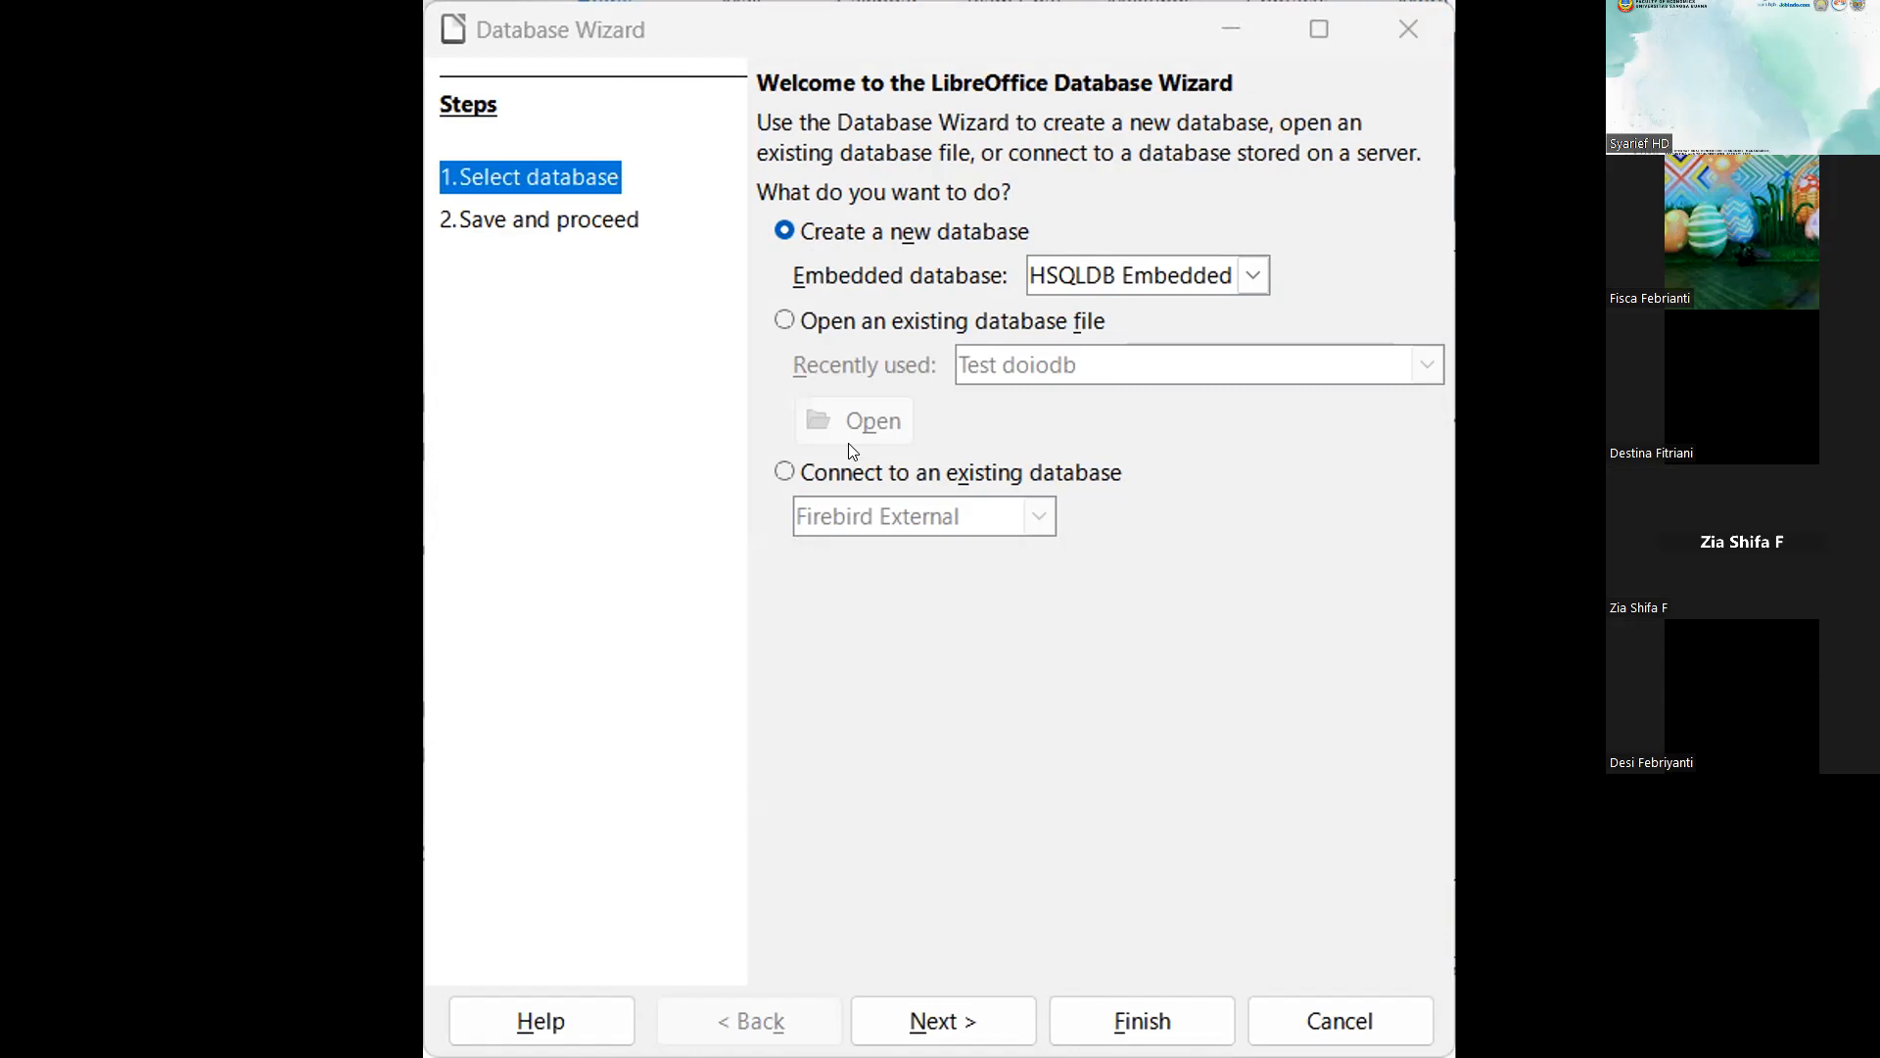
left_click(786, 473)
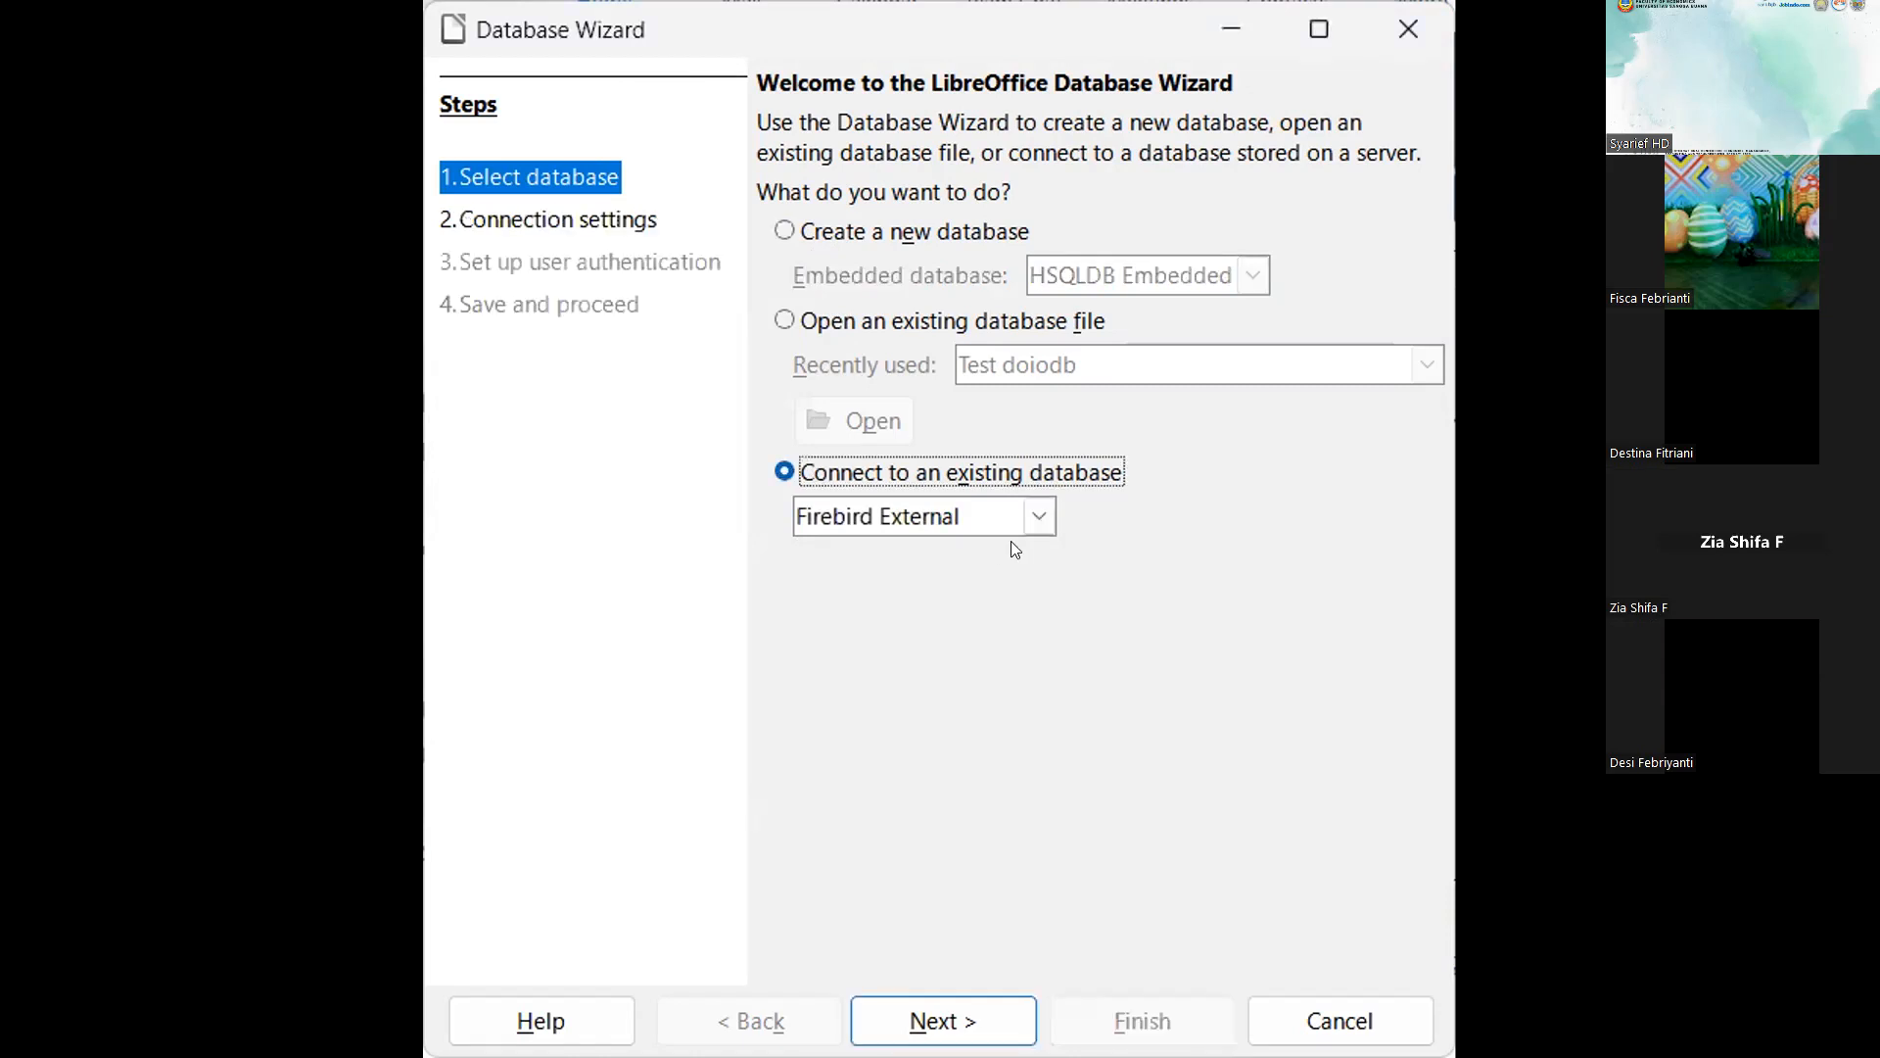
left_click(1038, 517)
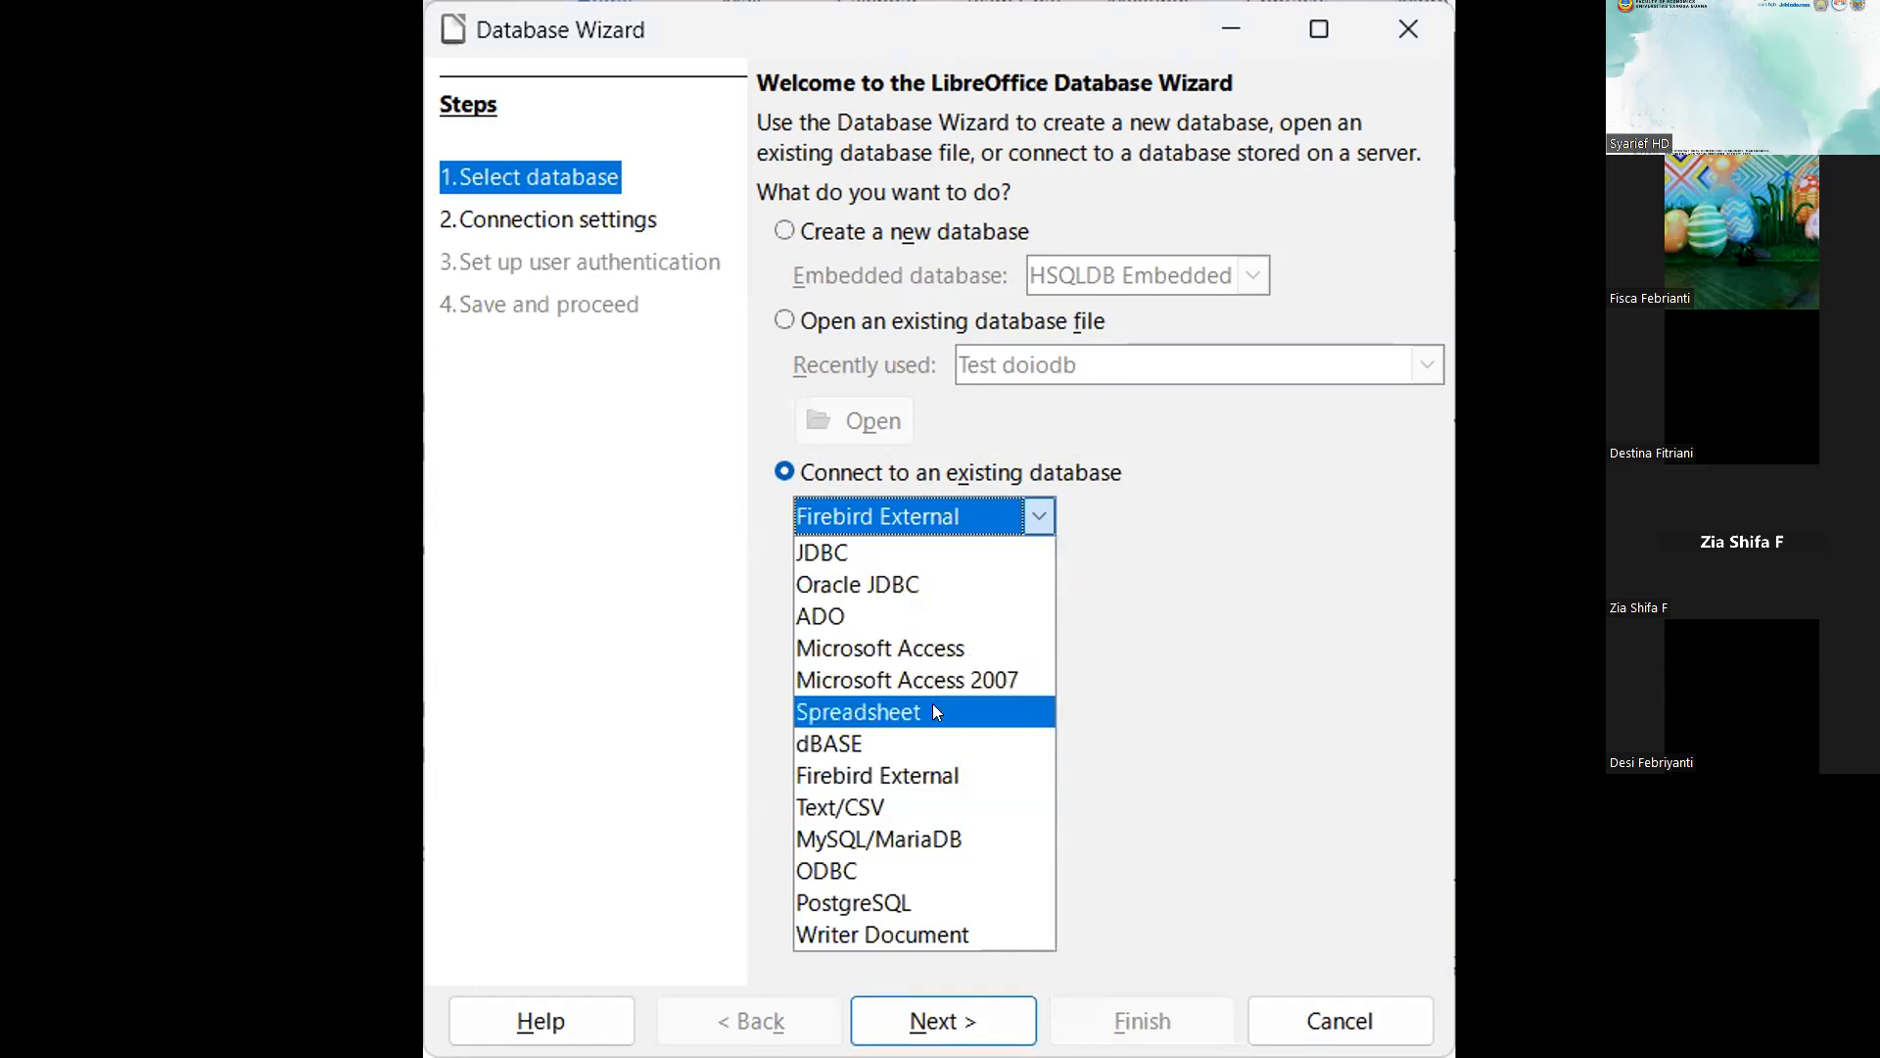
left_click(1155, 451)
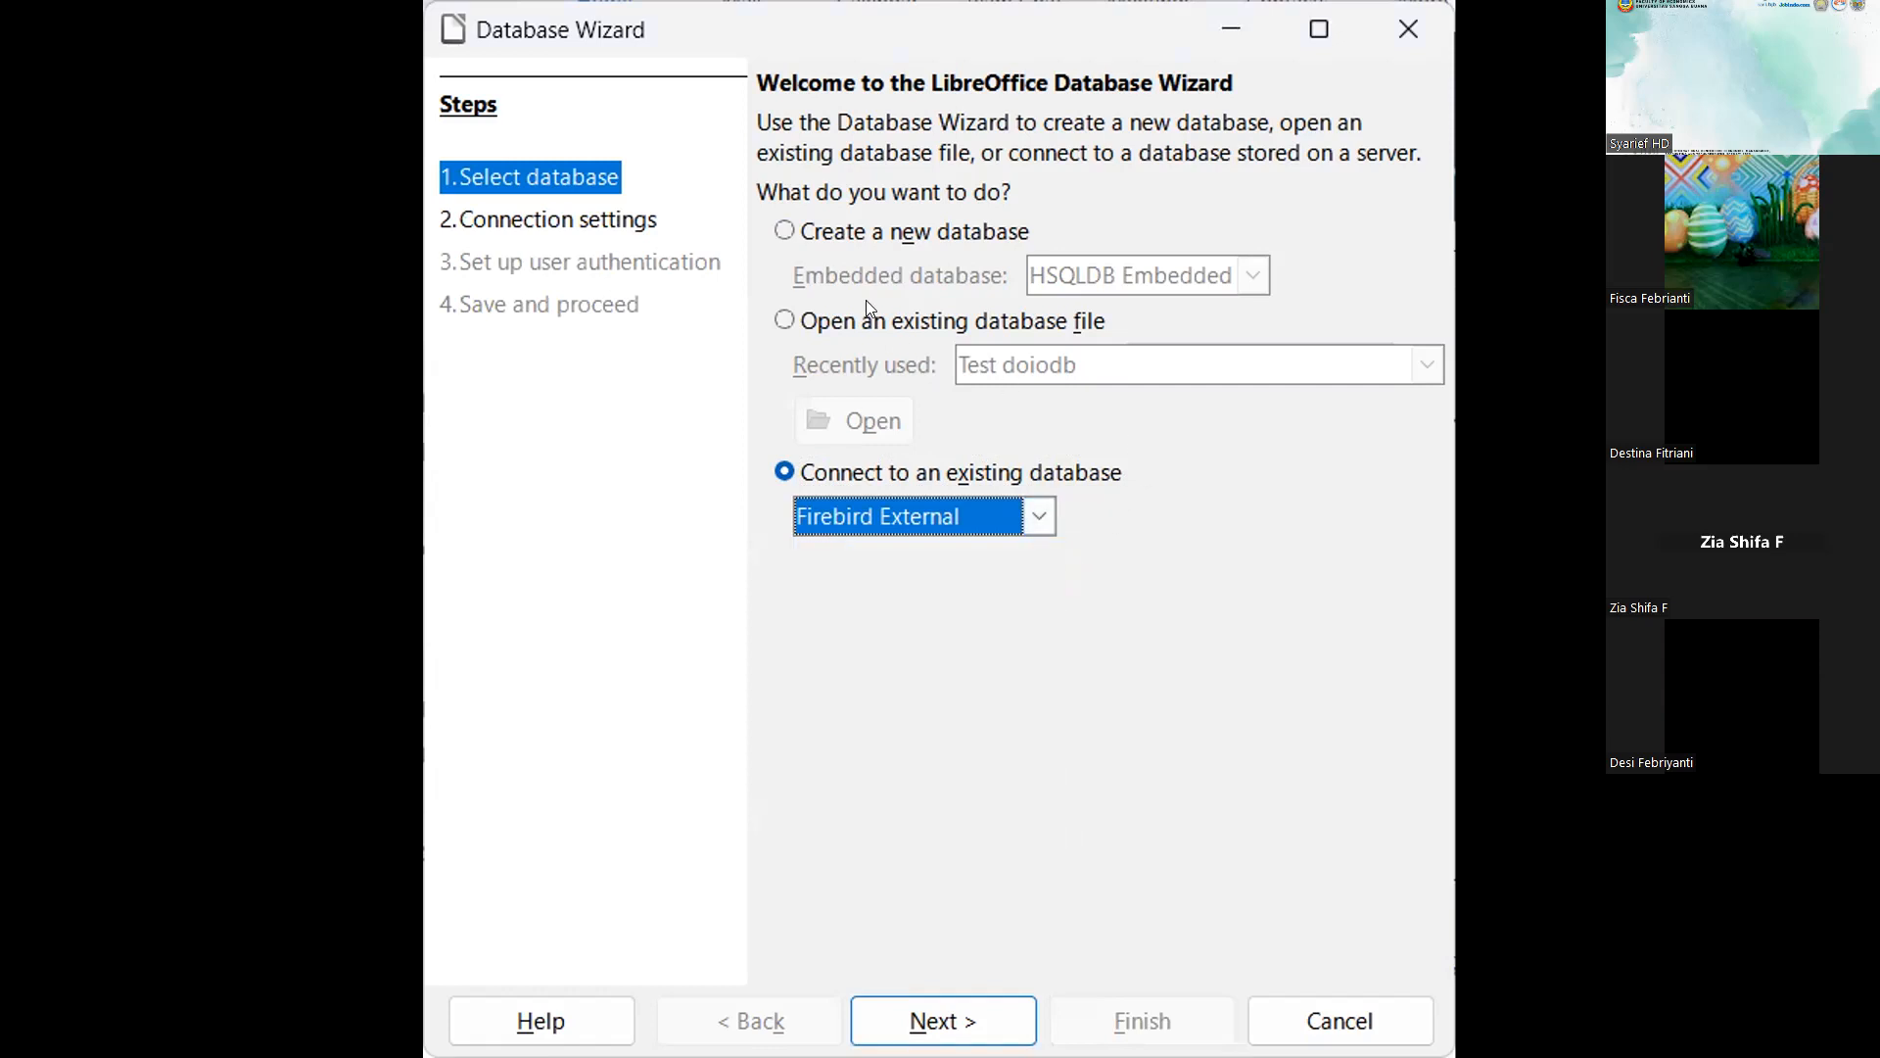
left_click(797, 233)
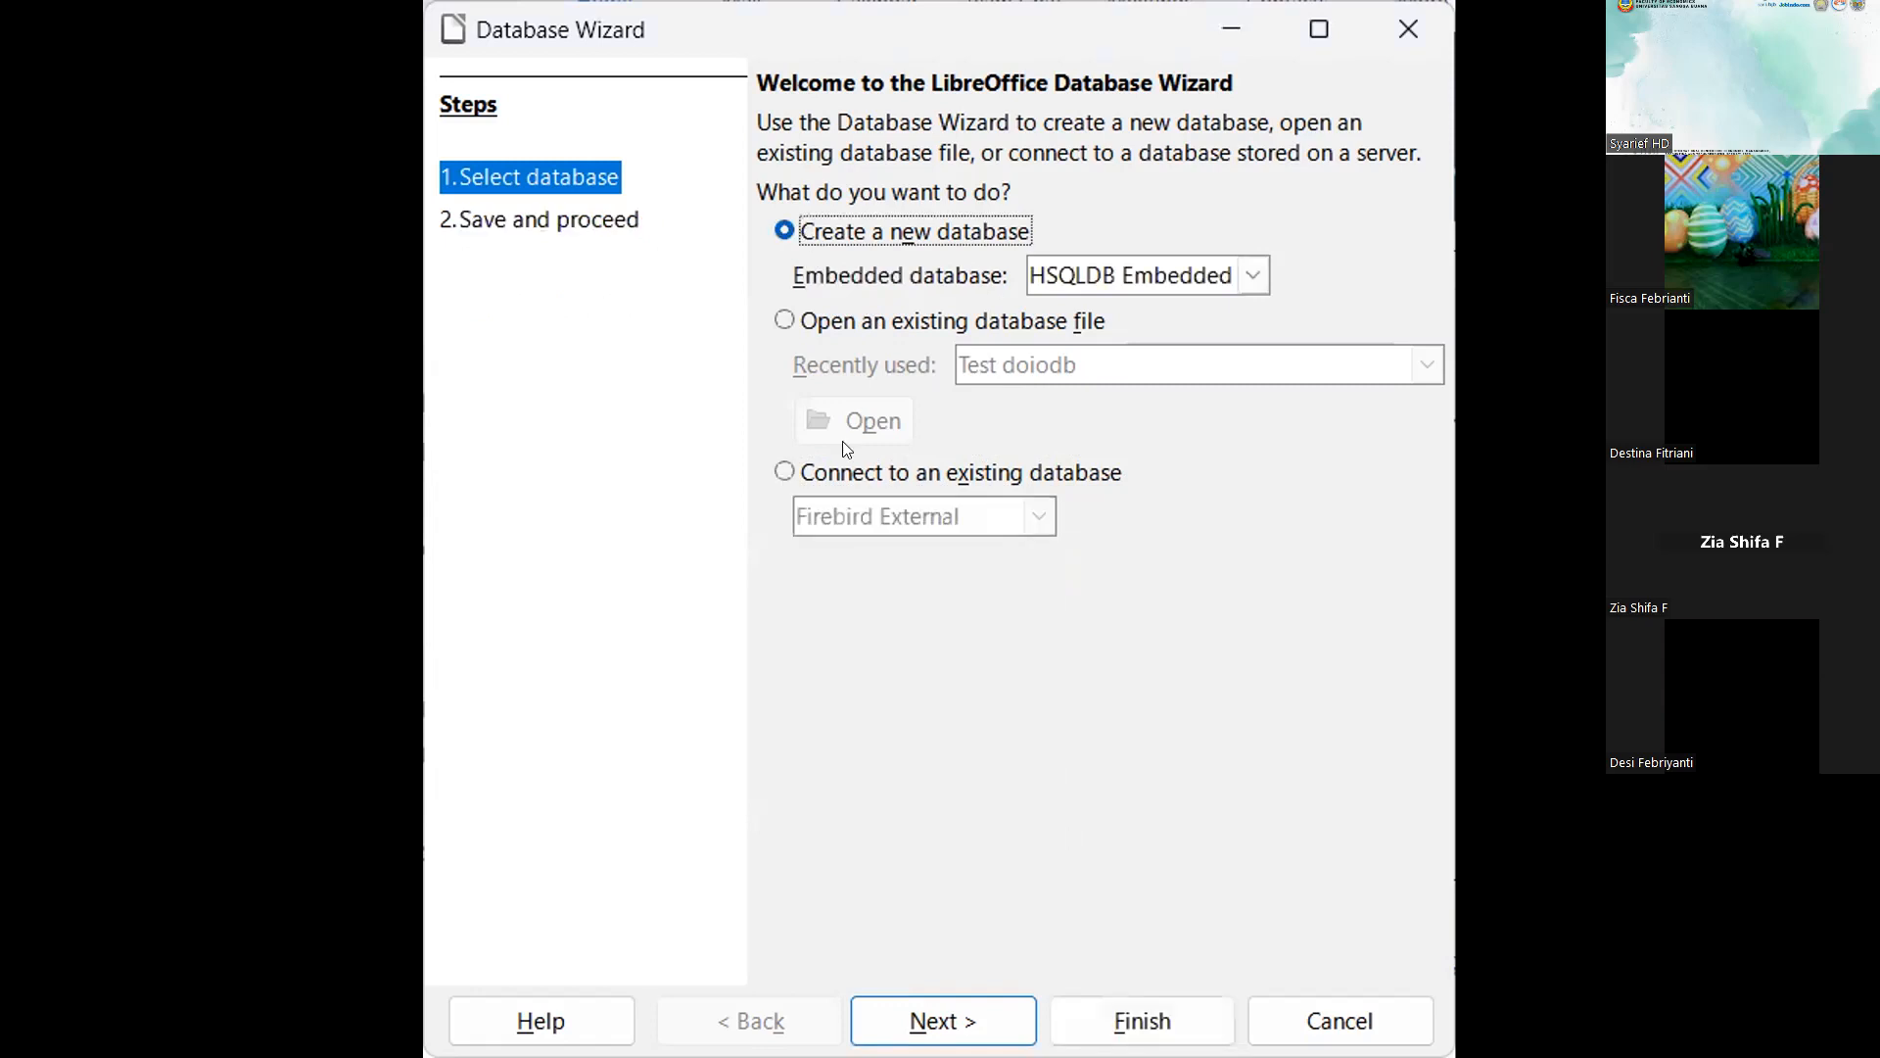
Step: Create a new HSQLDB Embedded database, registered and opened for editing, and save it in Documents as Penjualan.odb
left_click(960, 1017)
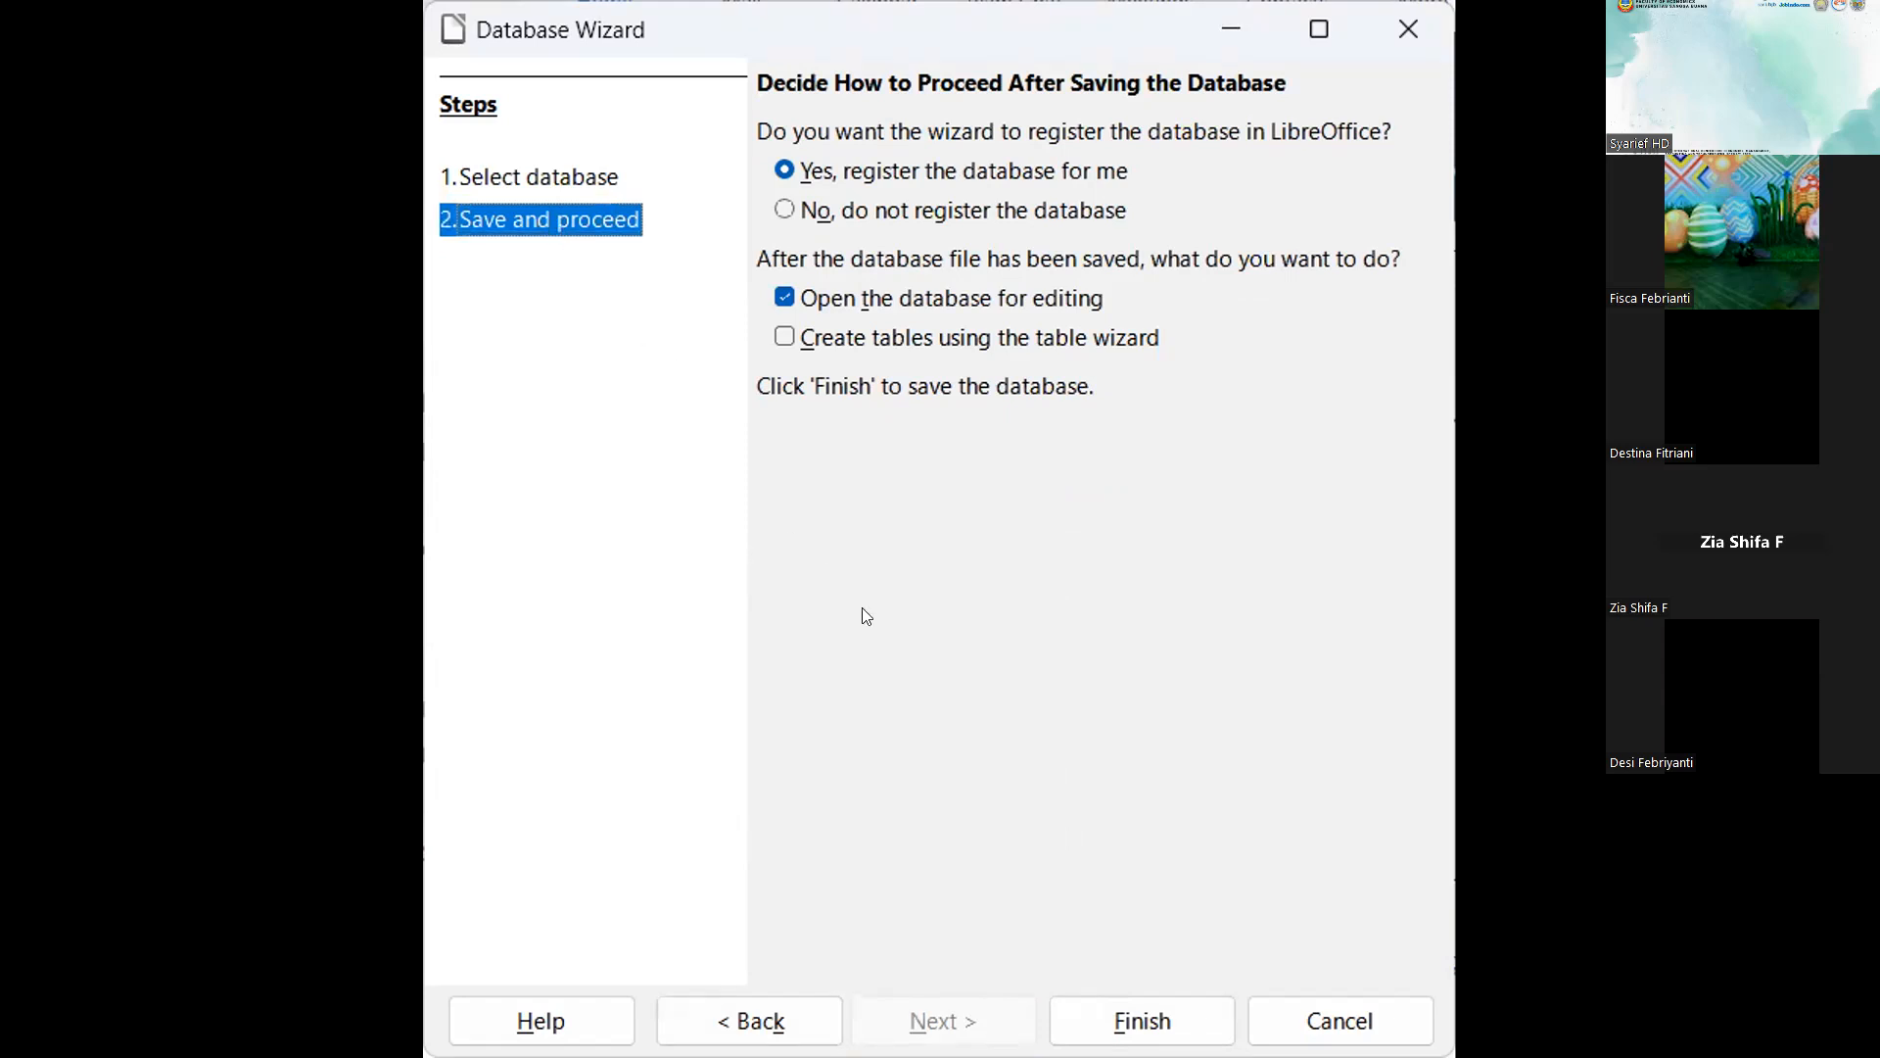
left_click(1156, 1018)
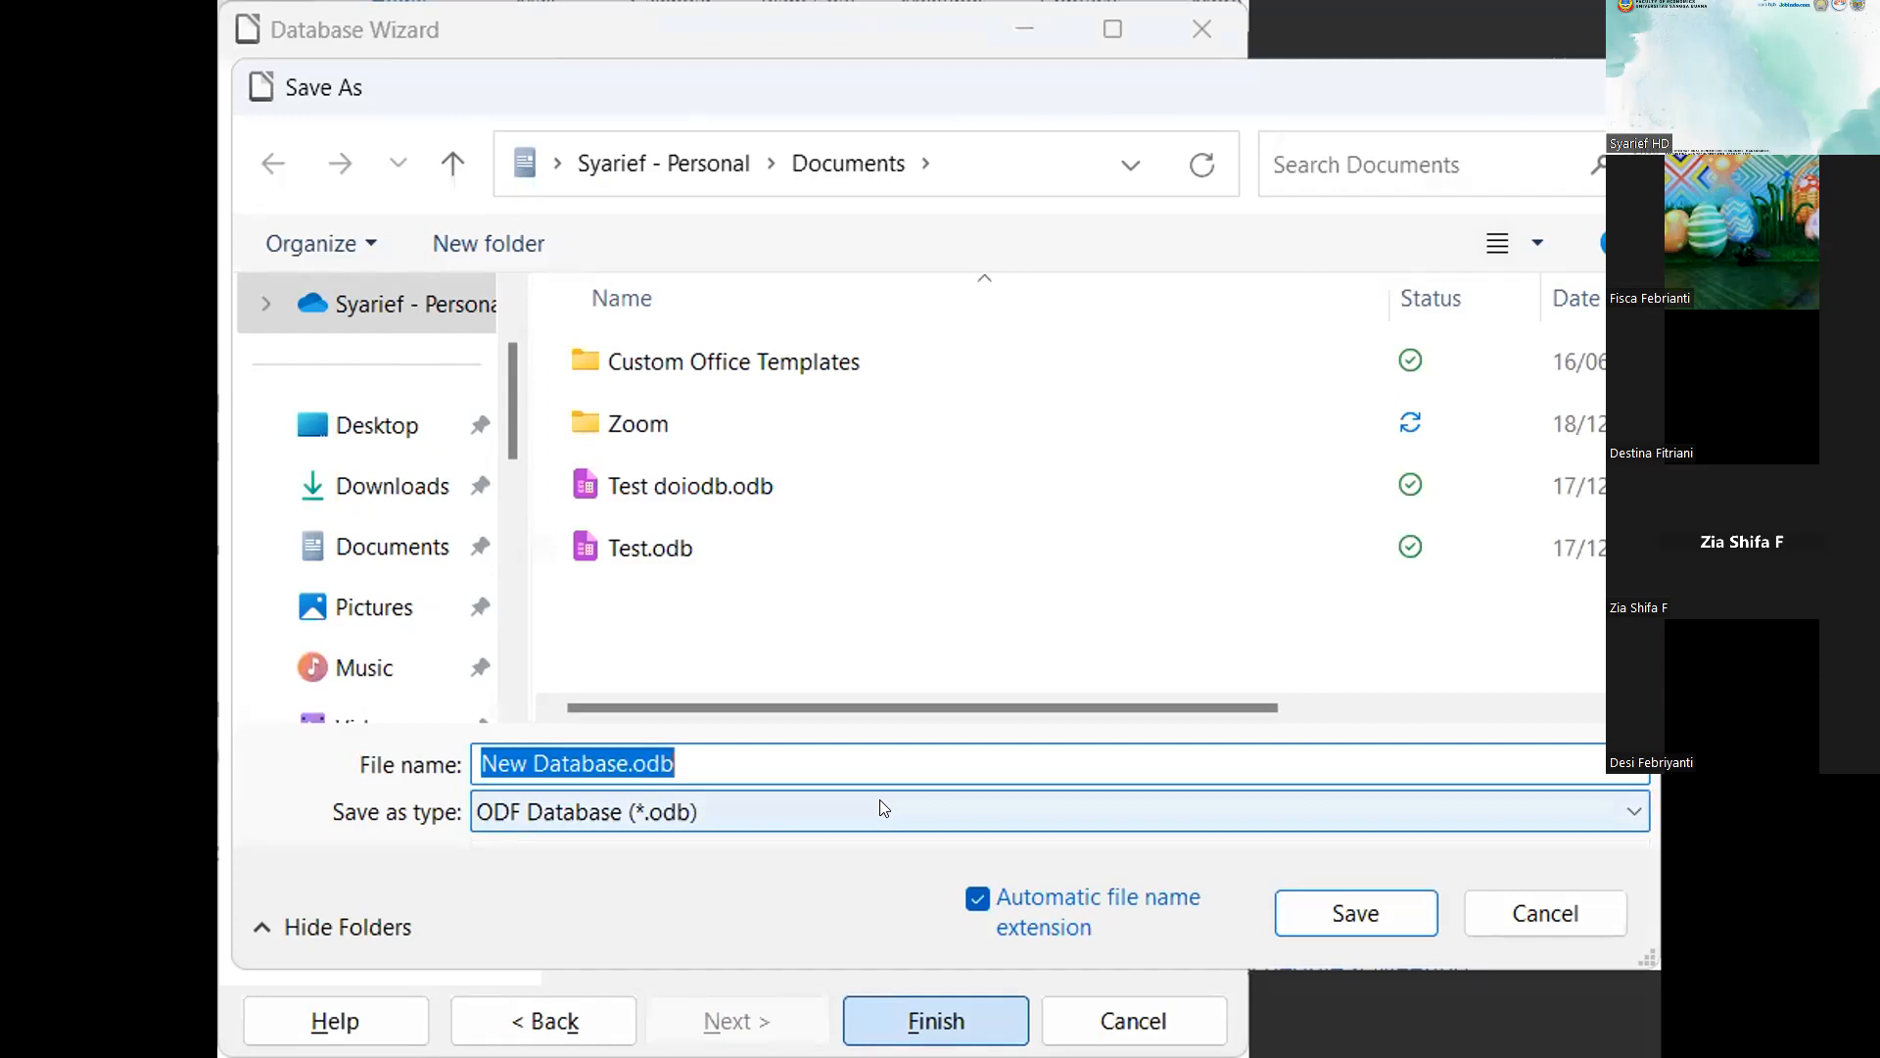
key("Right")
key("Left")
key("Left")
key("Left")
key("Left")
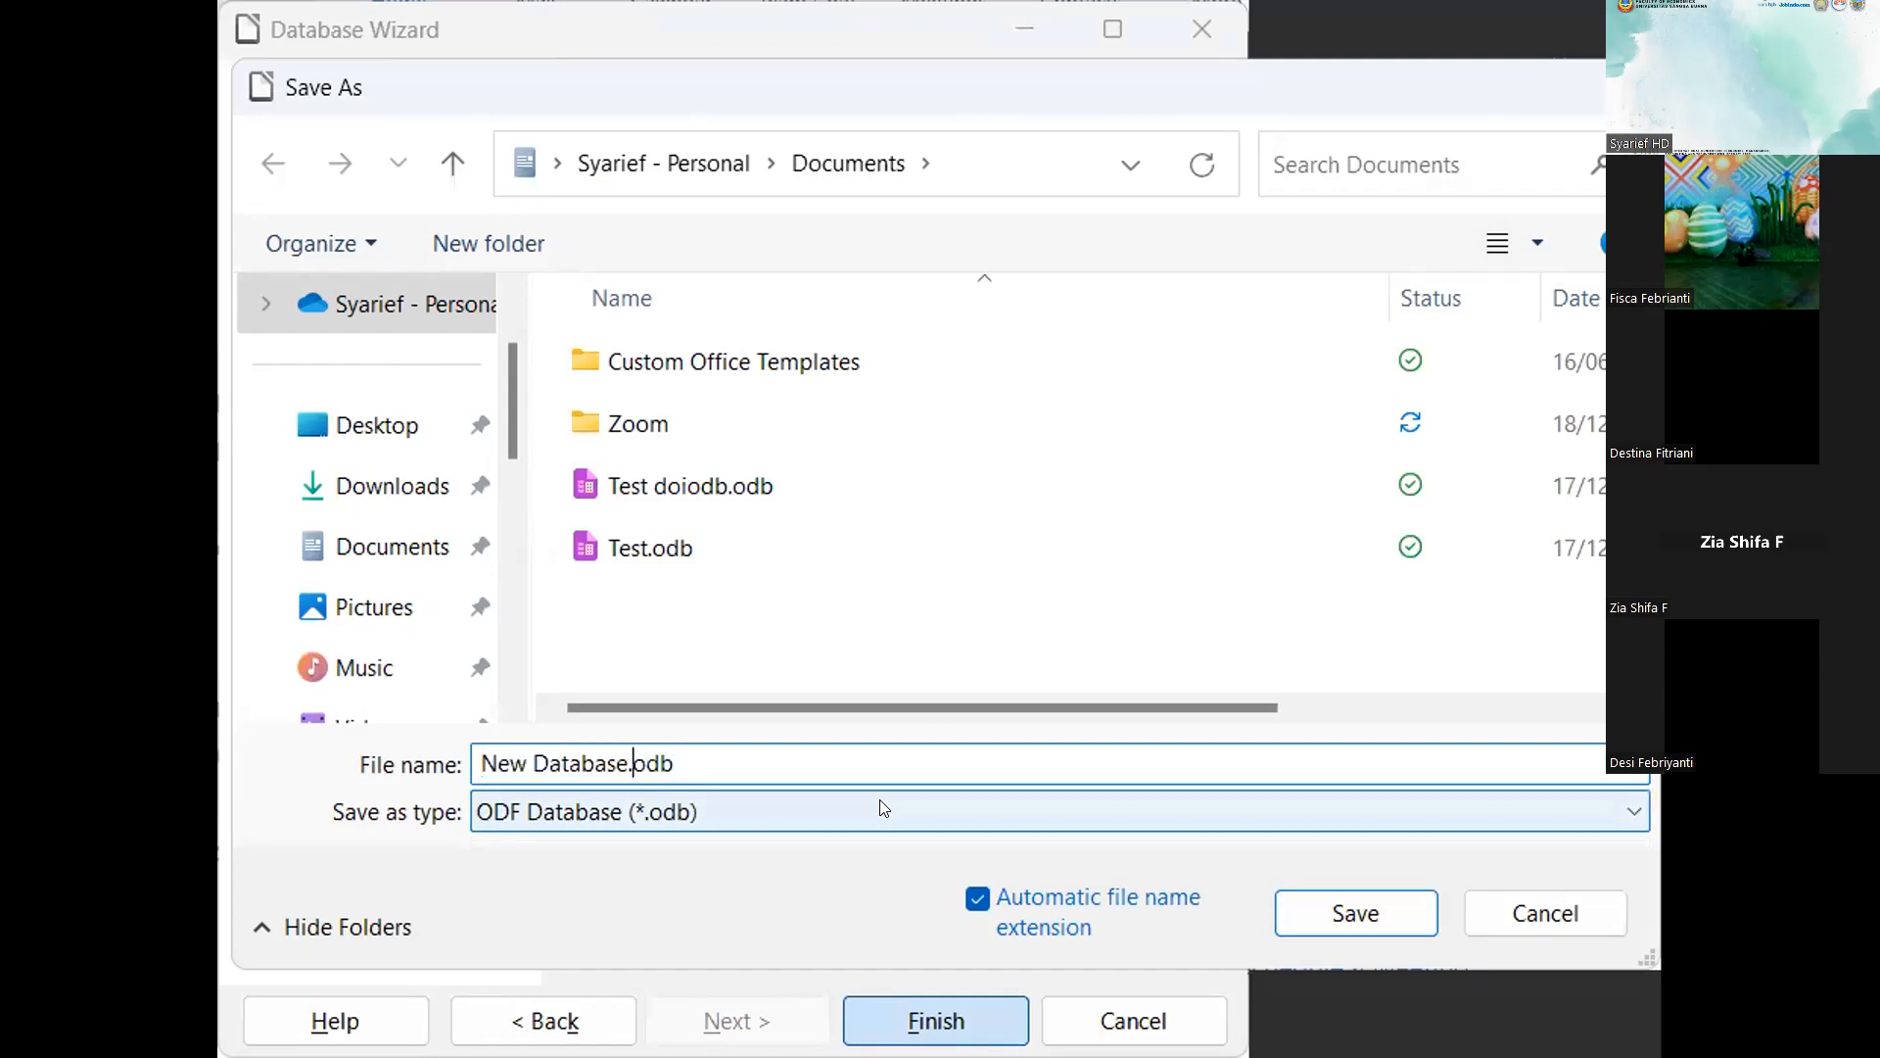
type("\\")
key("BackSpace")
key("BackSpace")
key("BackSpace")
key("BackSpace")
key("BackSpace")
key("BackSpace")
key("BackSpace")
key("BackSpace")
key("BackSpace")
key("BackSpace")
key("BackSpace")
key("BackSpace")
key("BackSpace")
type("Pe")
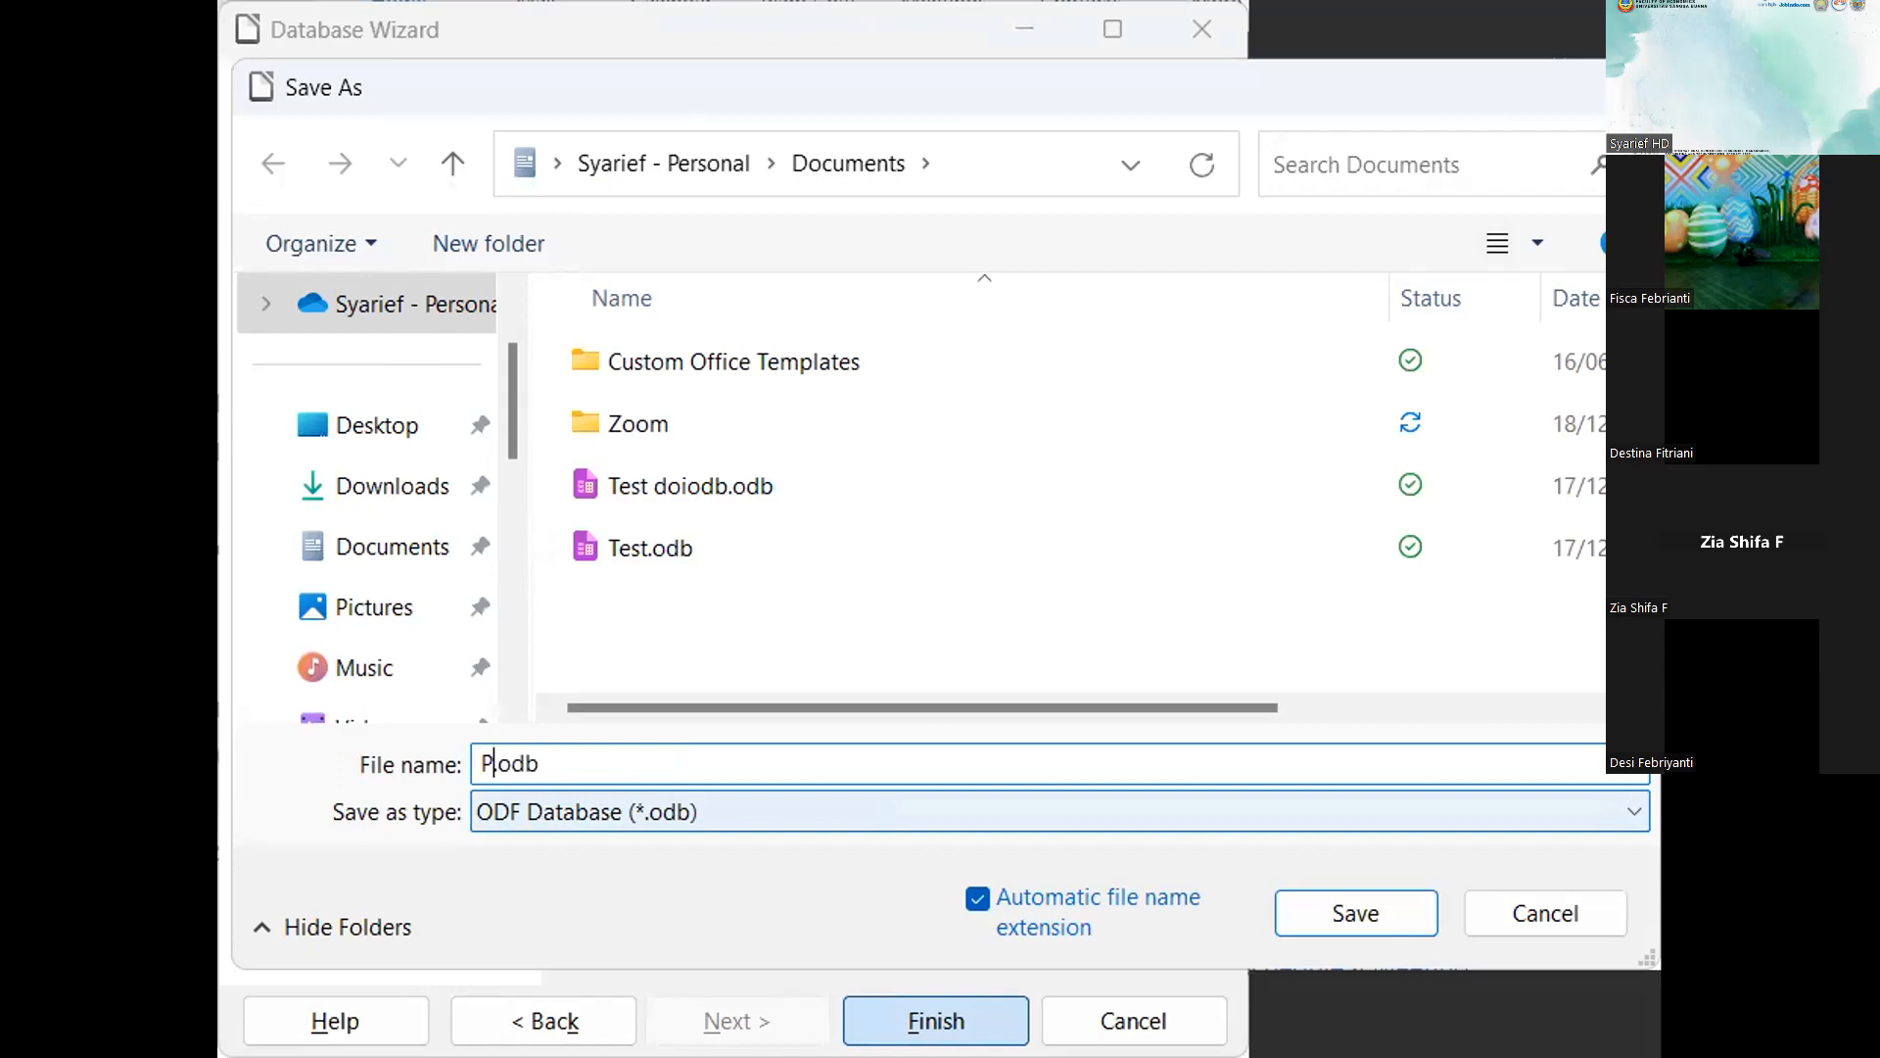
type("njualan")
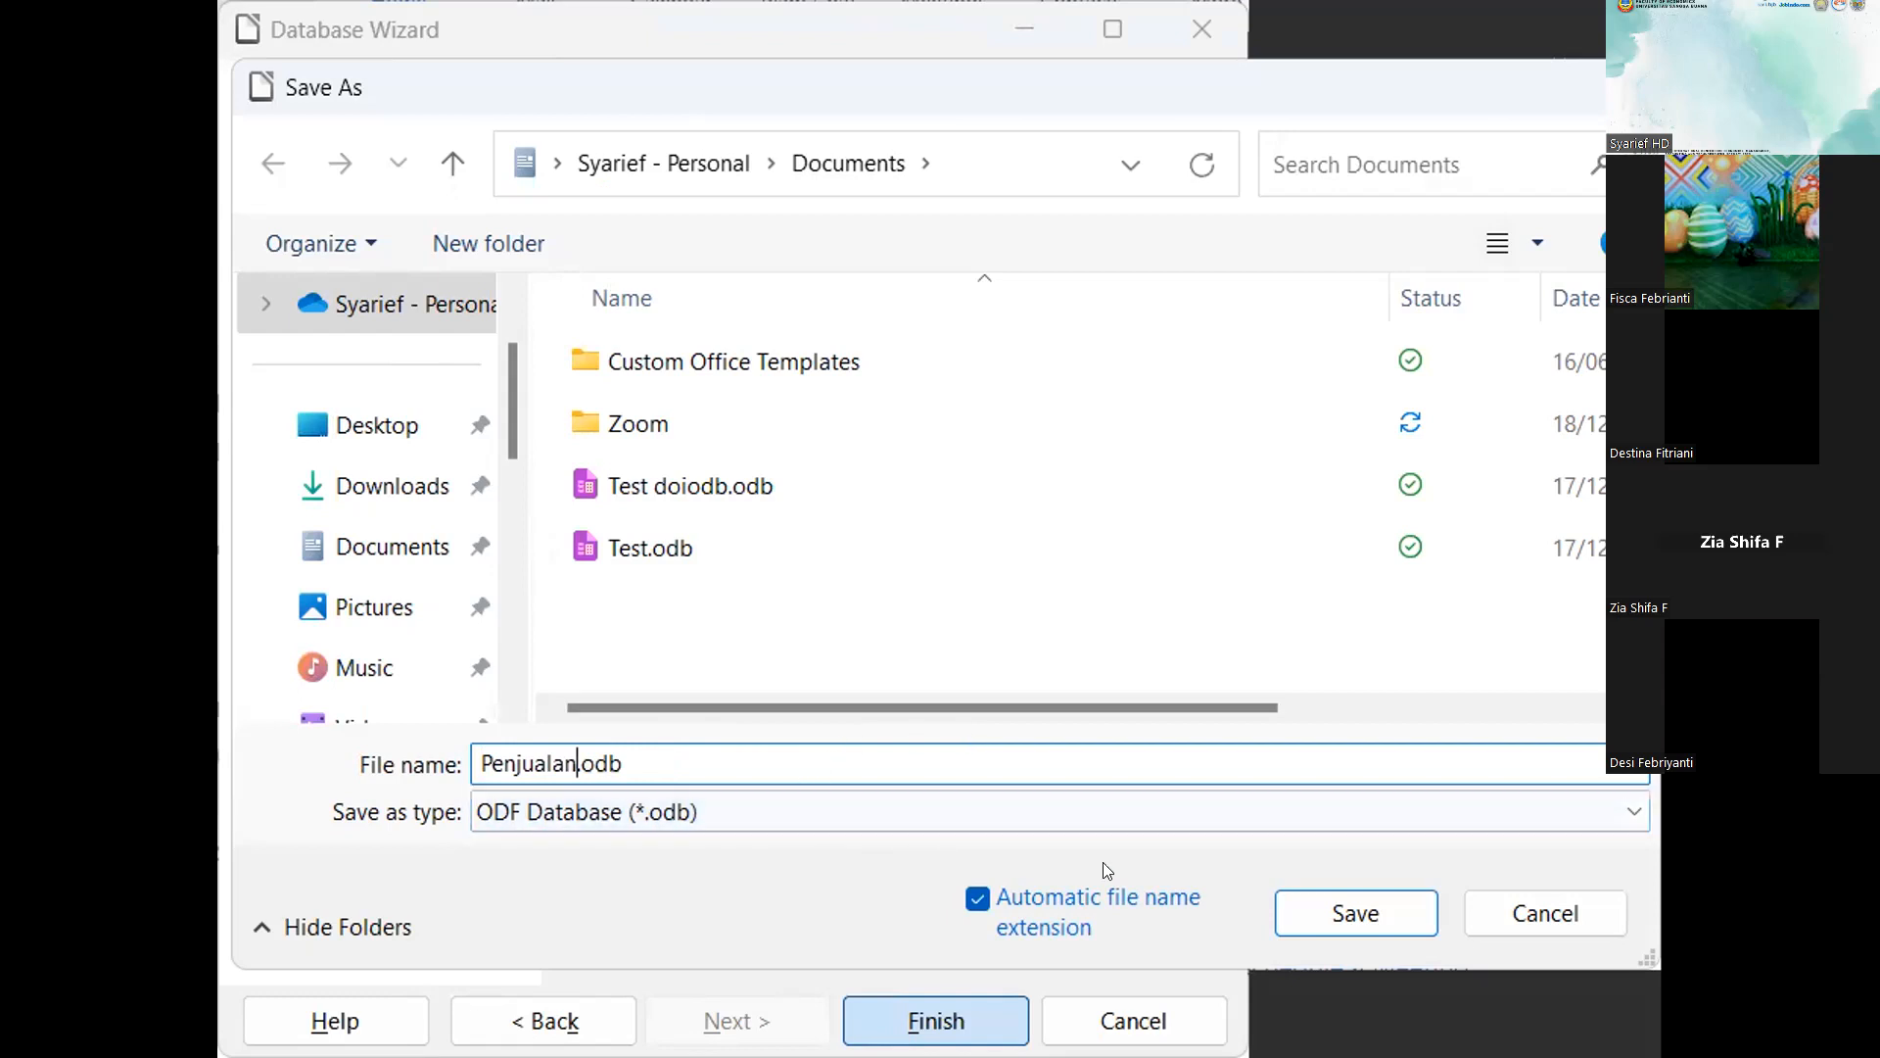
left_click(1356, 912)
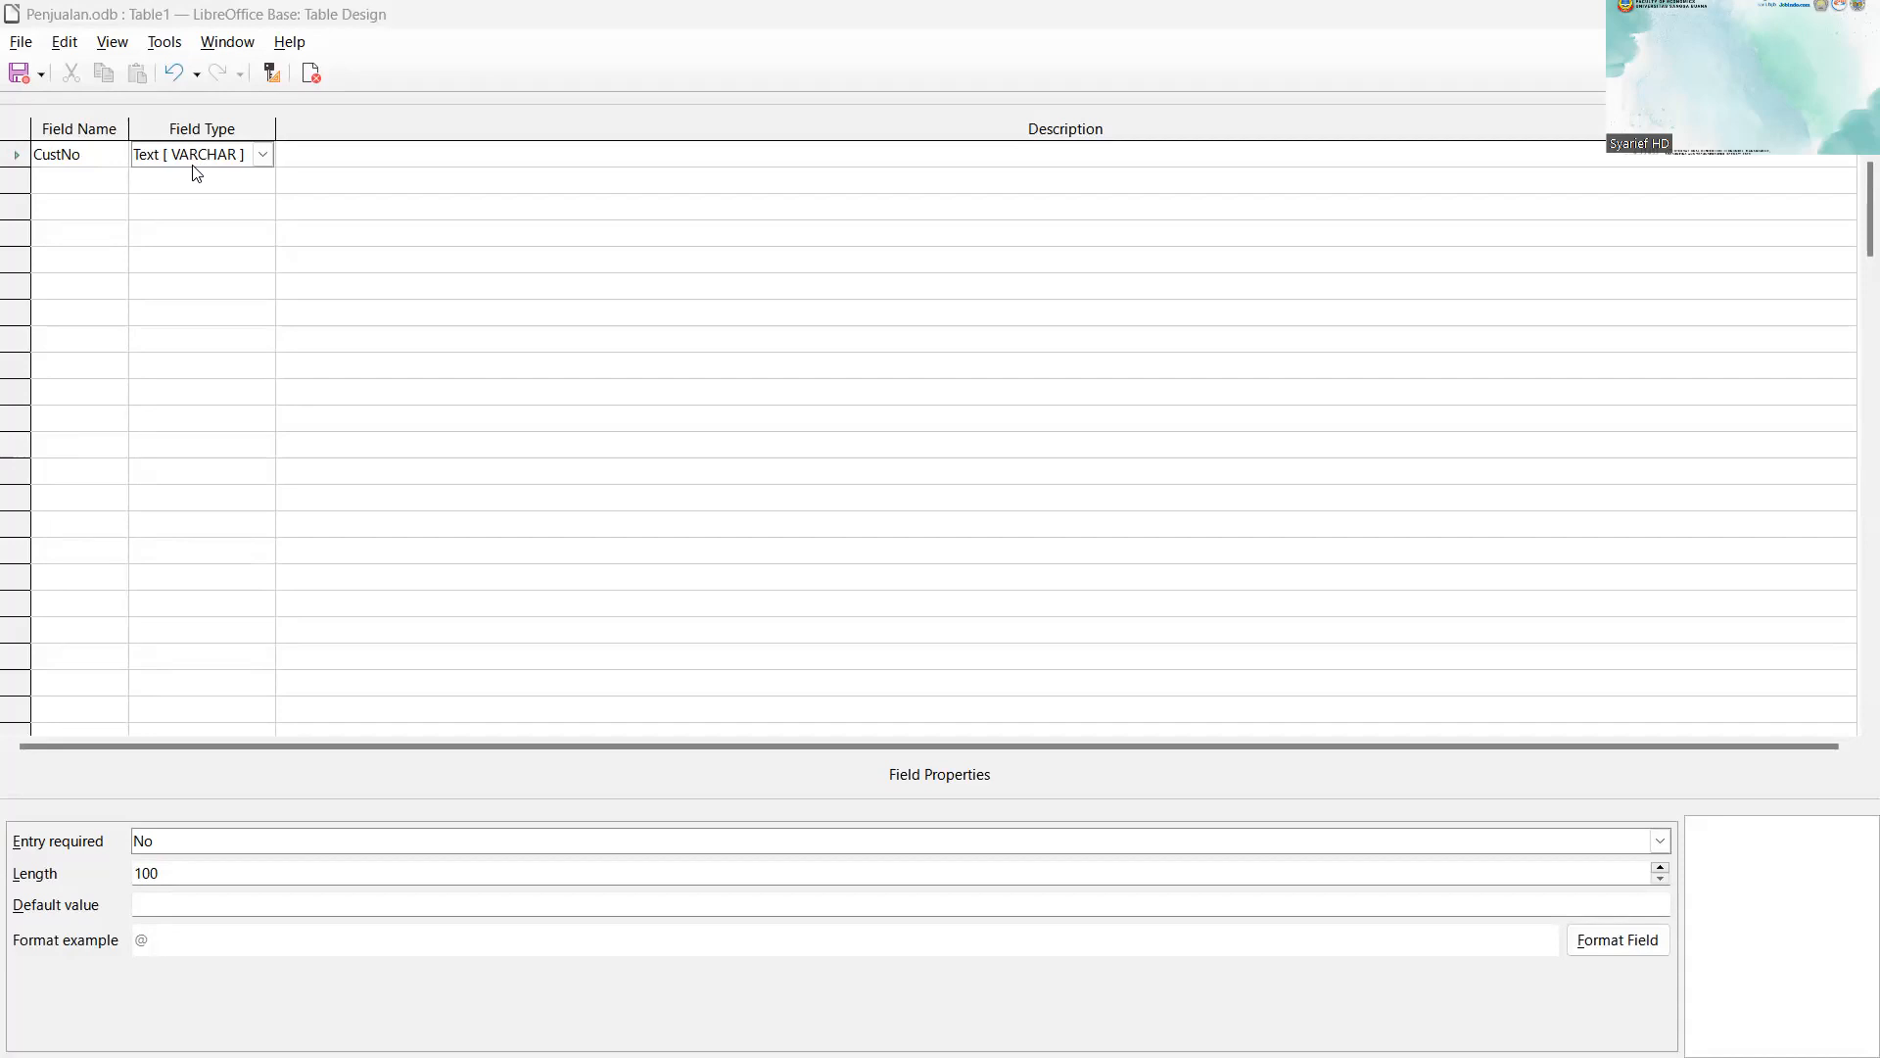
Step: Enter "untuk mengisi kode customer" as the CustNo field's description and add a second field named Name
left_click(376, 159)
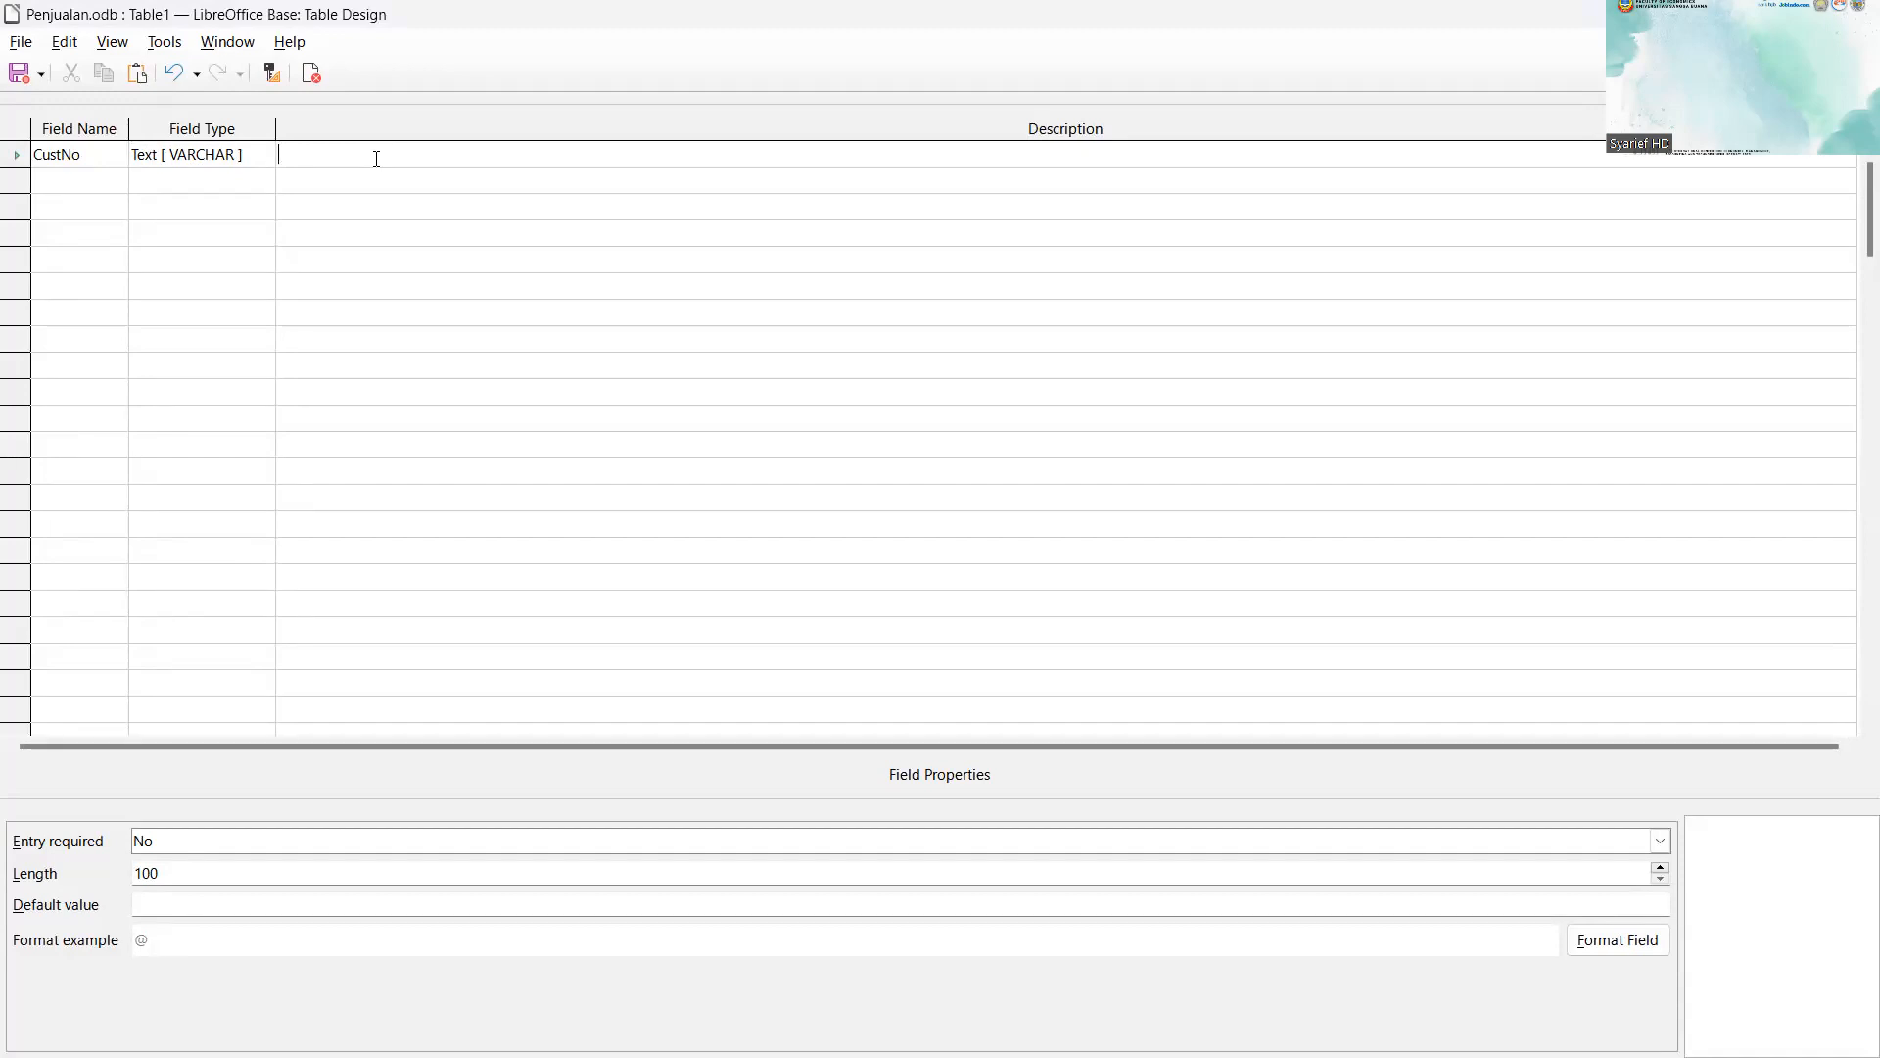
type("untu")
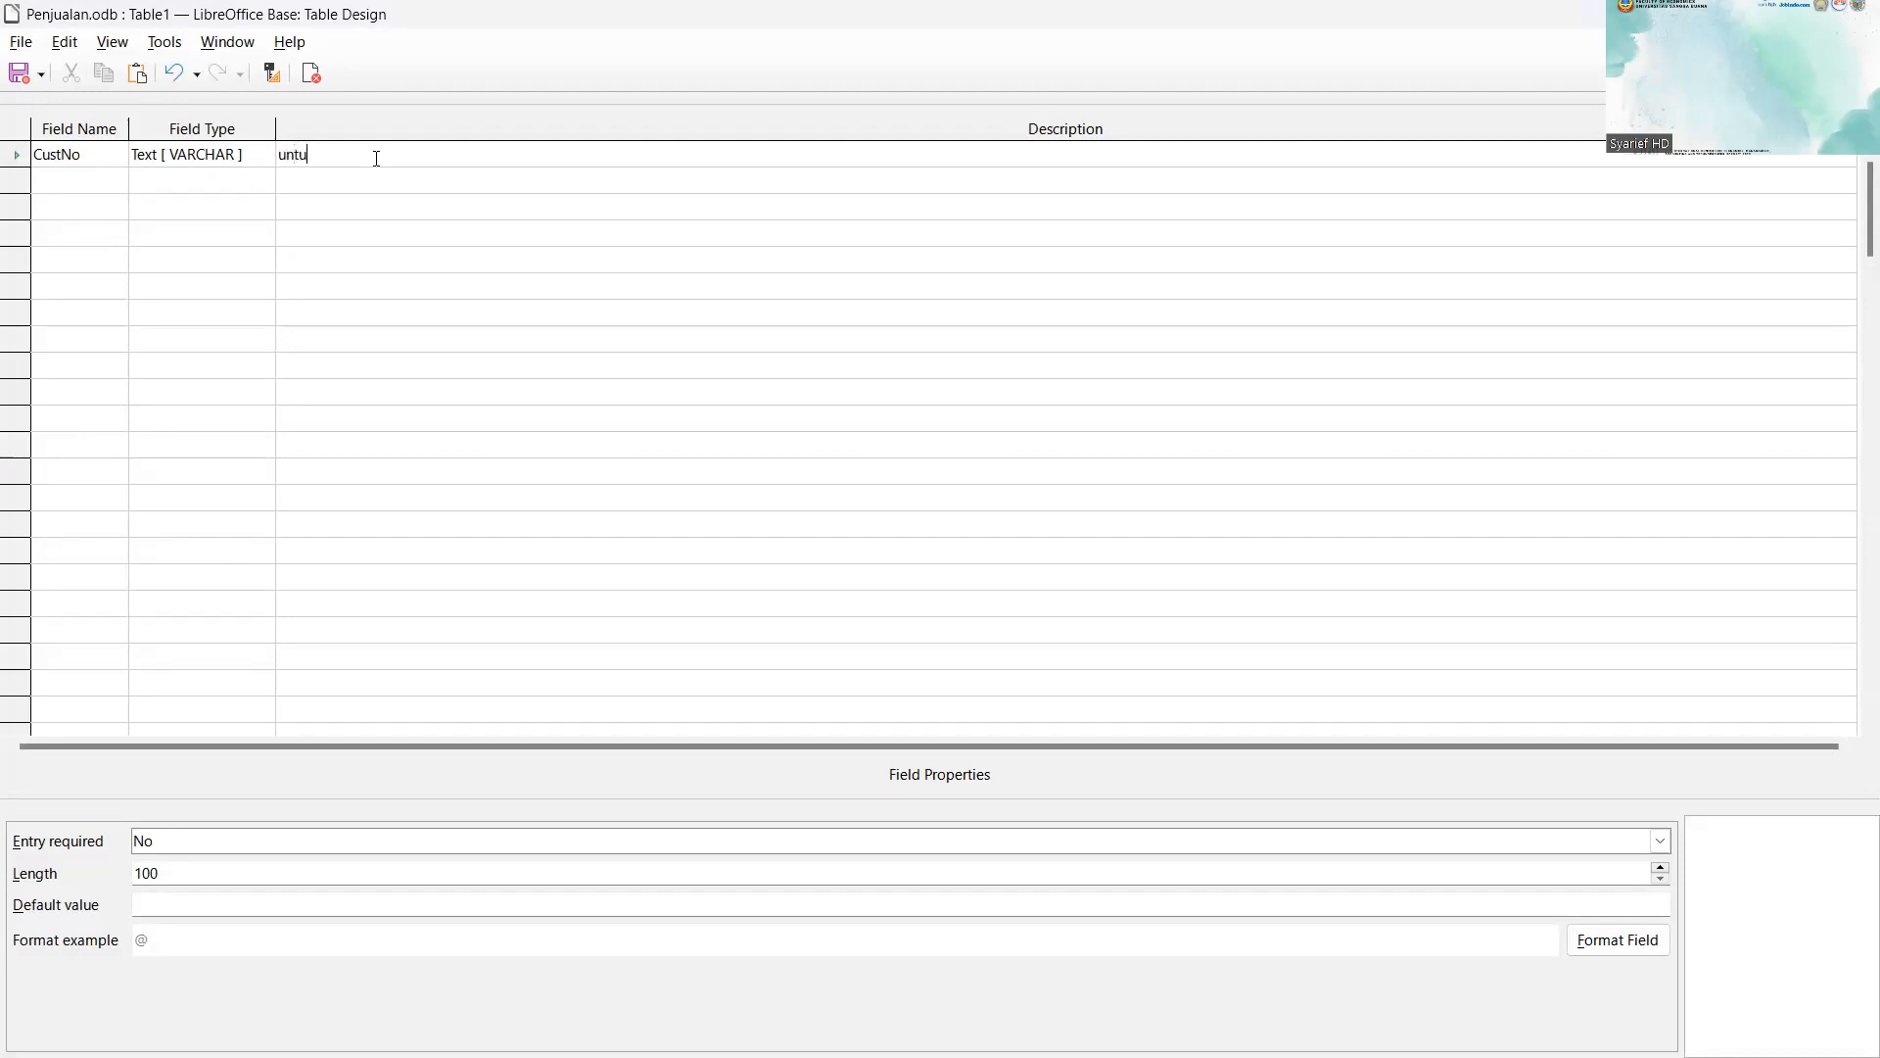
type("k mengisi kode customer")
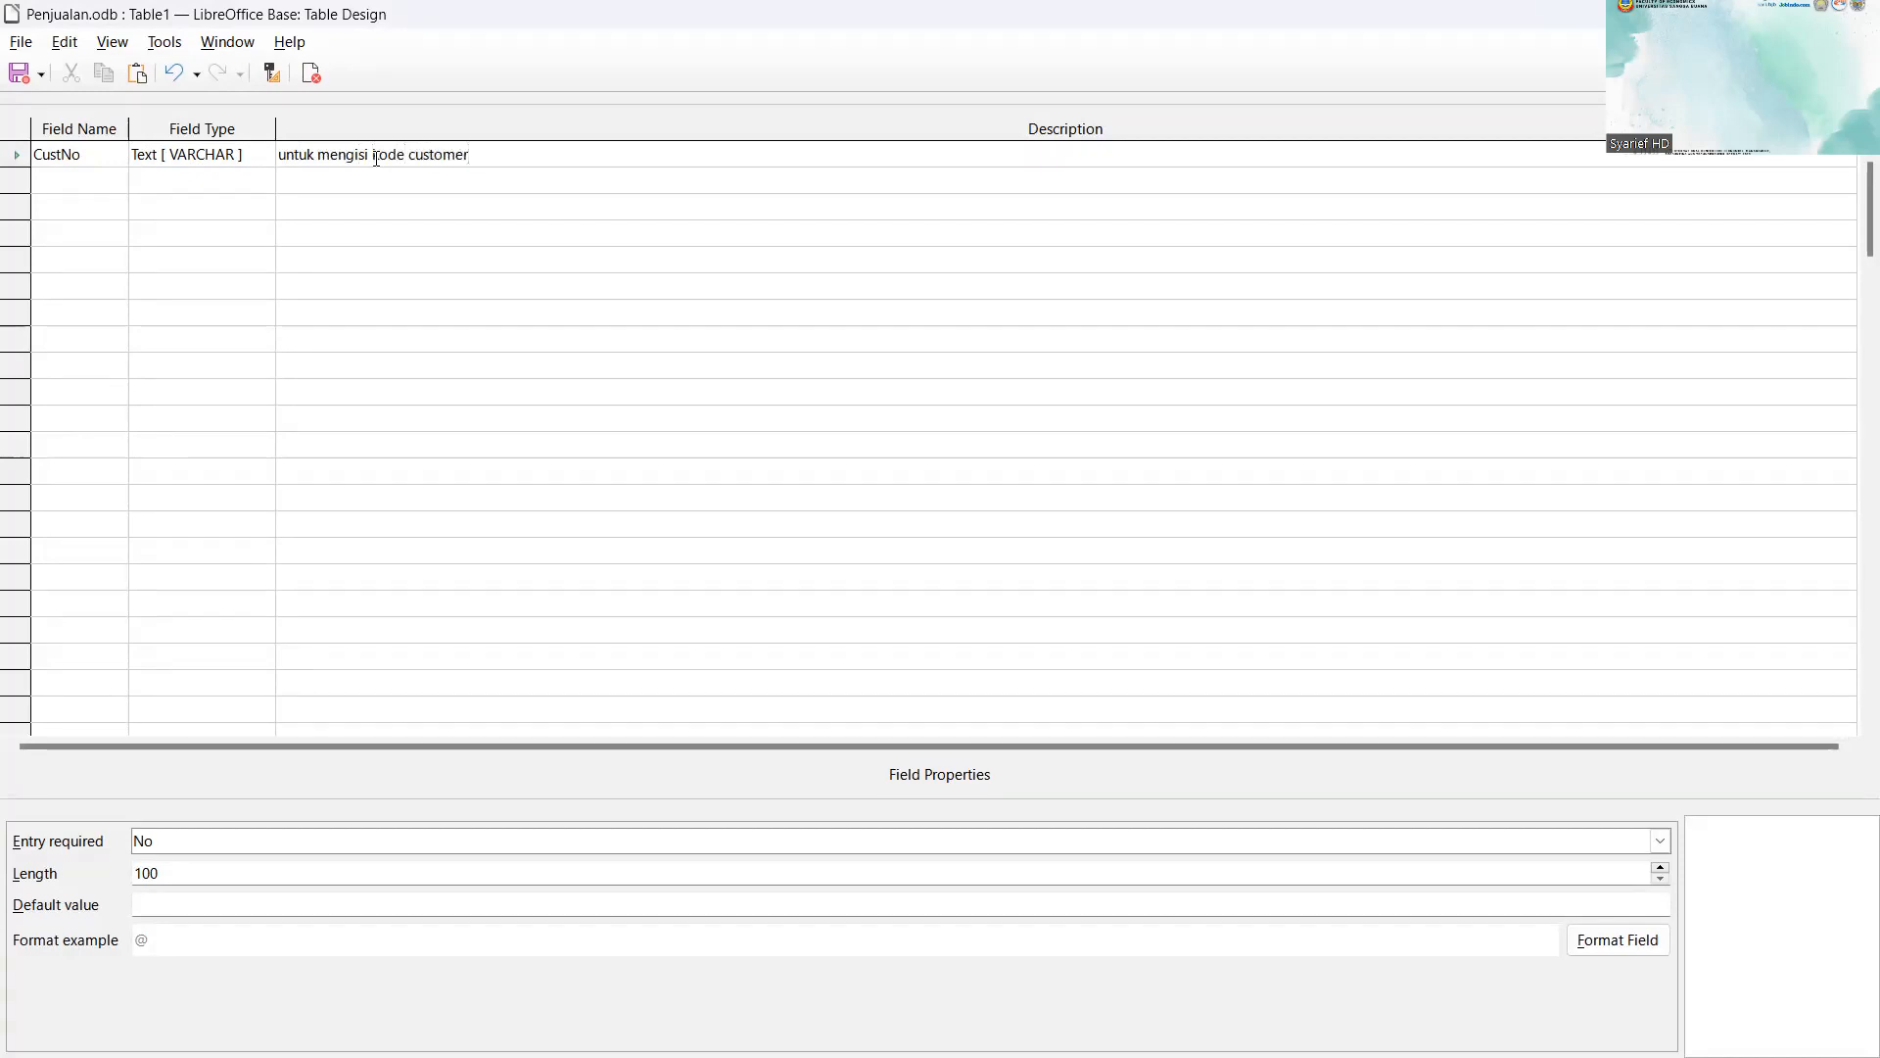
left_click(90, 182)
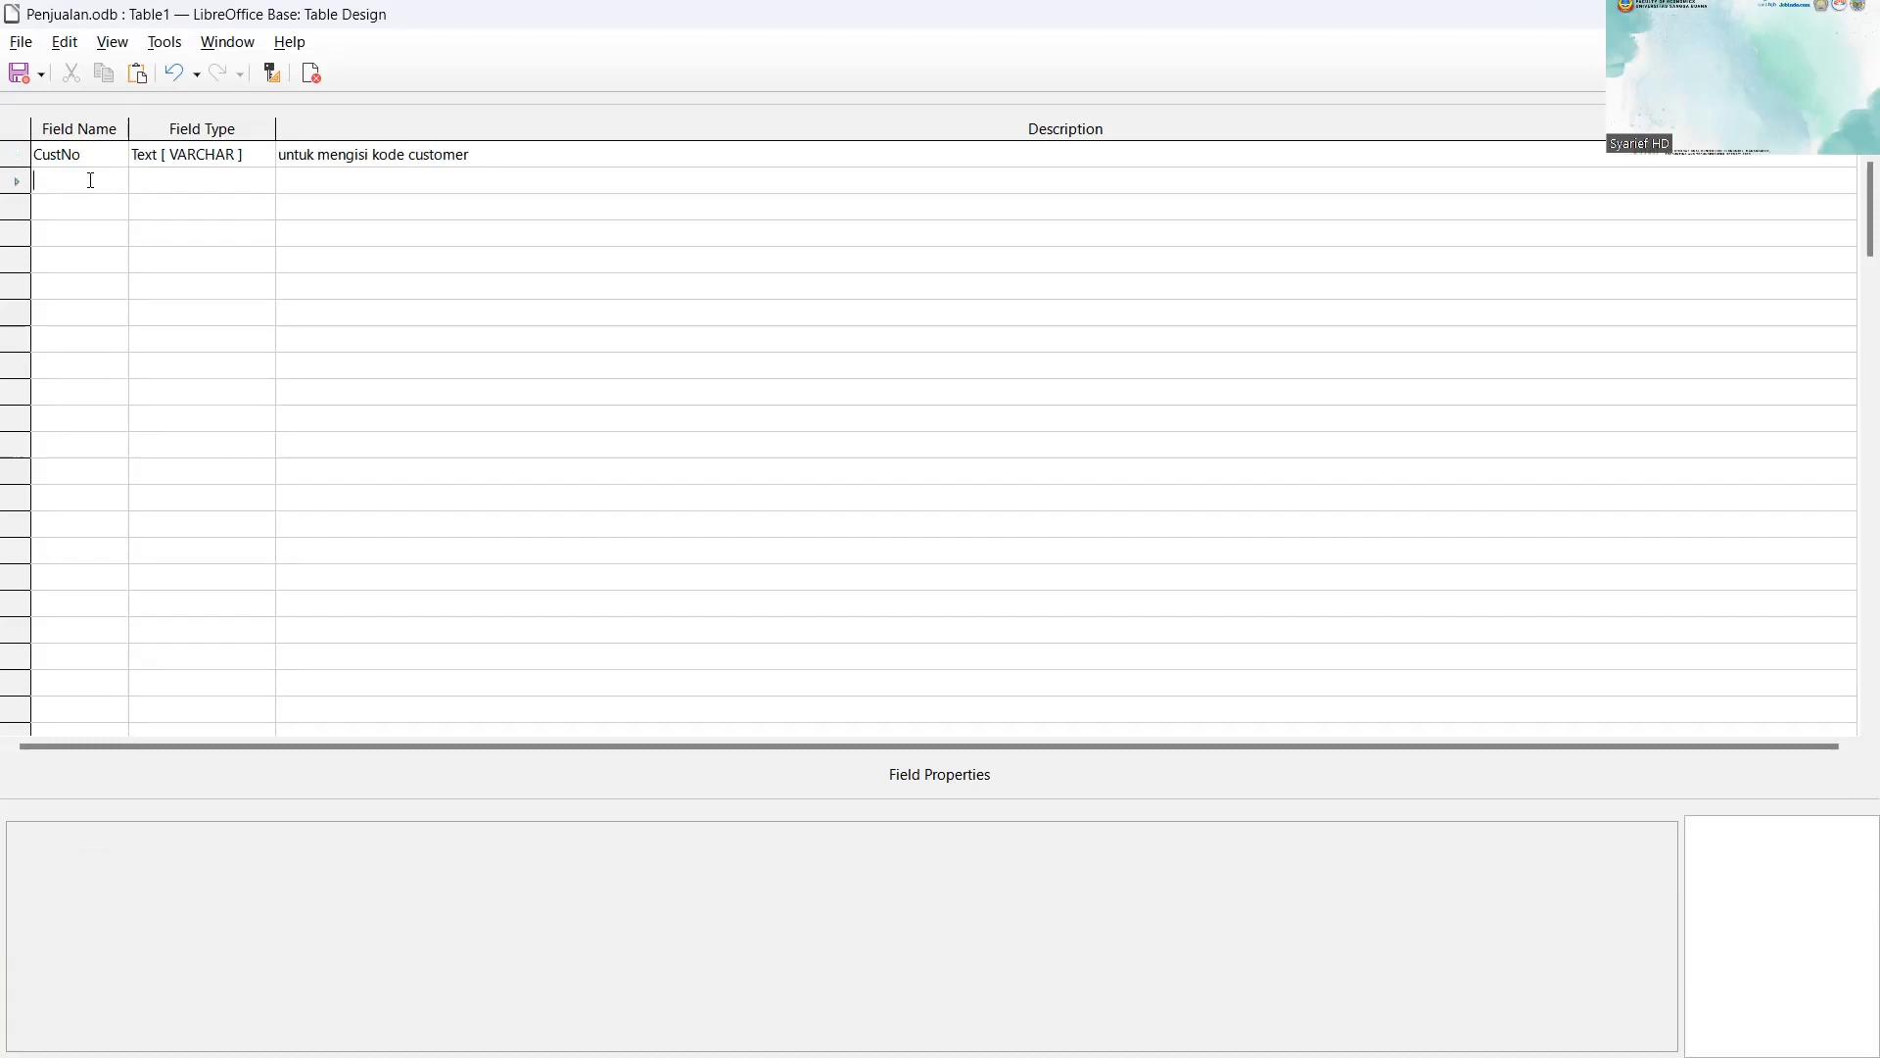
type("Name")
Step: Set the CustNo field's length to 20 and make its entry required
left_click(98, 156)
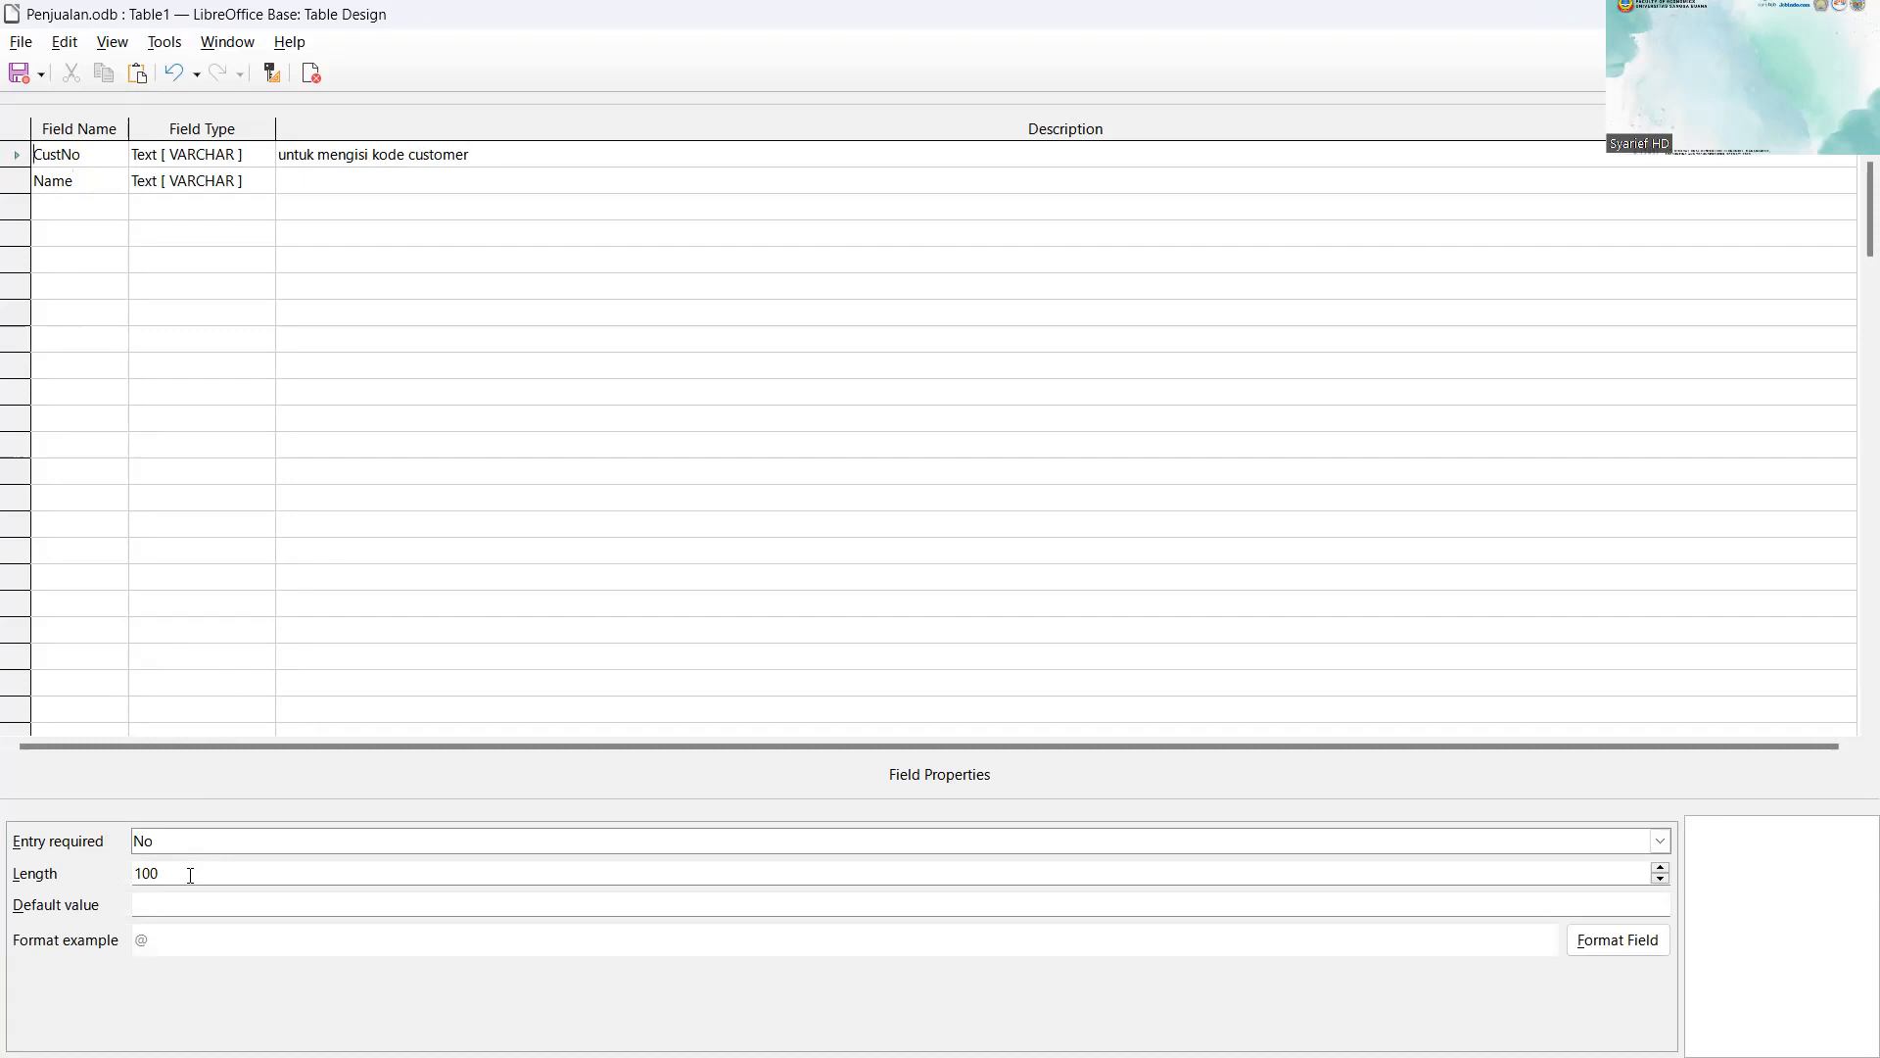
left_click(191, 875)
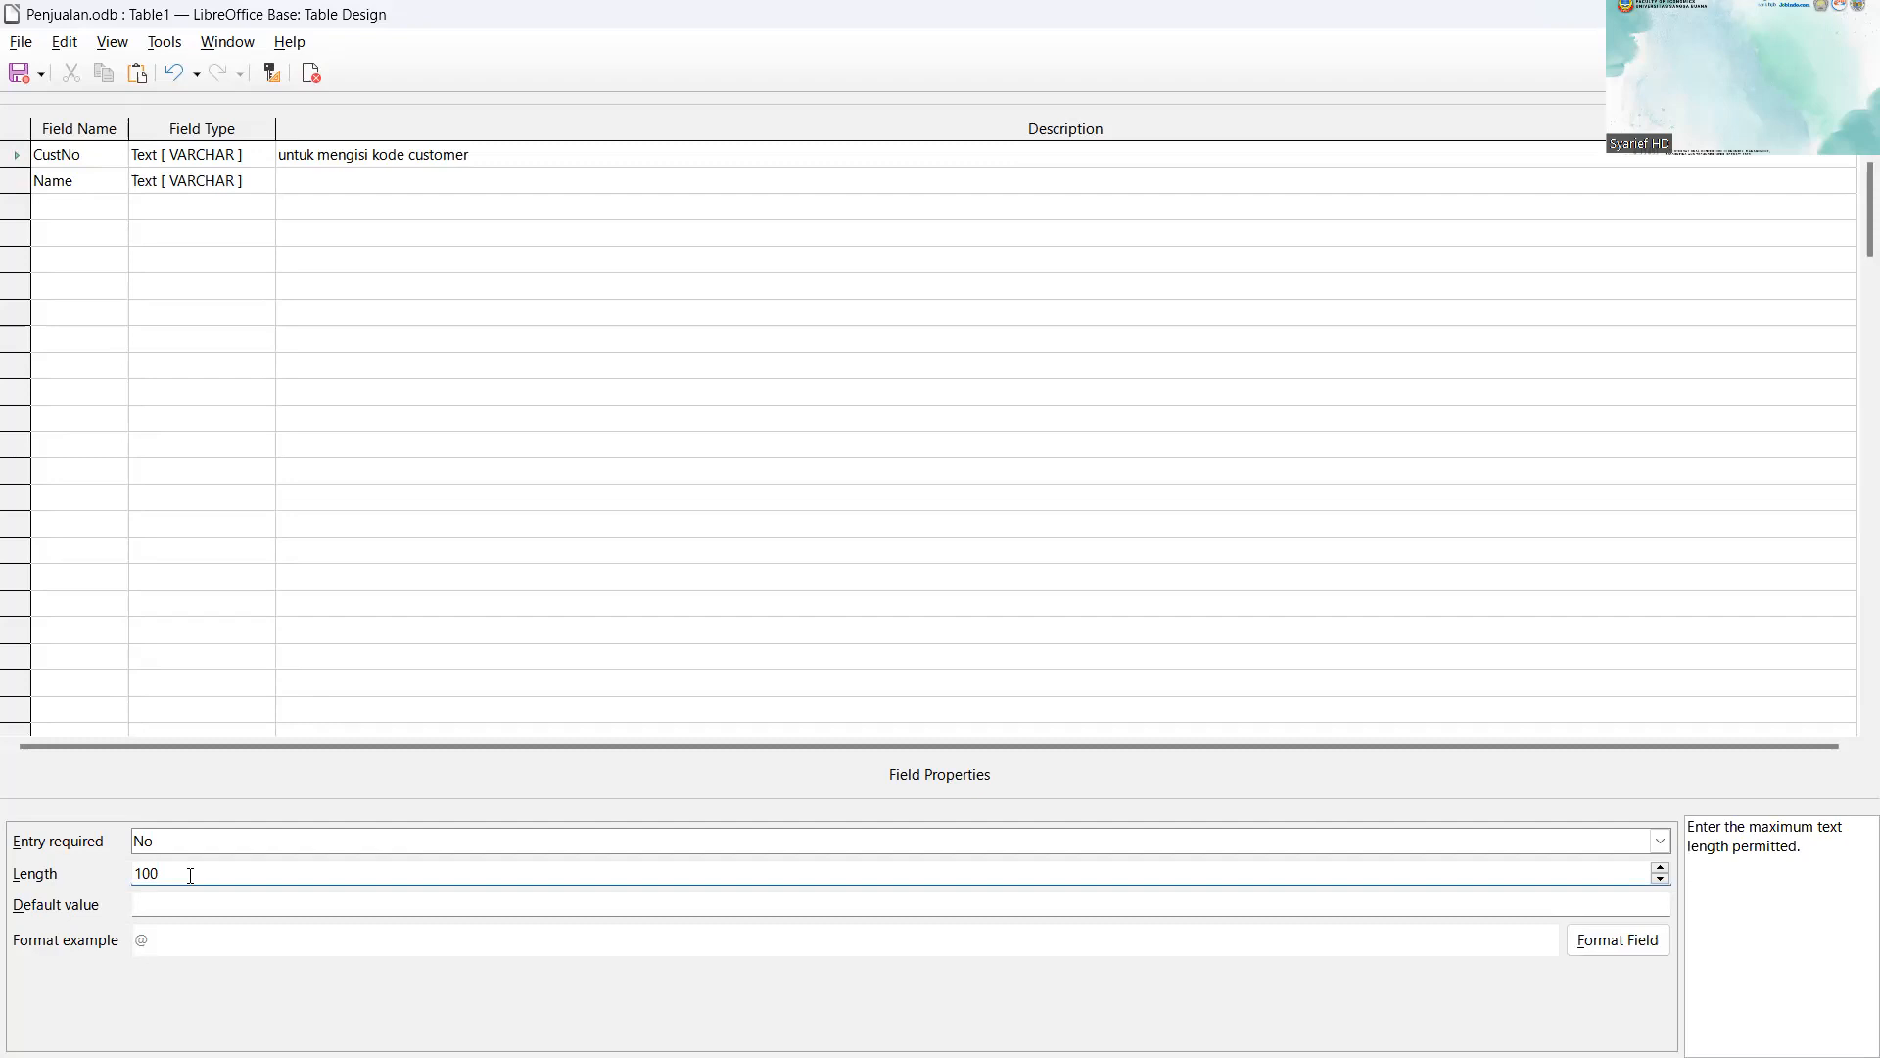
key("BackSpace")
key("BackSpace")
key("BackSpace")
type("20")
left_click(1661, 842)
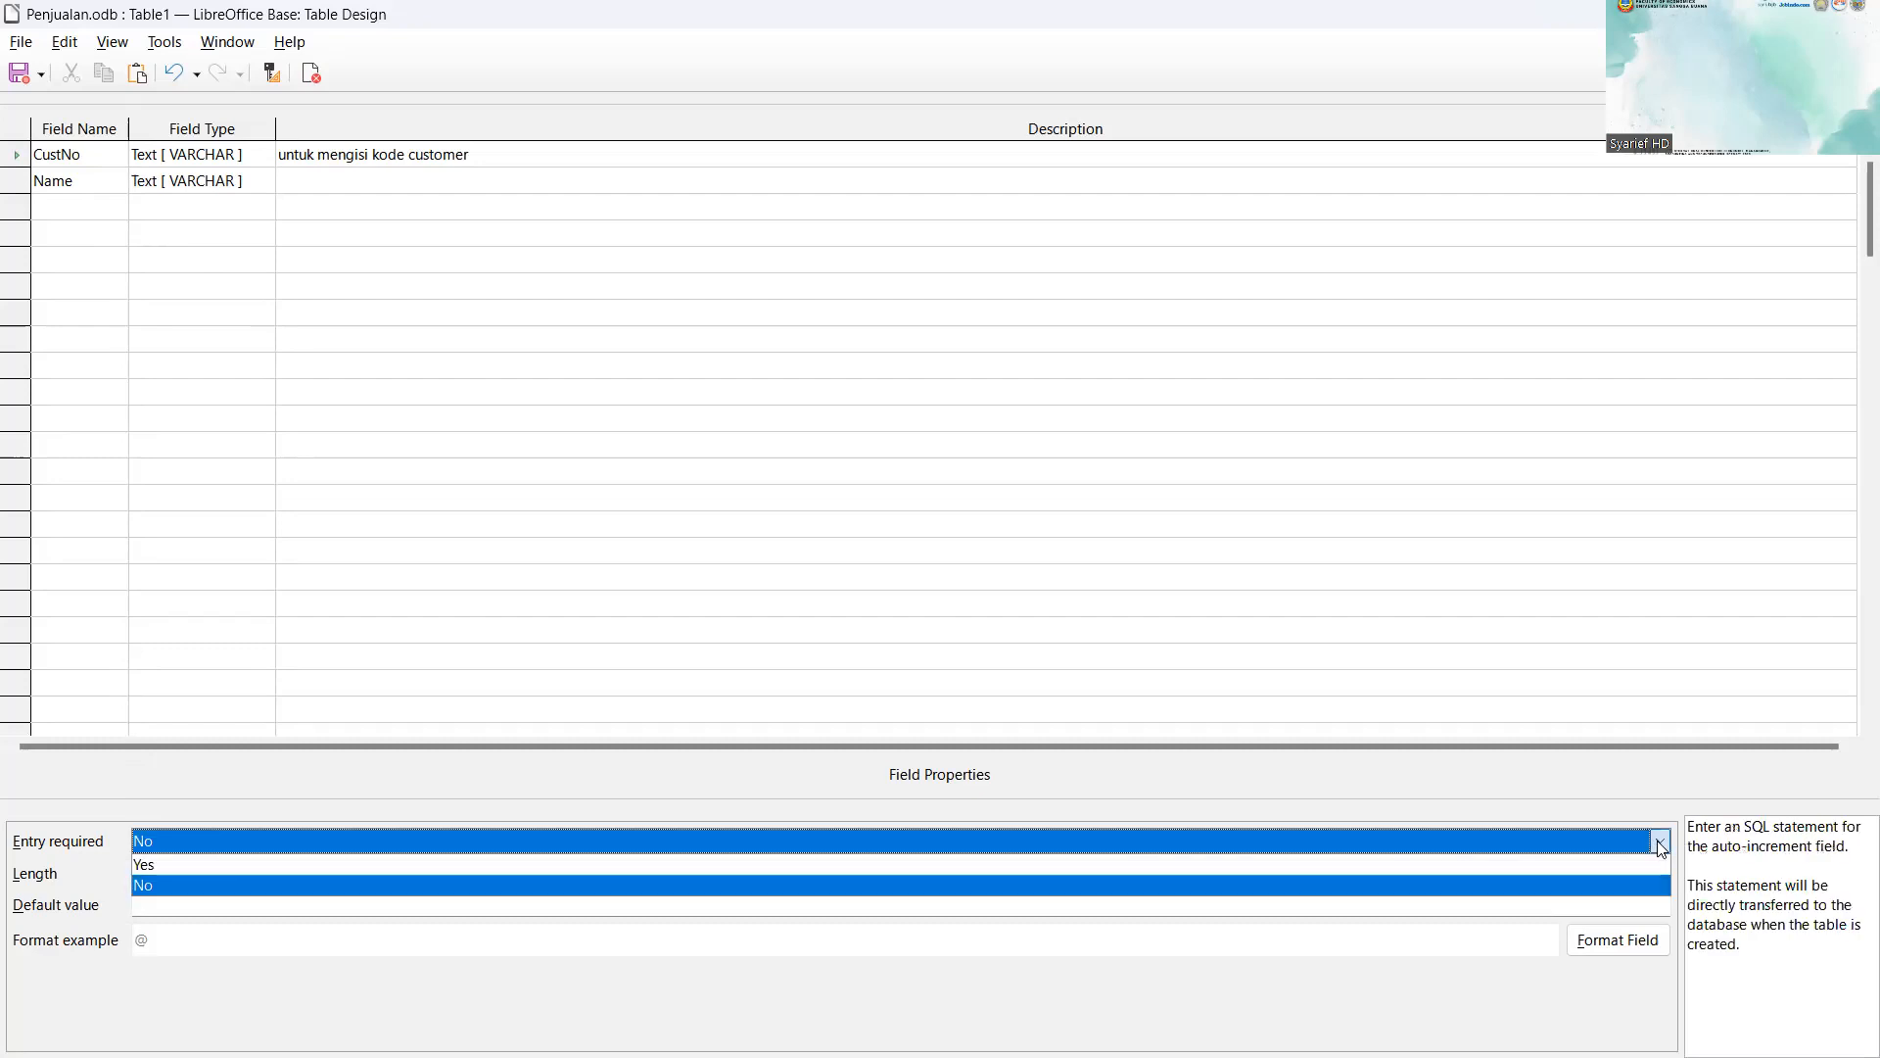
left_click(364, 871)
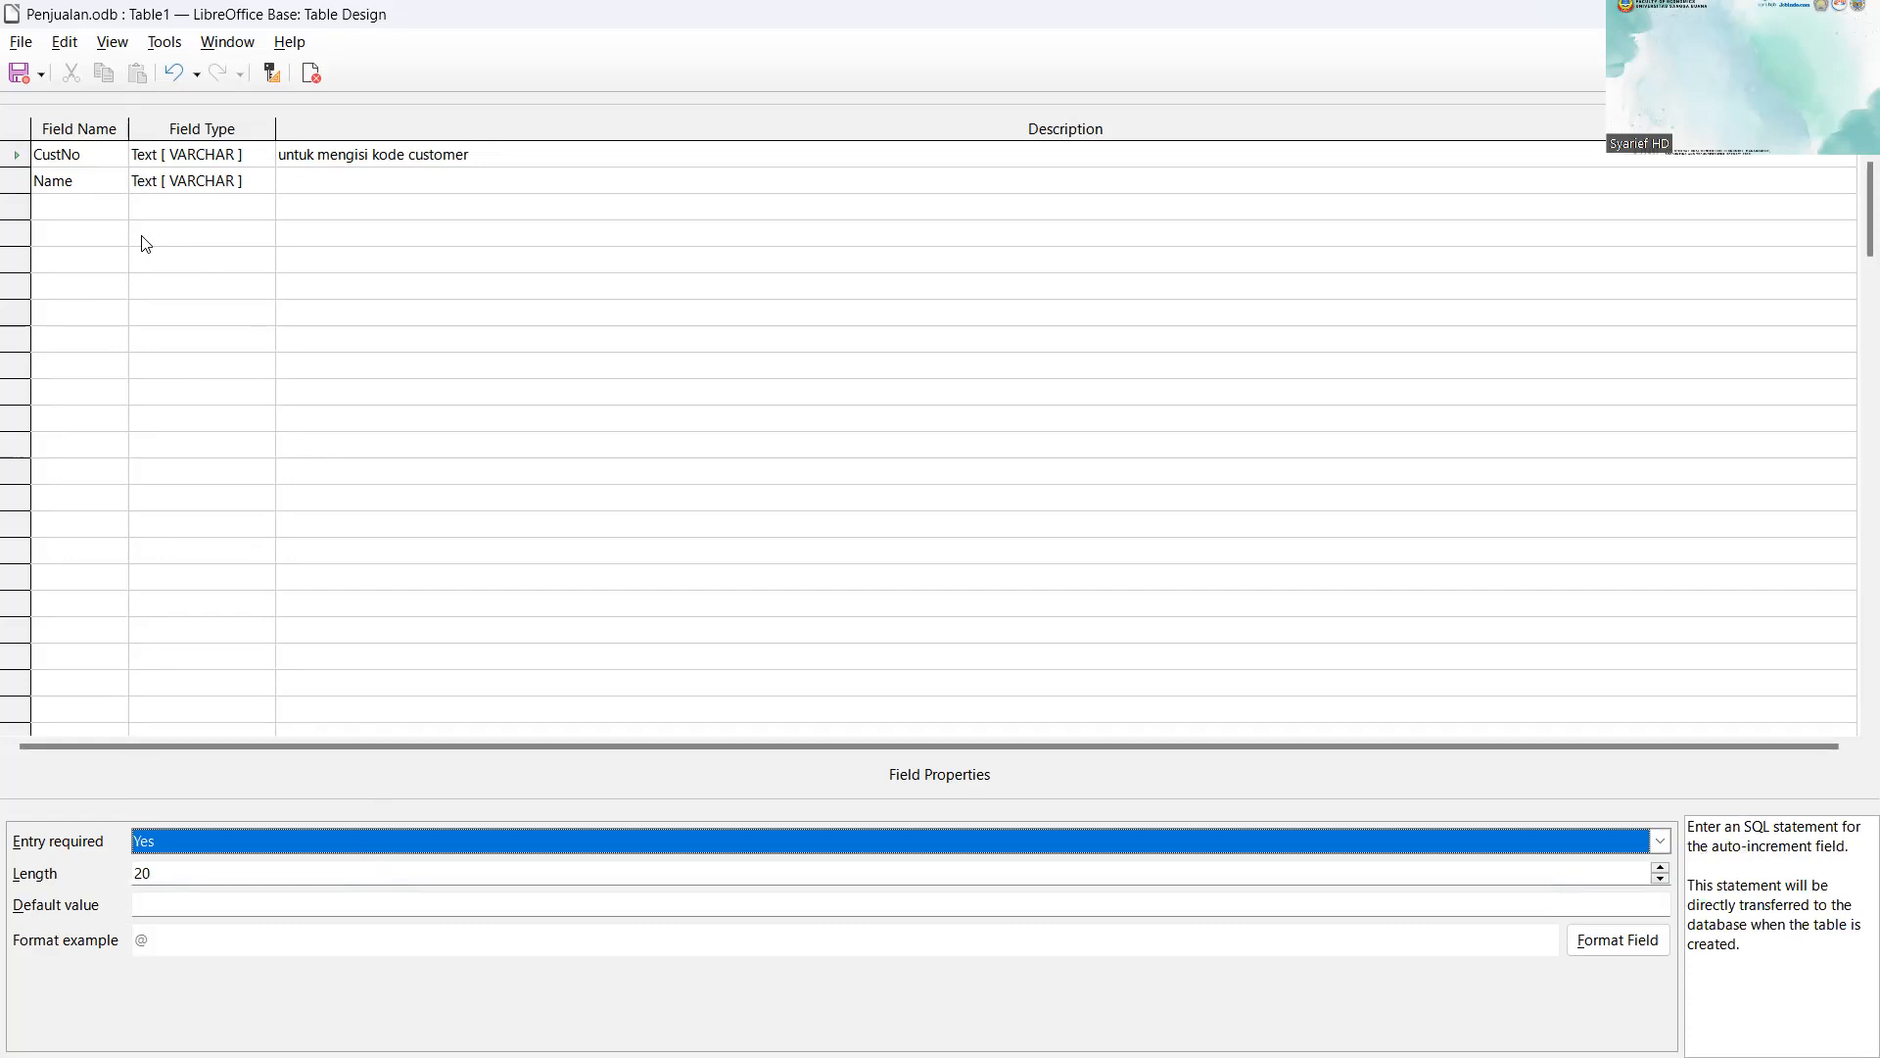
Step: Set the Name field's length to 35 and its description to "untuk mengisi nama pelanggan"
left_click(88, 183)
left_click(196, 874)
key("BackSpace")
key("BackSpace")
key("BackSpace")
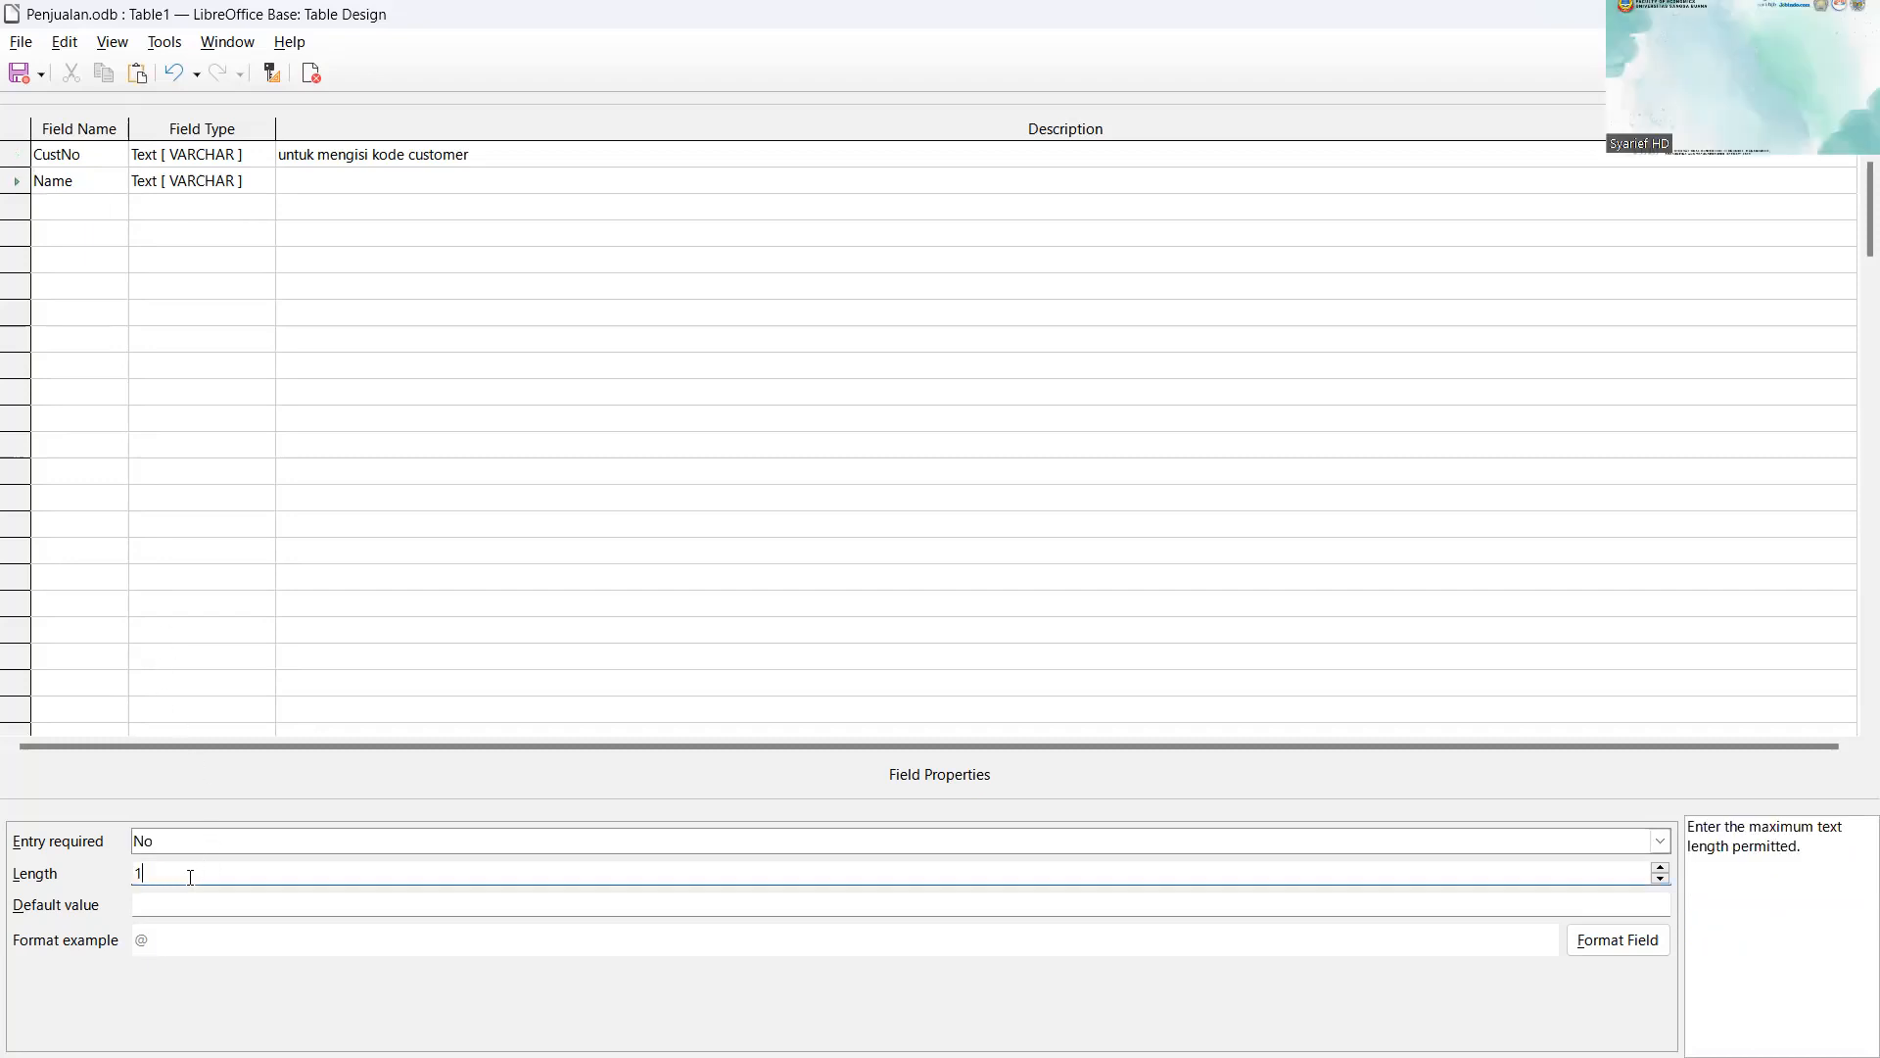
type("35")
left_click(326, 191)
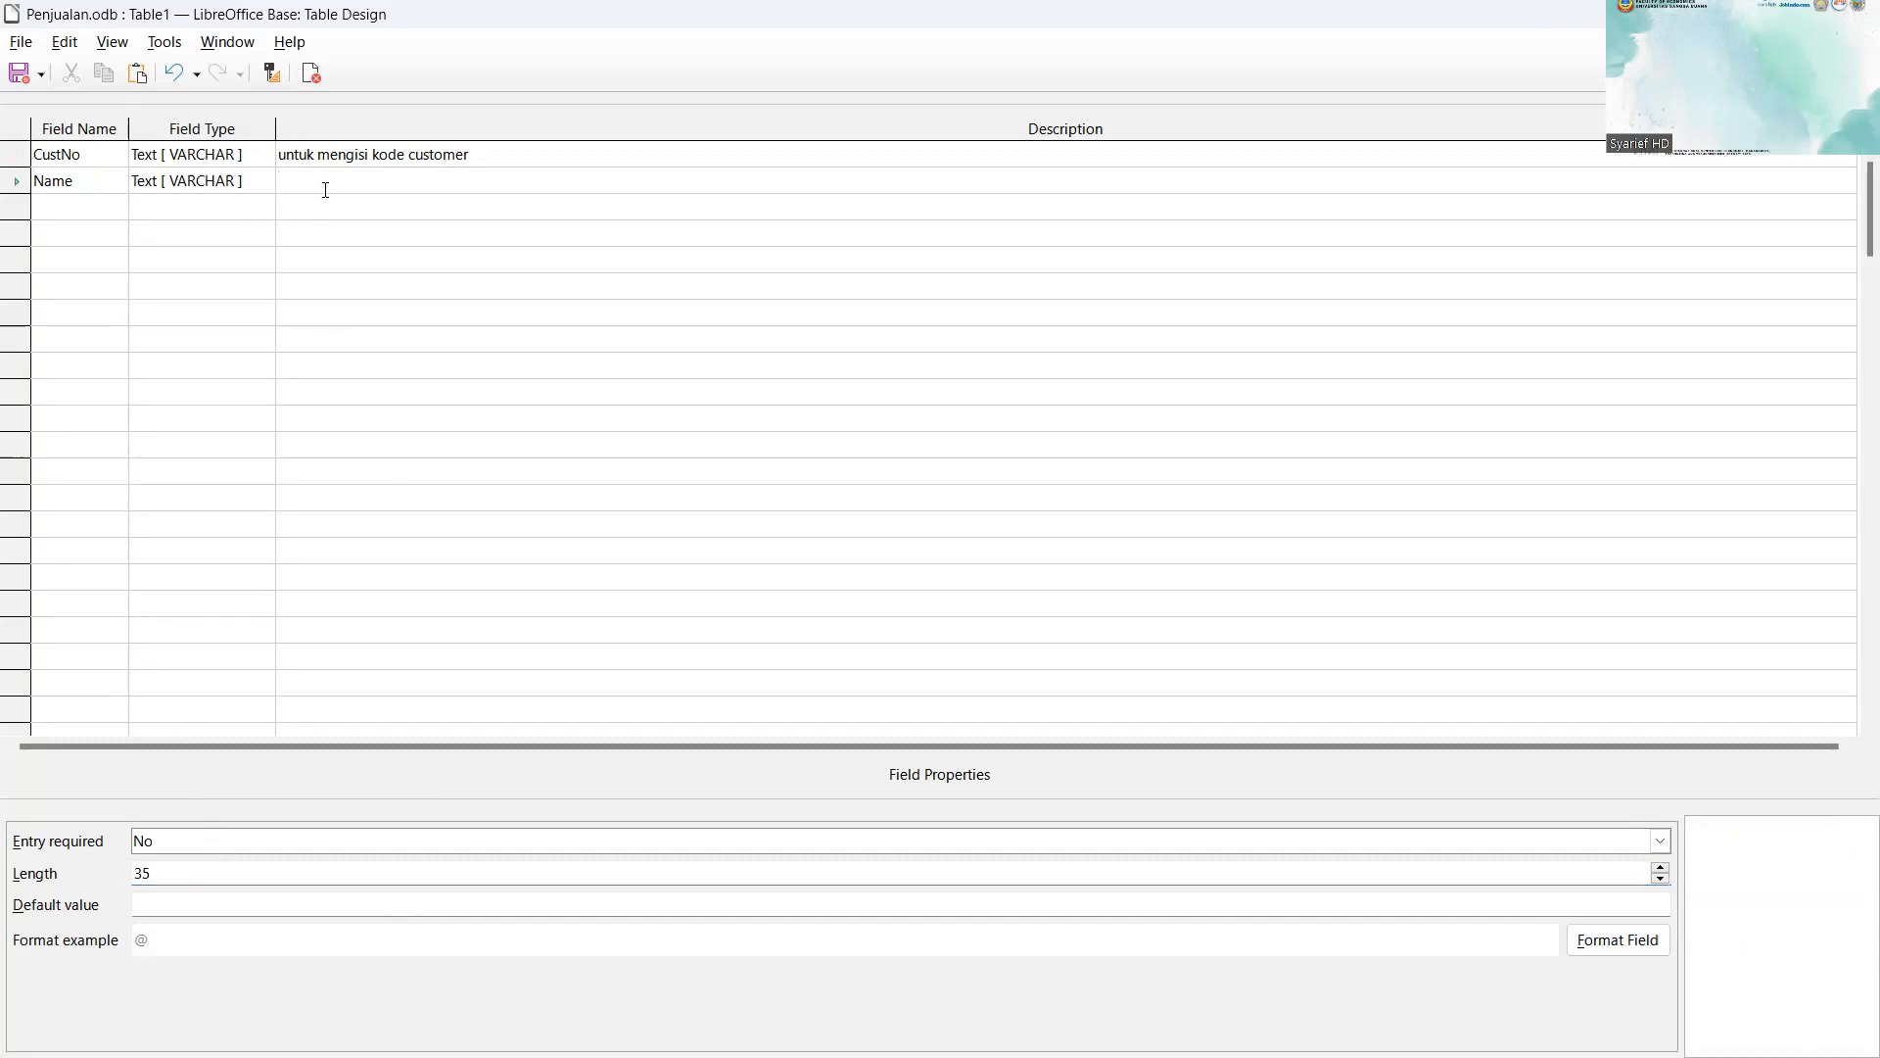
type("untuk mengisi nama pelanggan")
Step: Add a third text field named Address with a length of 35
left_click(76, 205)
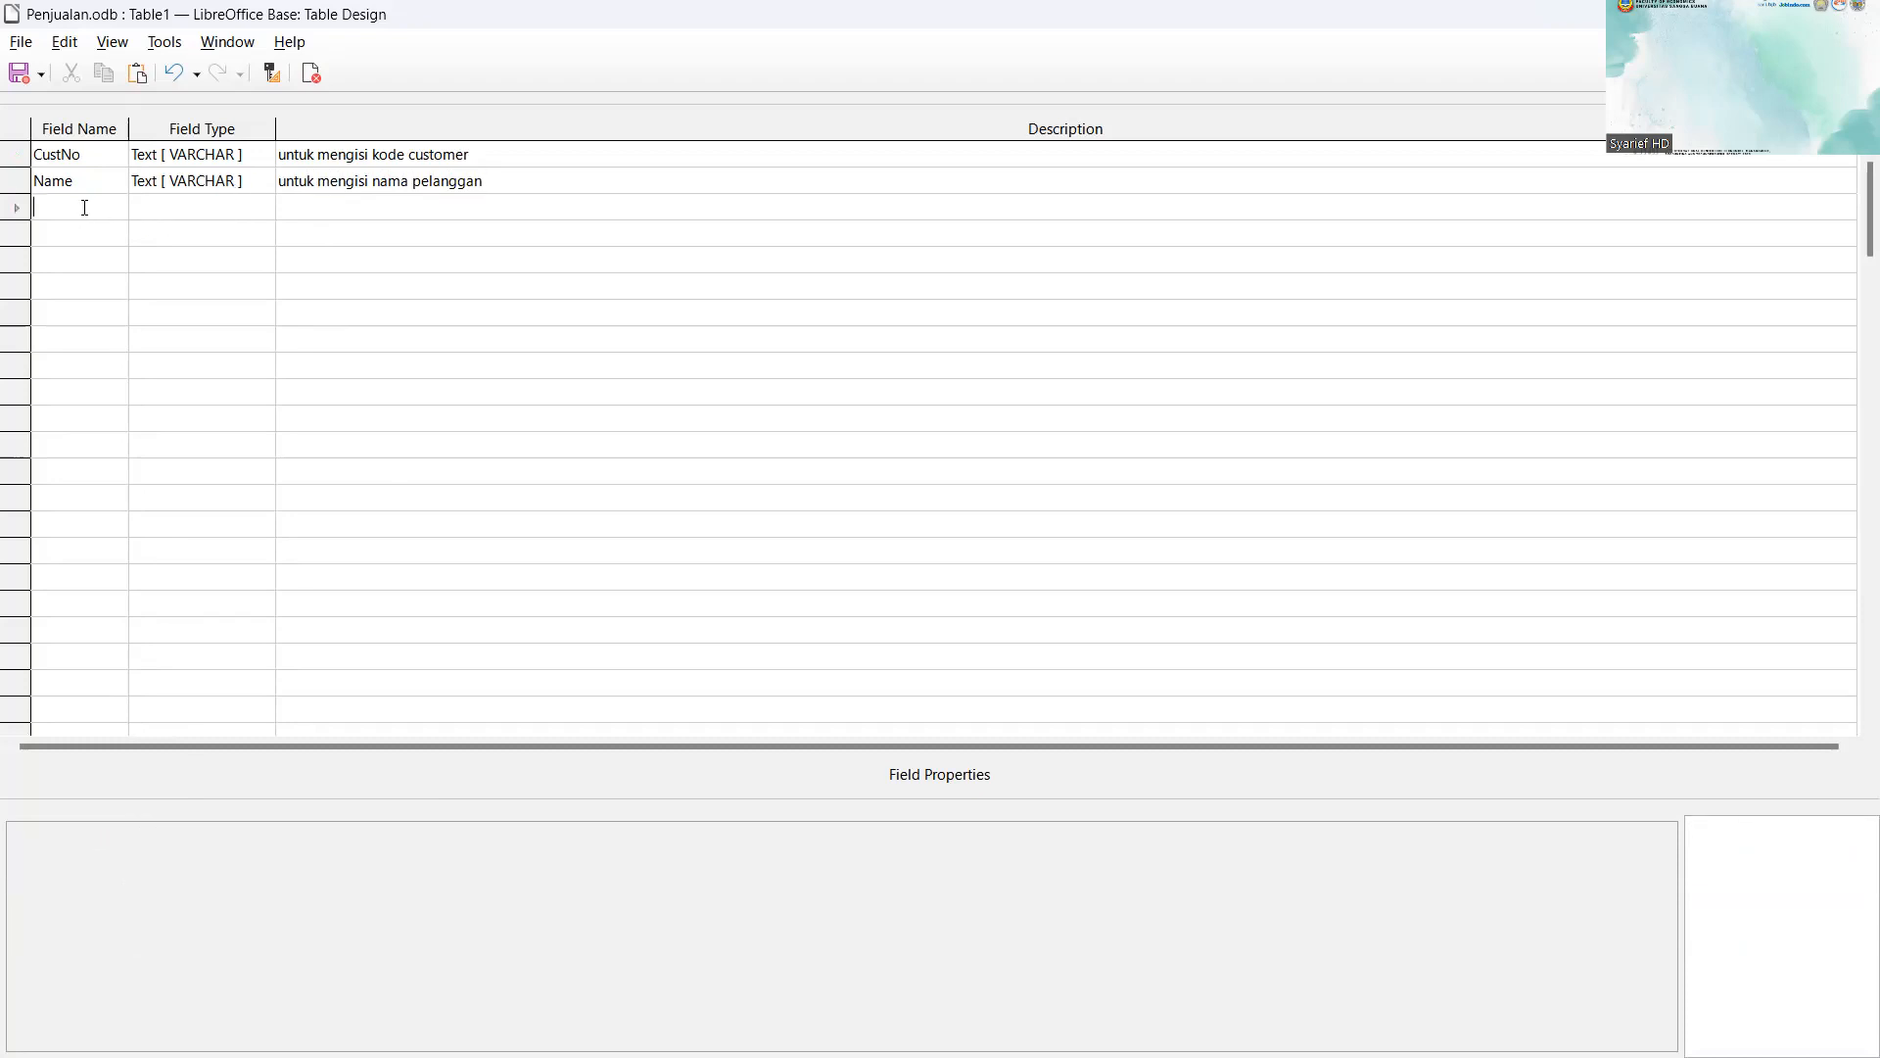
type("Ad")
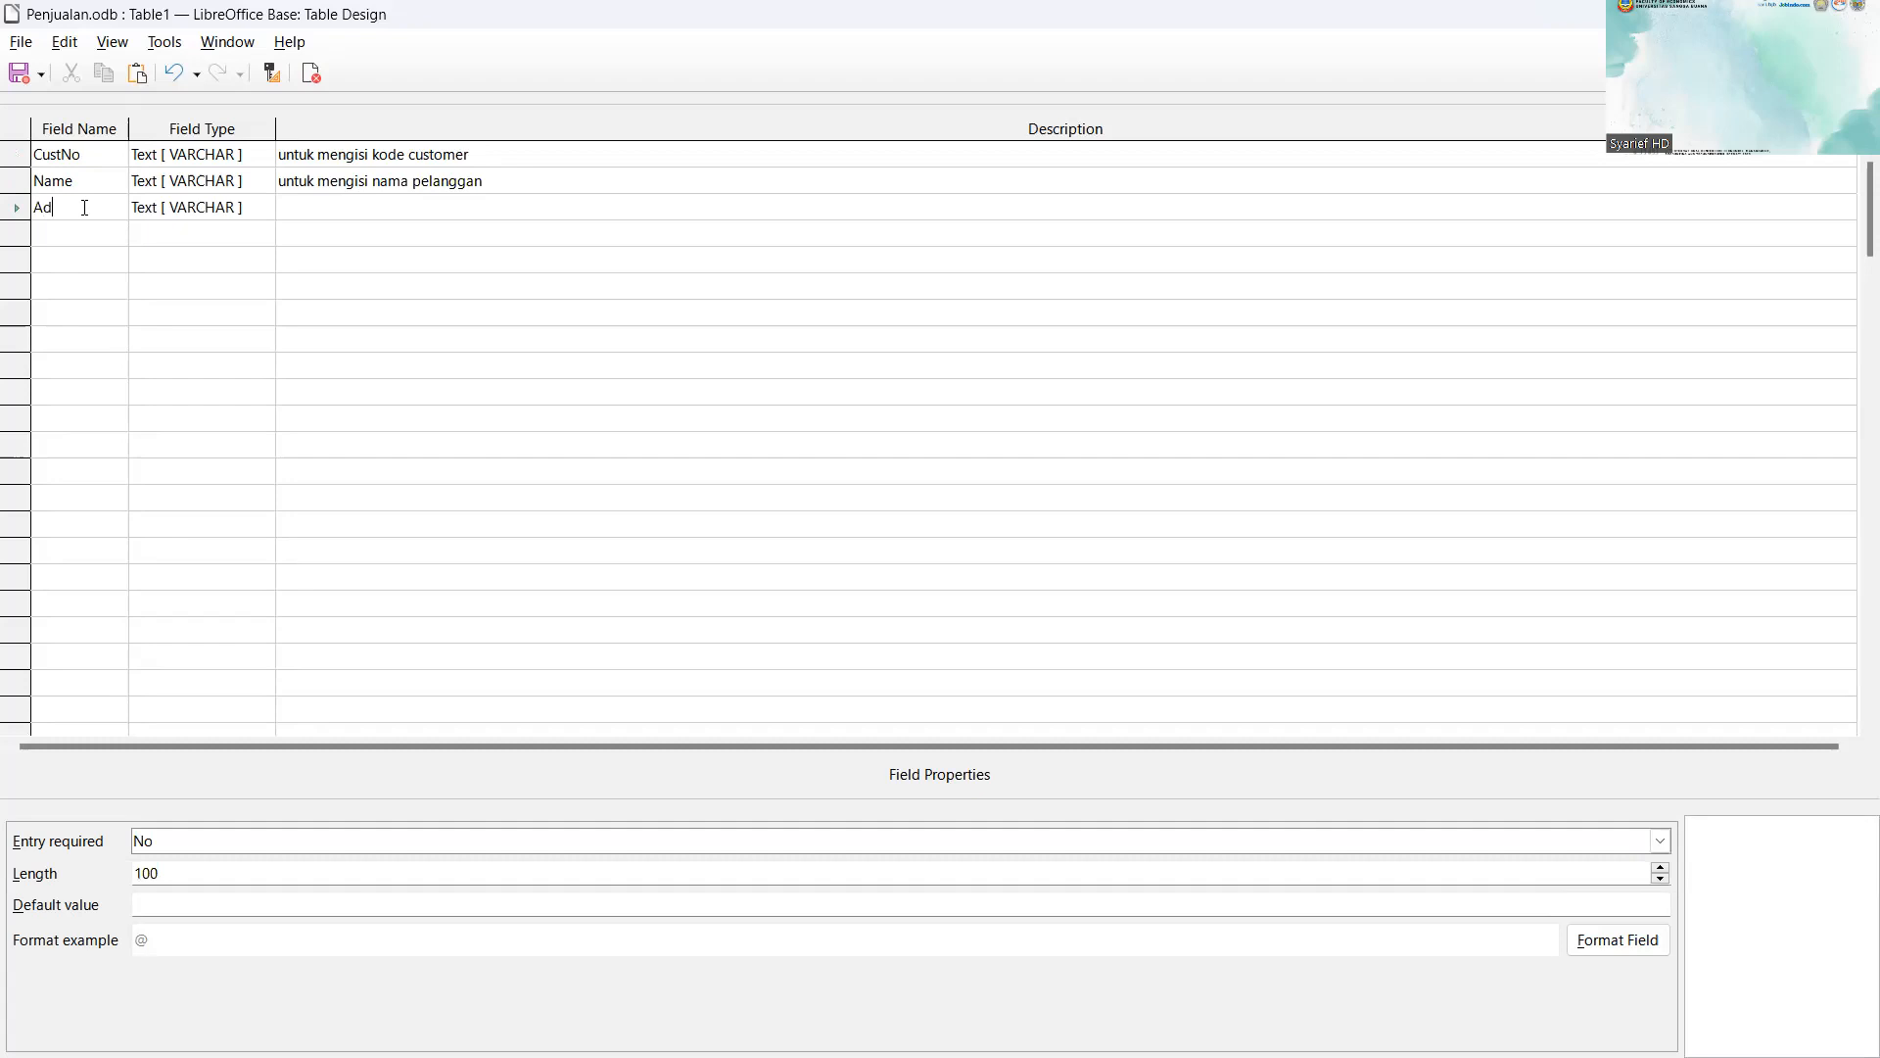
type("dress")
left_click(179, 874)
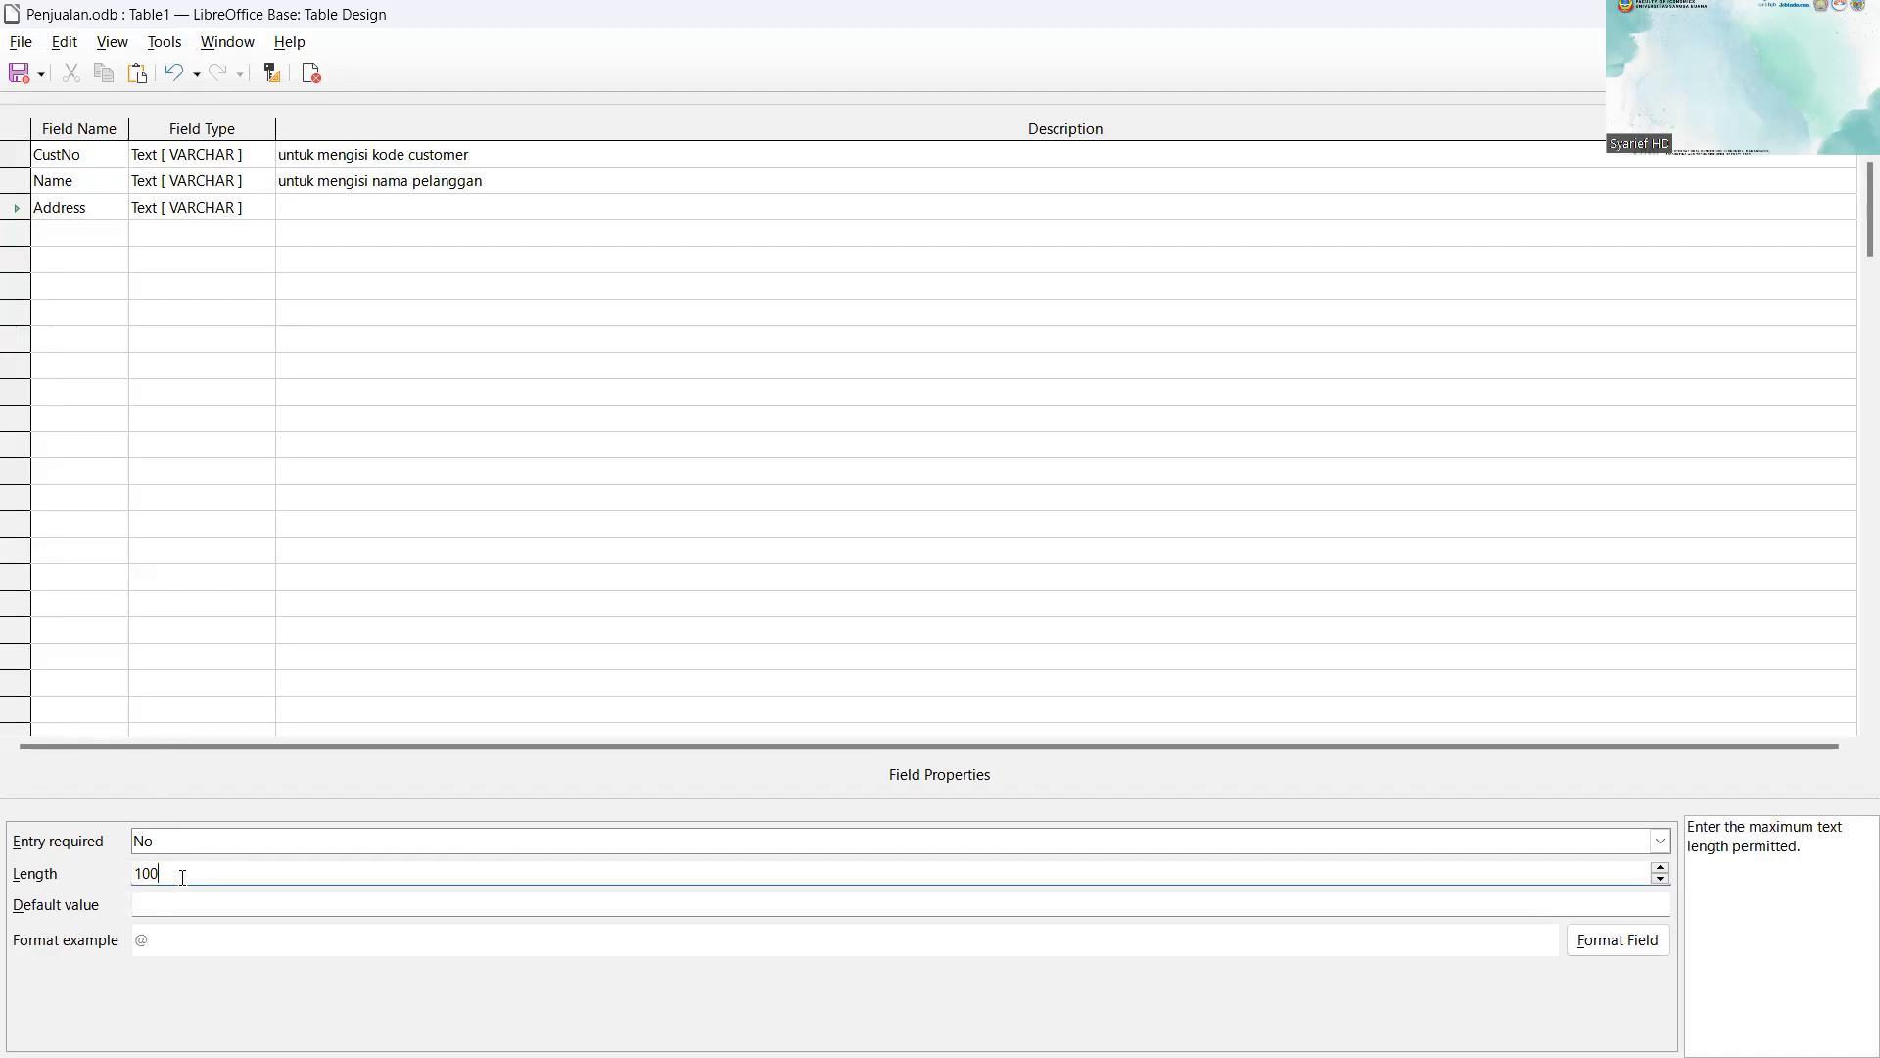
key("BackSpace")
key("BackSpace")
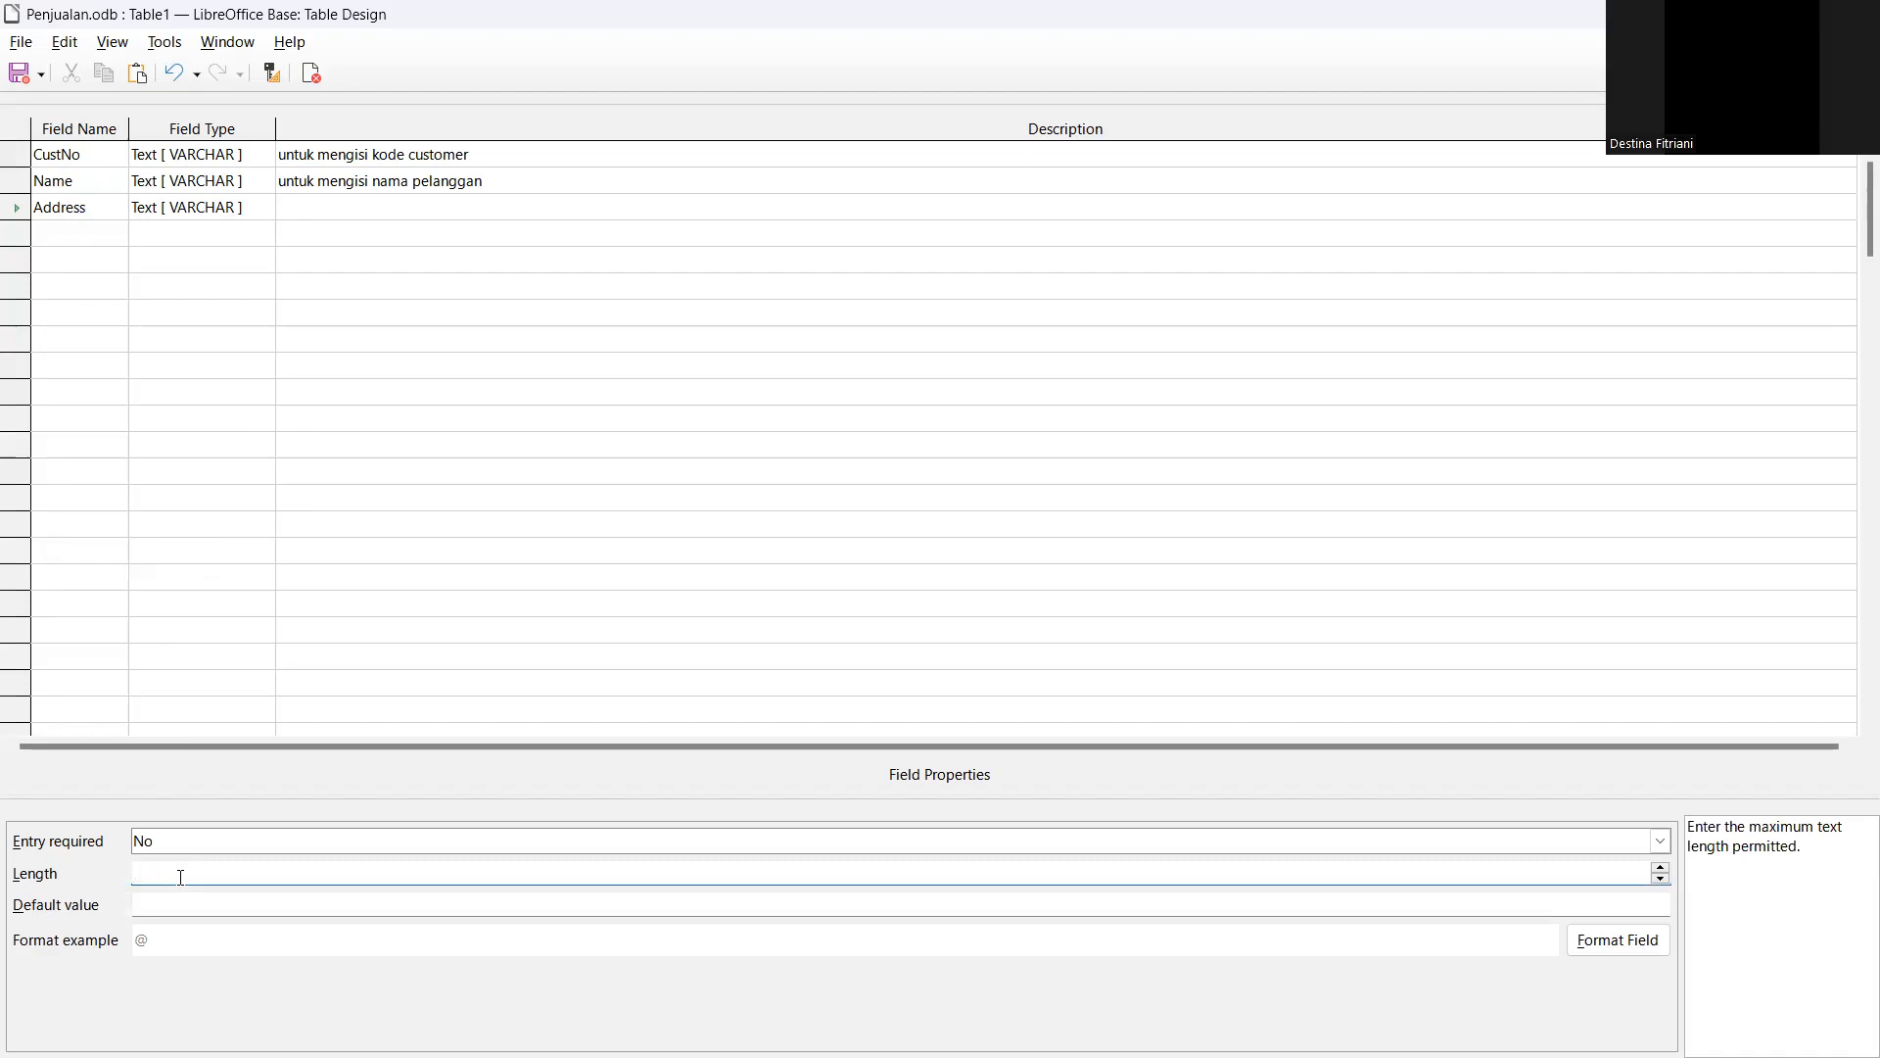
type("35")
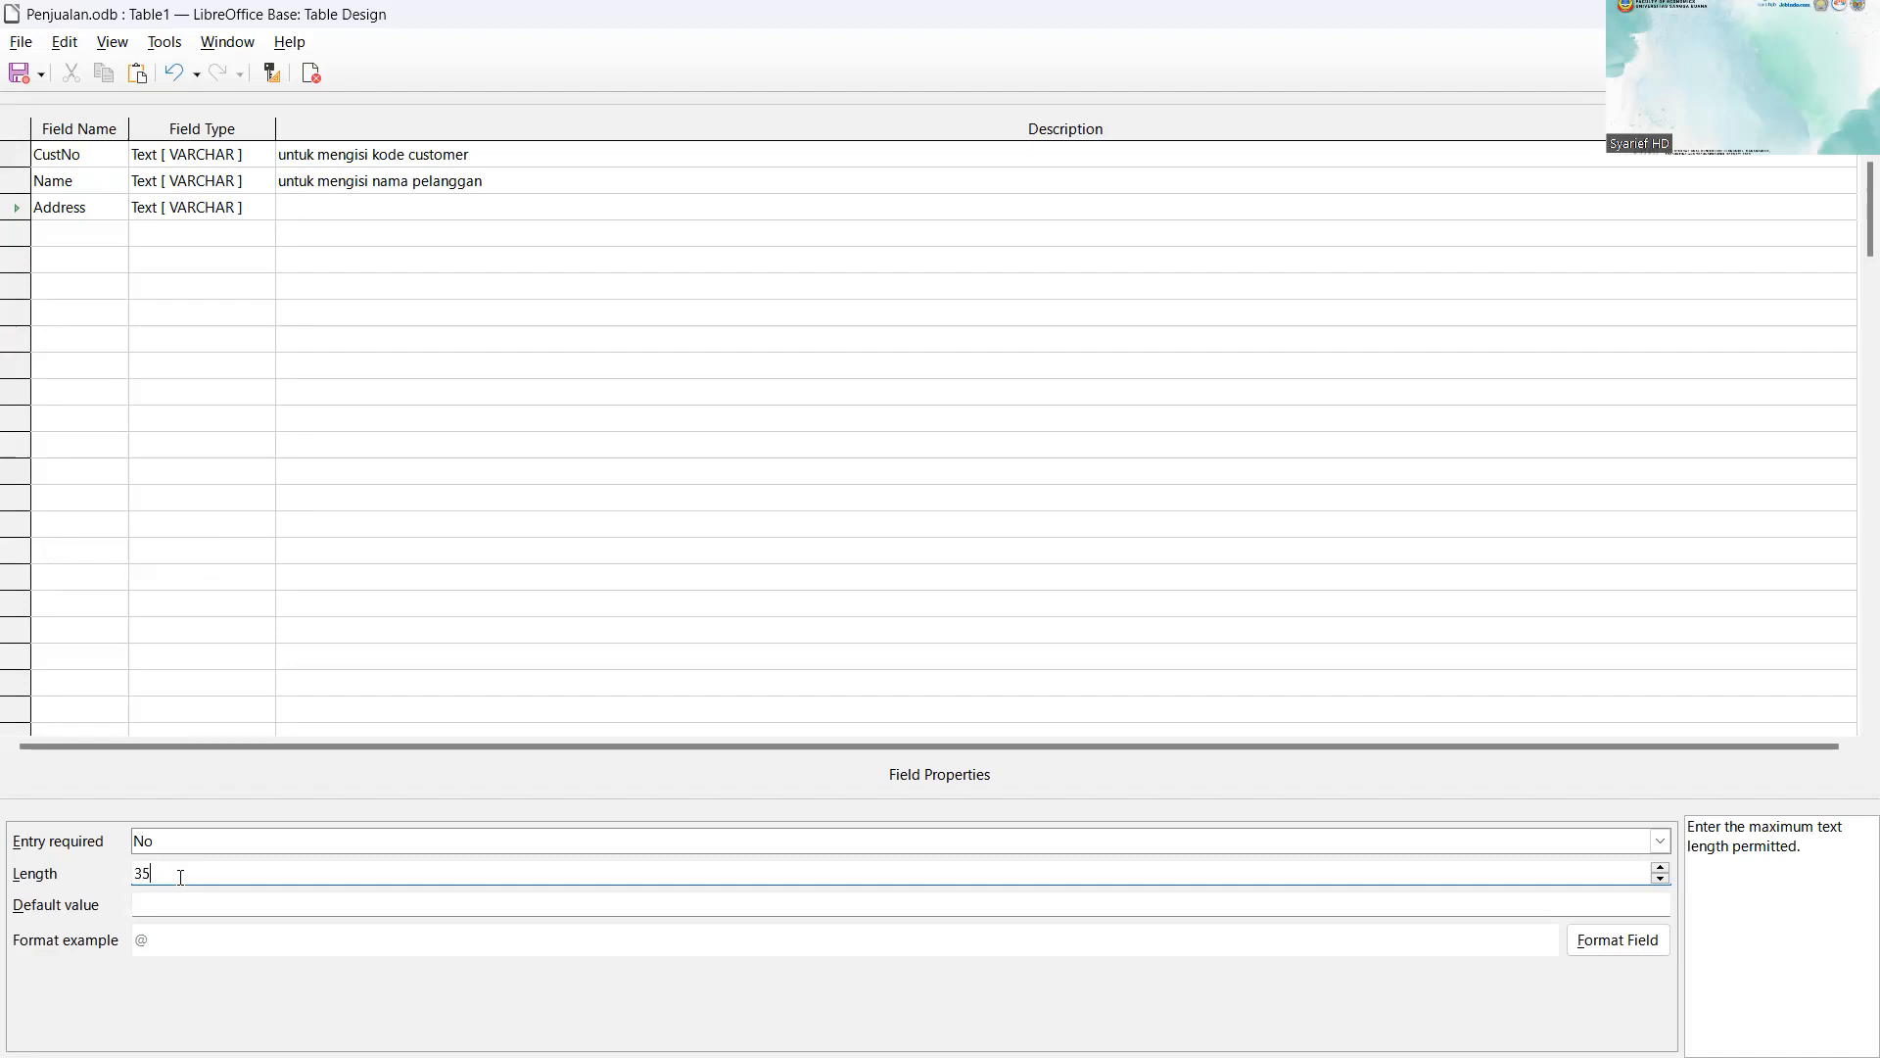
left_click(344, 209)
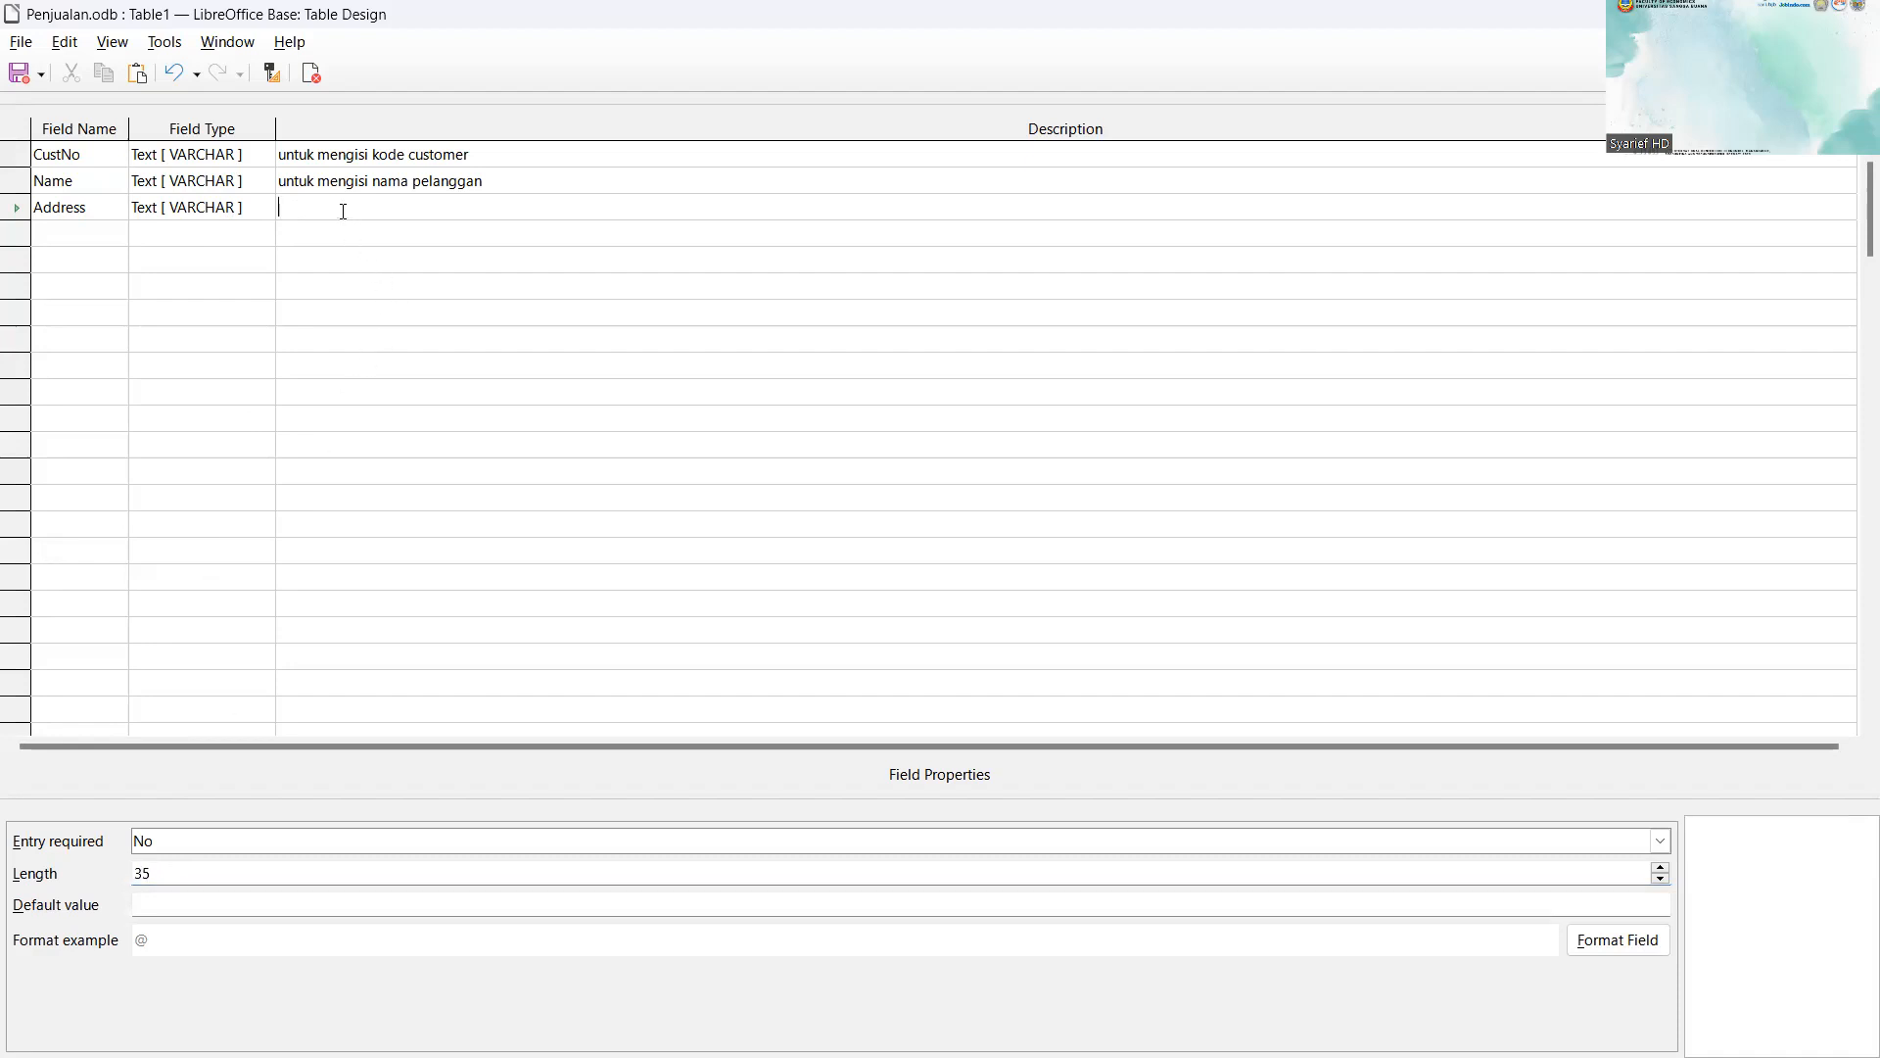
Step: Add a fourth text field named phone with a length of 14
left_click(62, 238)
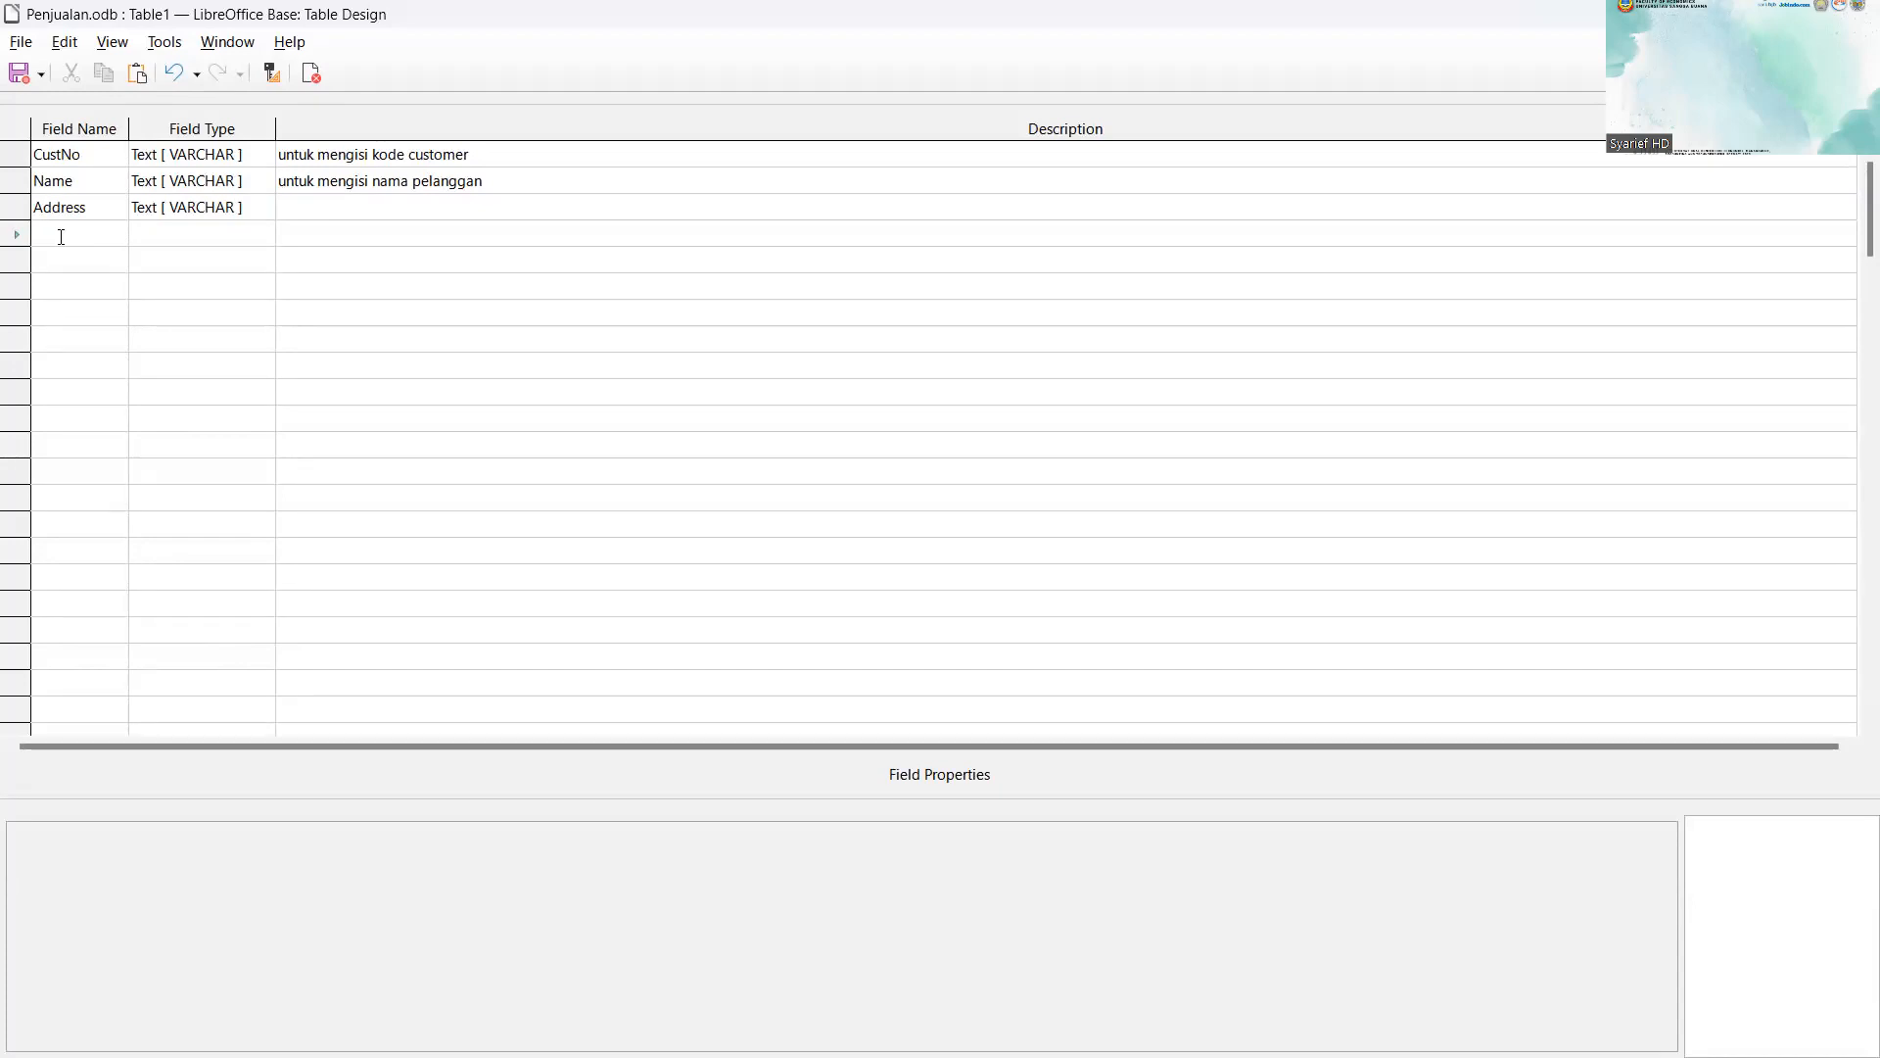
type("phone")
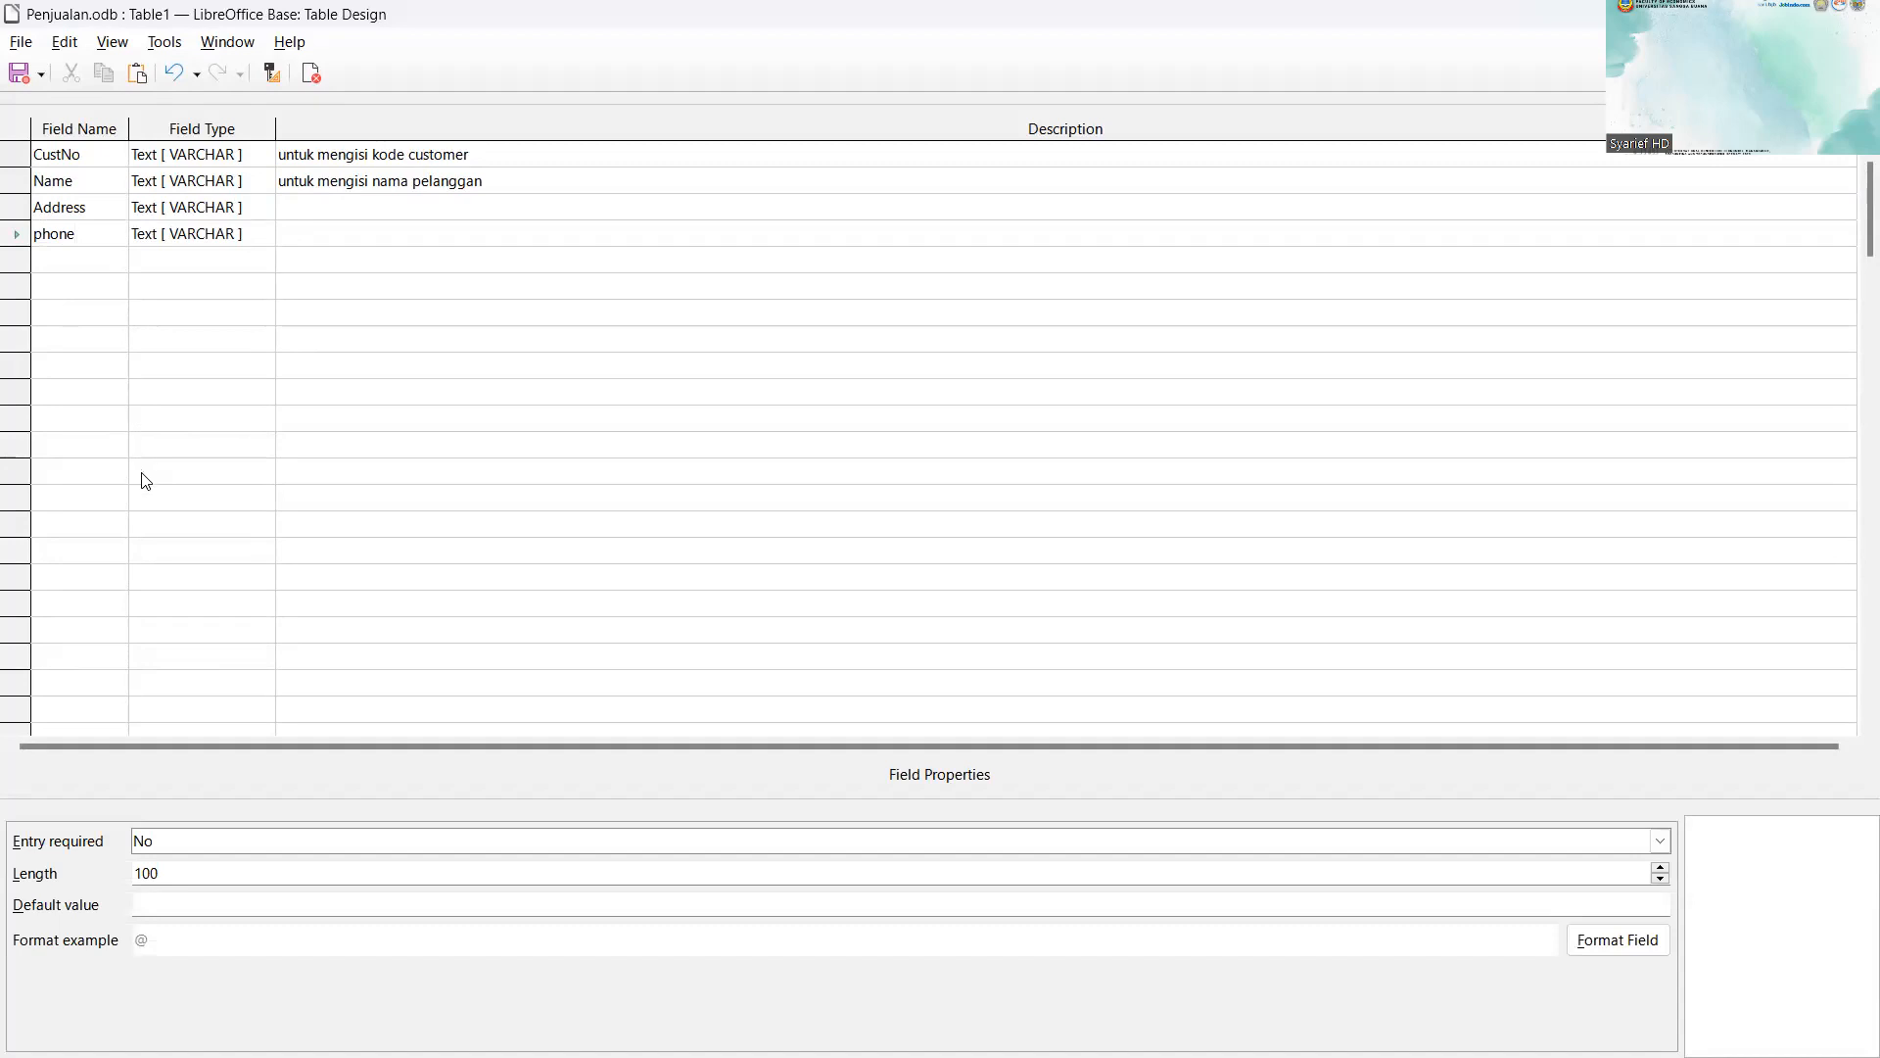
left_click(177, 870)
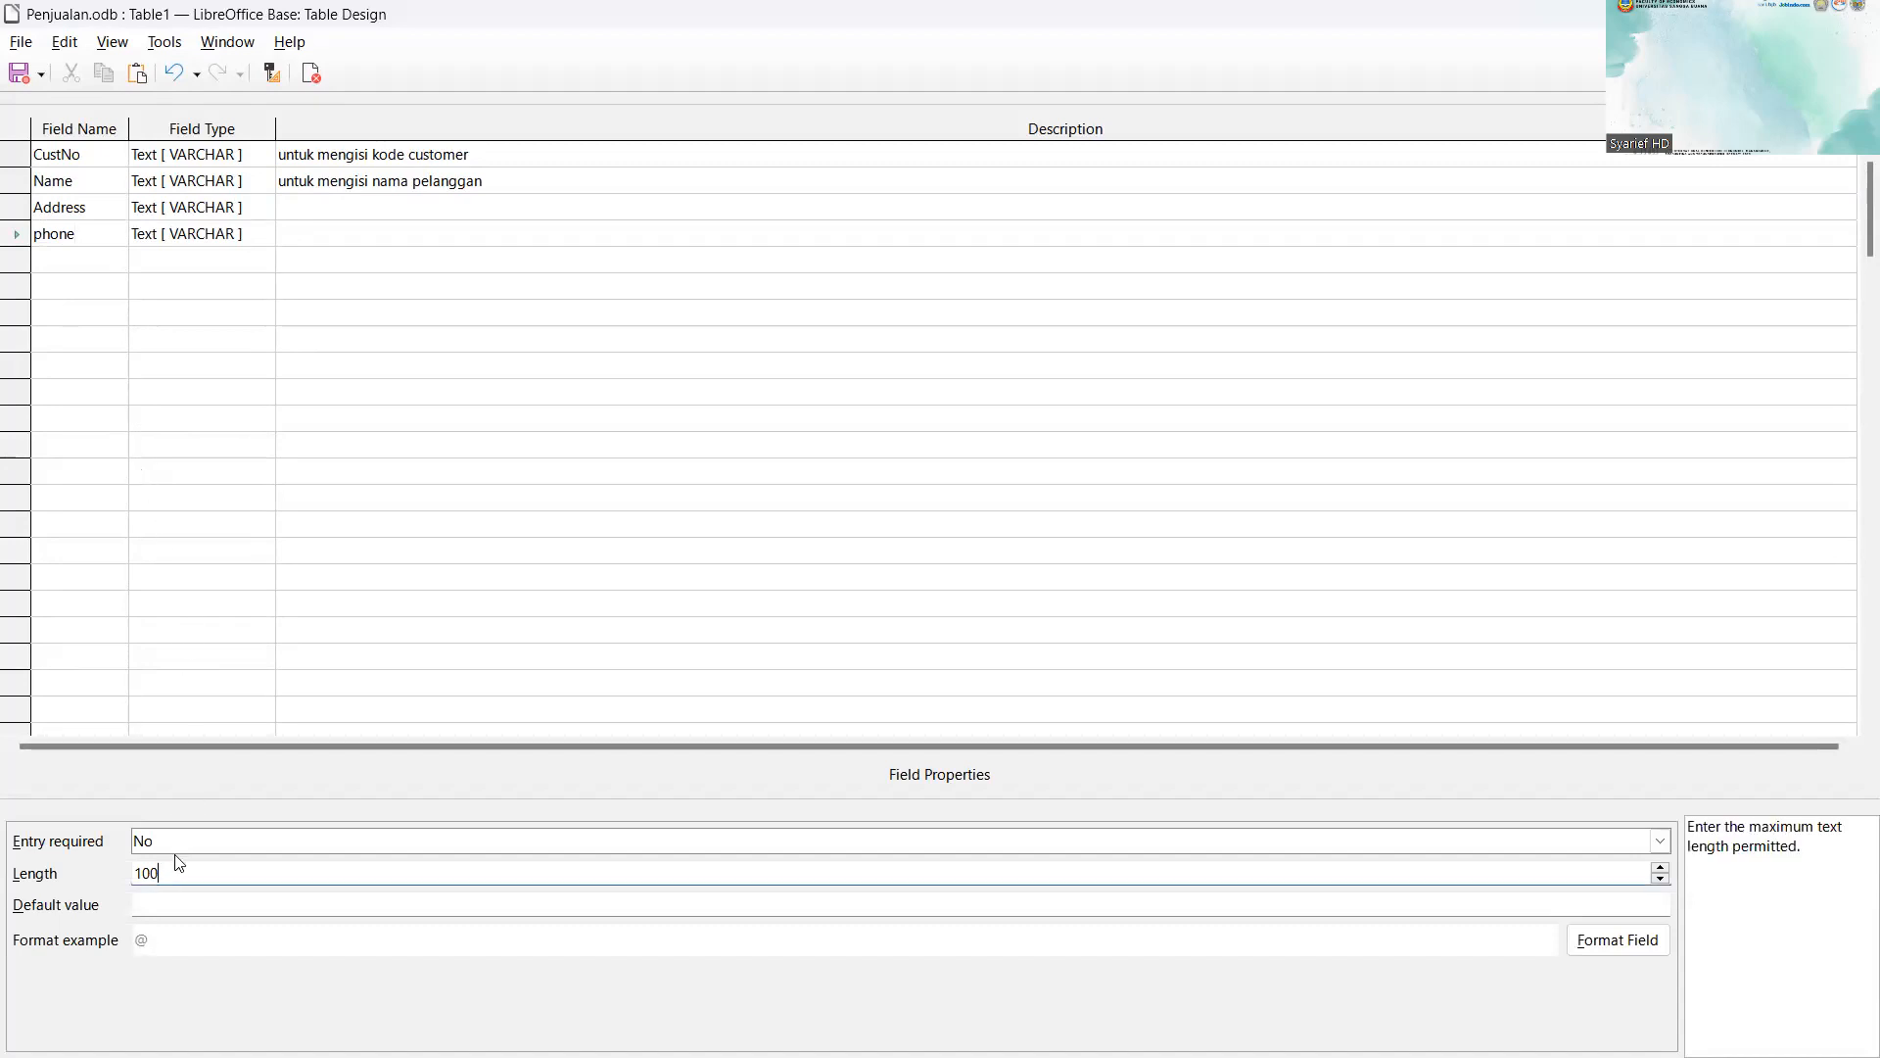
key("BackSpace")
key("BackSpace")
key("BackSpace")
type("14")
left_click(258, 235)
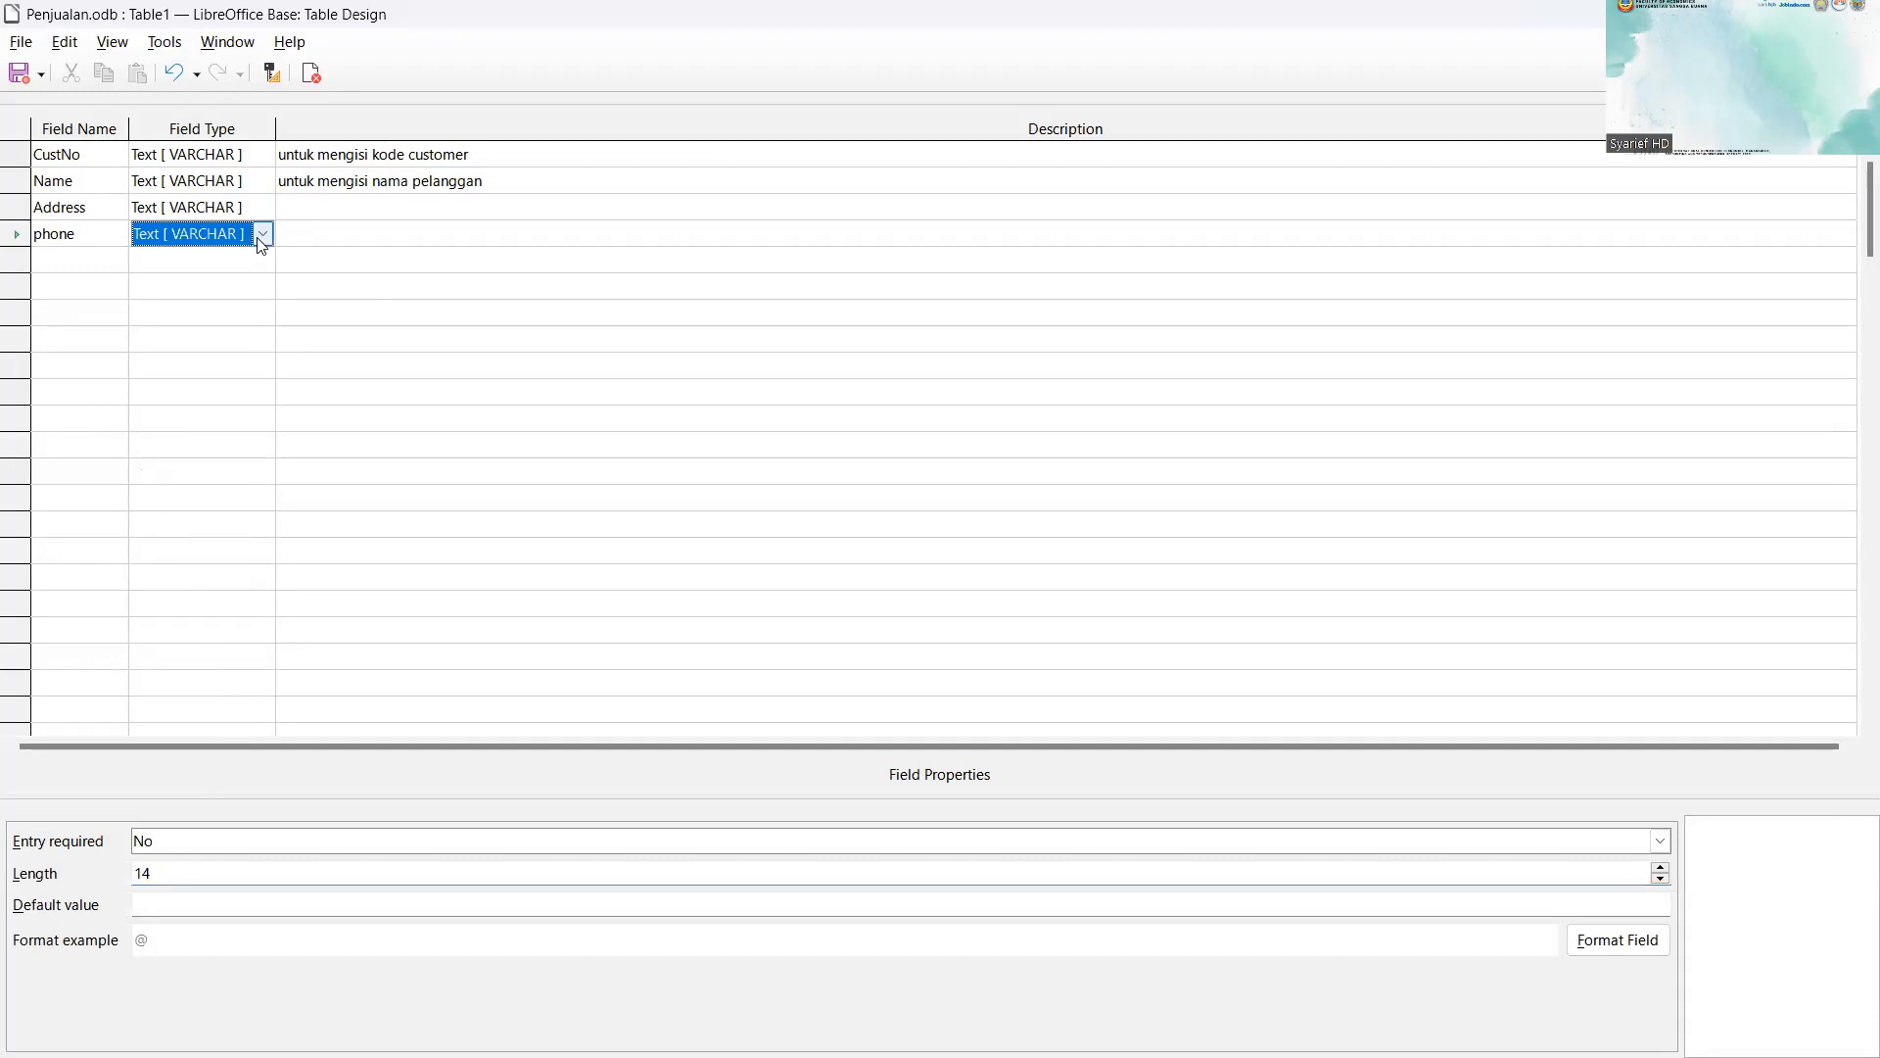
left_click(265, 235)
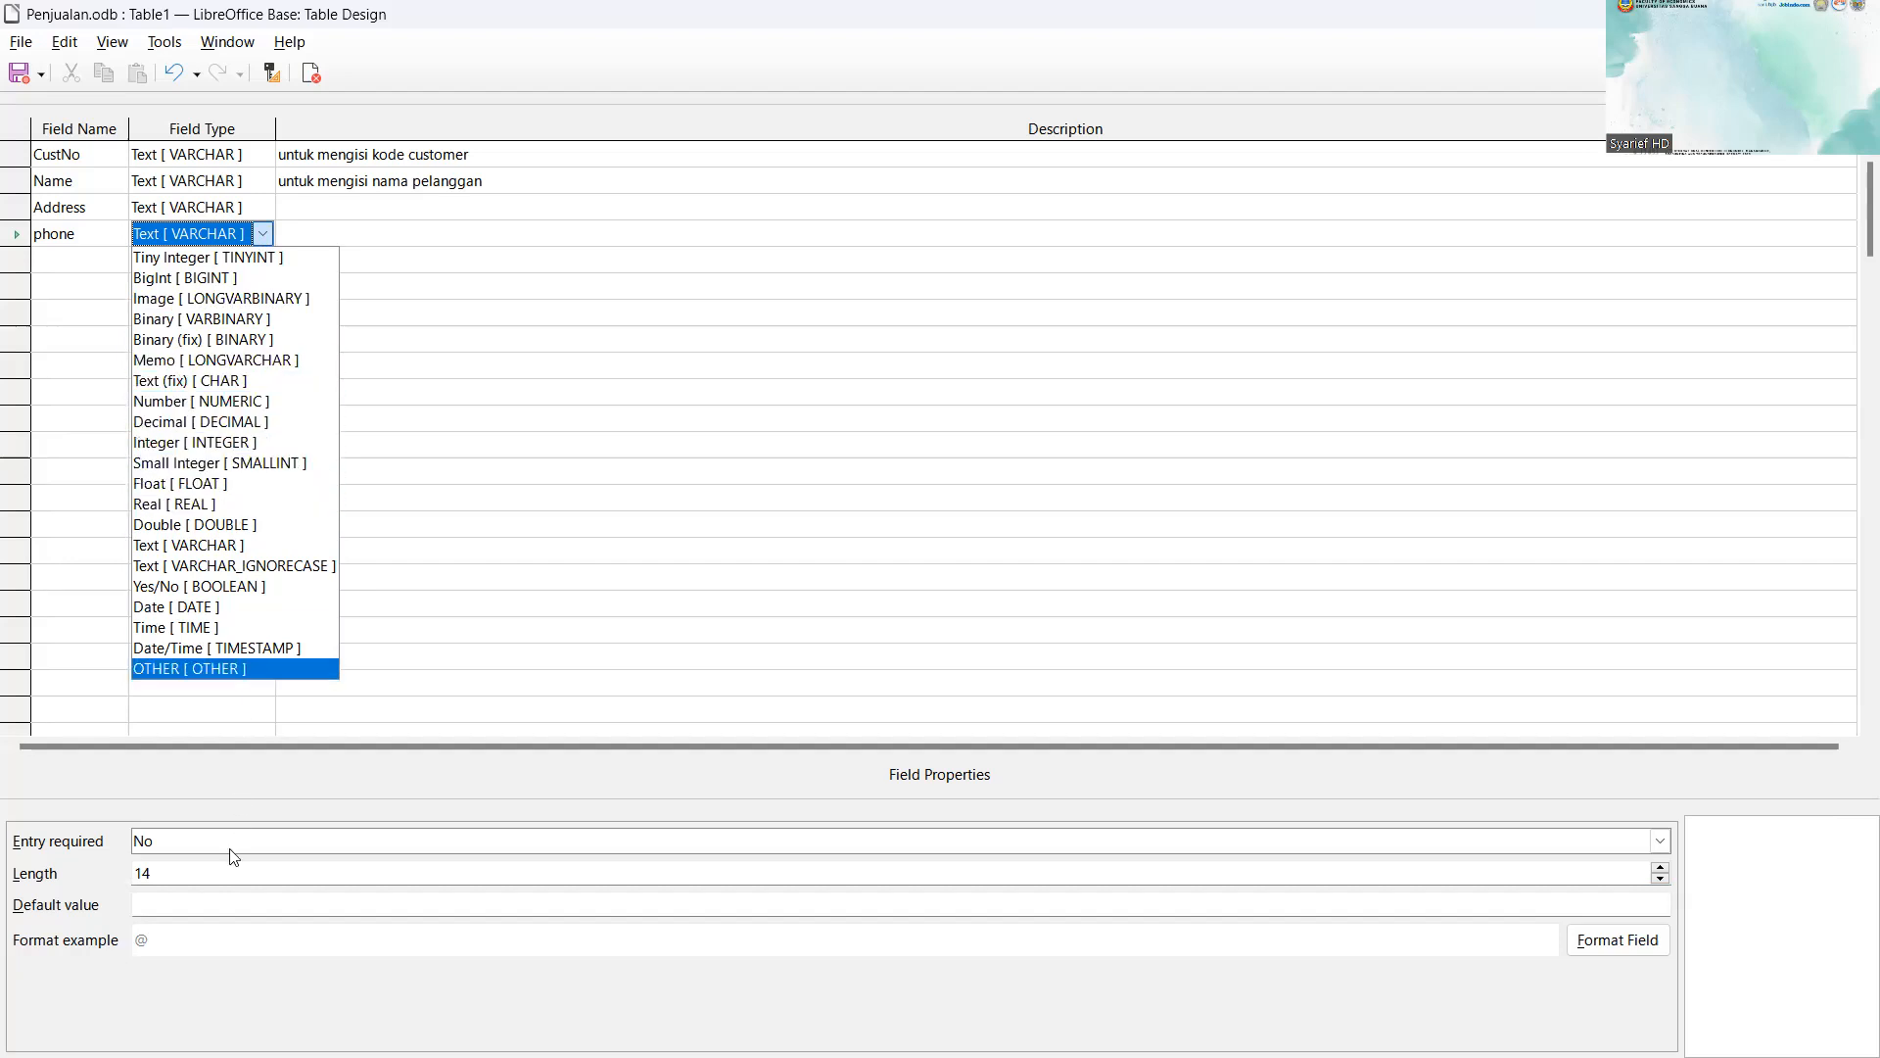
left_click(222, 905)
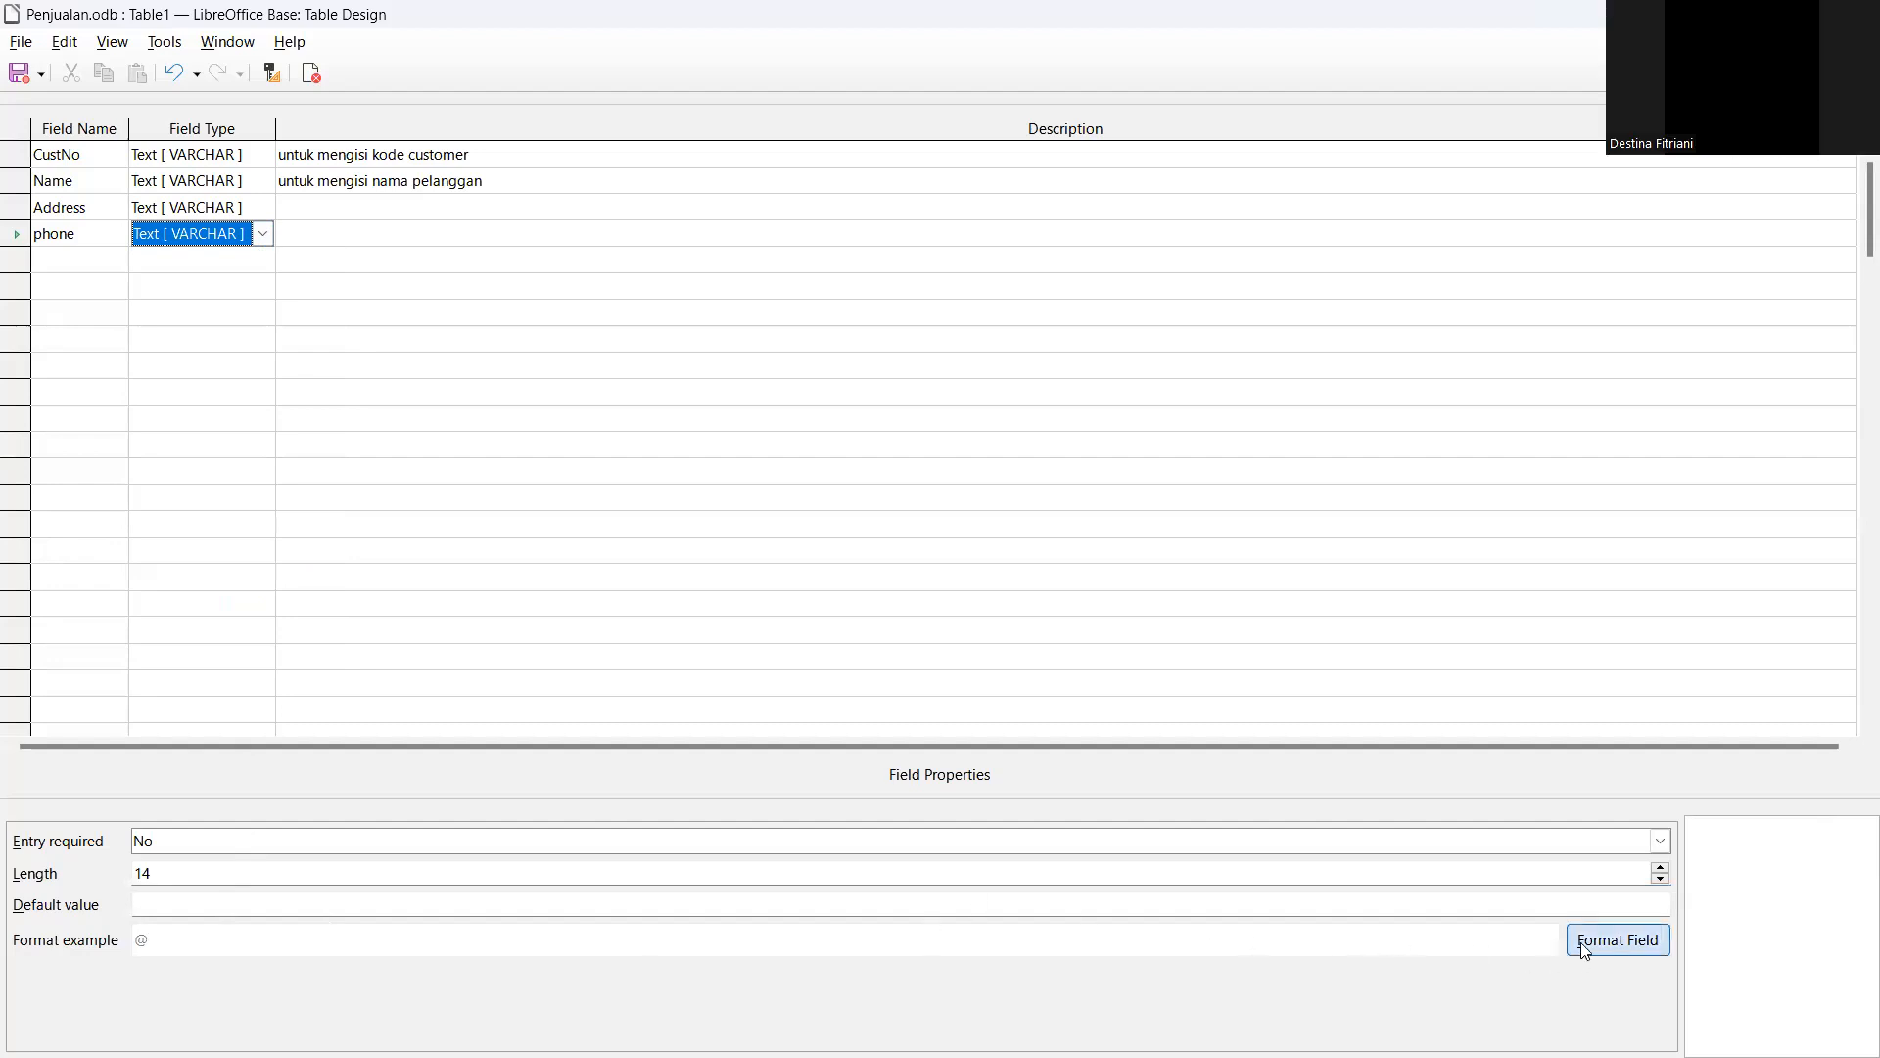
left_click(1618, 940)
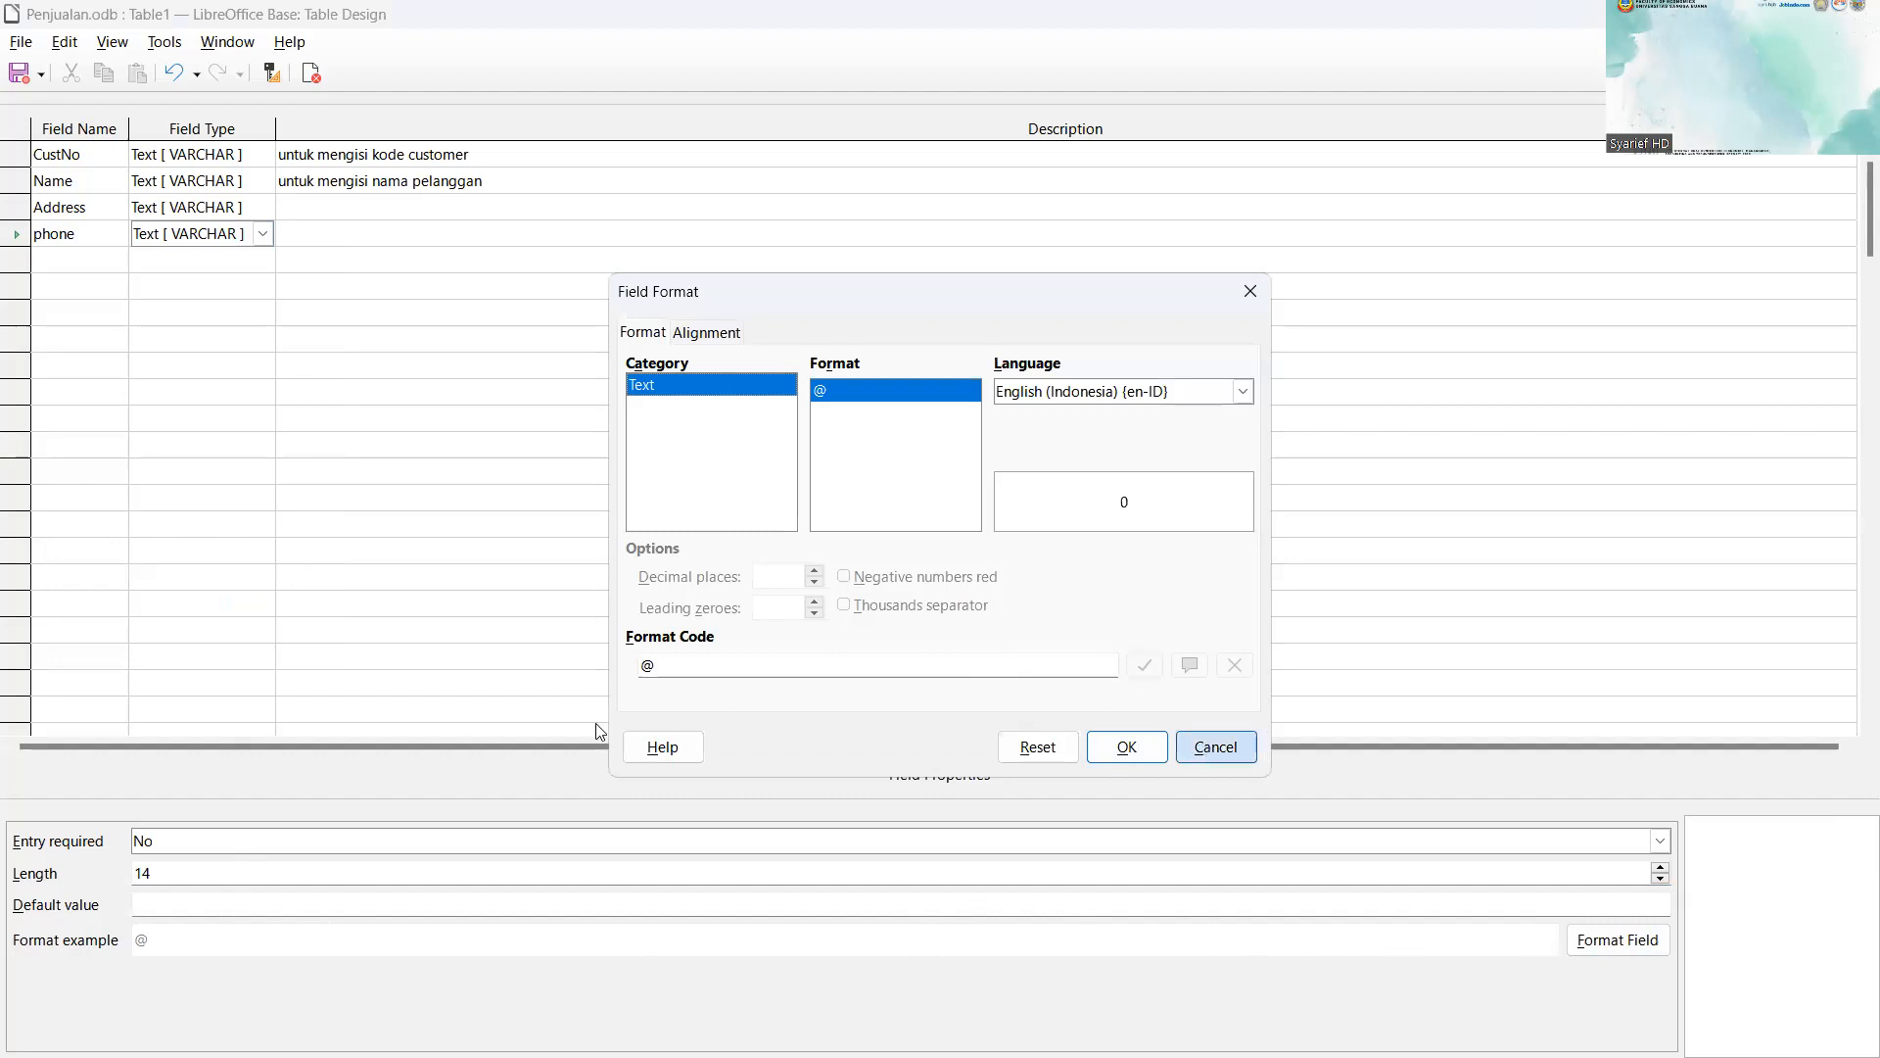
left_click(1207, 750)
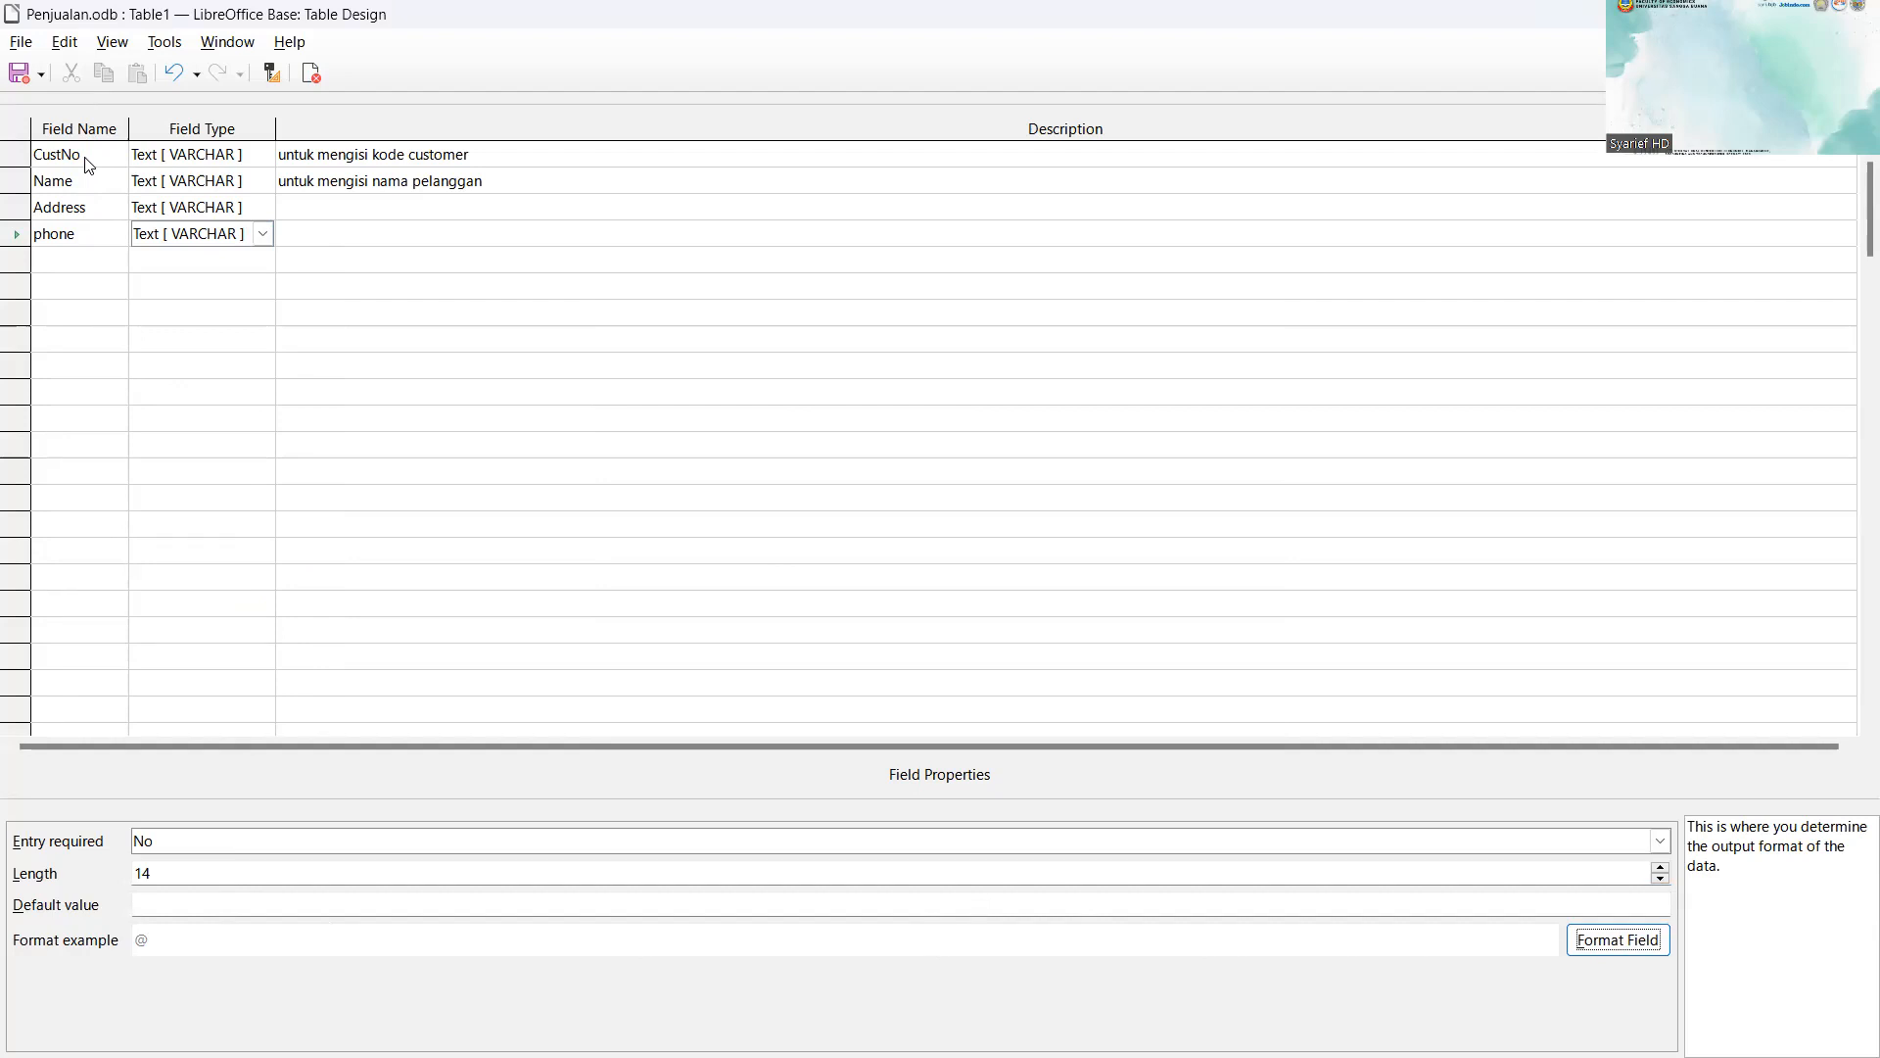
Step: Make the CustNo field the table's primary key
left_click(15, 155)
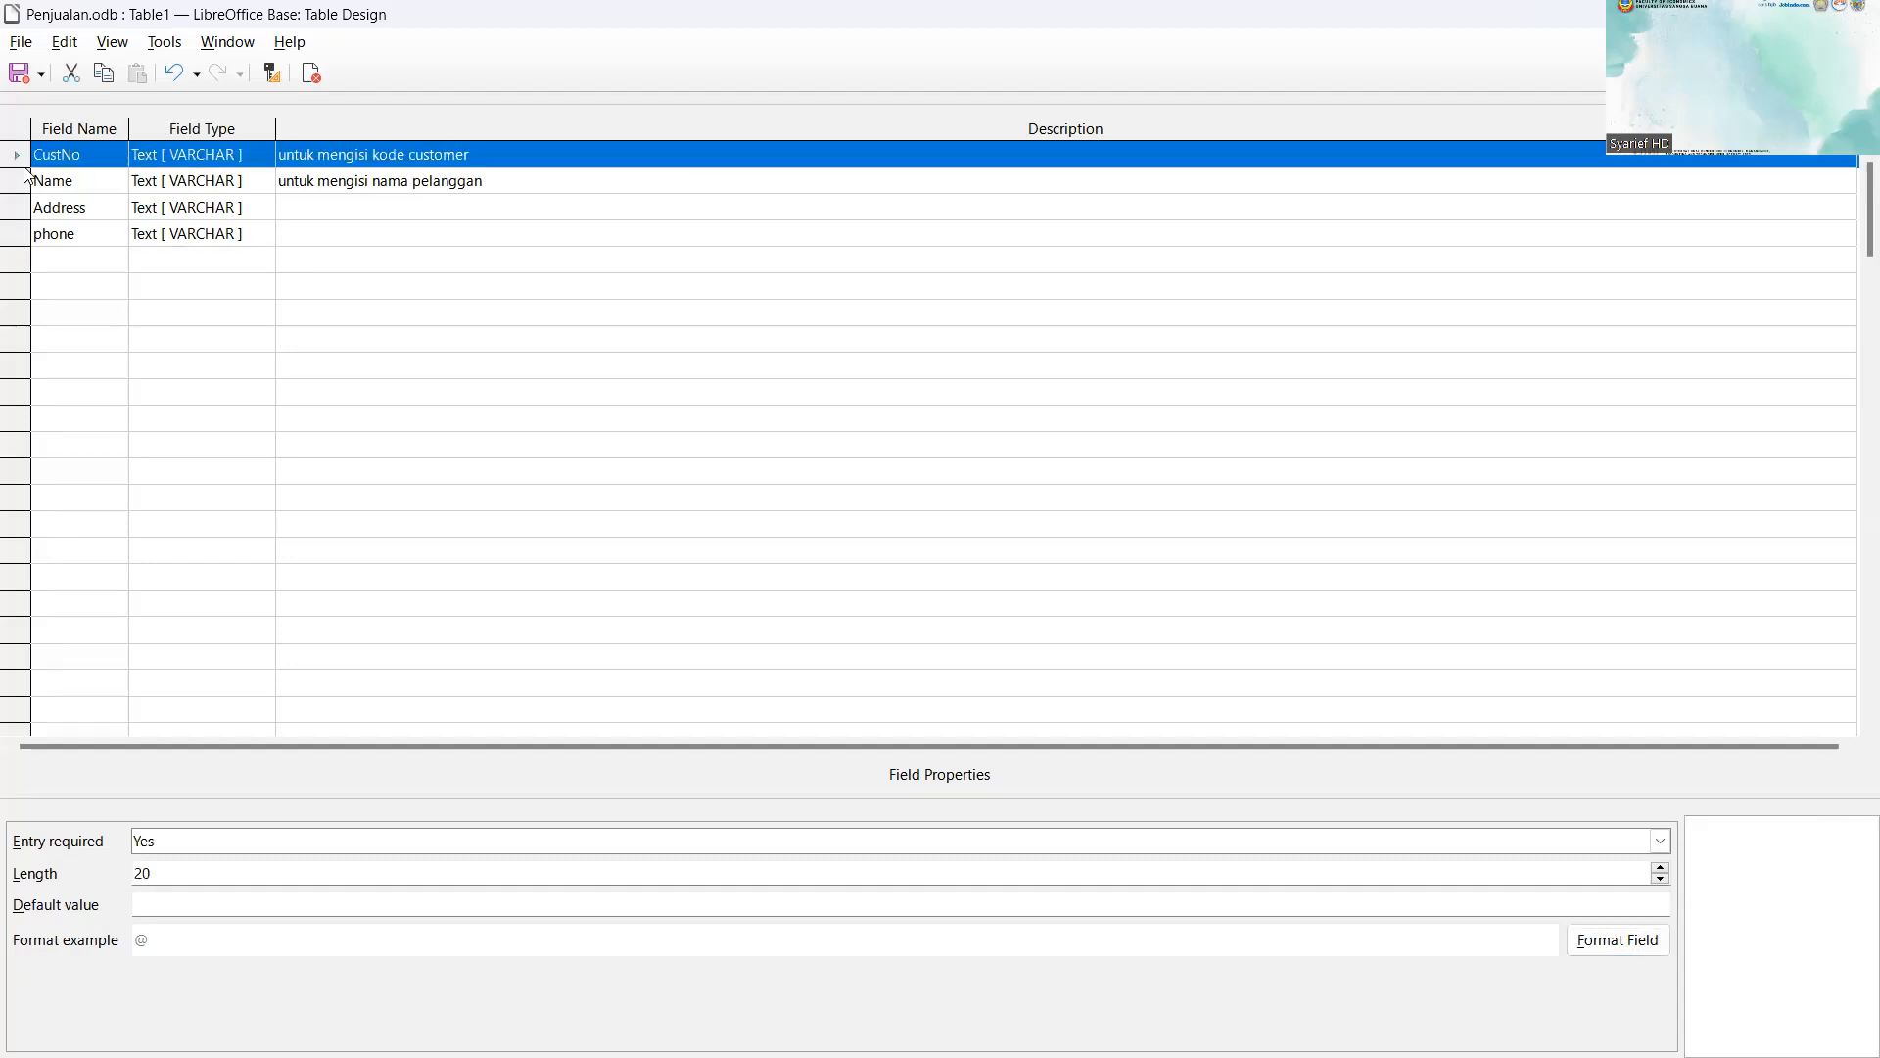
right_click(23, 167)
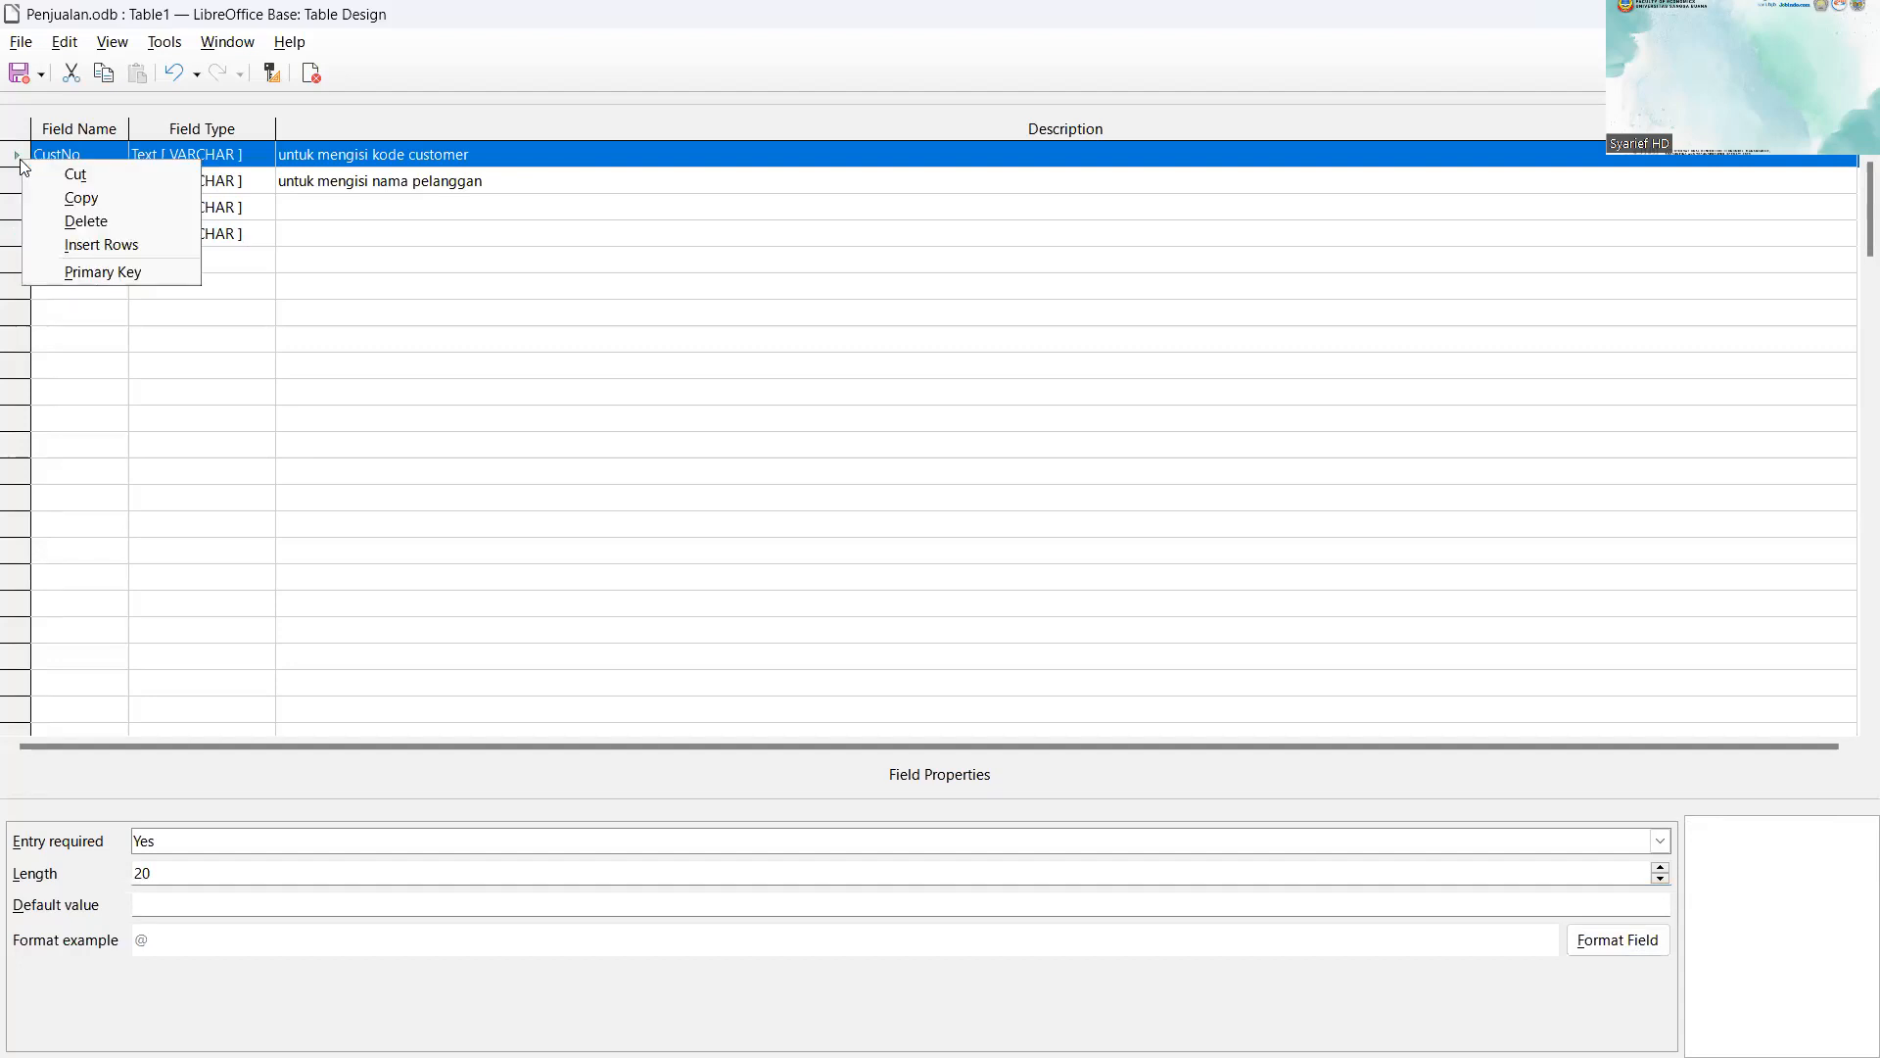
left_click(114, 270)
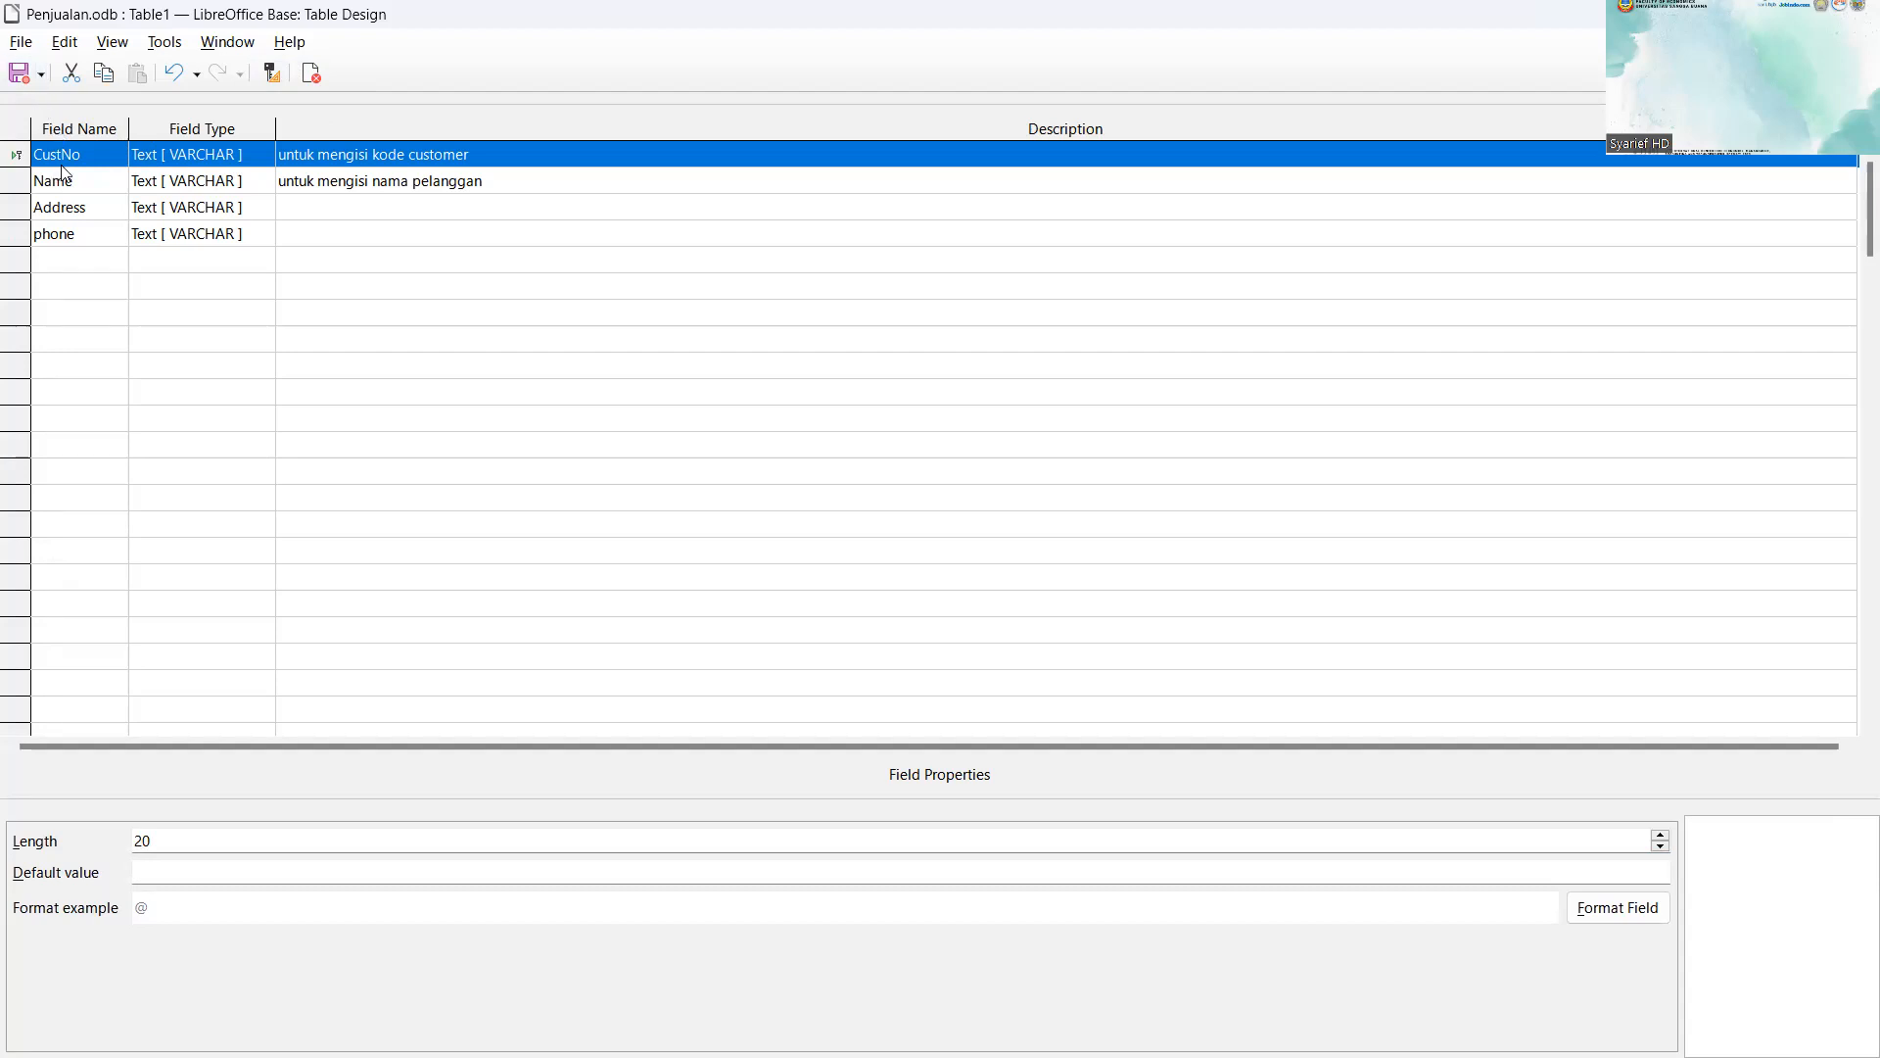
Step: Save the table as Customer and select it in the database's list of tables
left_click(19, 77)
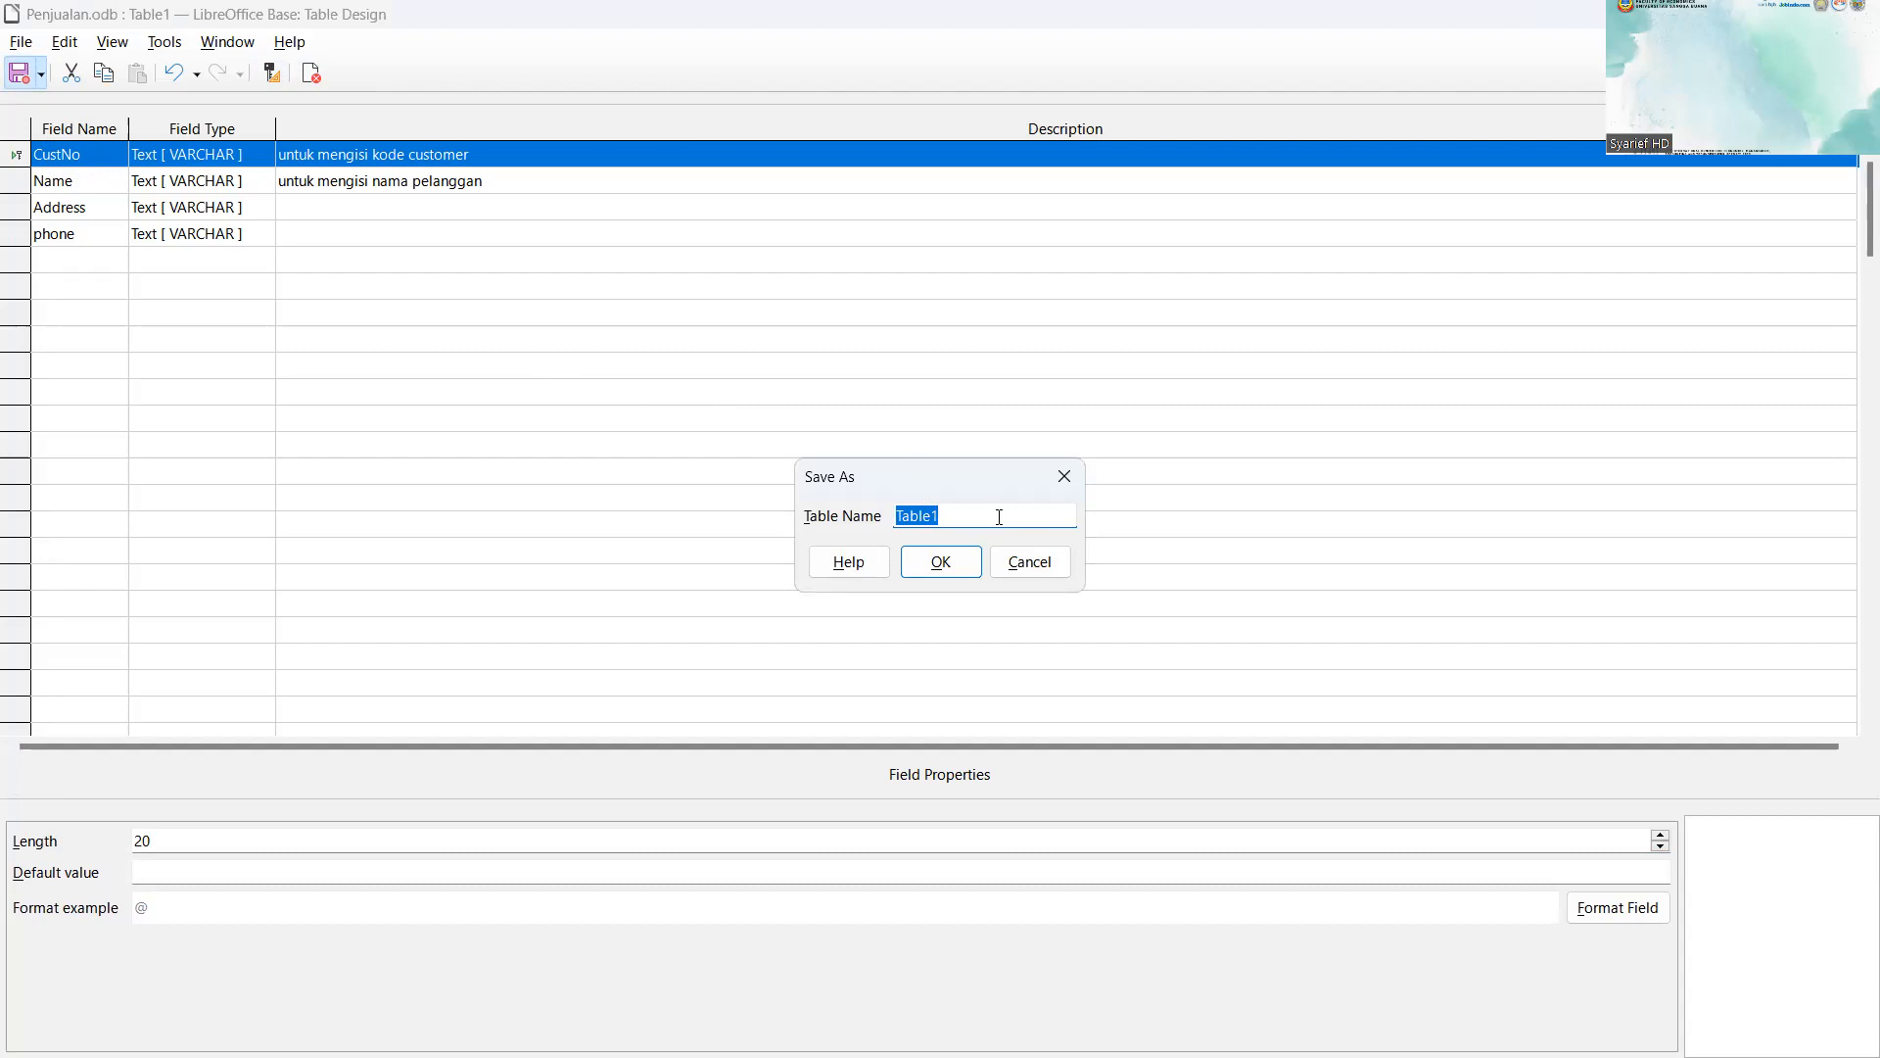
type("Customer")
left_click(940, 562)
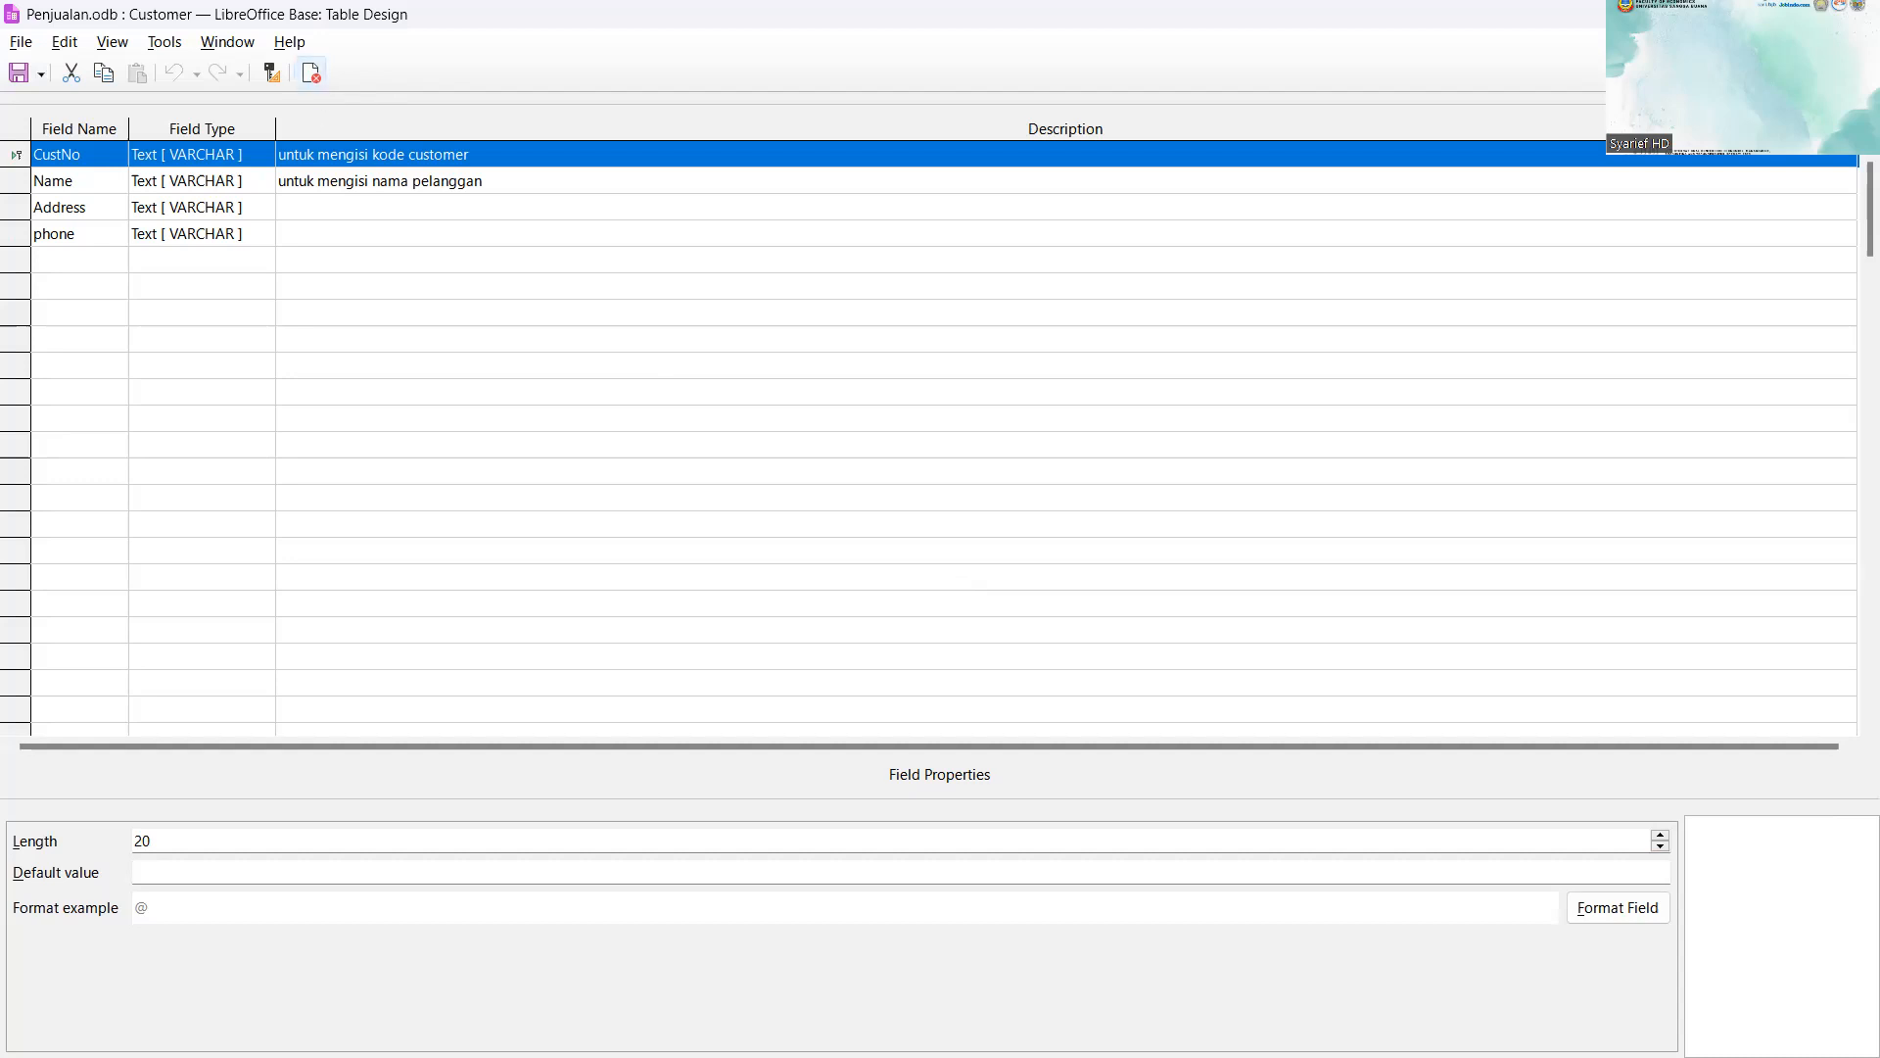
left_click(321, 83)
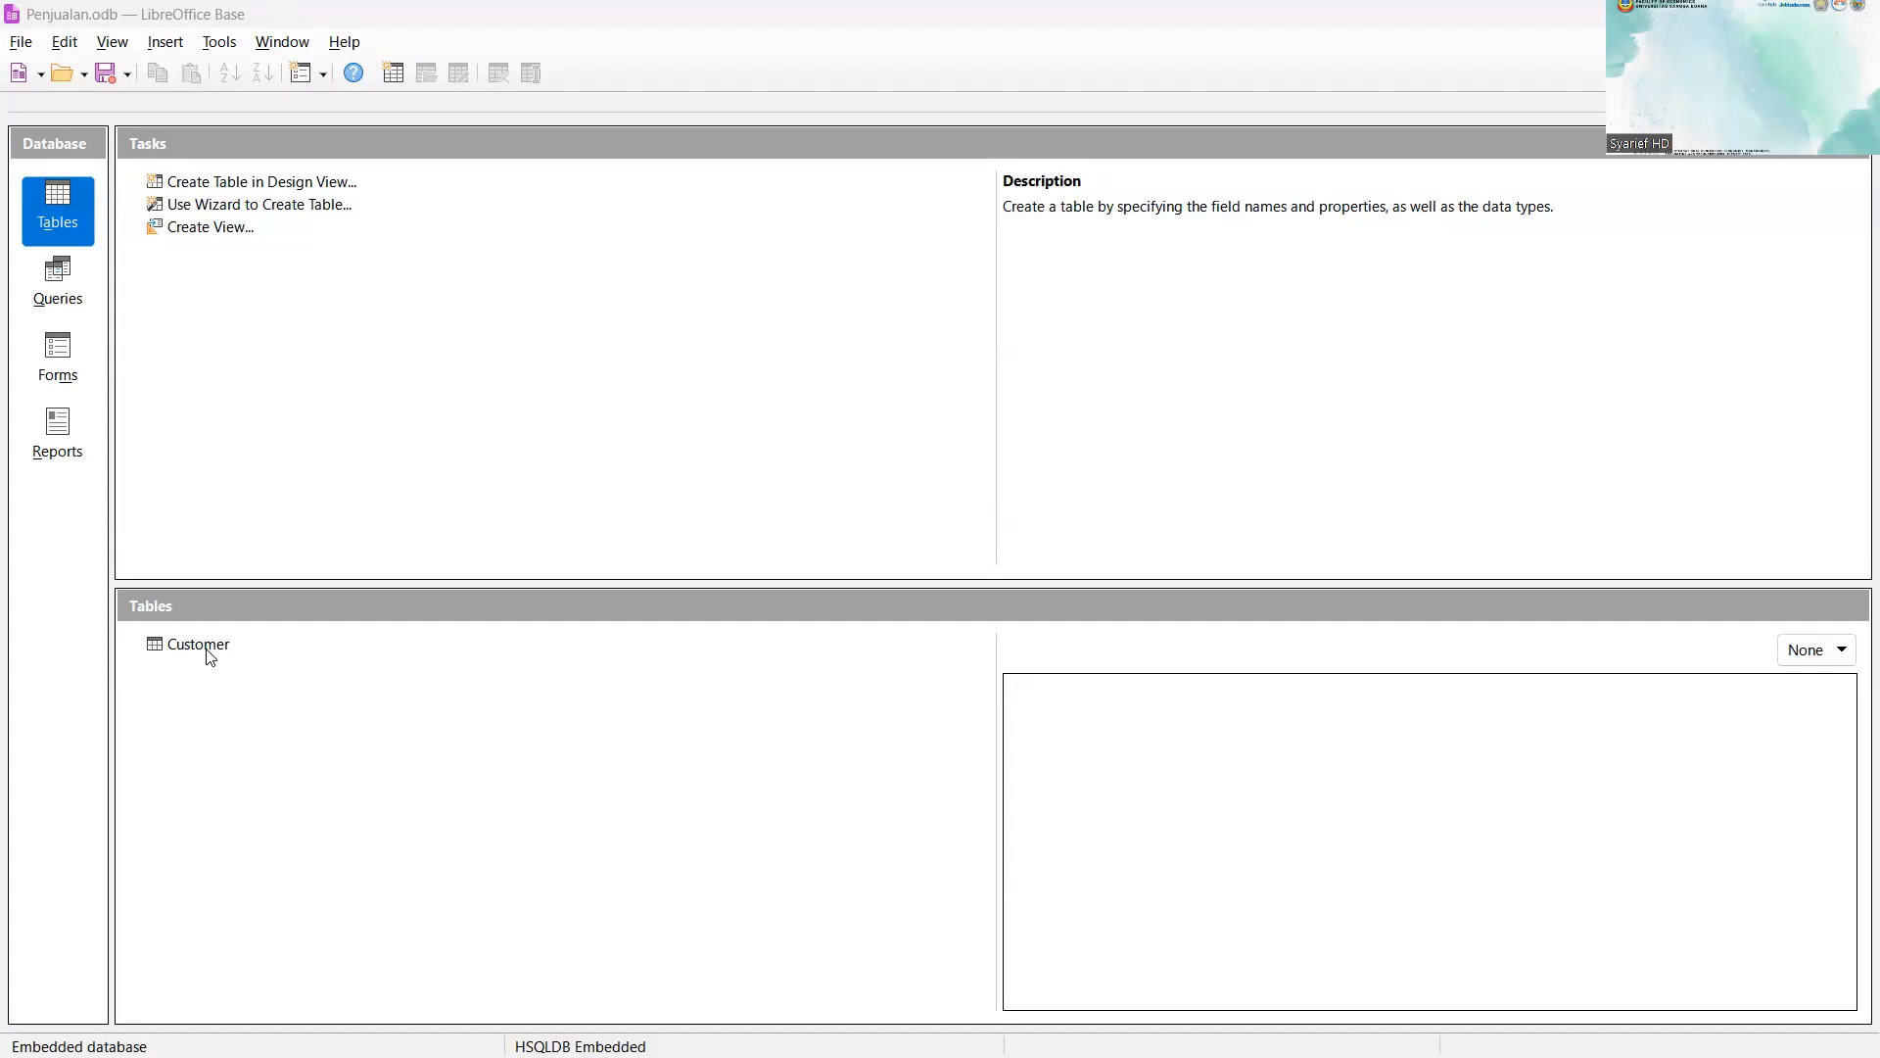
left_click(367, 718)
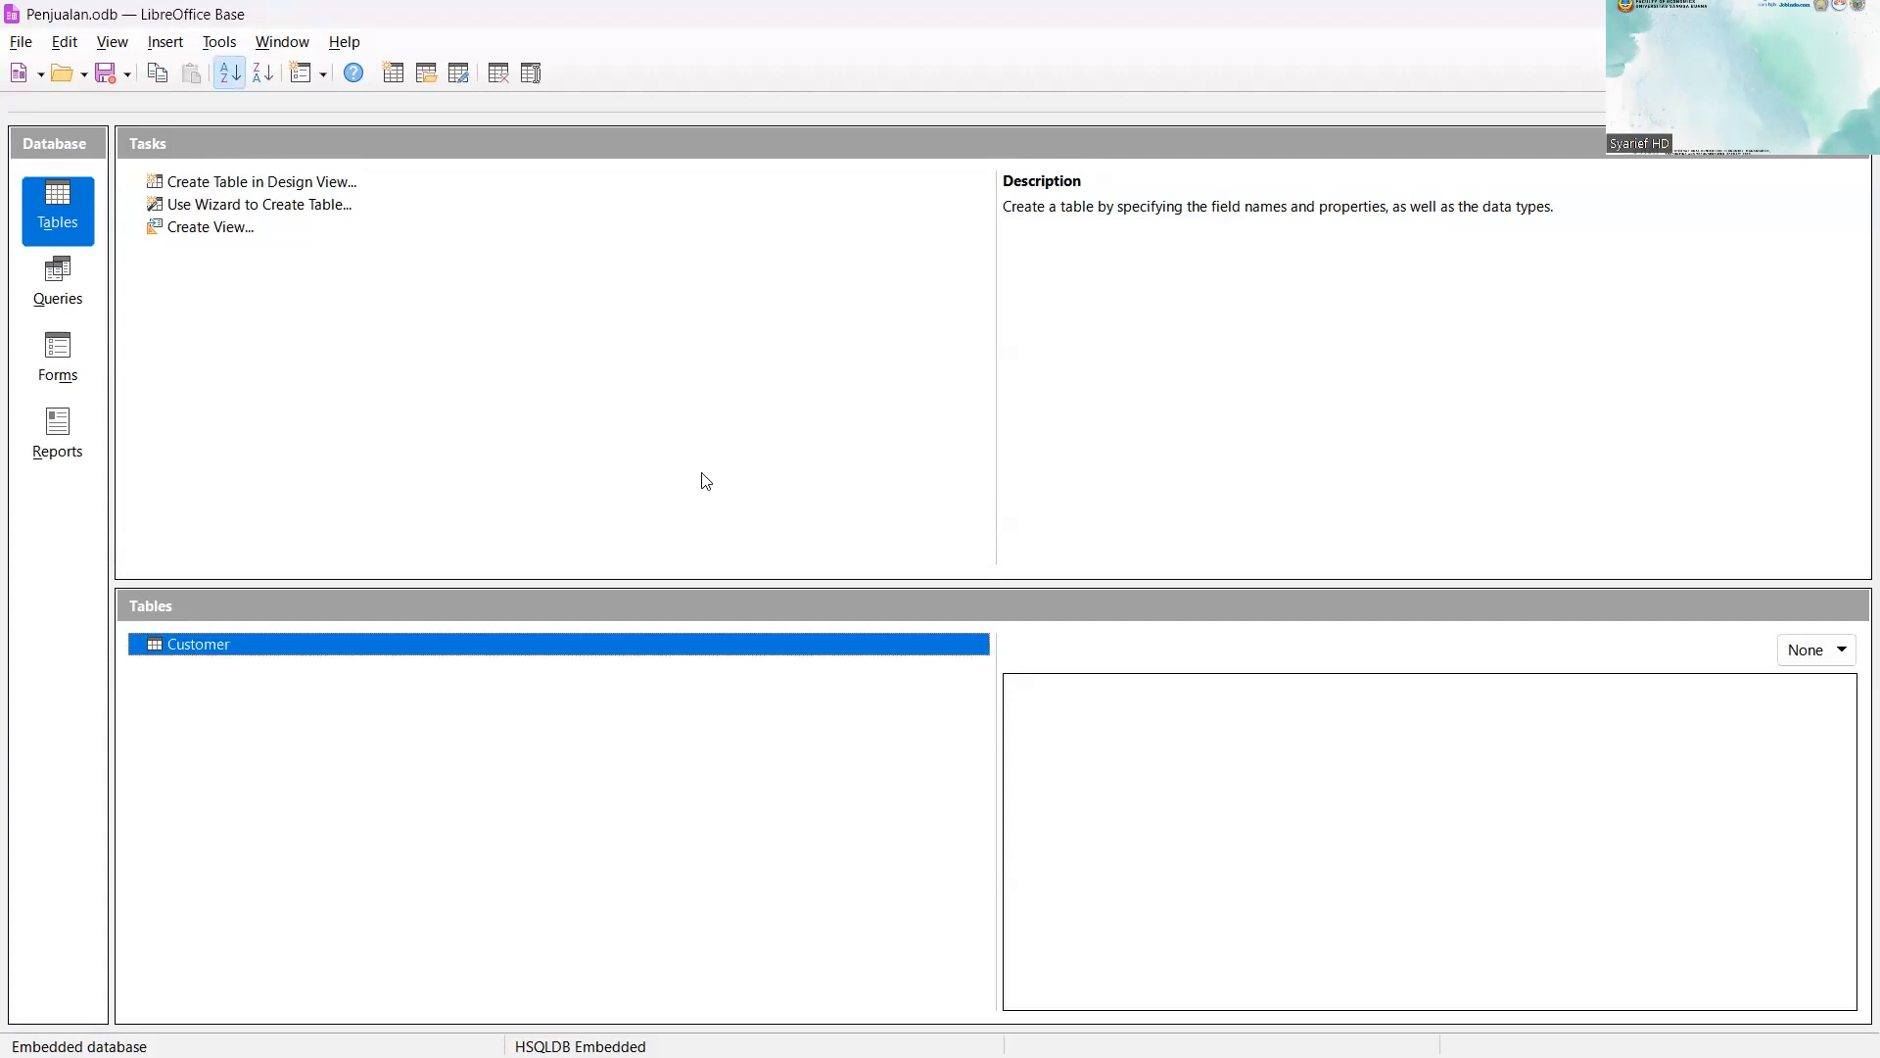
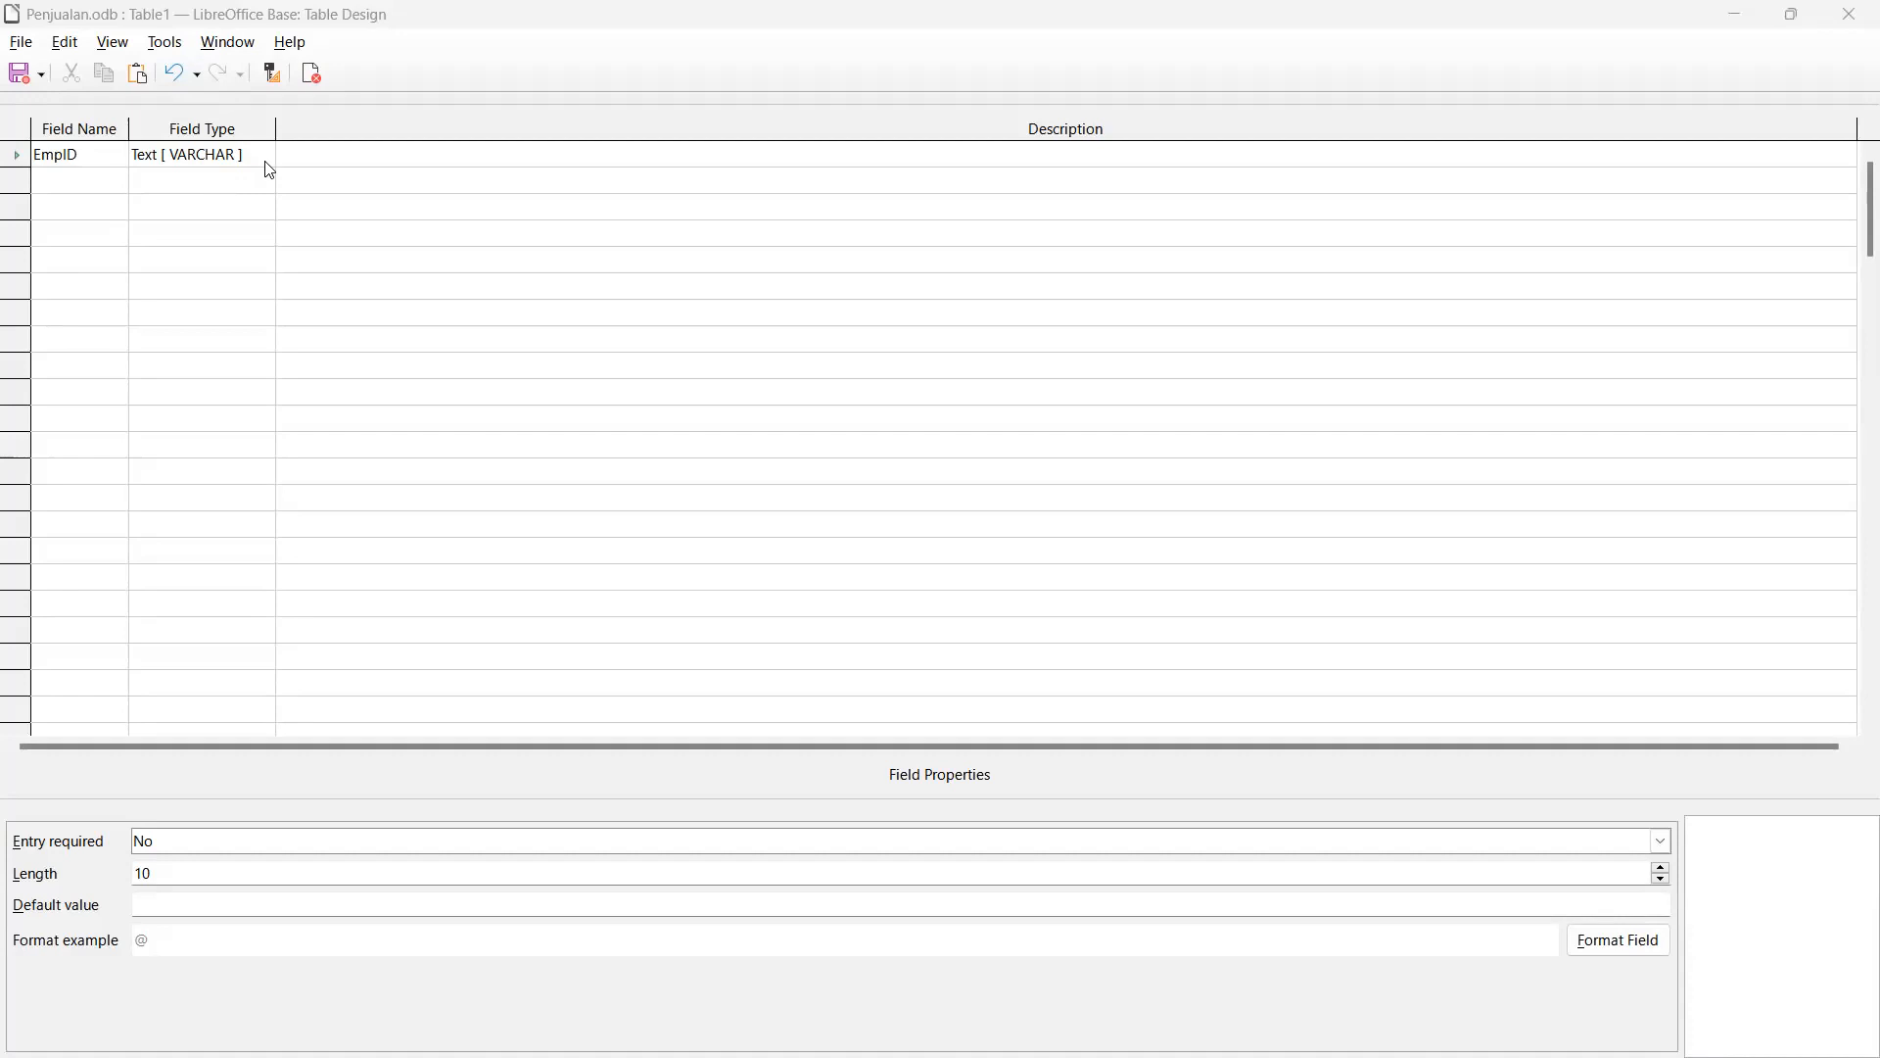
Step: Set the EmpID field's type to Number [ NUMERIC ] and its description to "nomer induk karyawan"
left_click(267, 156)
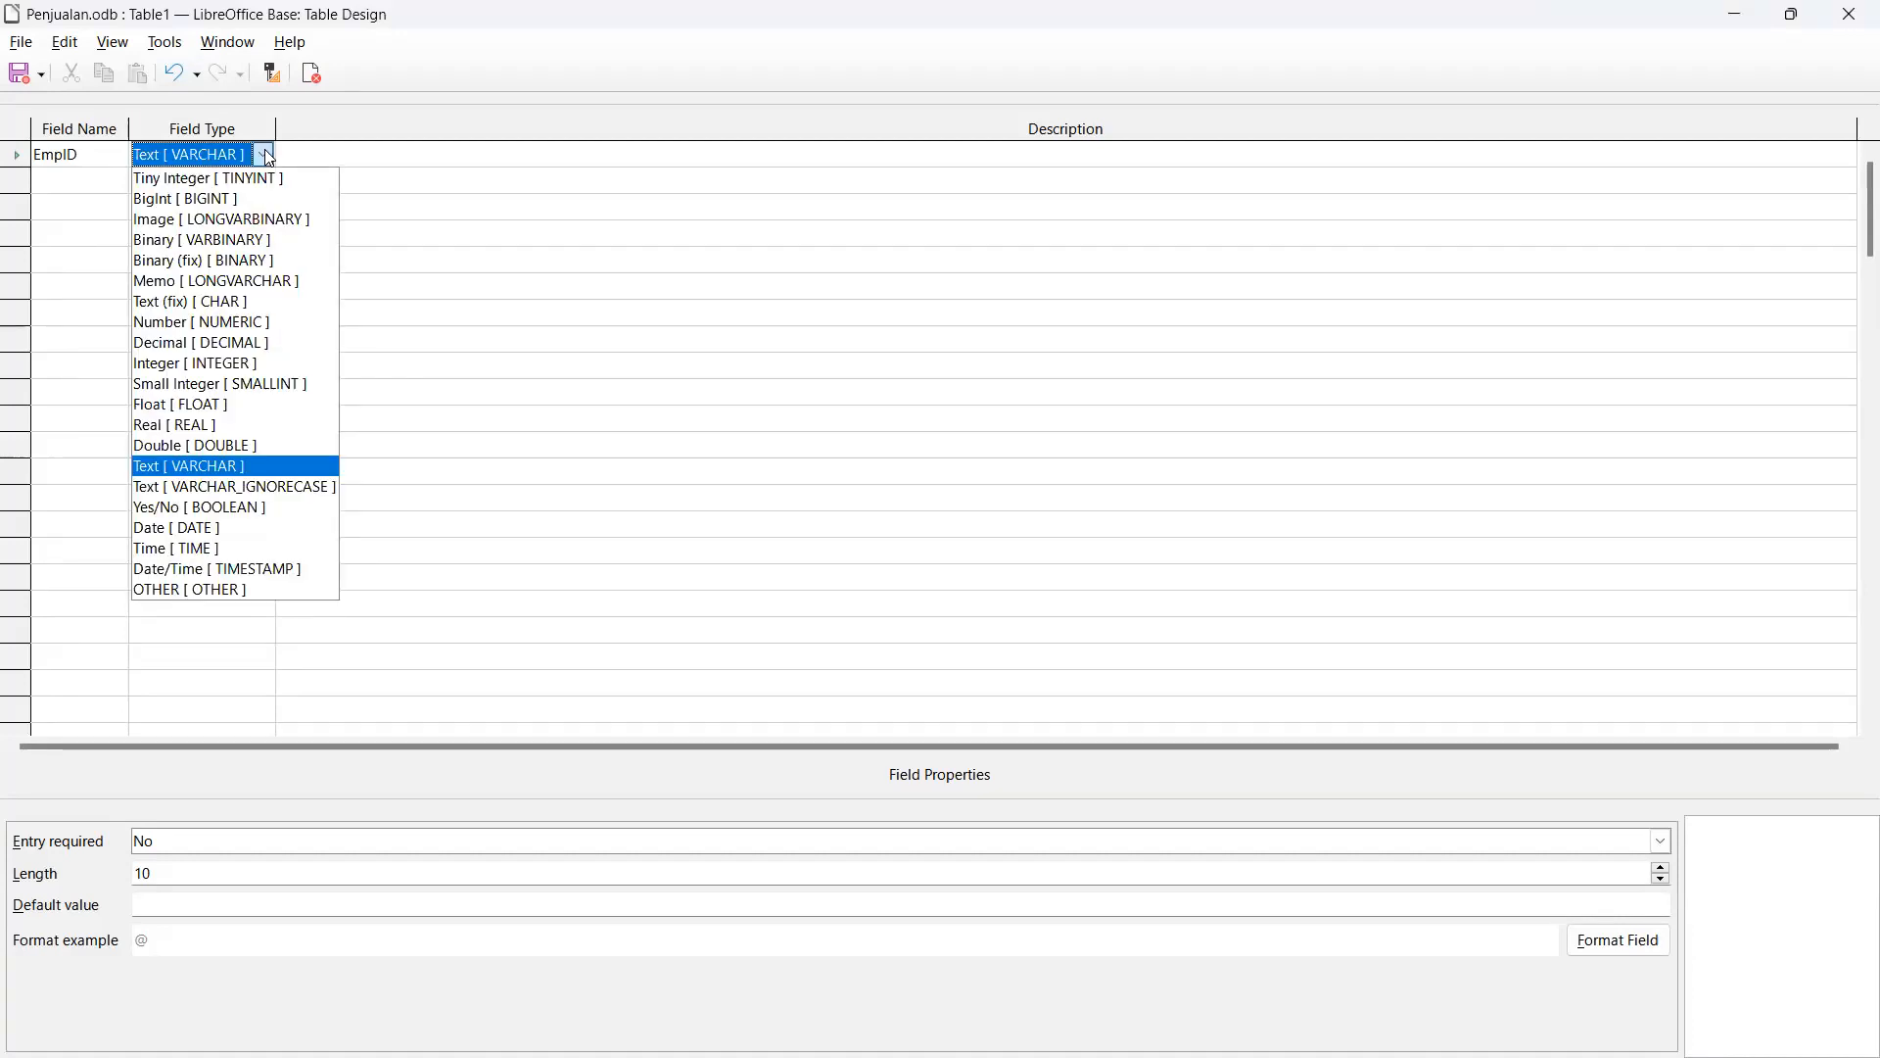
left_click(195, 324)
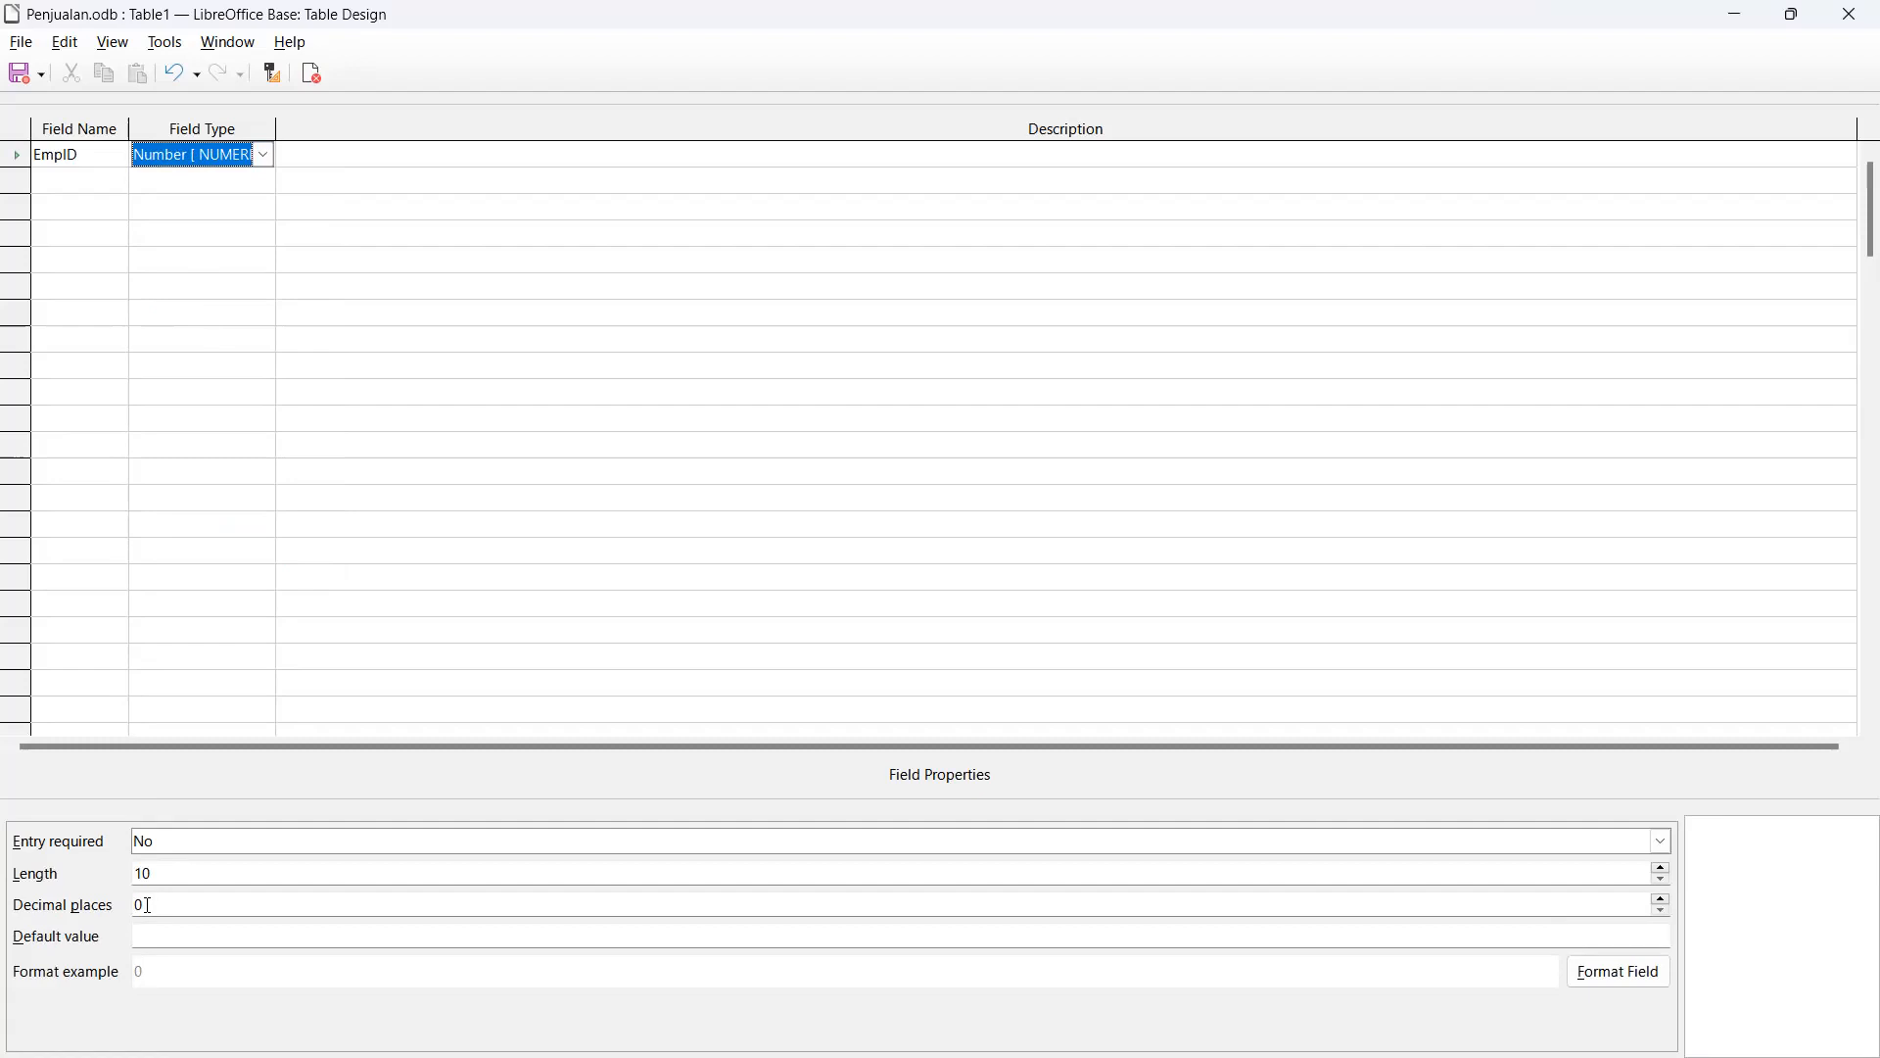
left_click(322, 159)
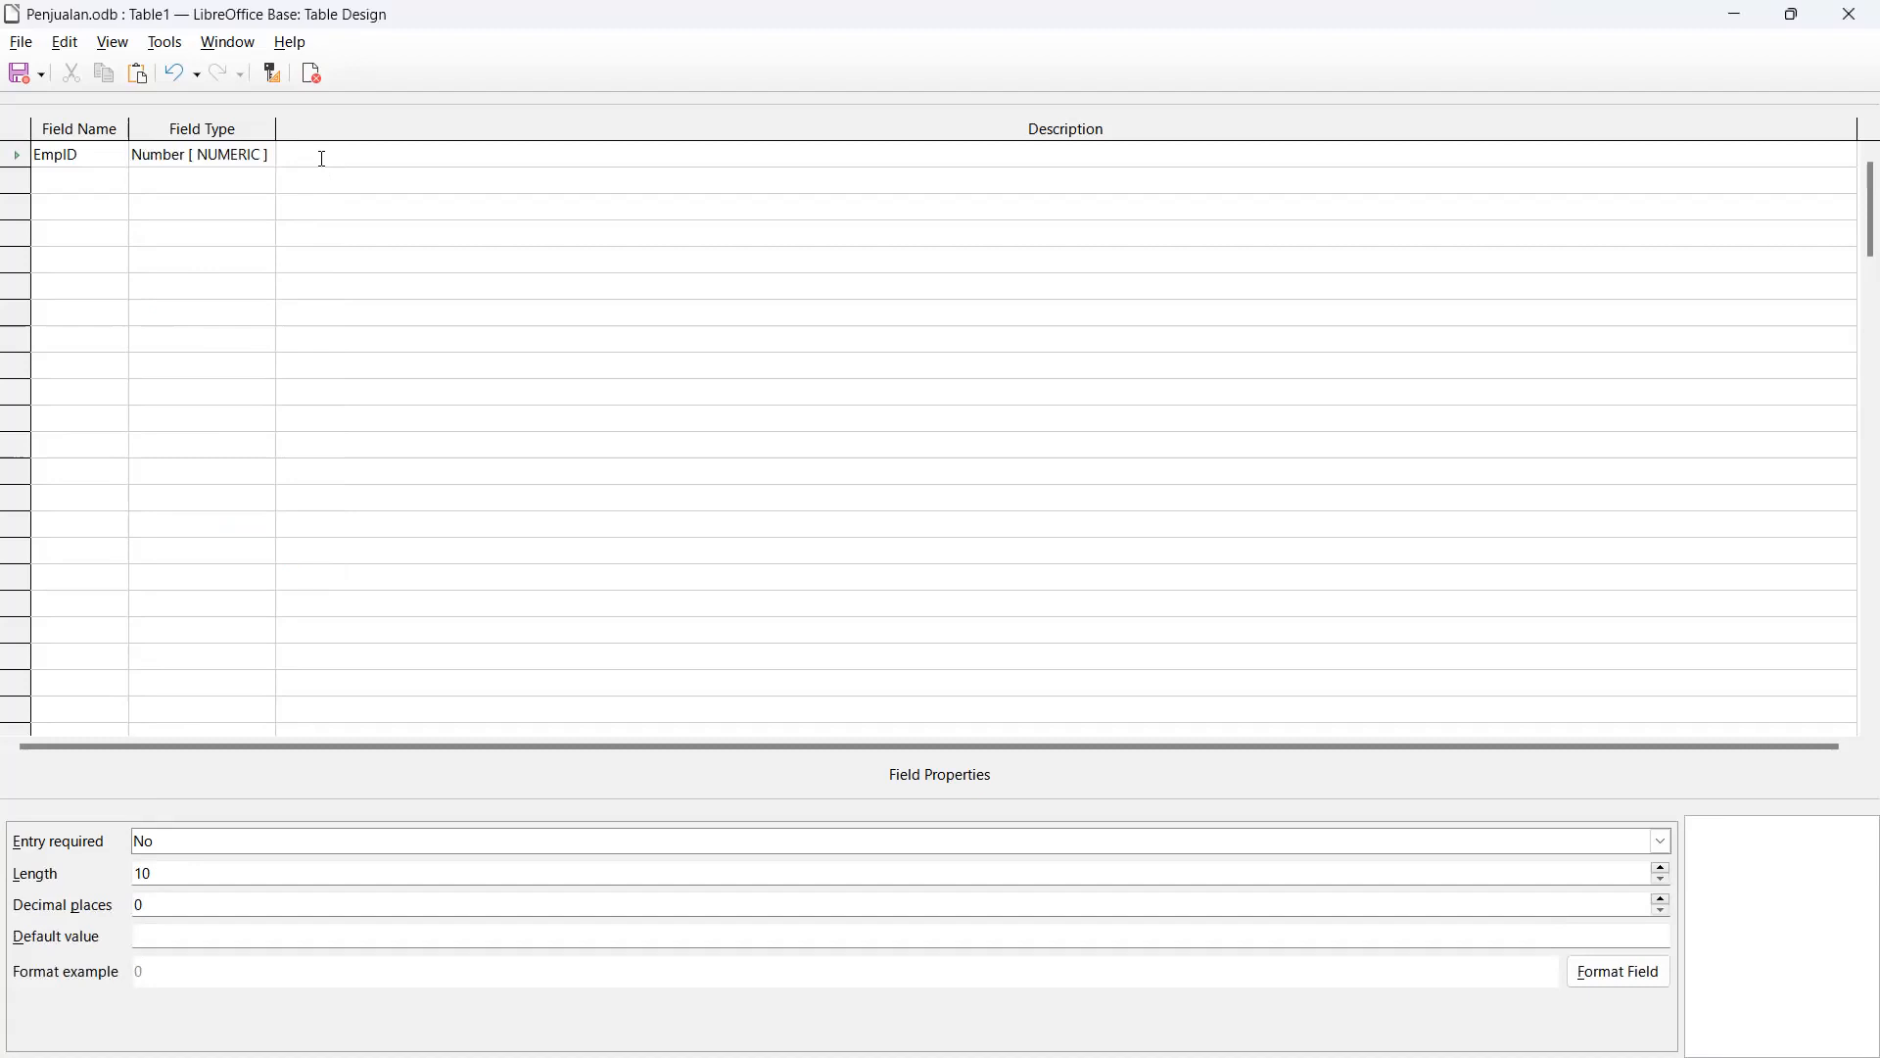
type("nomer induk karyawan")
Step: Add a text field named Name with a length of 35 and the description "Nama karyawan"
left_click(75, 182)
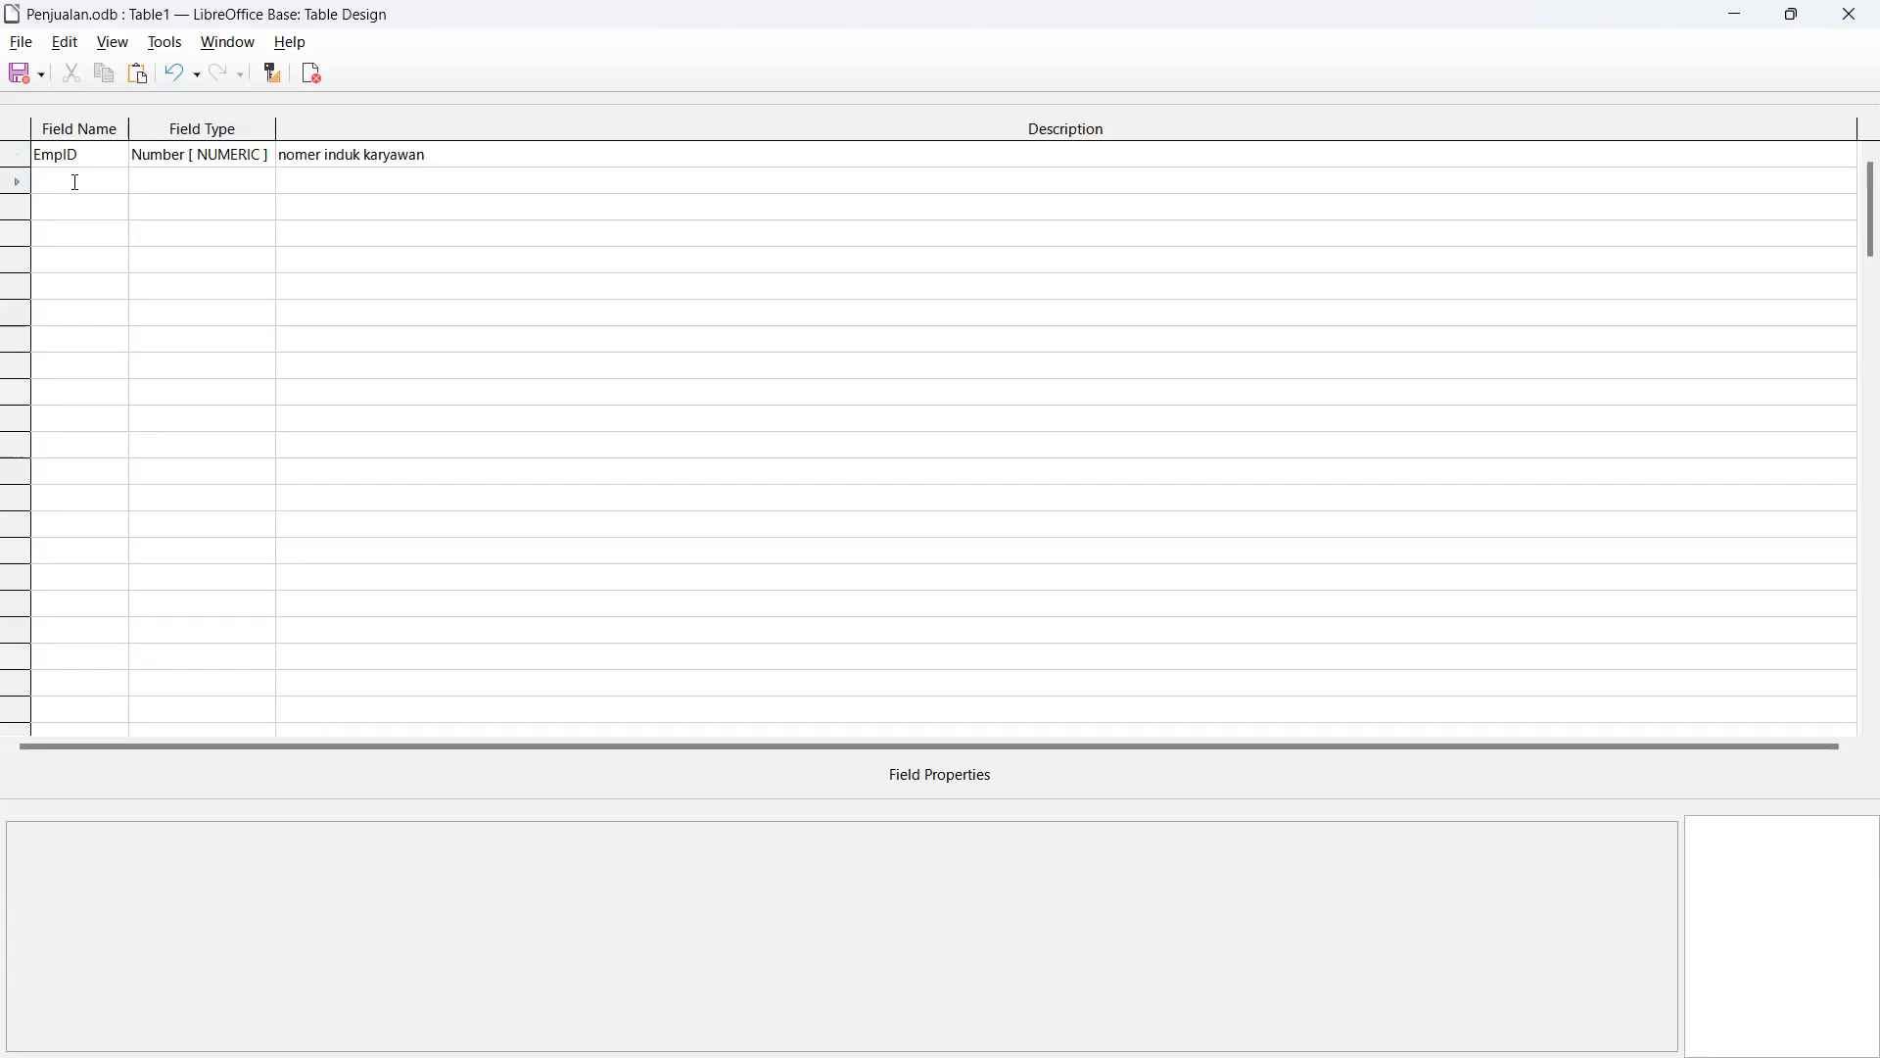
type("Name")
key("Tab")
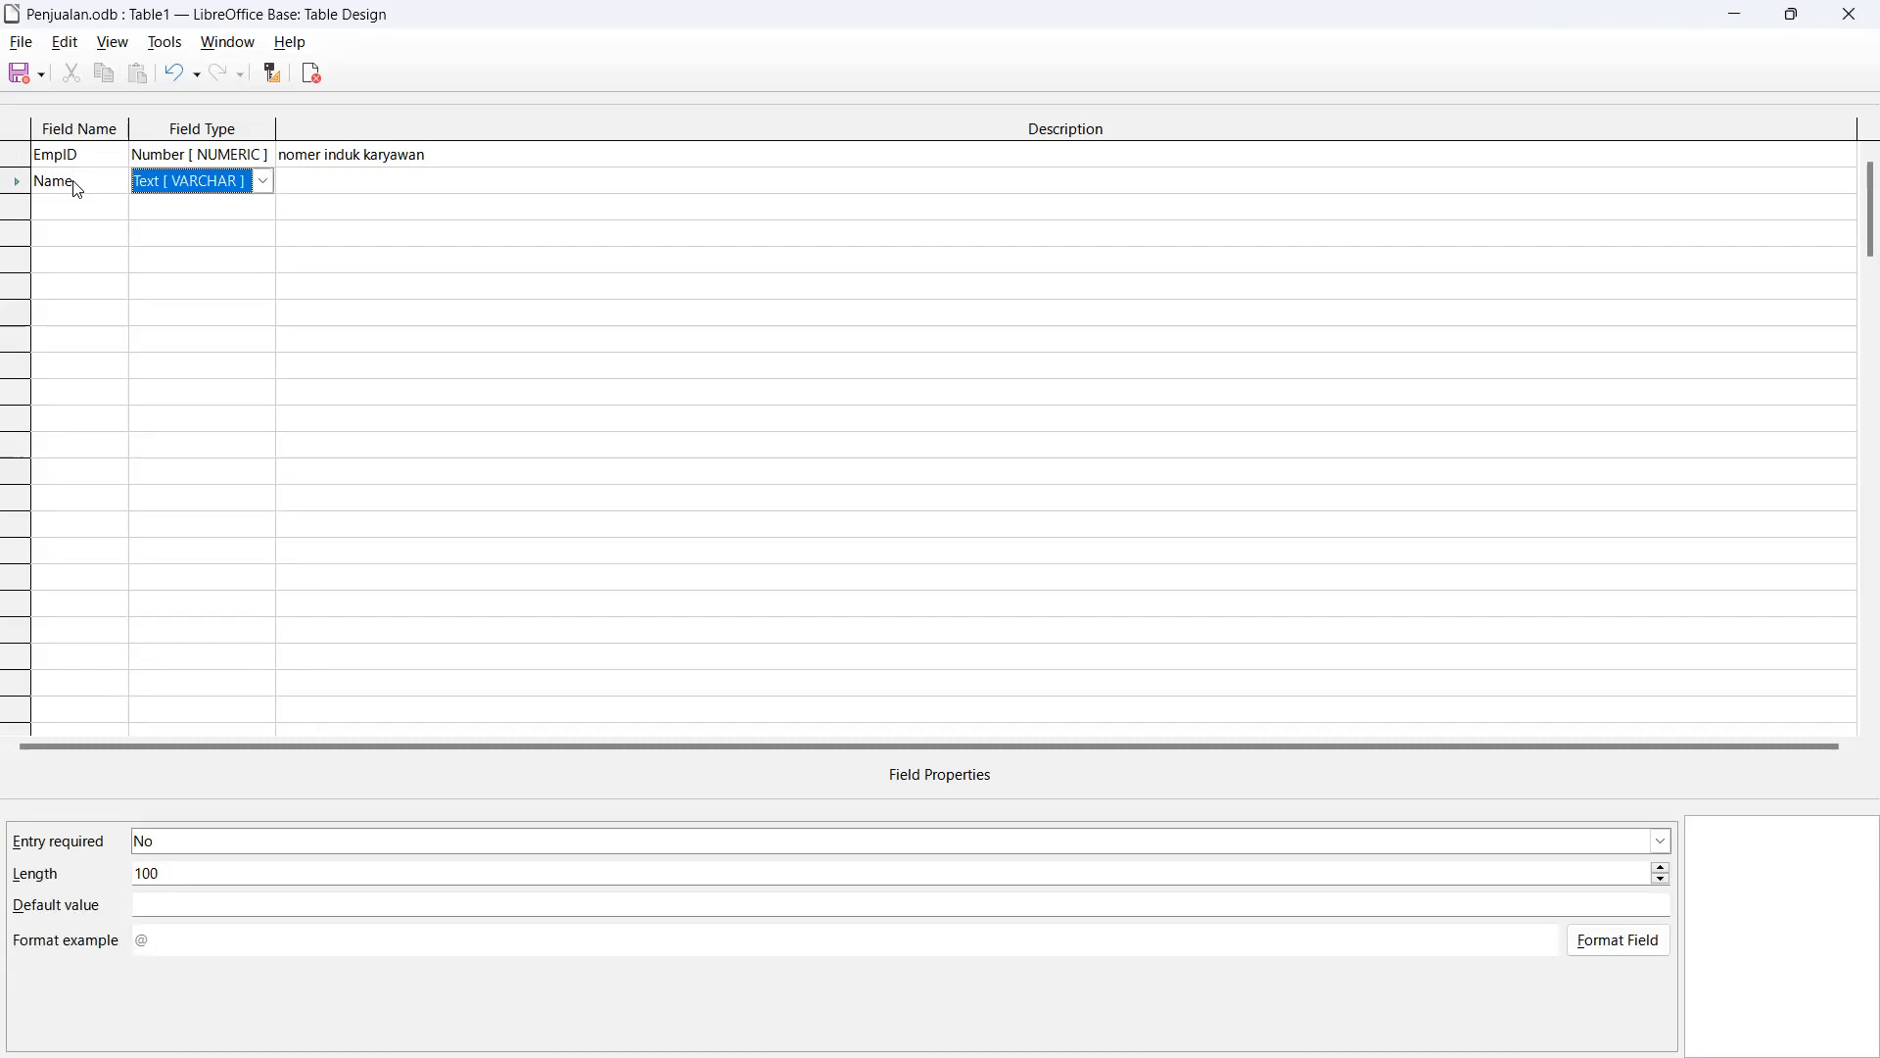
left_click(210, 868)
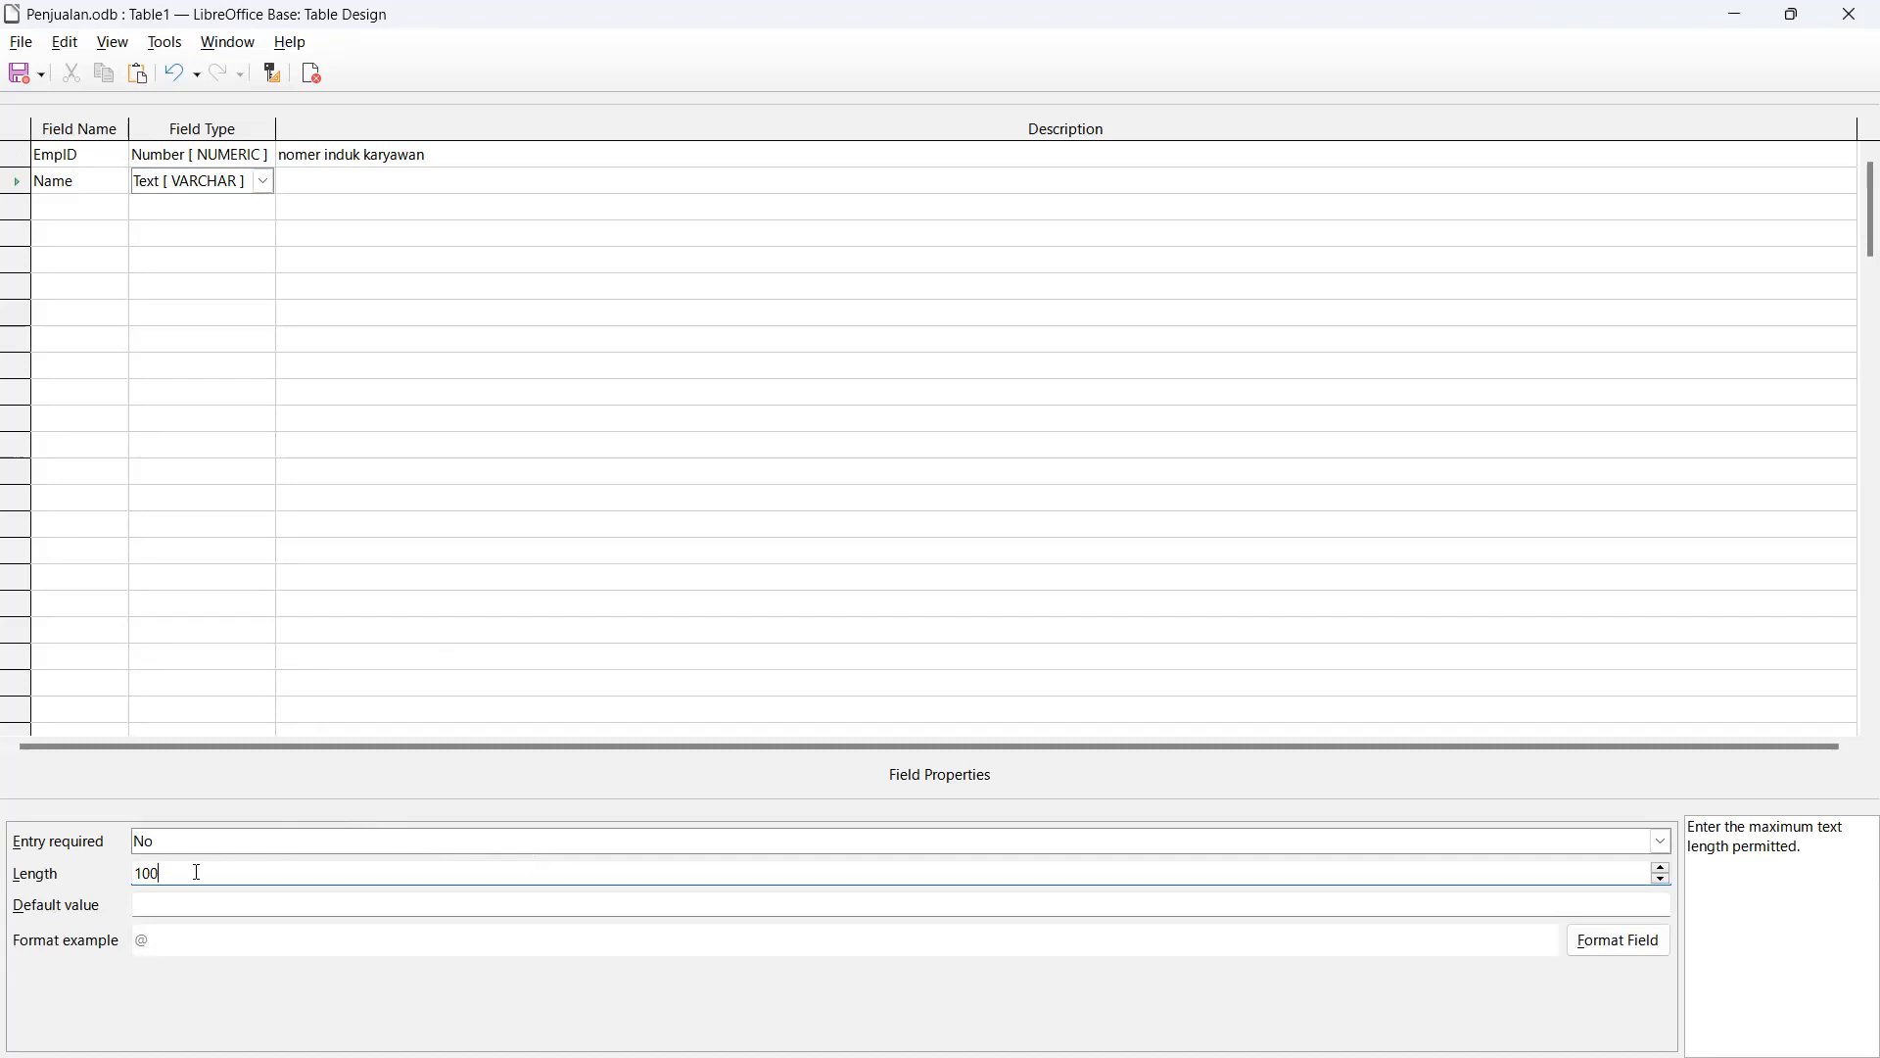
key("BackSpace")
key("BackSpace")
key("BackSpace")
type("35")
left_click(320, 184)
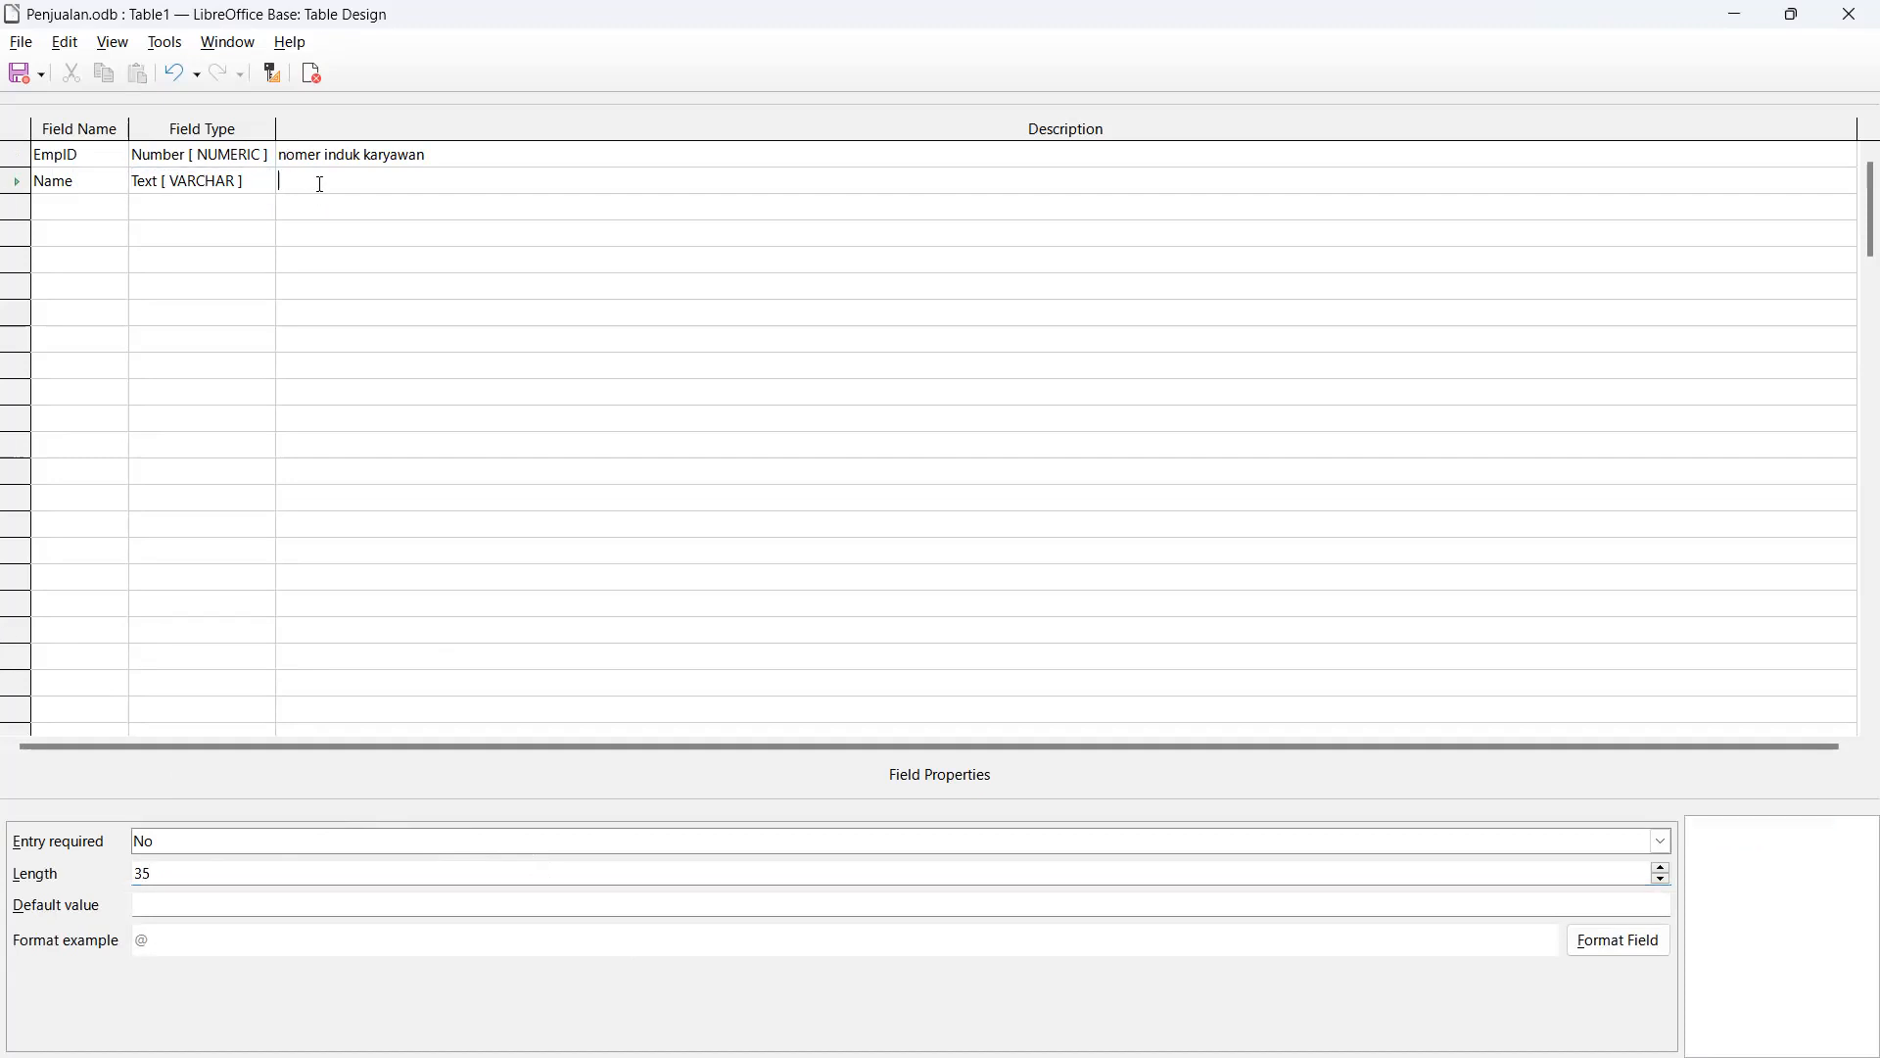
type("Nama karyawan")
Step: Add two more fields named Adress and Phone below the Name field
left_click(60, 207)
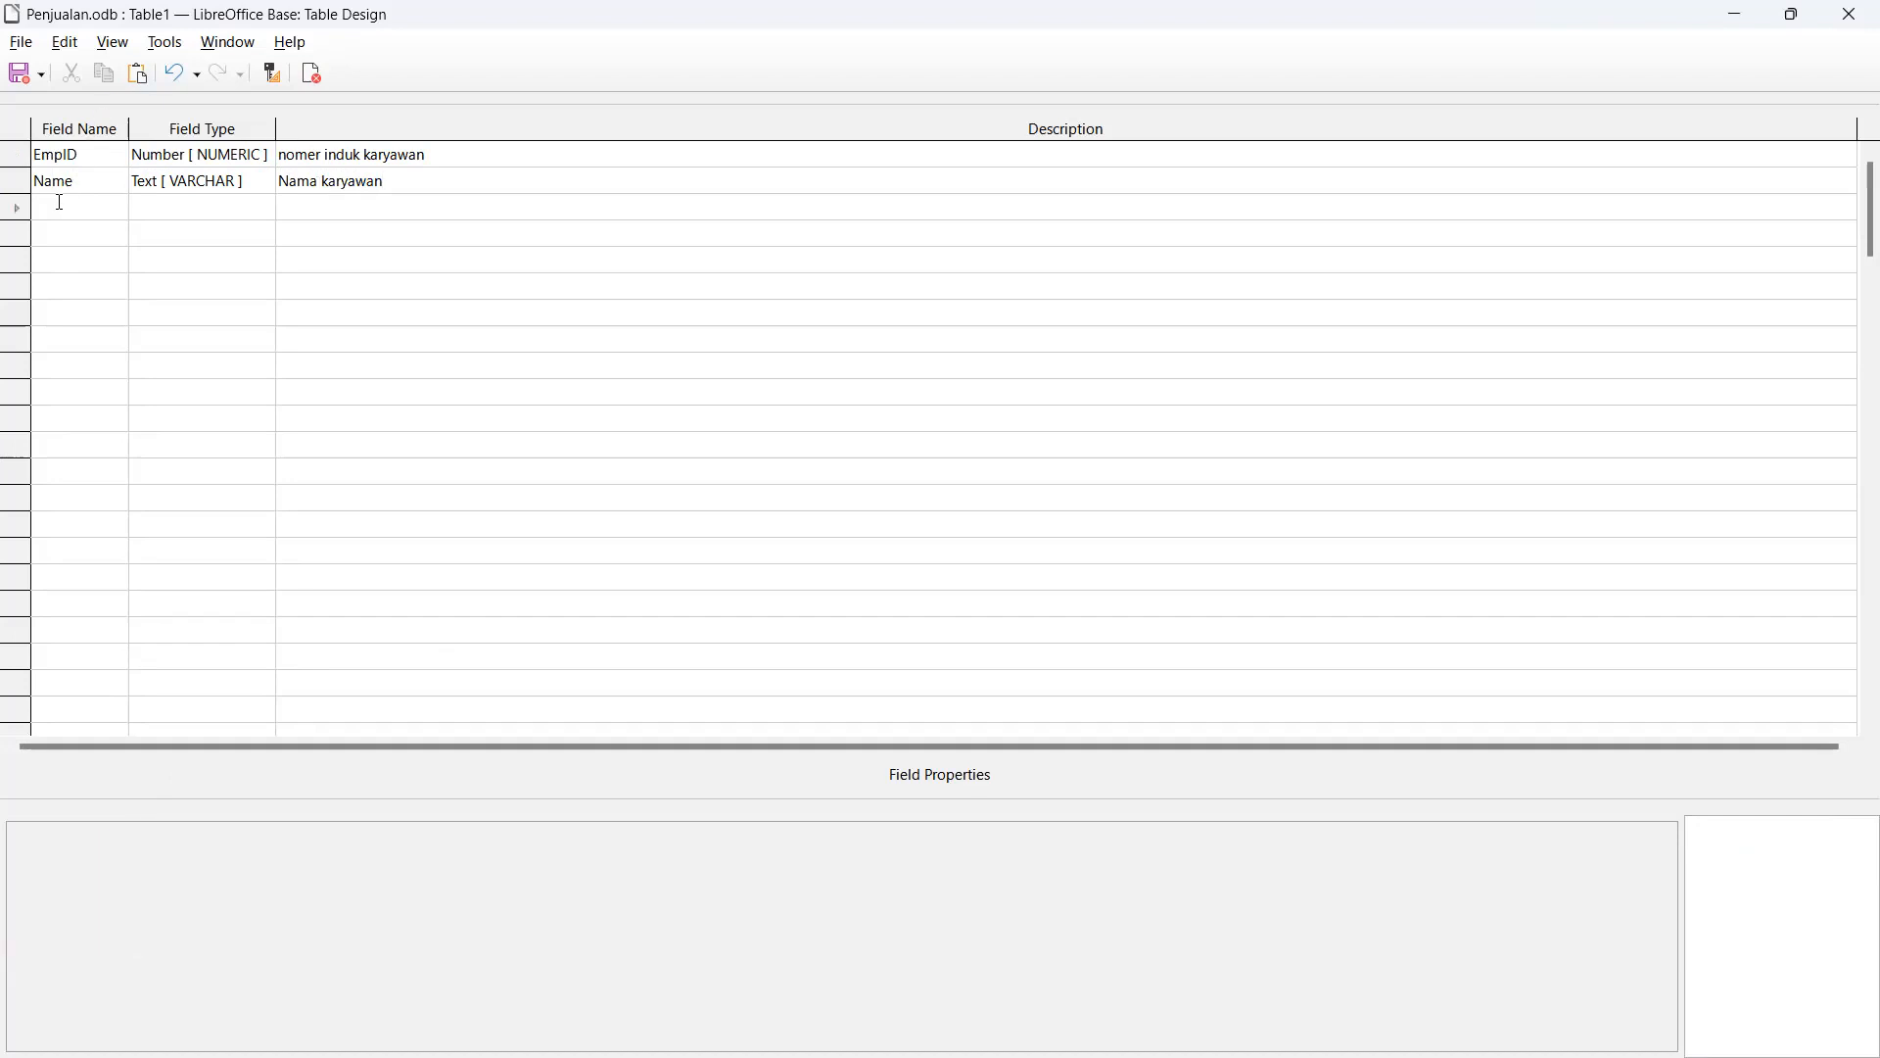
type("Adress")
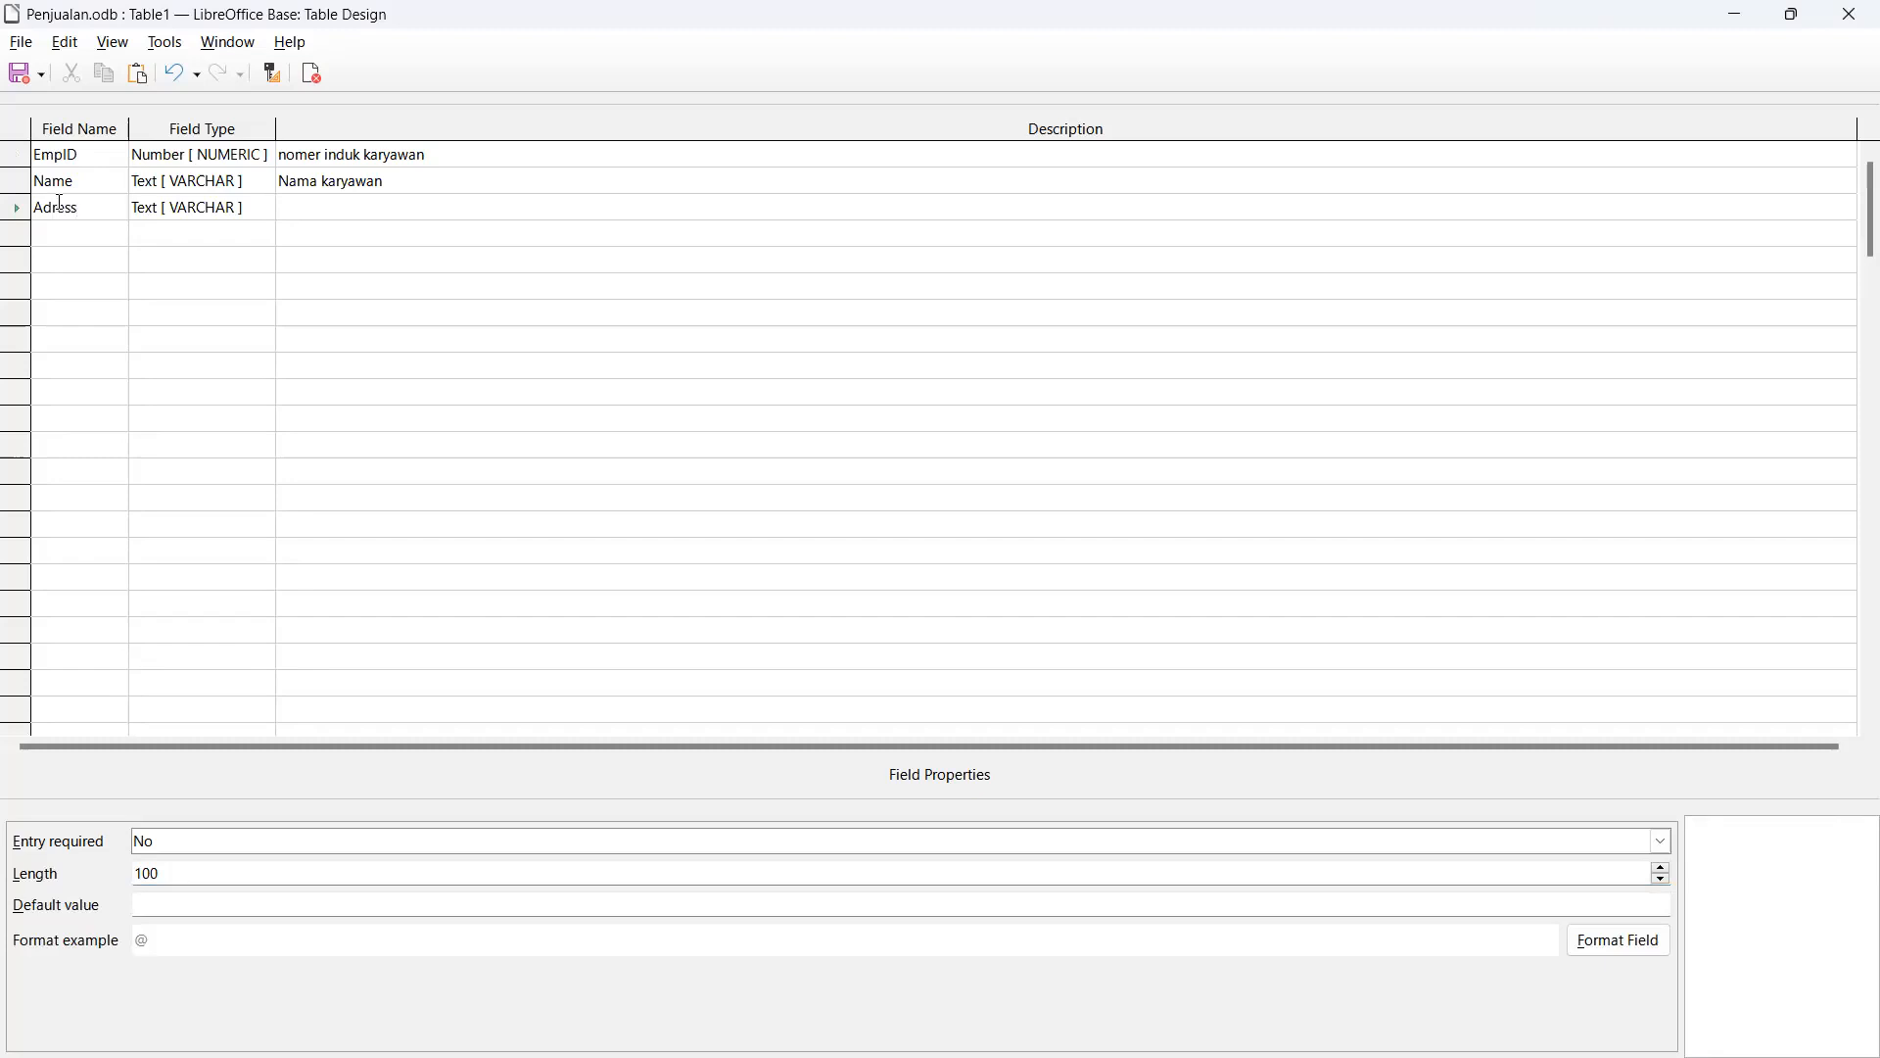
left_click(98, 235)
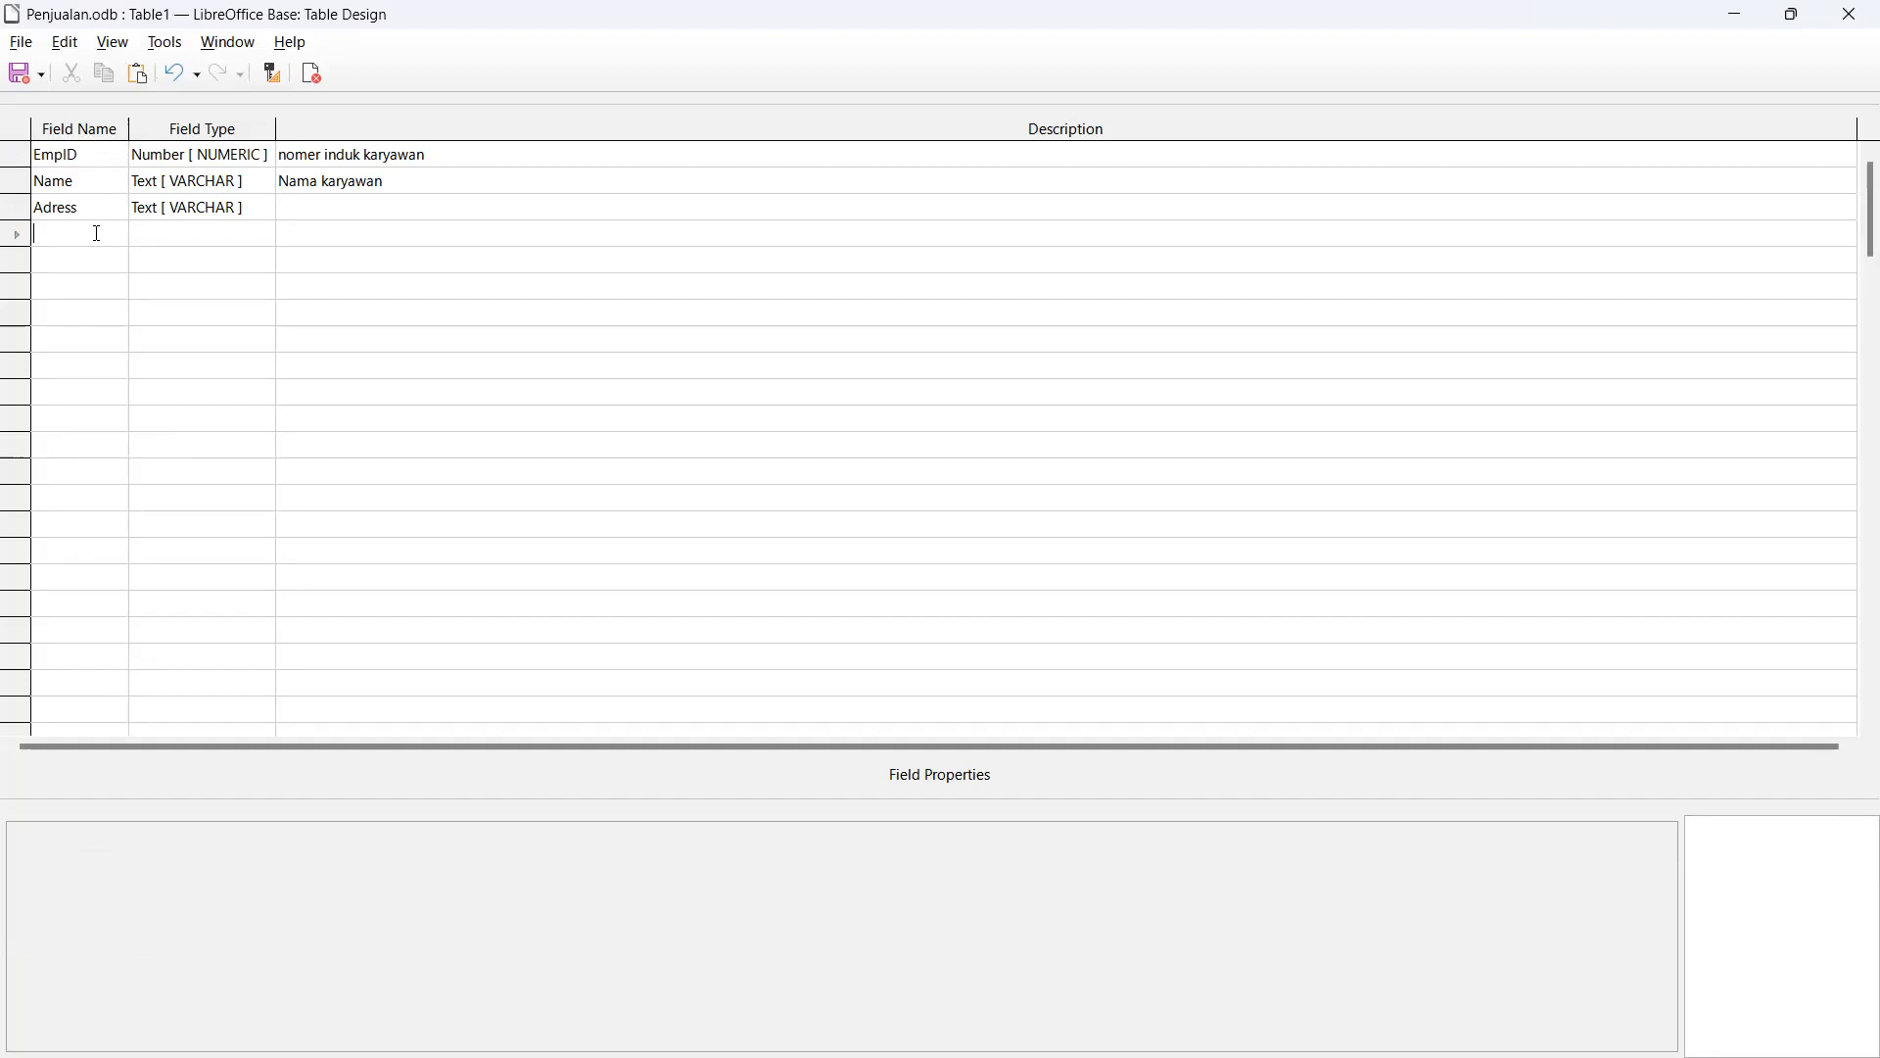
type("Phone")
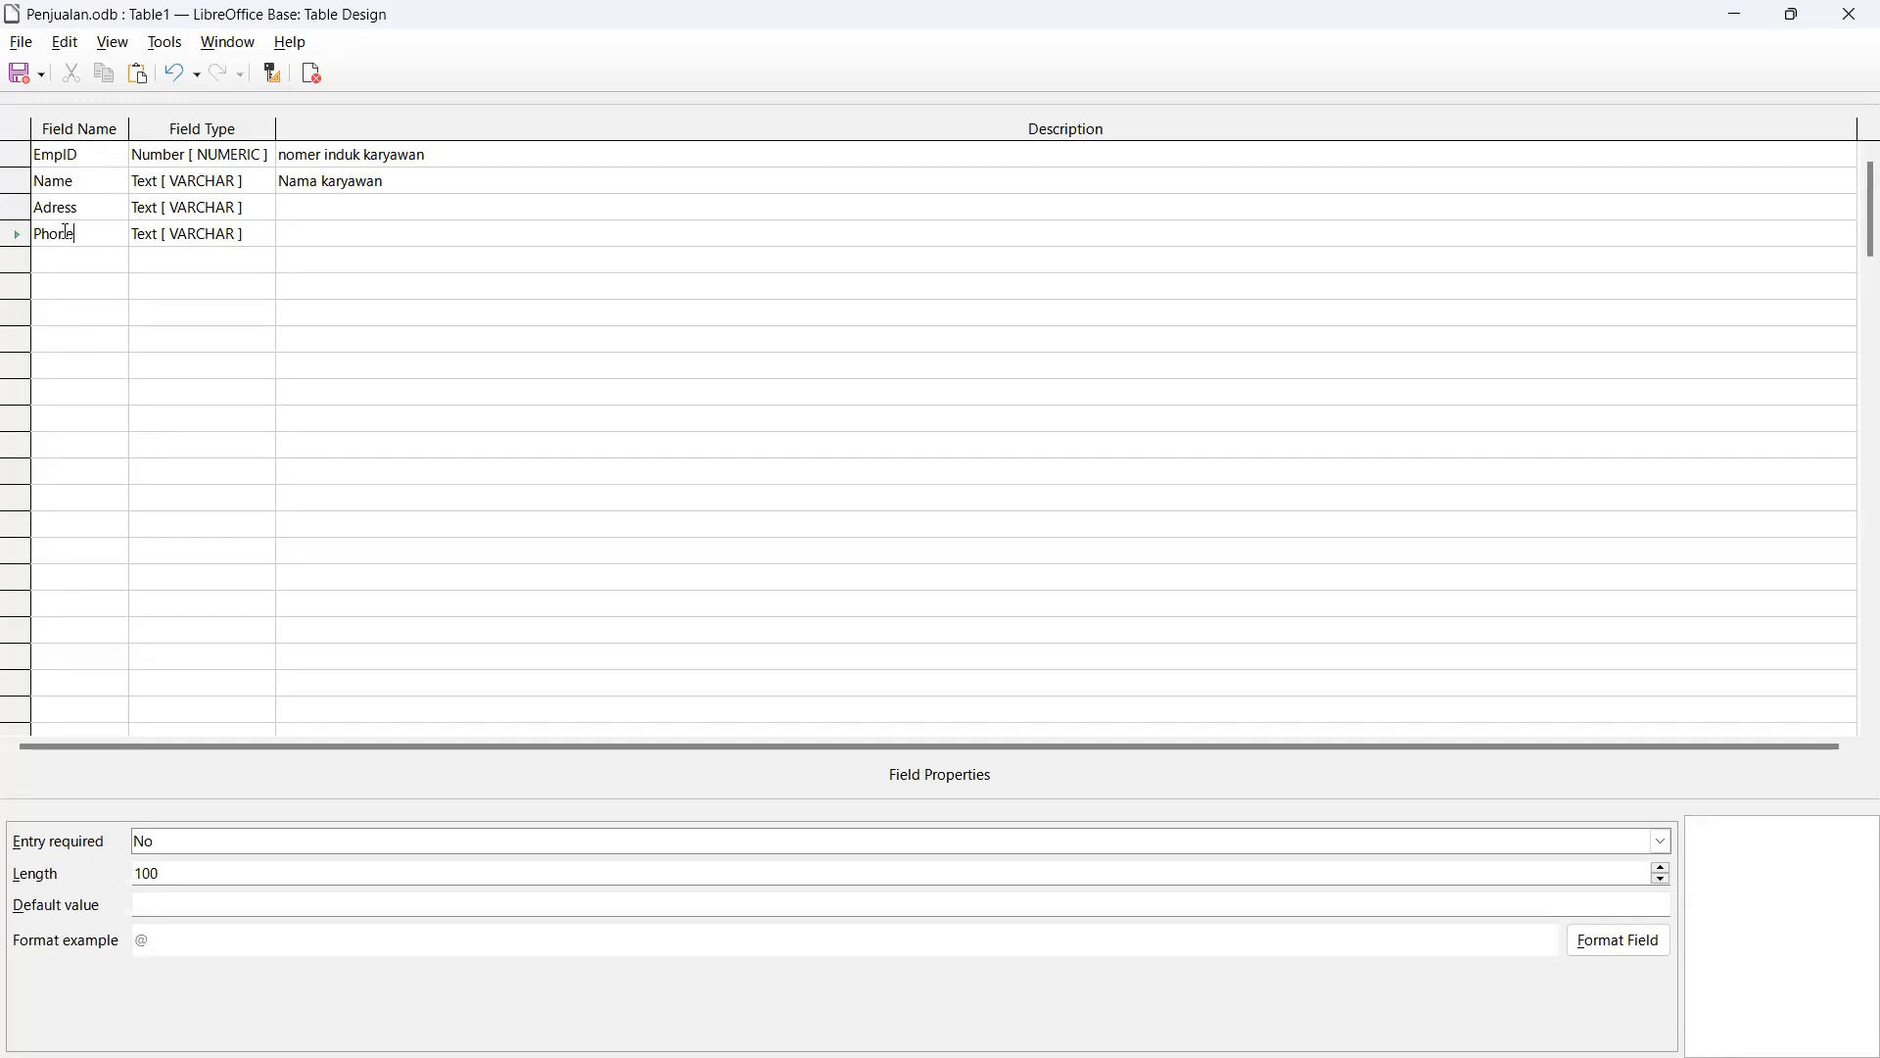
Step: Set the Adress field's length to 50
left_click(253, 211)
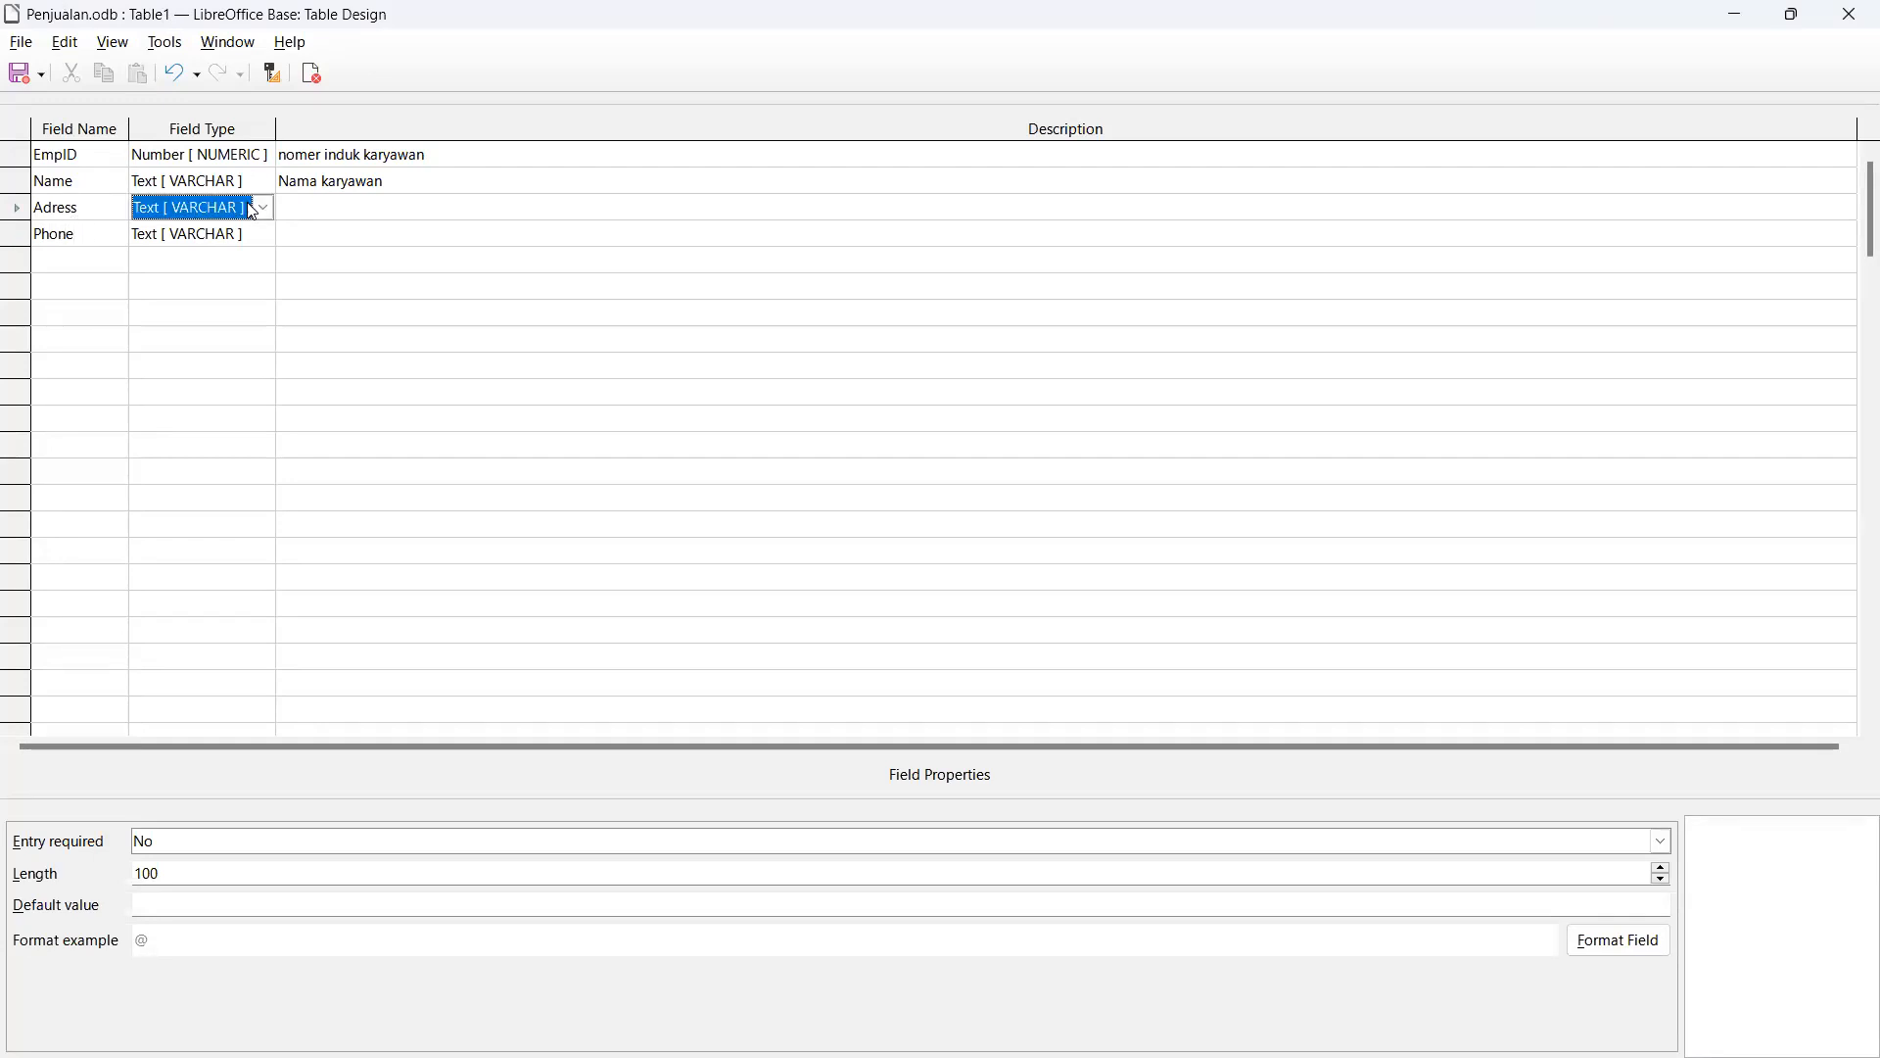
left_click(186, 867)
key("BackSpace")
key("BackSpace")
key("BackSpace")
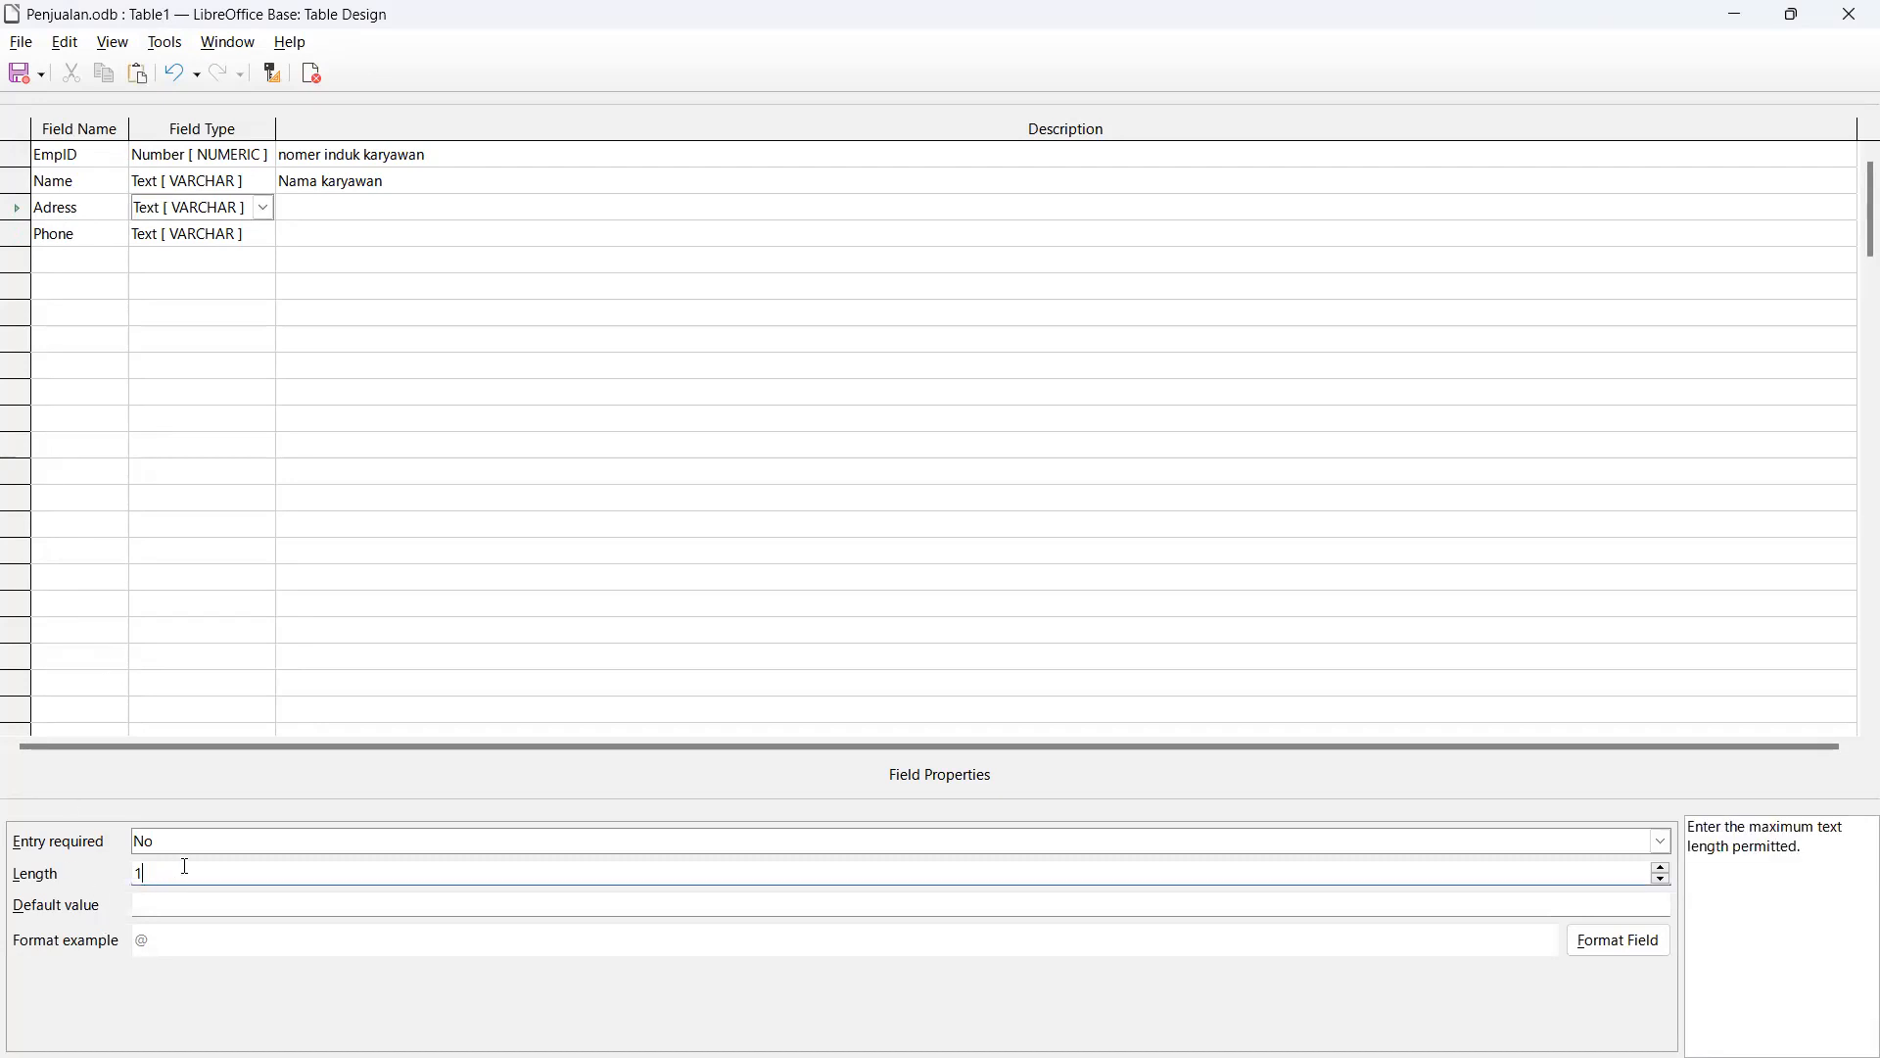
type("50")
Step: Set the Phone field's type to Number [ NUMERIC ] and its length to 14
left_click(245, 244)
left_click(265, 235)
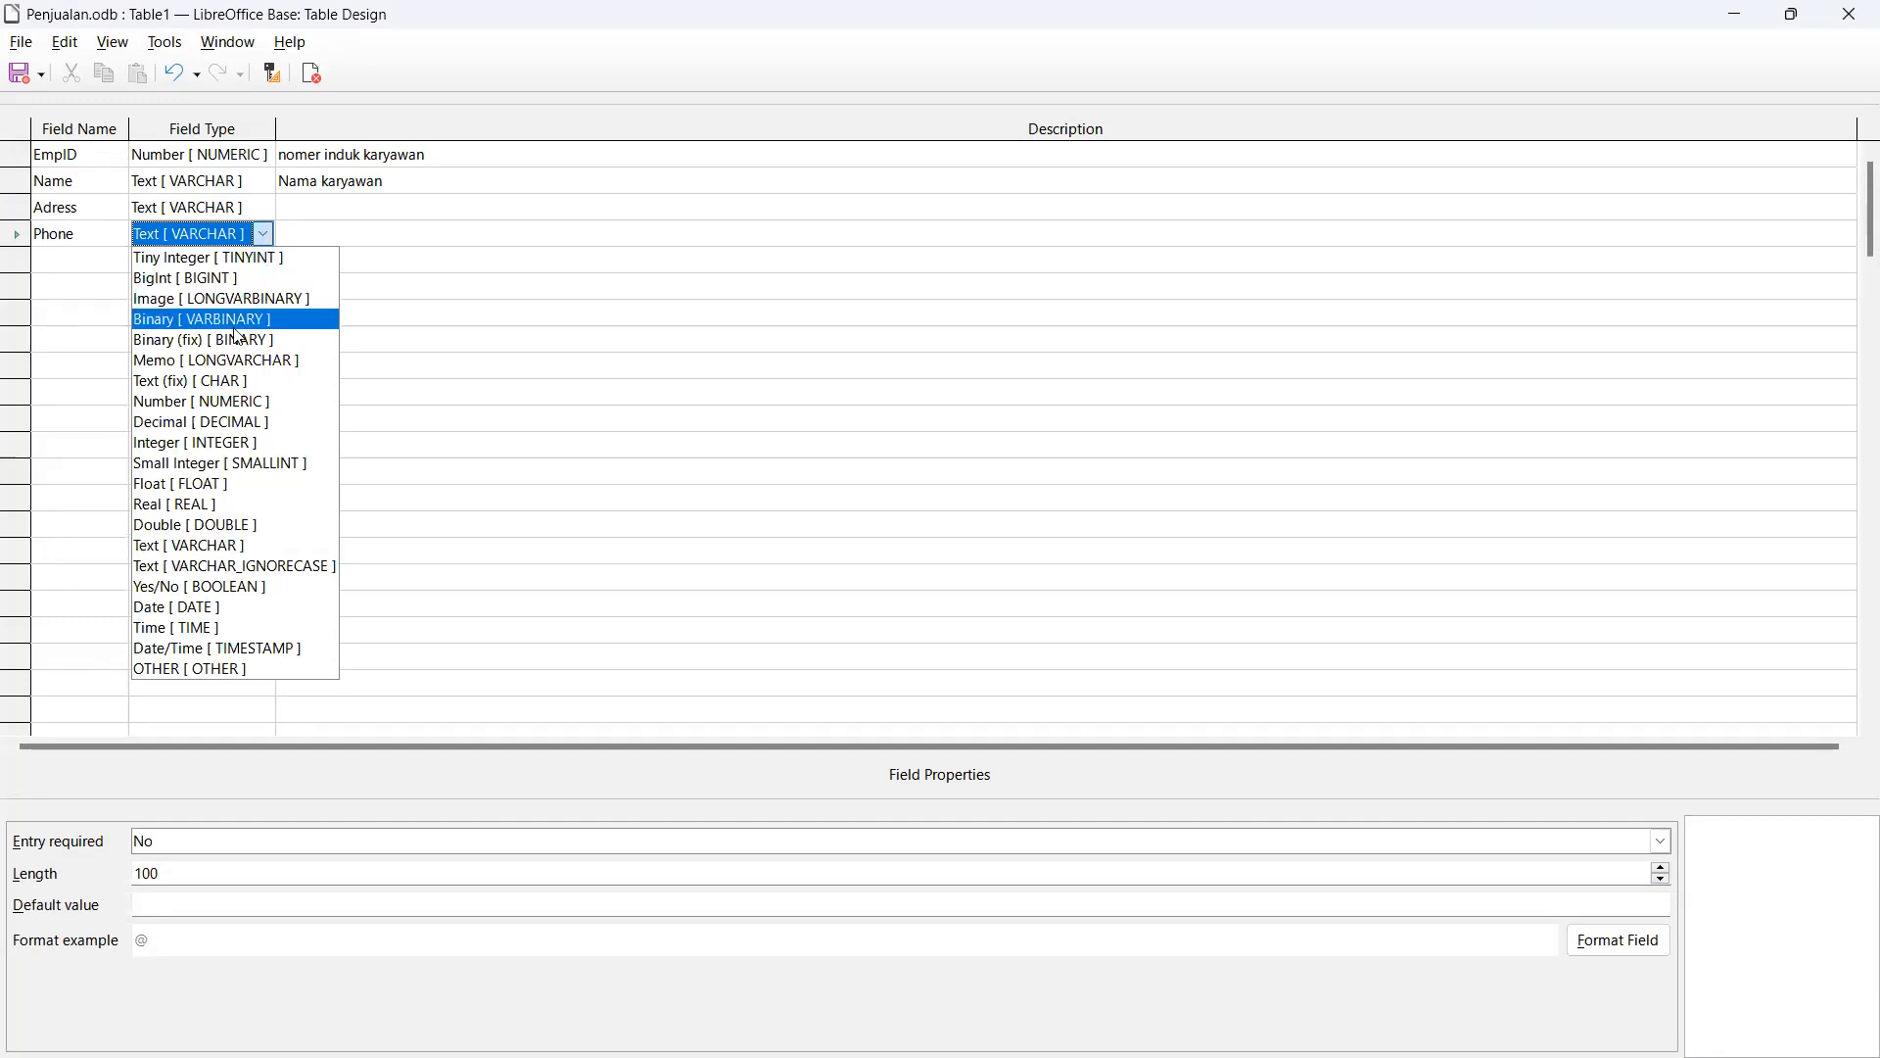
left_click(217, 400)
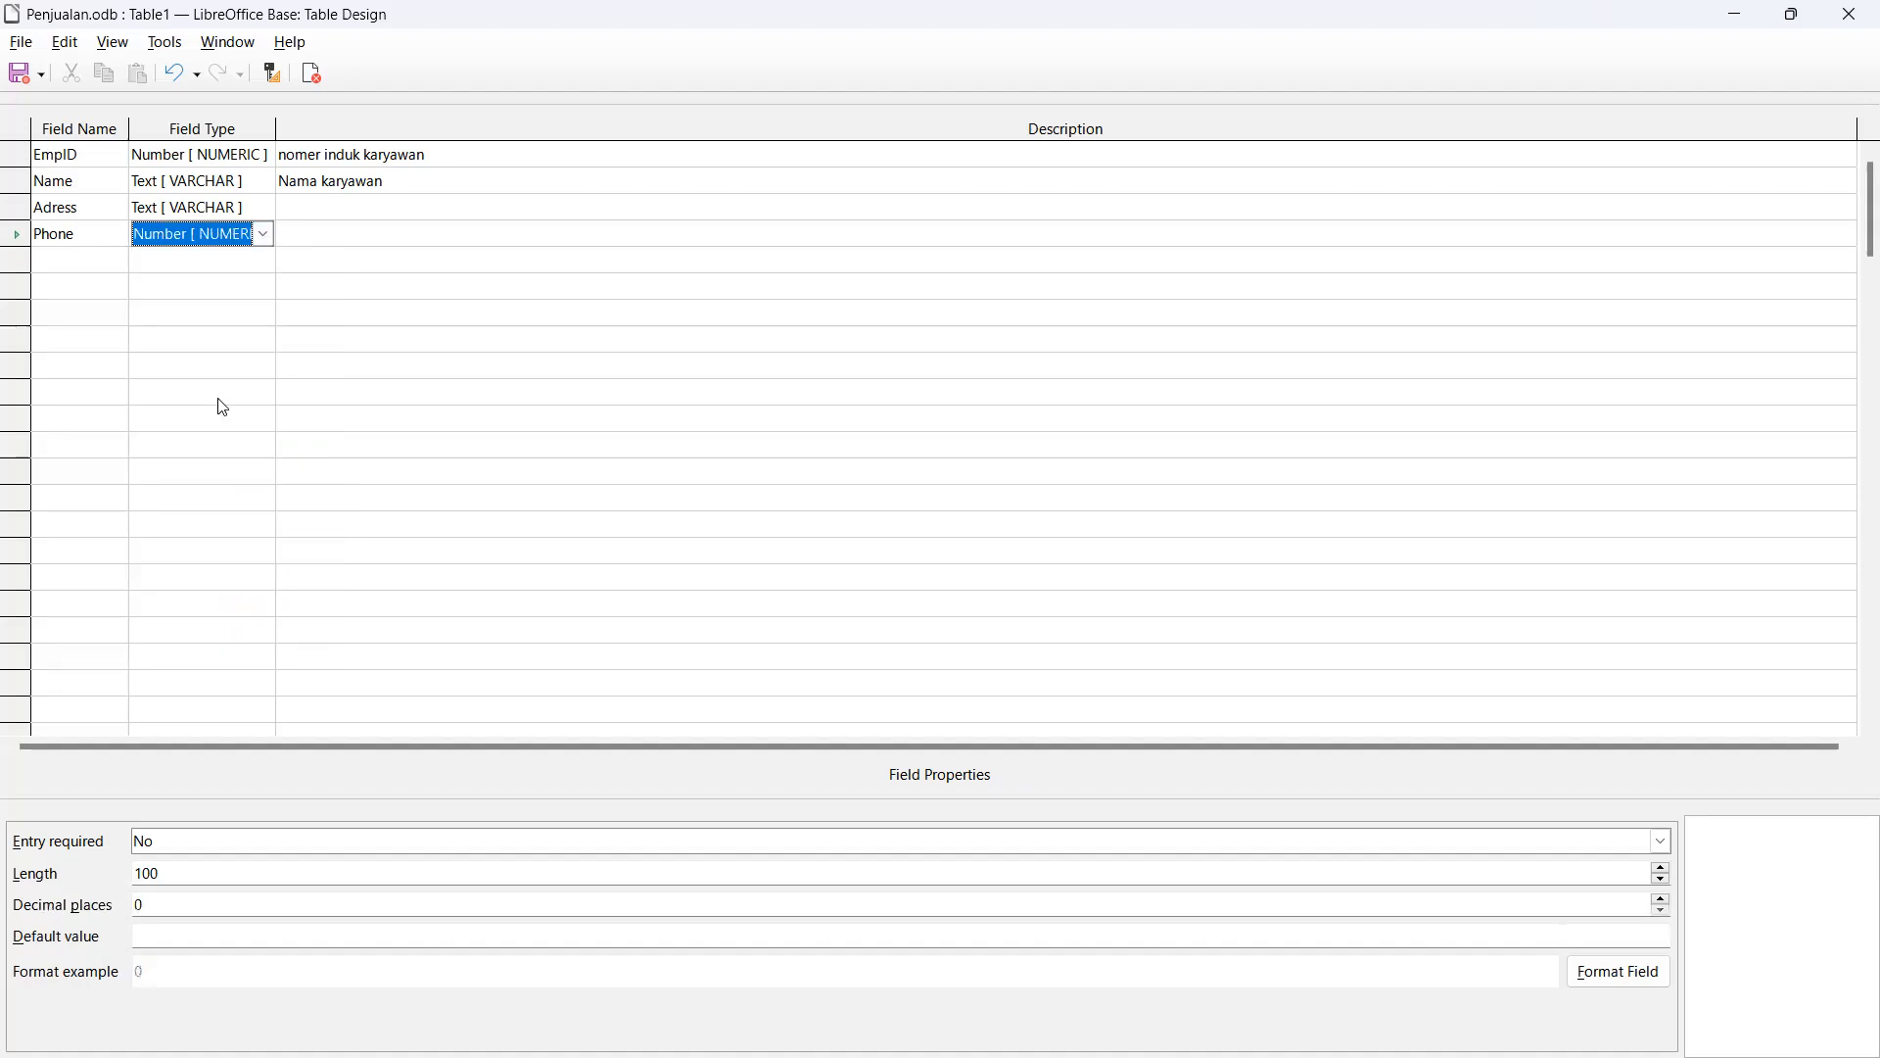
left_click(170, 878)
key("BackSpace")
key("BackSpace")
key("BackSpace")
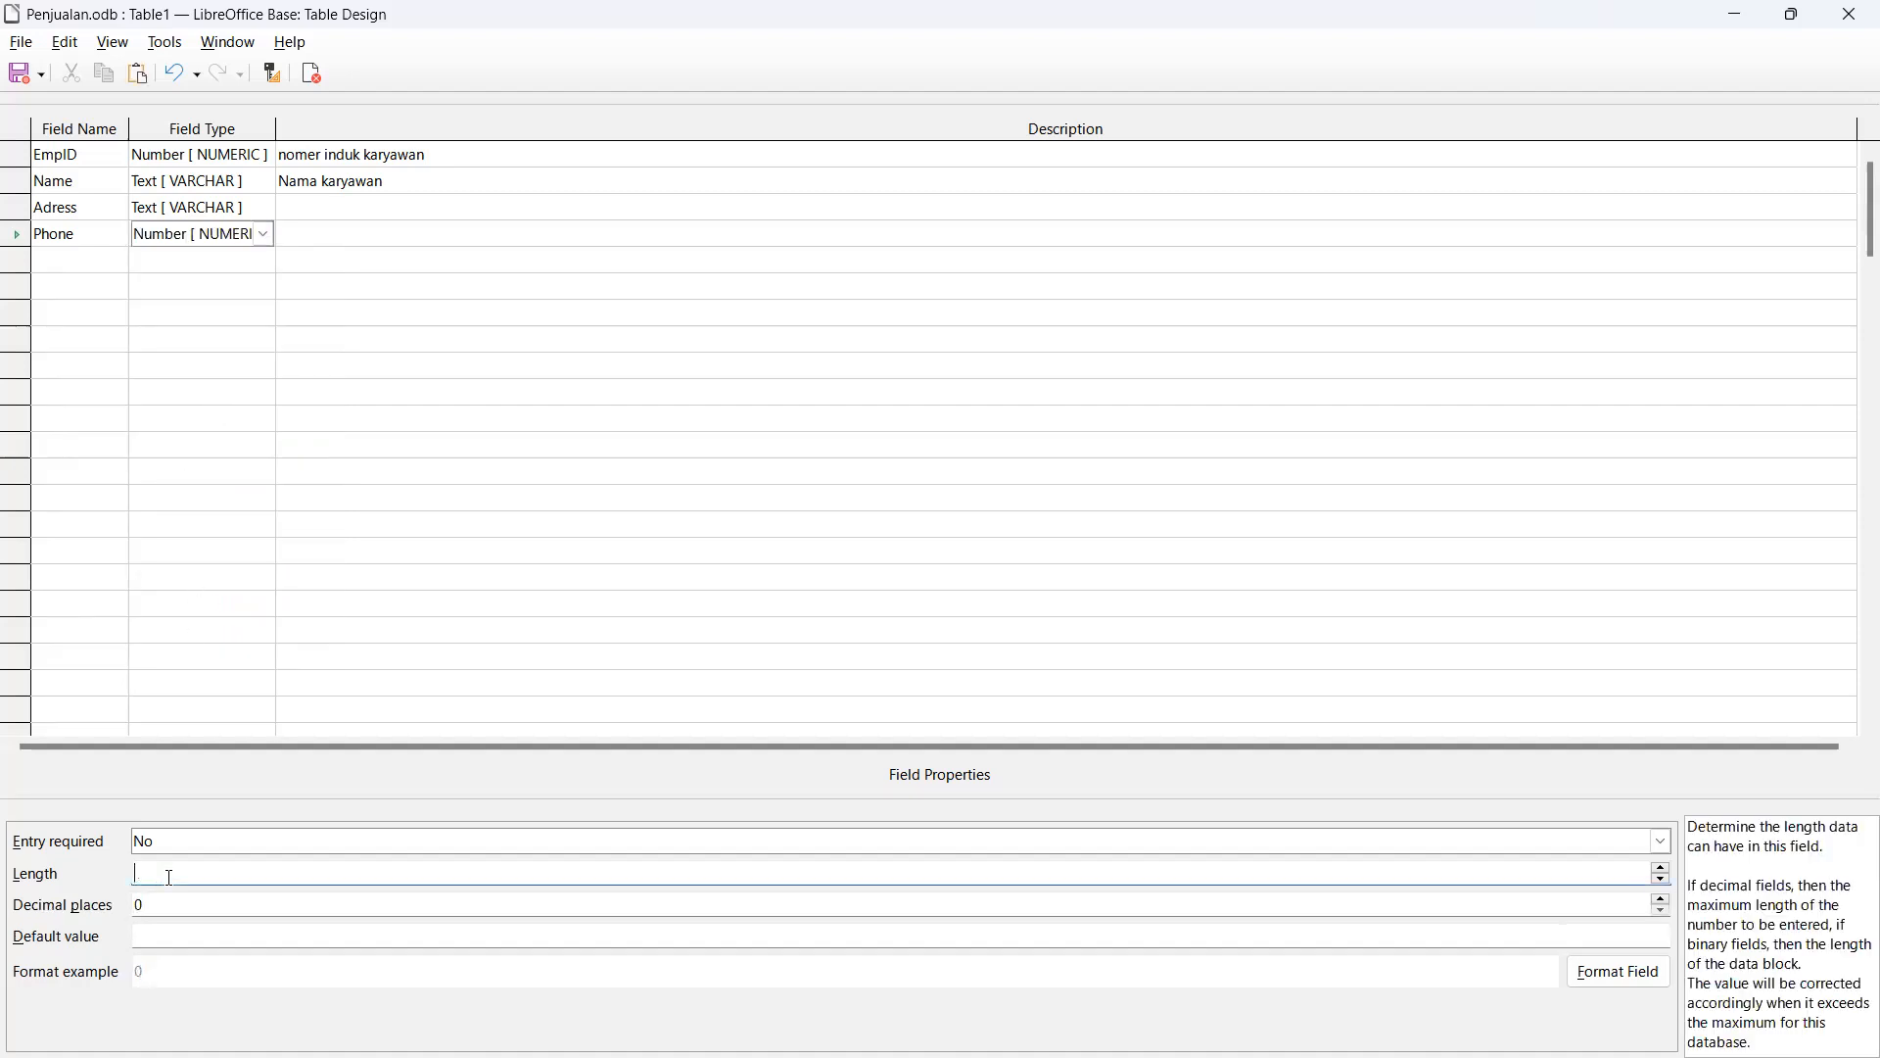
type("14")
Step: Add a fifth text field named JobTitle with a length of 35
left_click(69, 265)
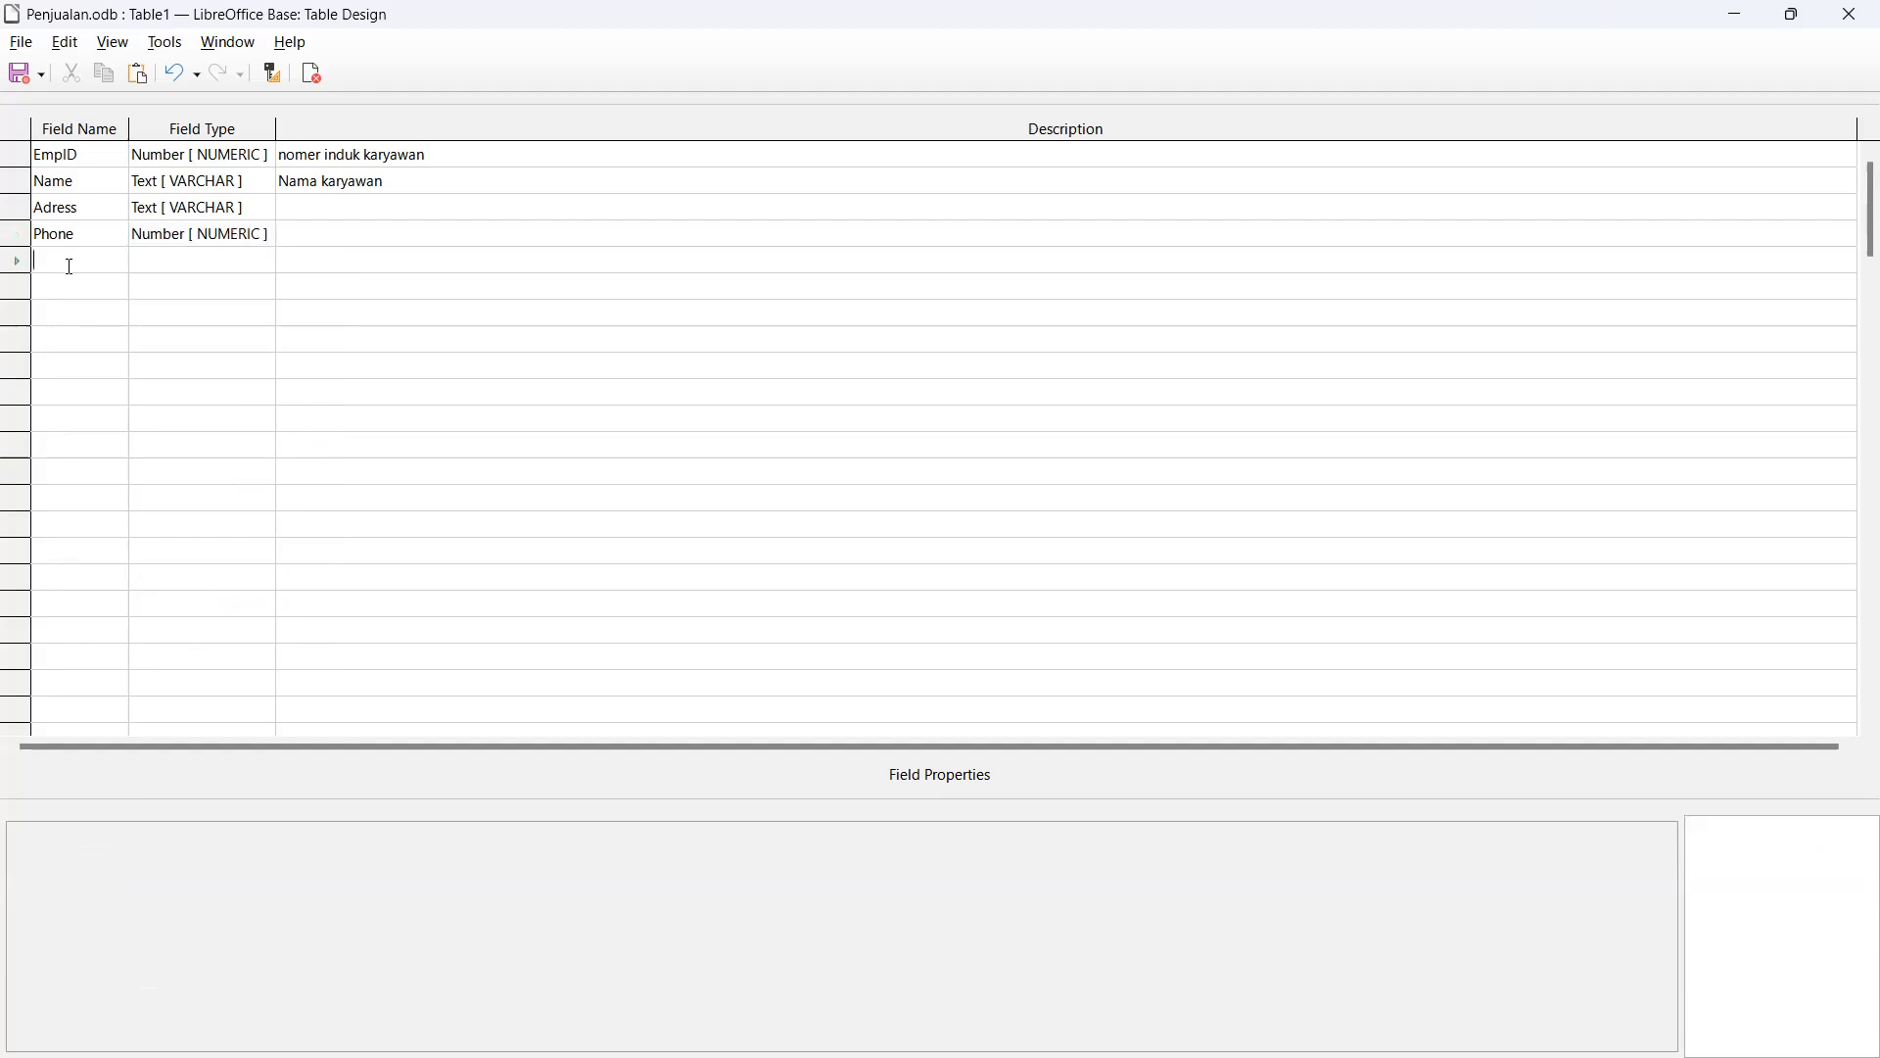
type("Job")
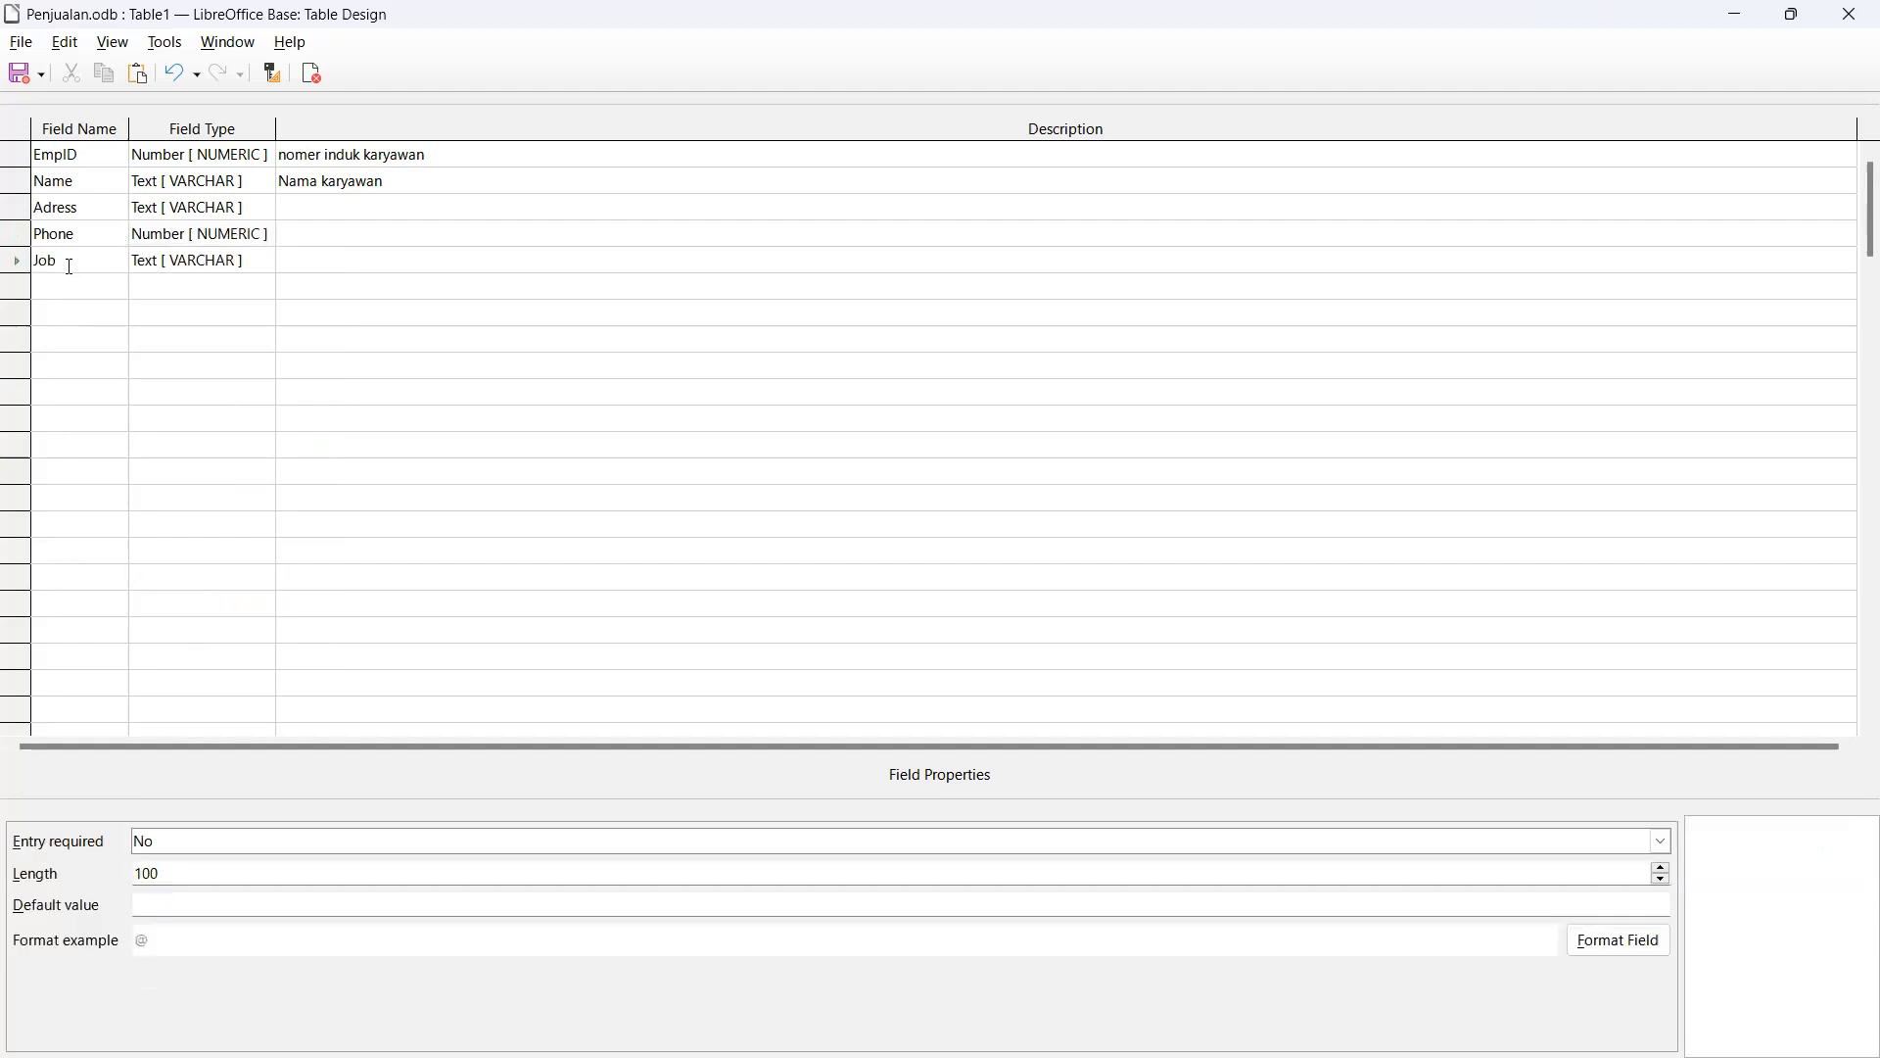
type("Title")
left_click(202, 870)
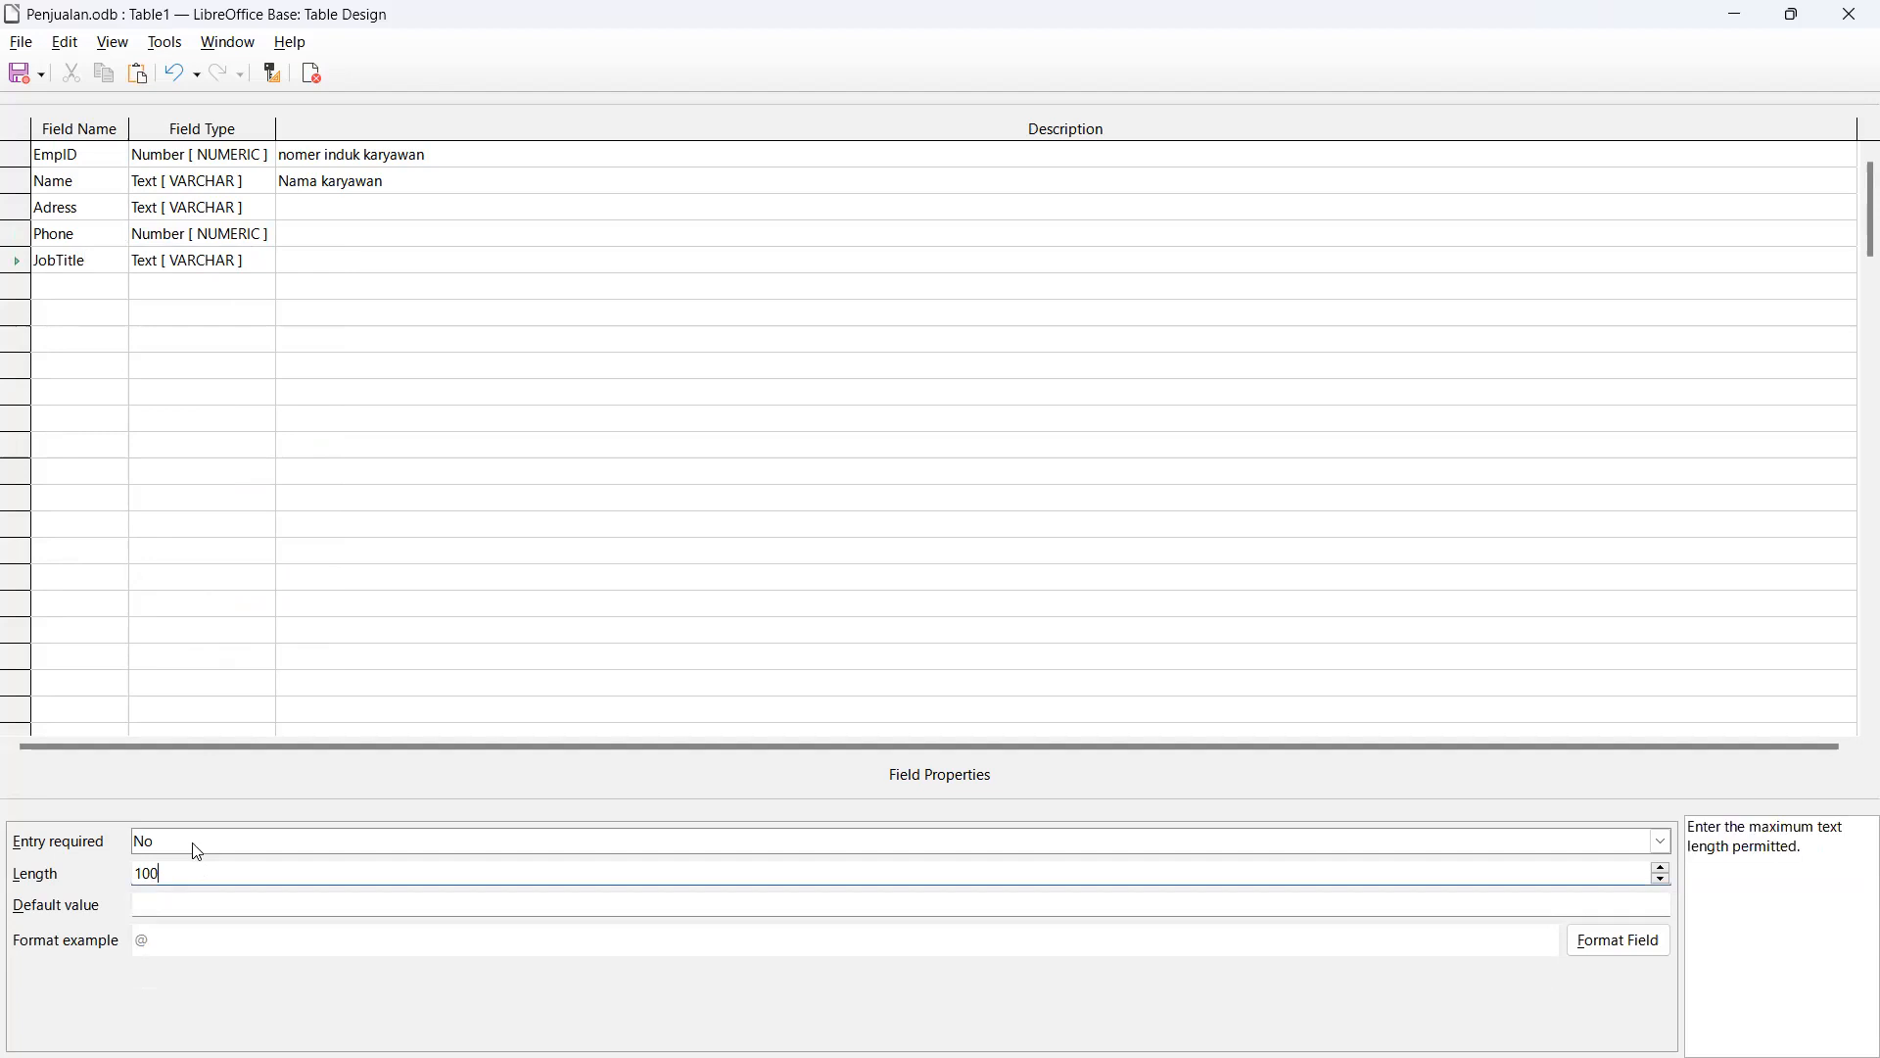
key("BackSpace")
key("BackSpace")
key("BackSpace")
type("35")
Step: Make the EmpID field the table's primary key
left_click(20, 159)
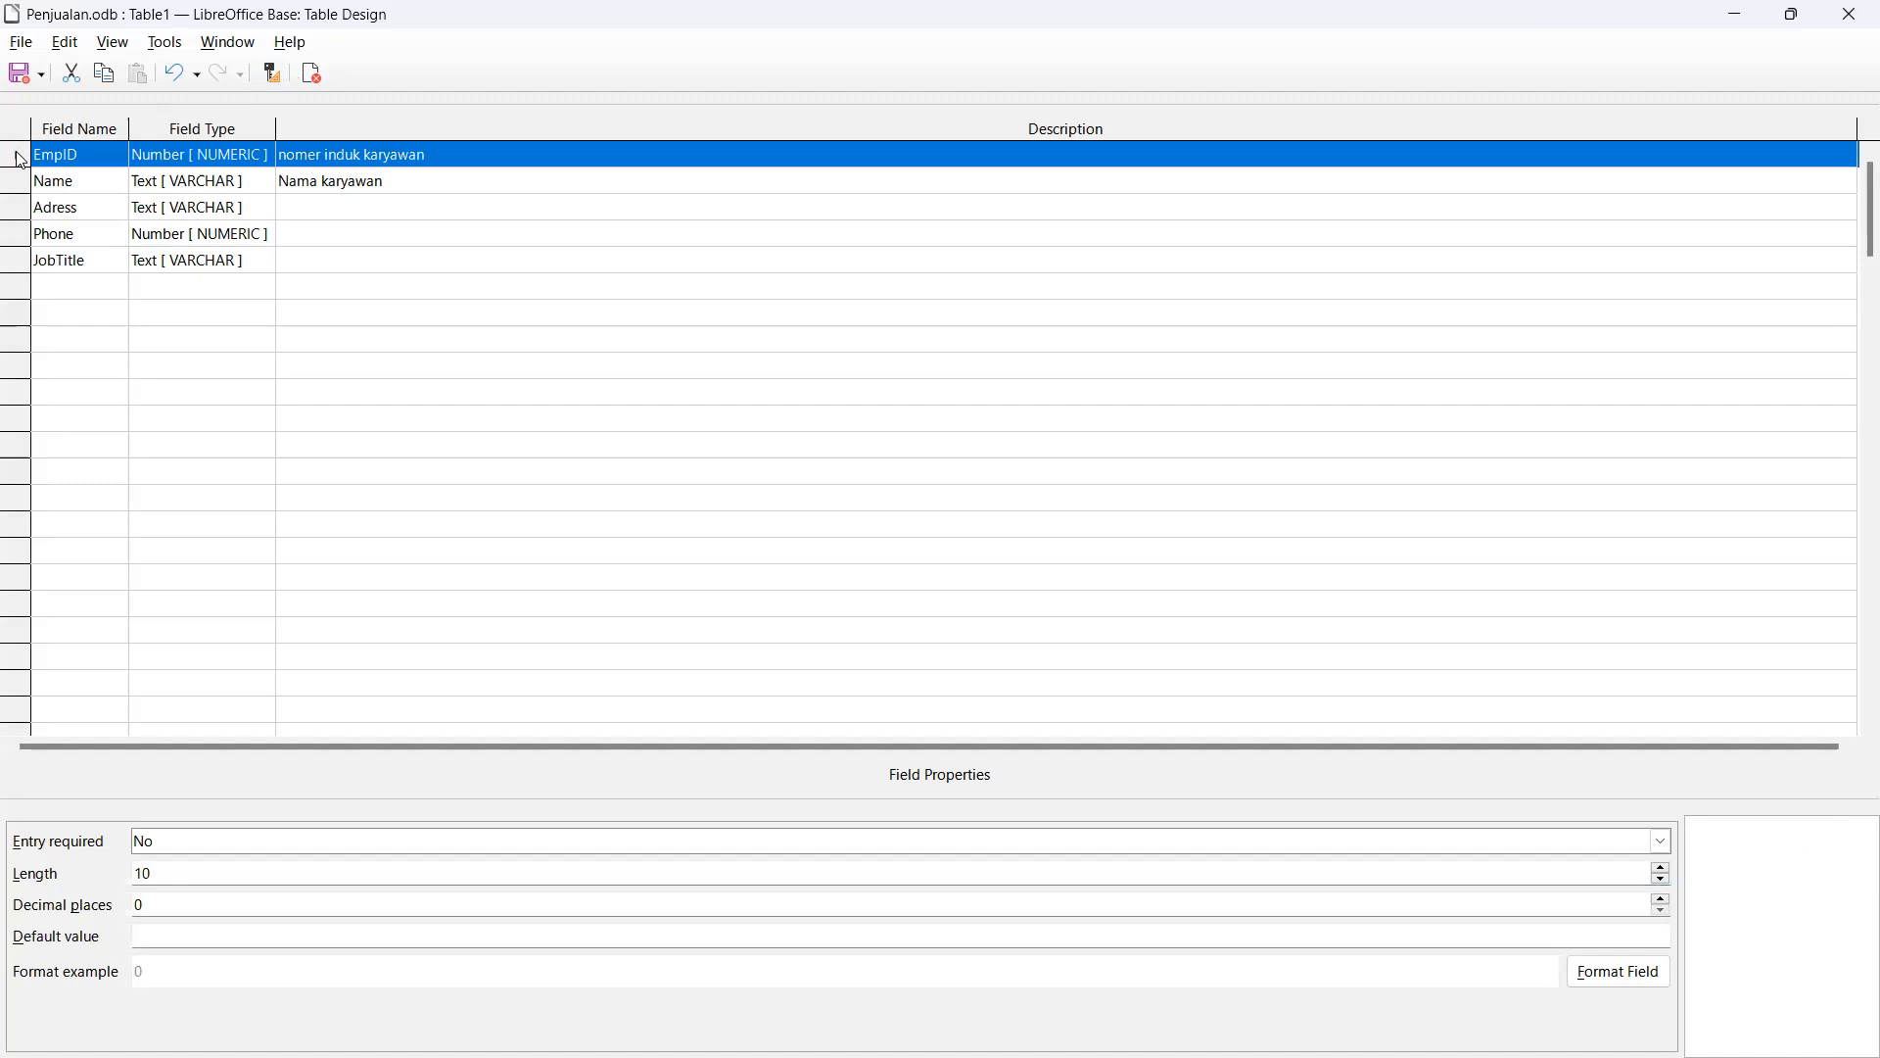
right_click(20, 158)
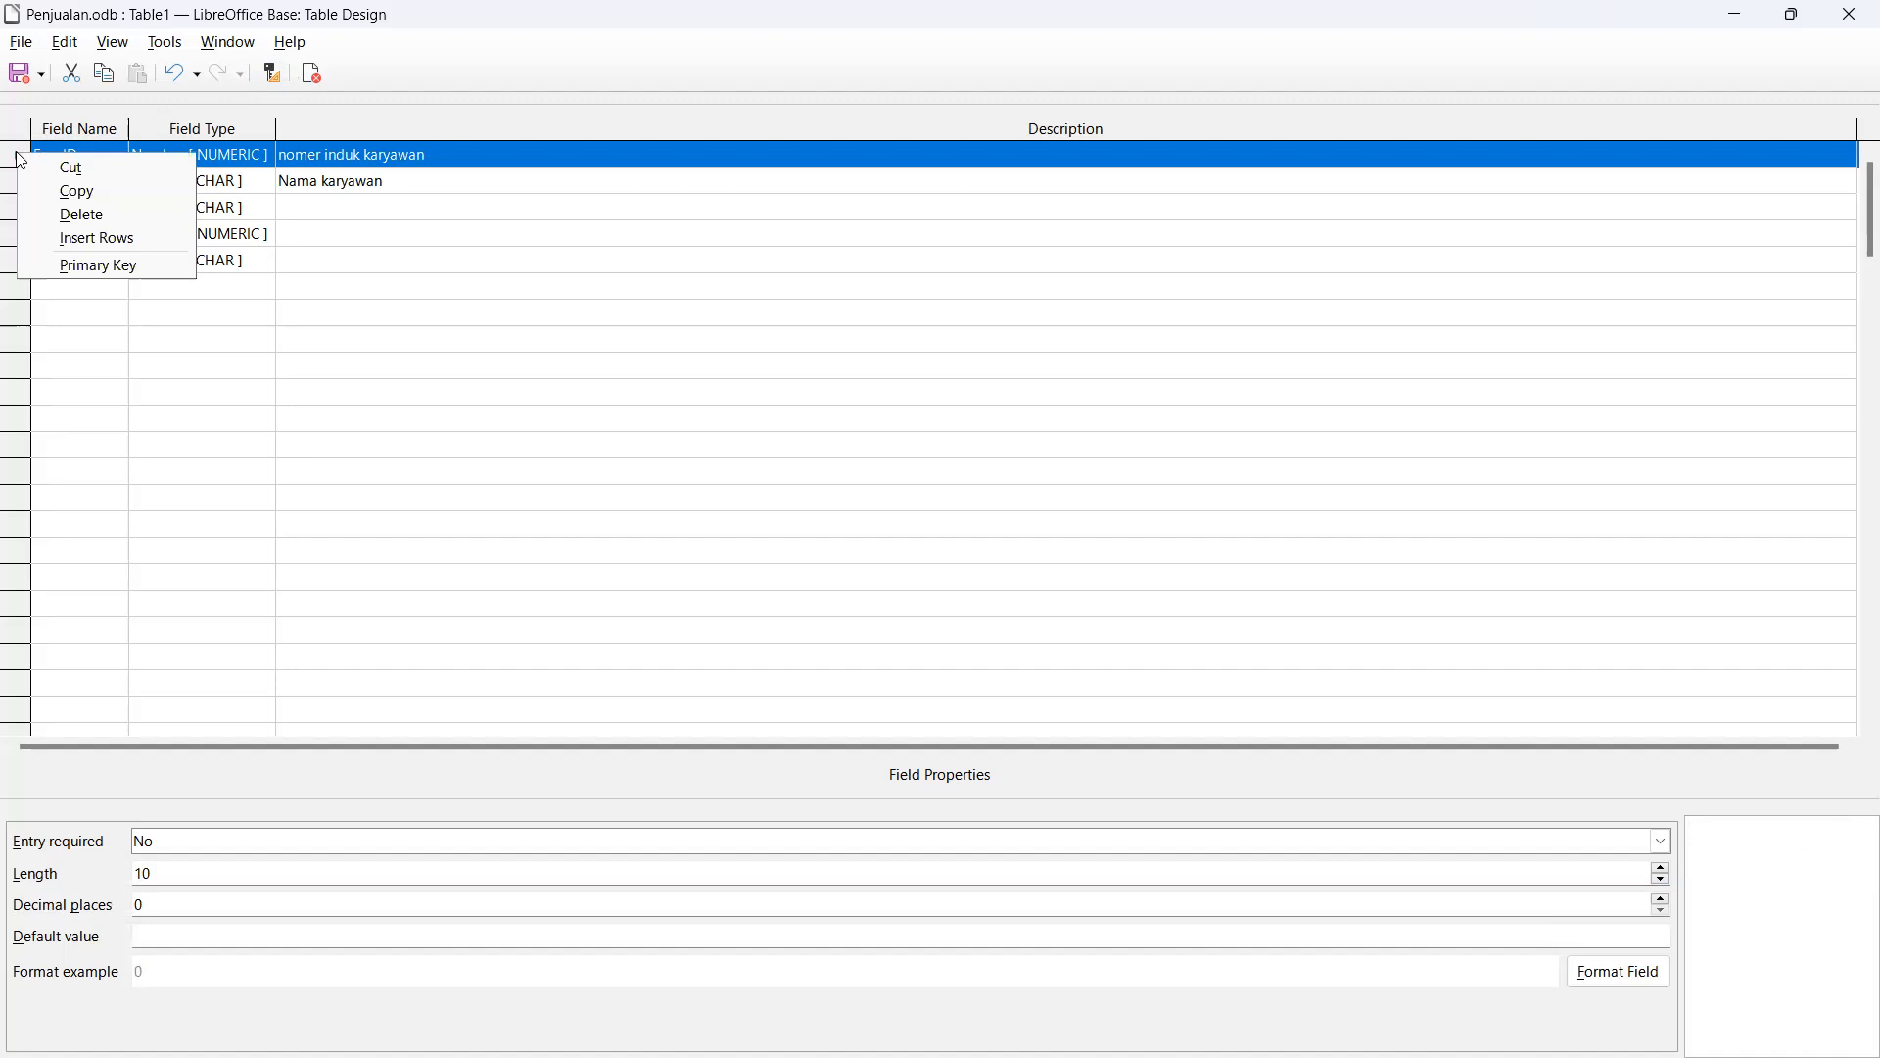
left_click(98, 266)
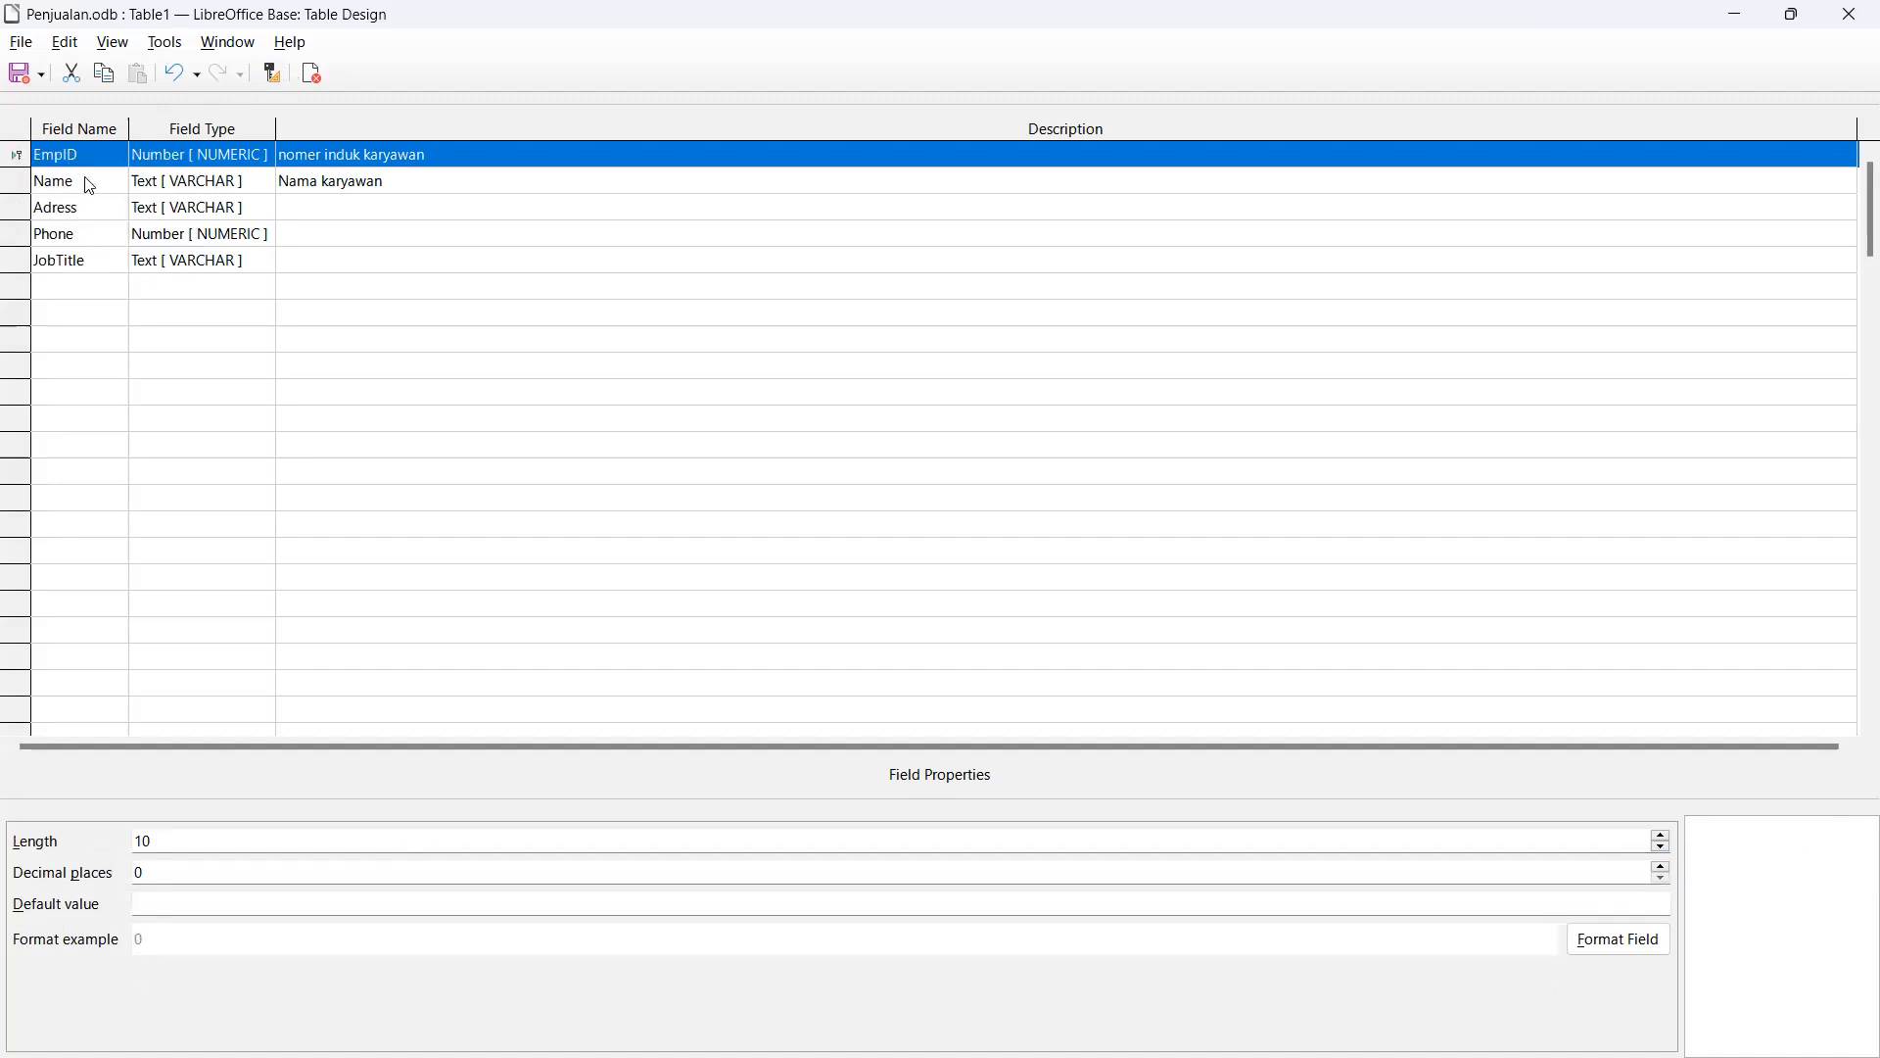
left_click(318, 323)
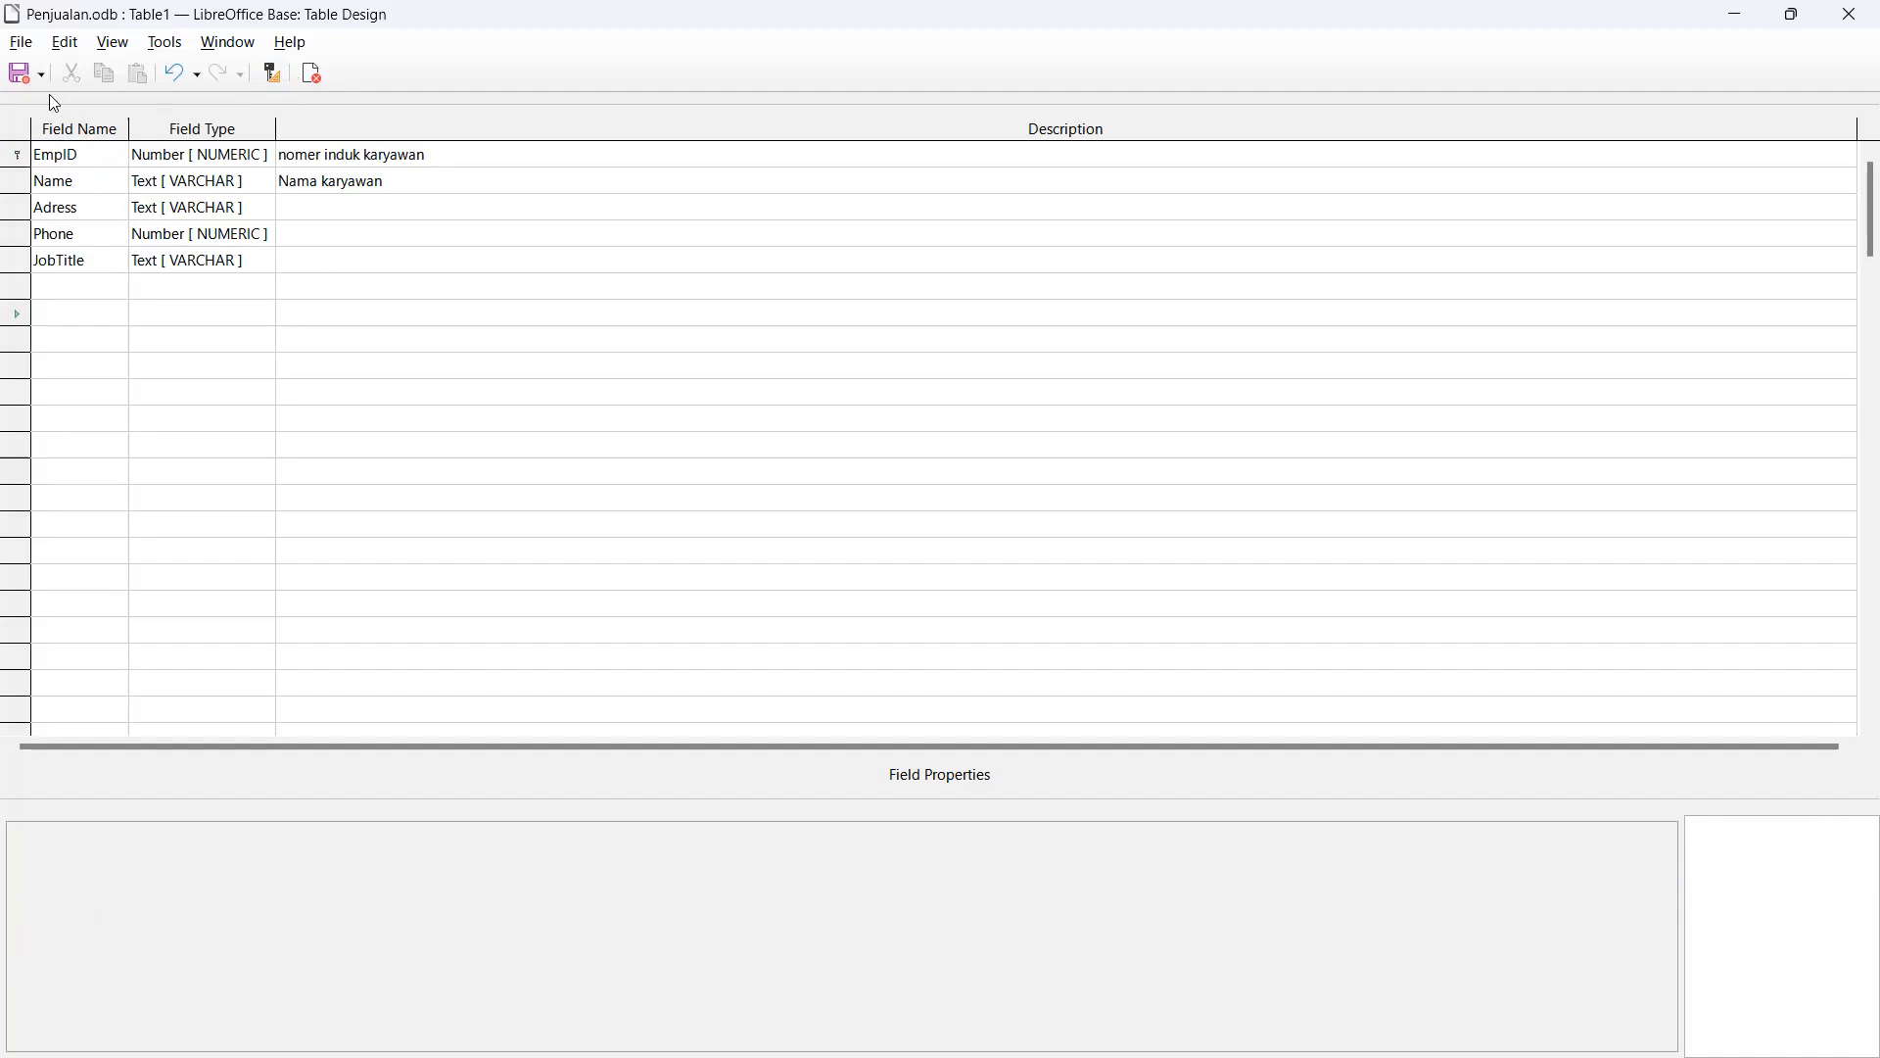
Step: Save the new table under the name employee
left_click(23, 82)
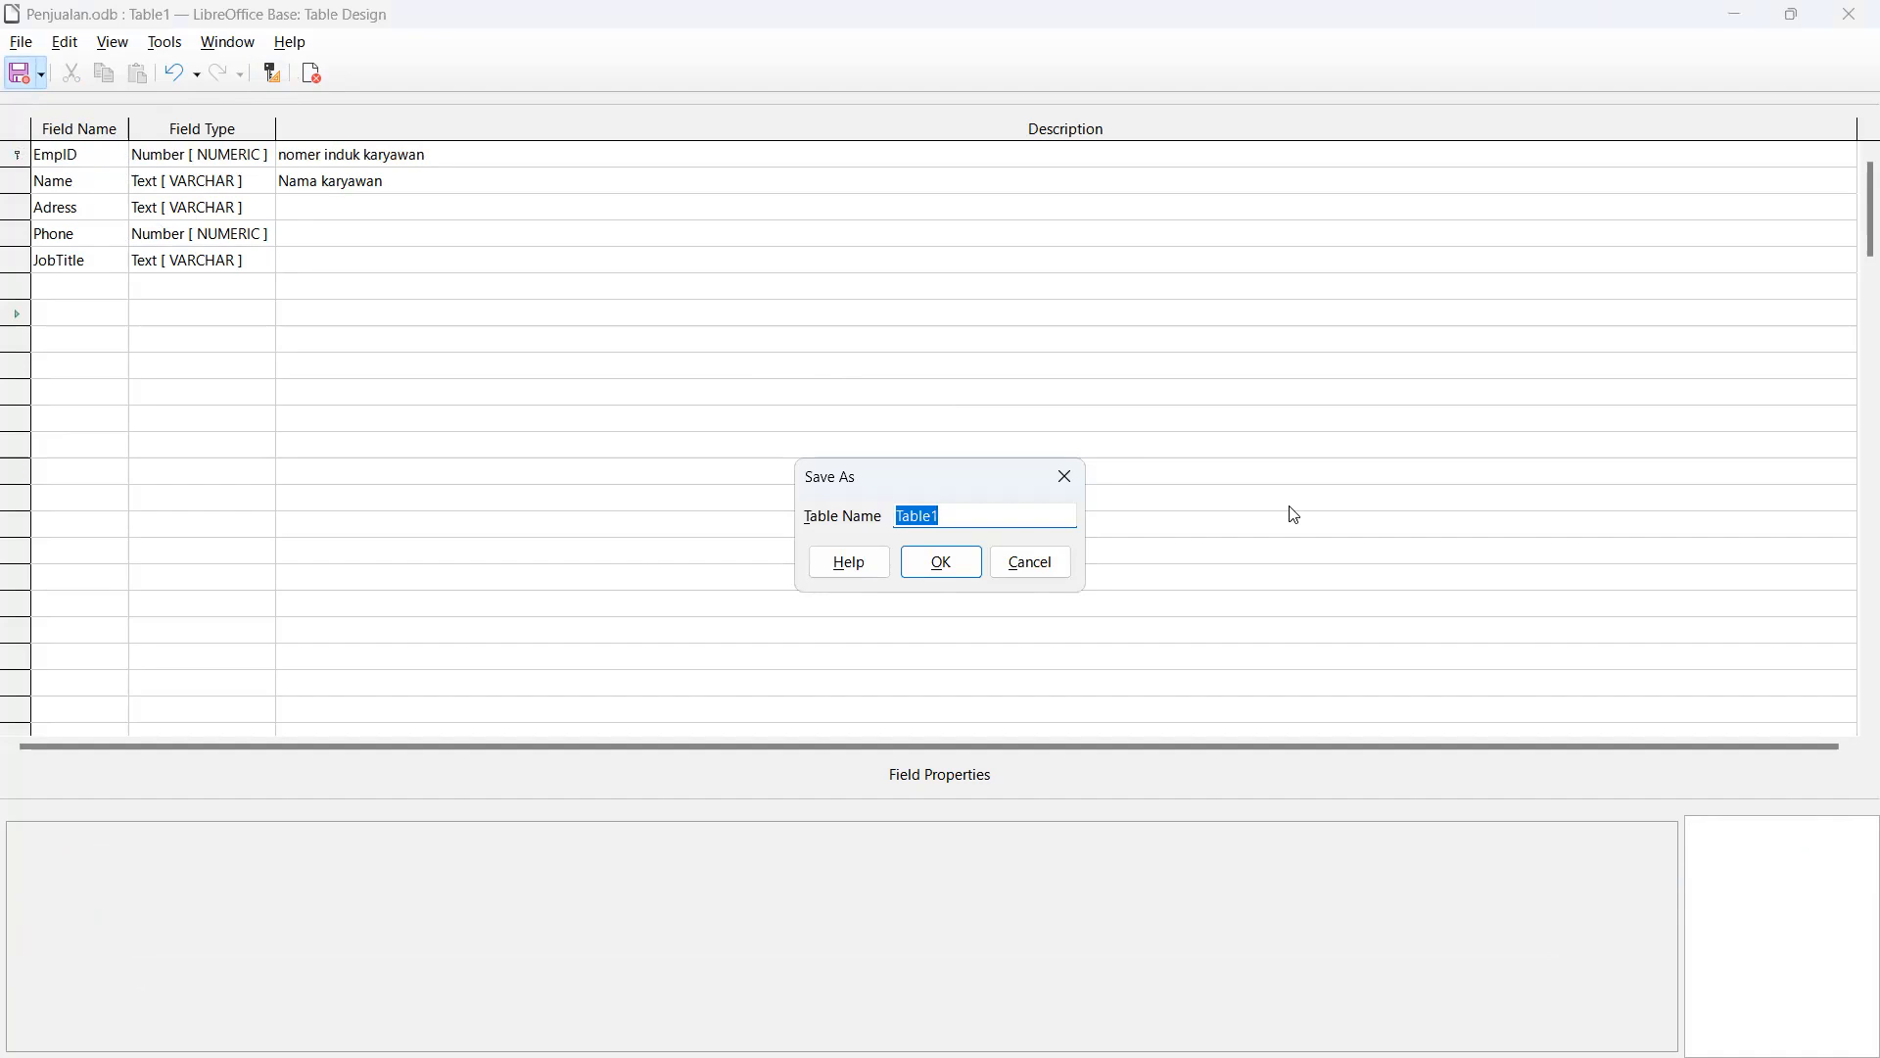
type("employee")
left_click(942, 563)
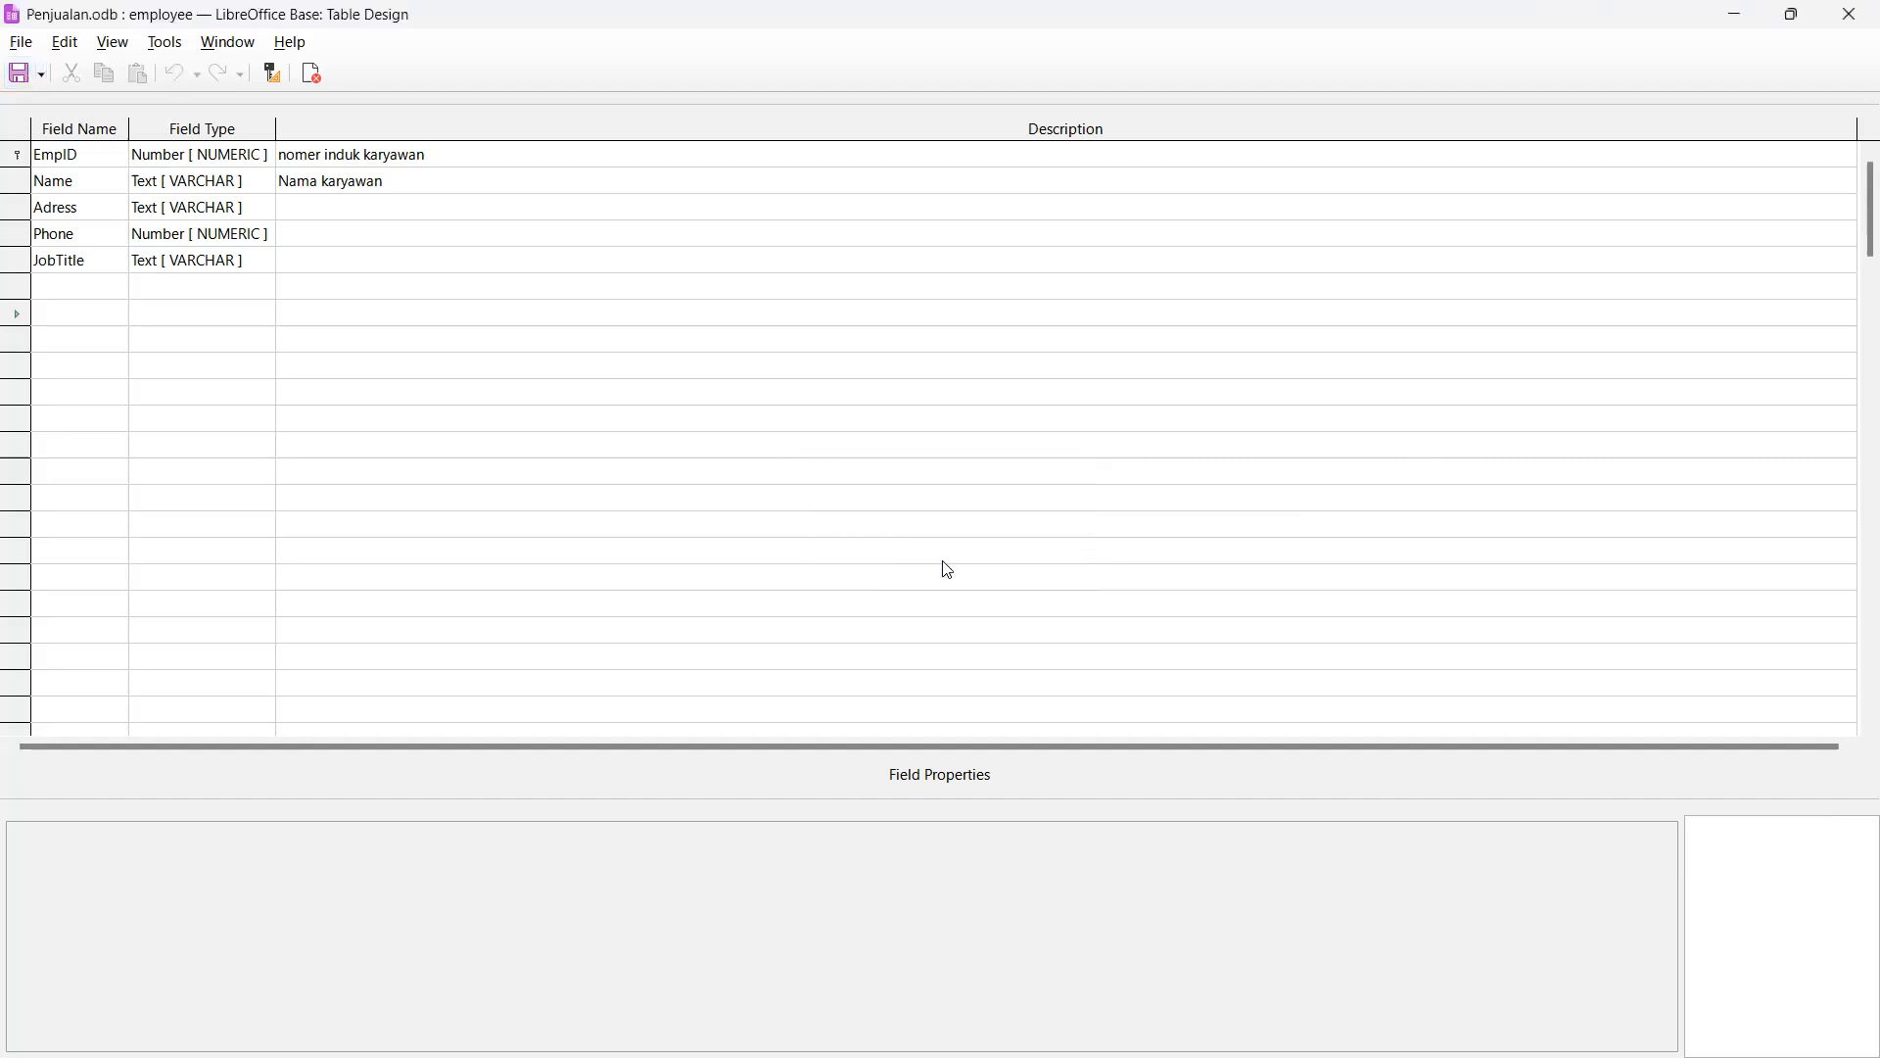
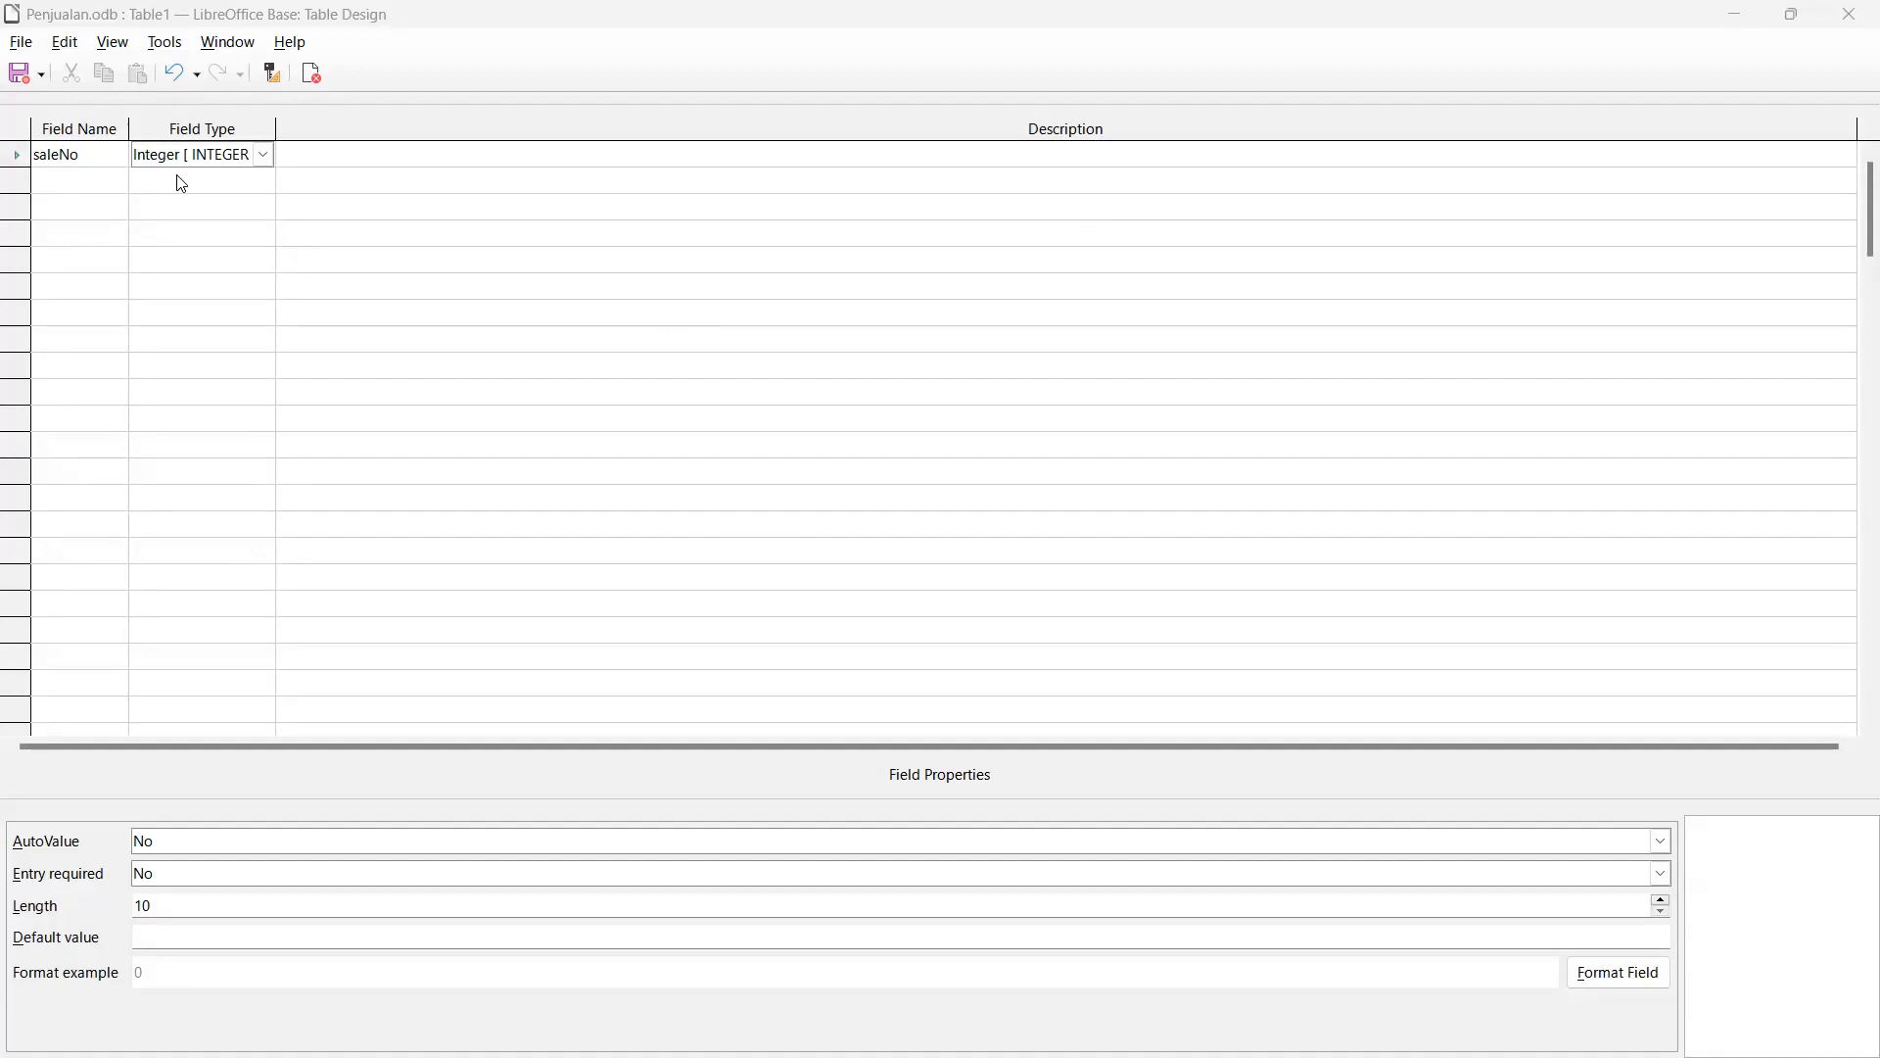
Step: Describe the saleNo field as "nomer transaksi penjualan"
left_click(312, 158)
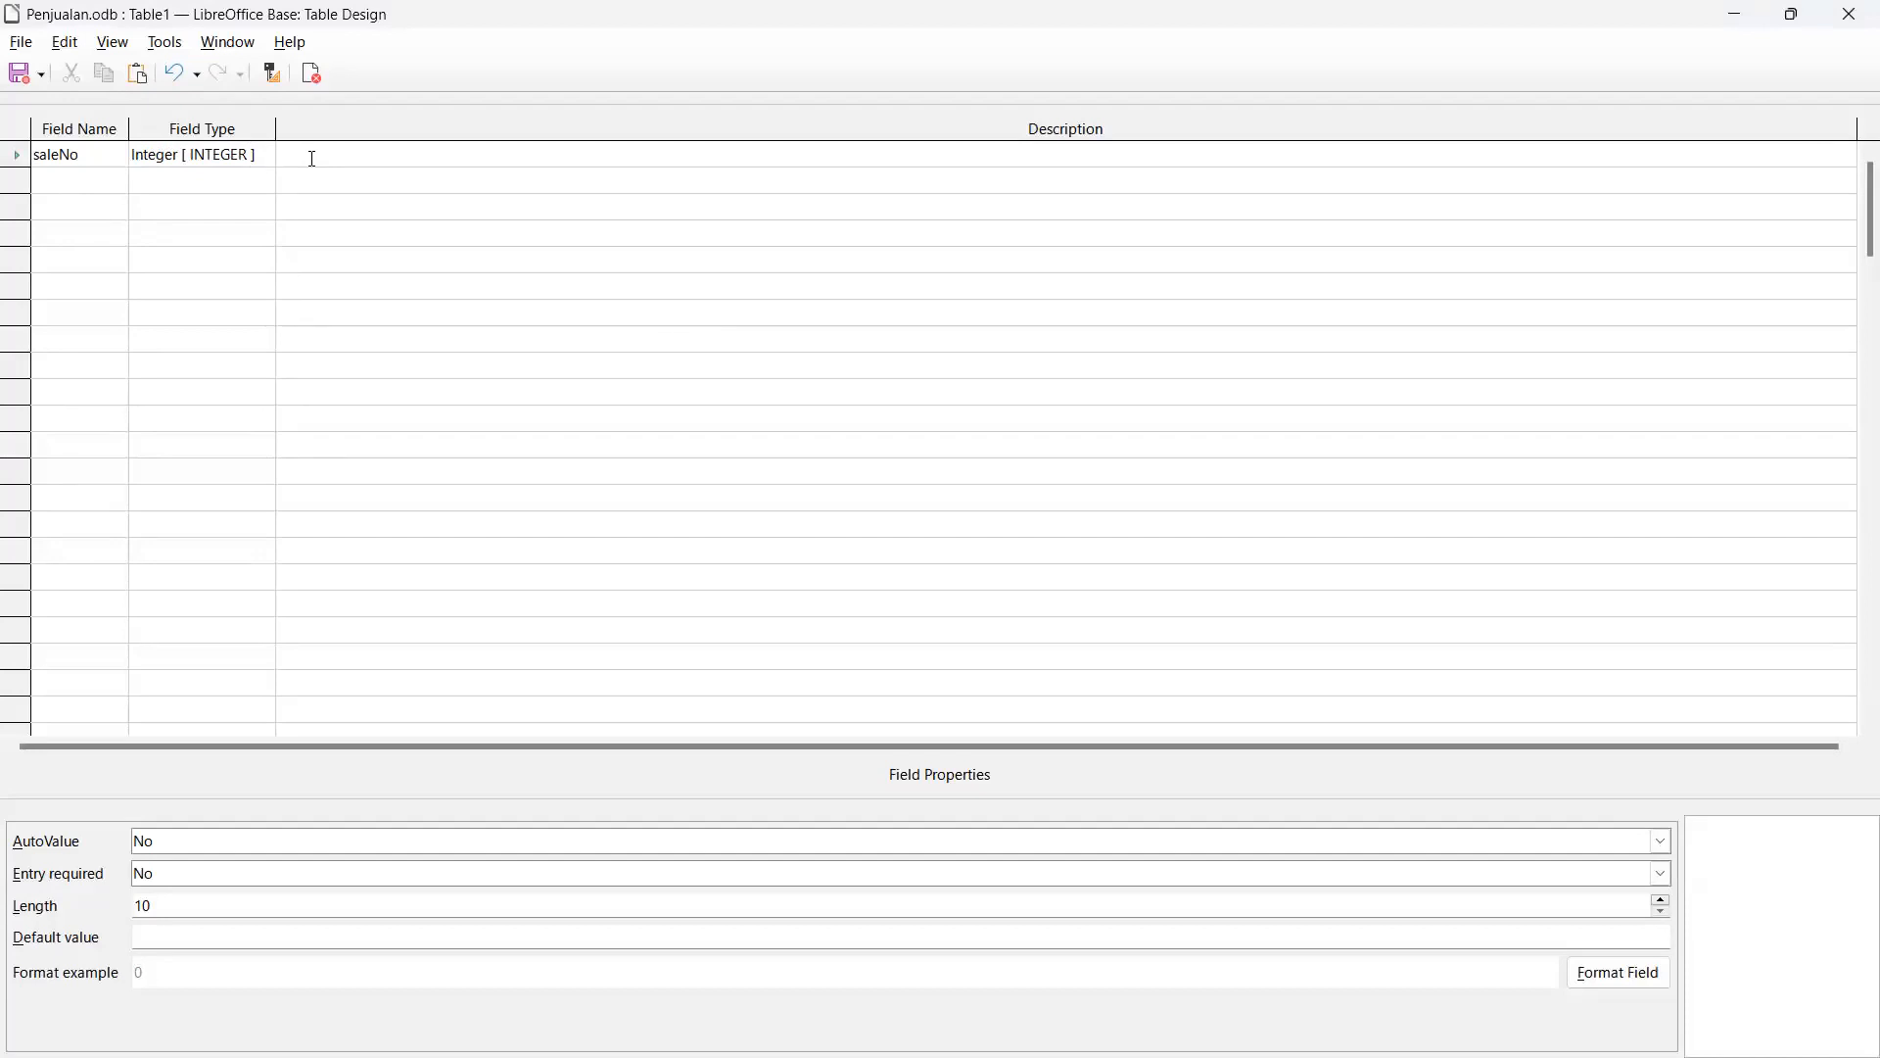
type("no mer tr")
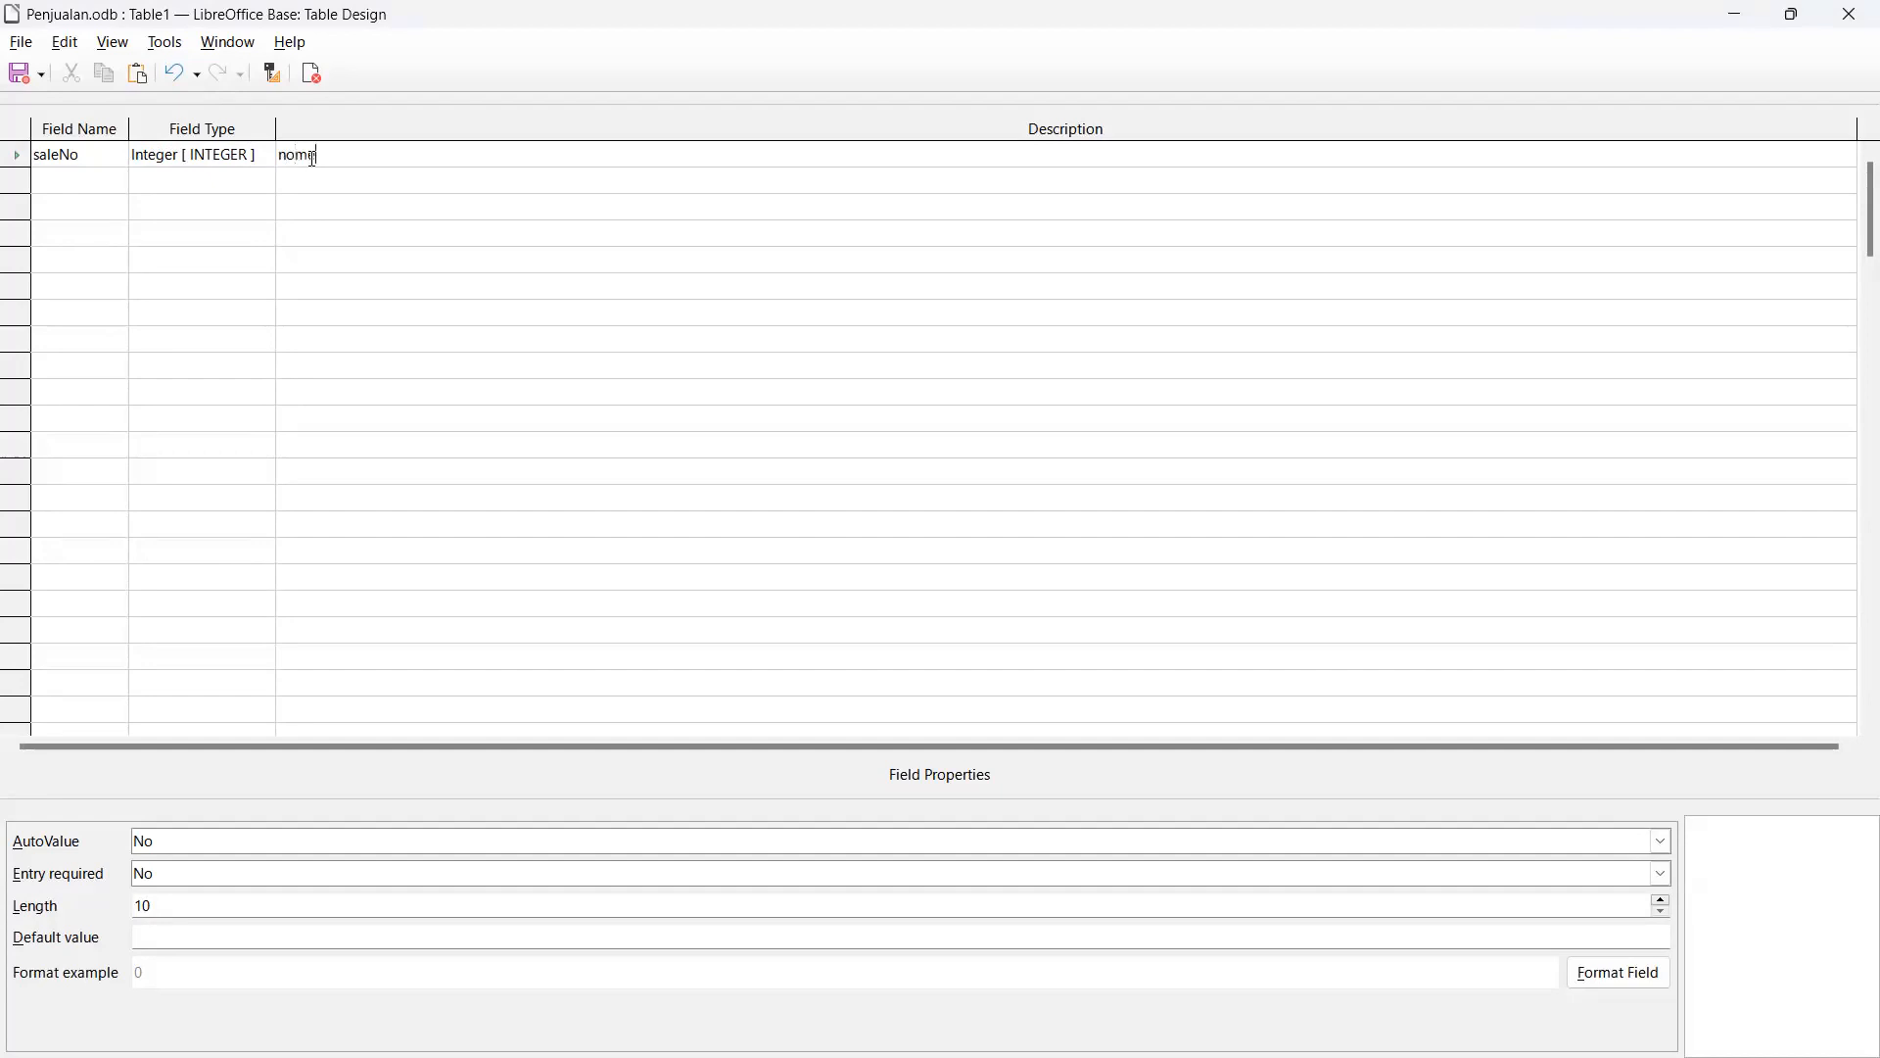
type("ansak")
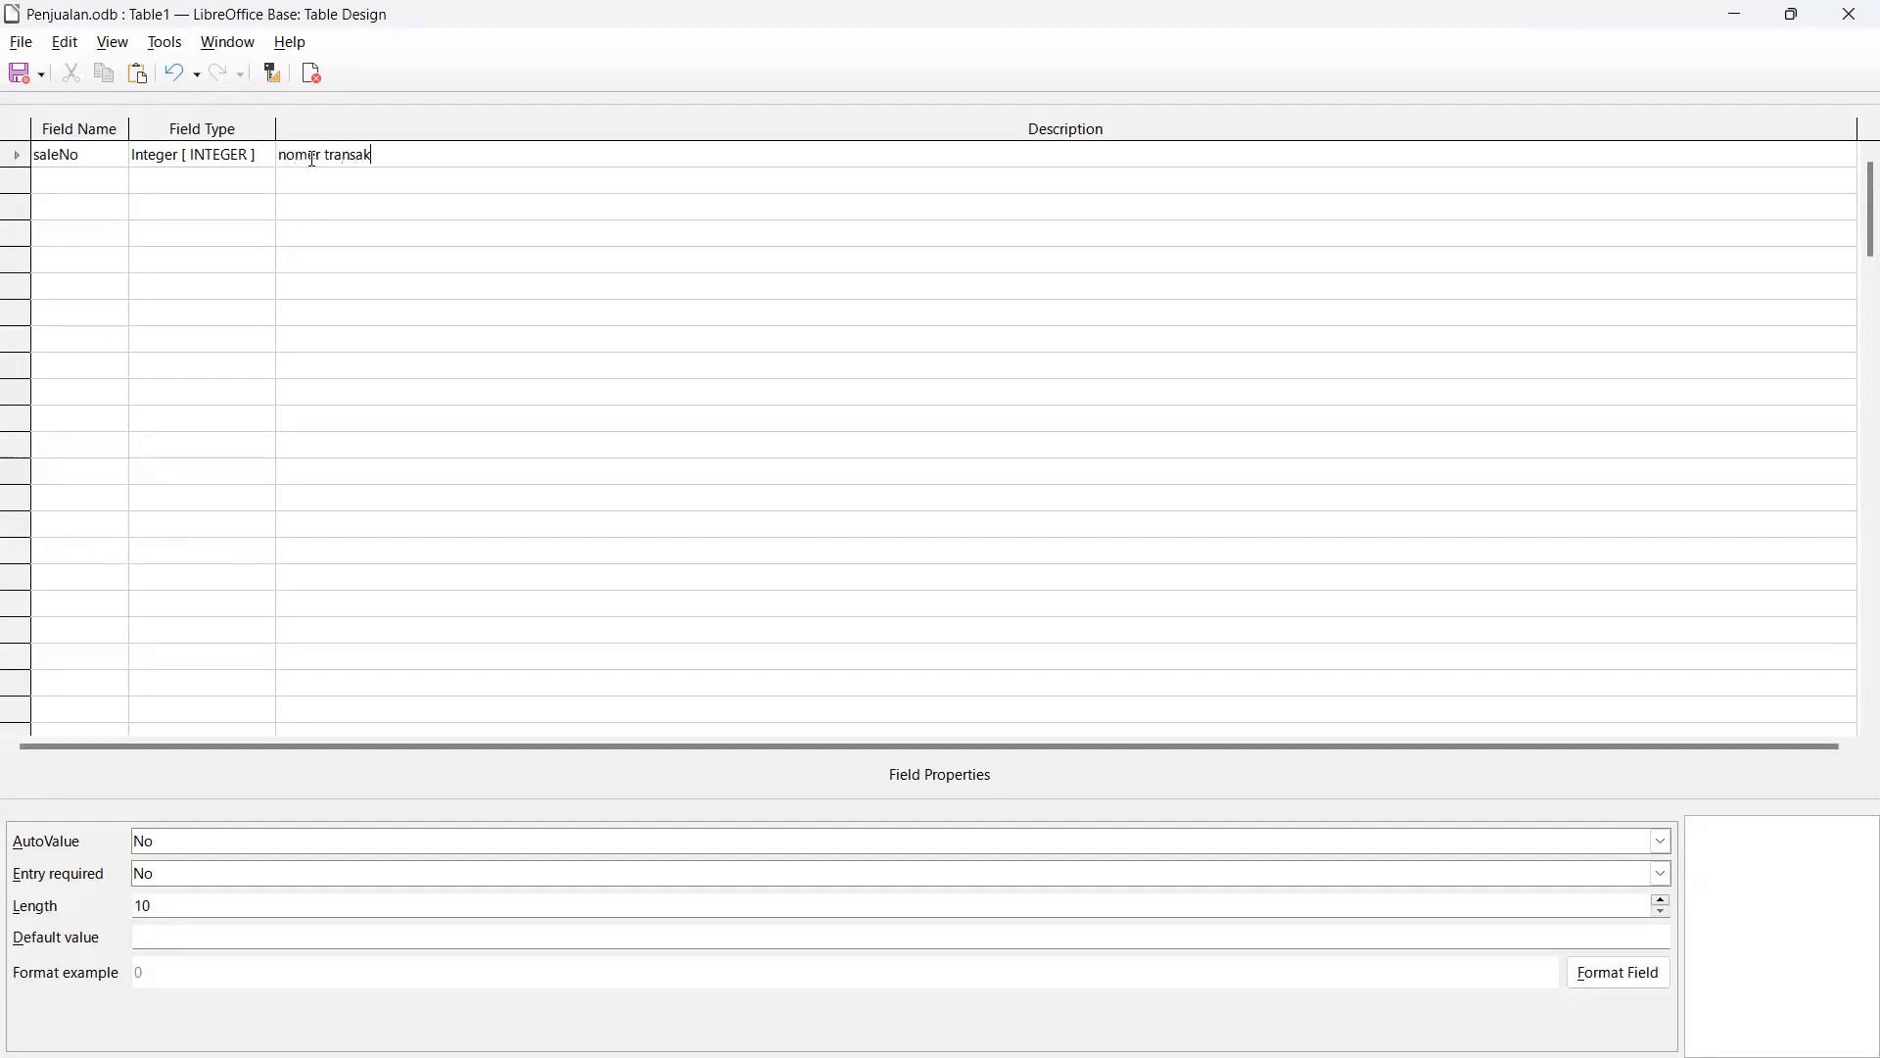
type("si penjualan")
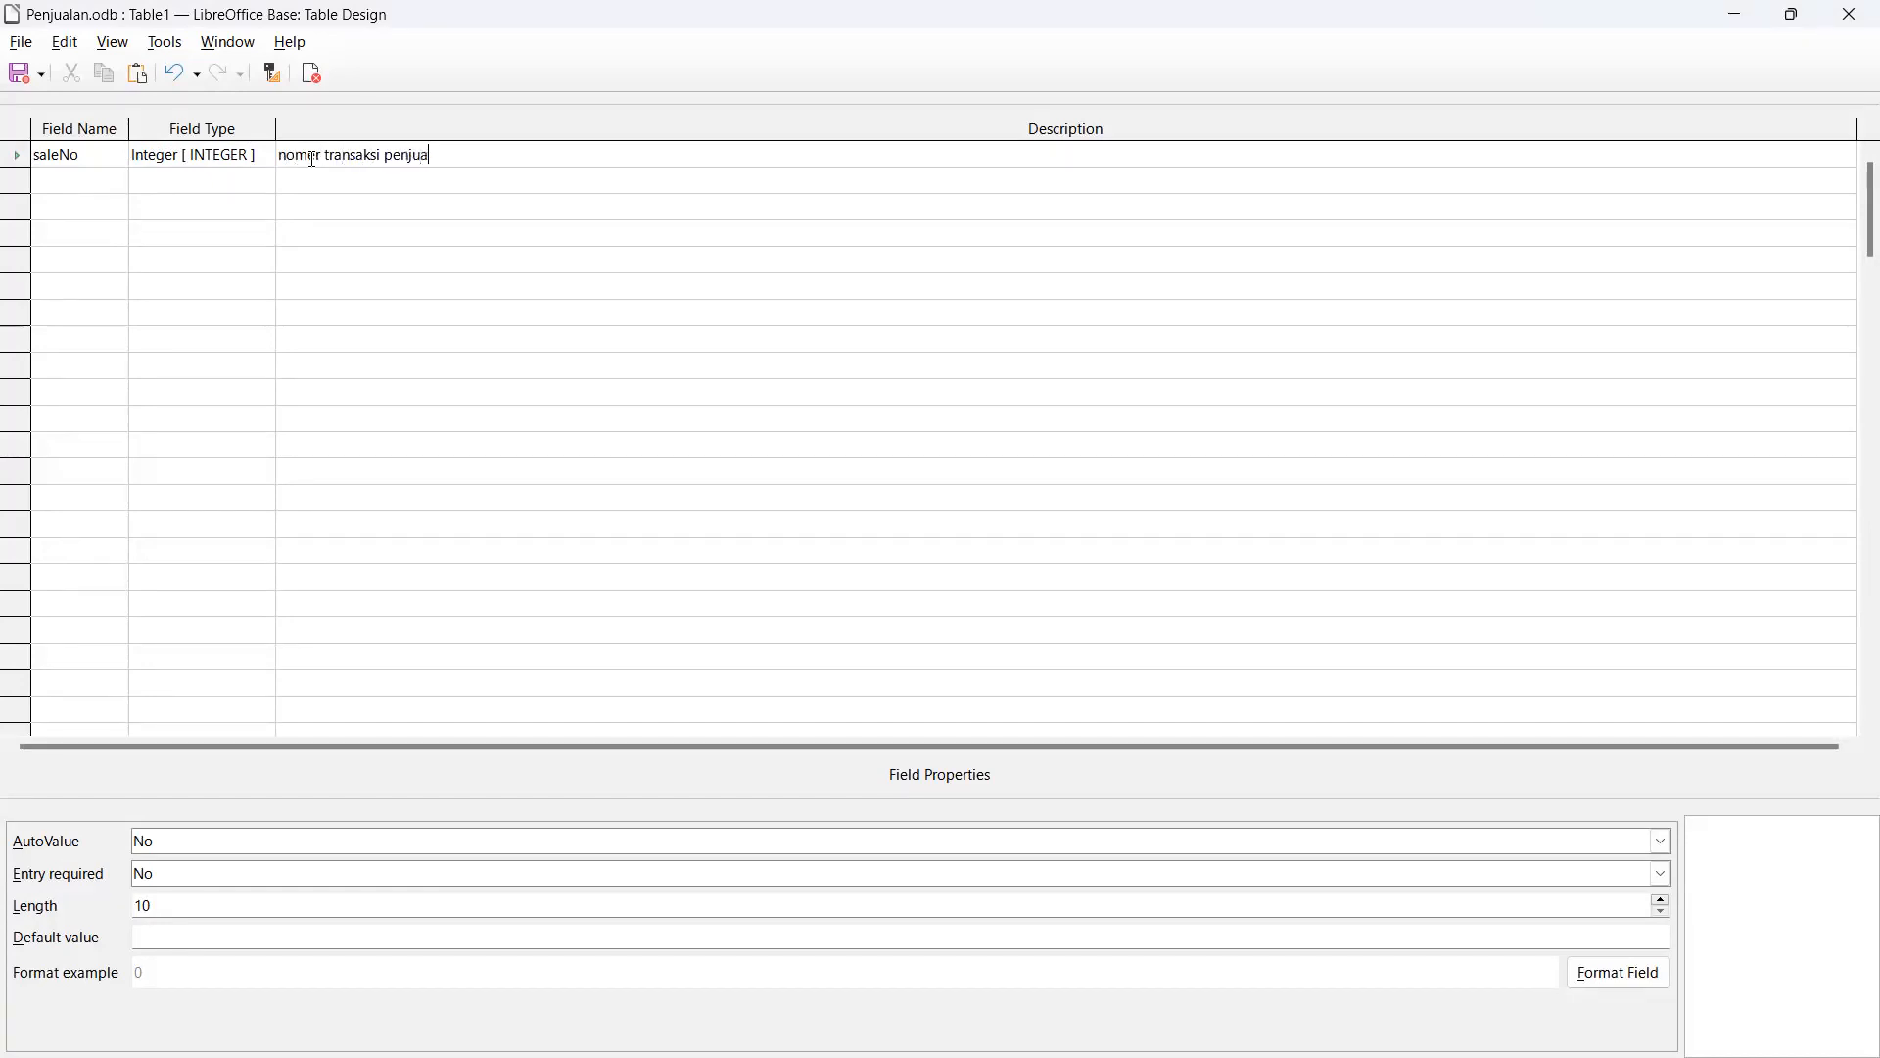
Step: Add a second field named Date with the type Date [ DATE ]
left_click(84, 182)
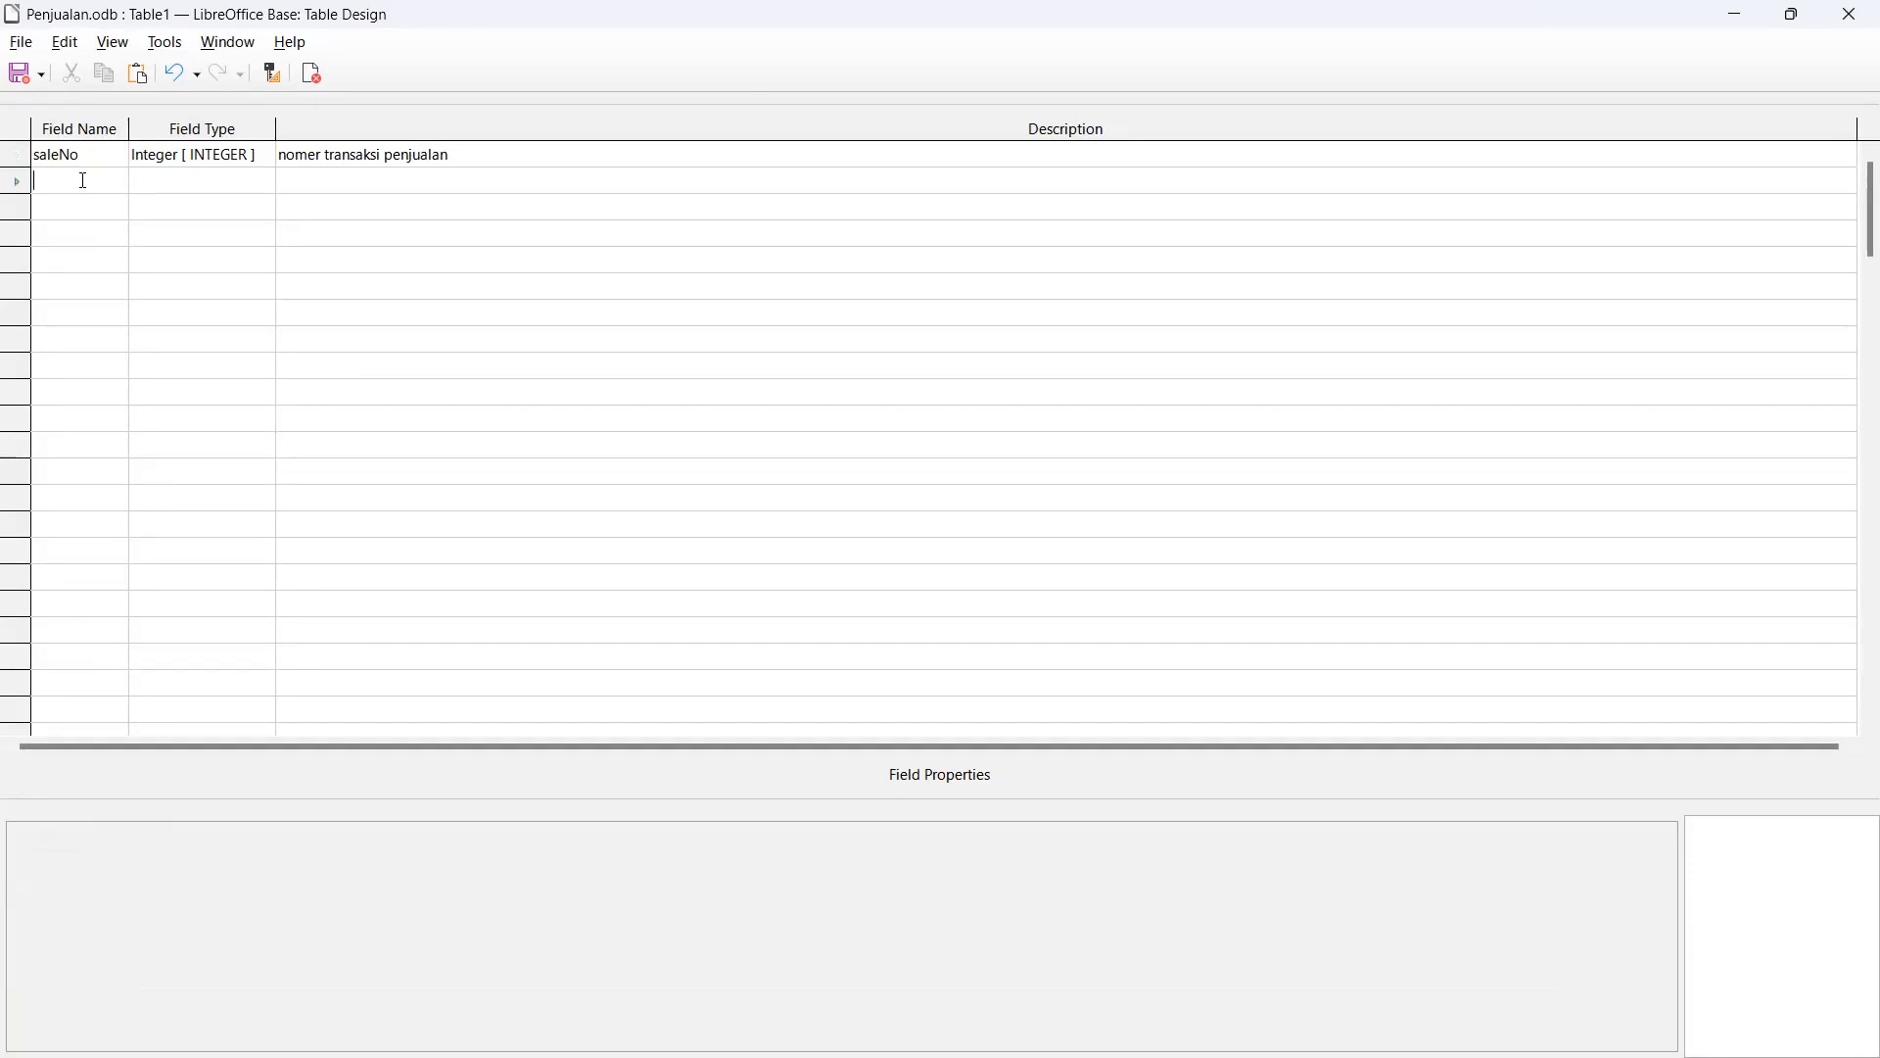
type("Date")
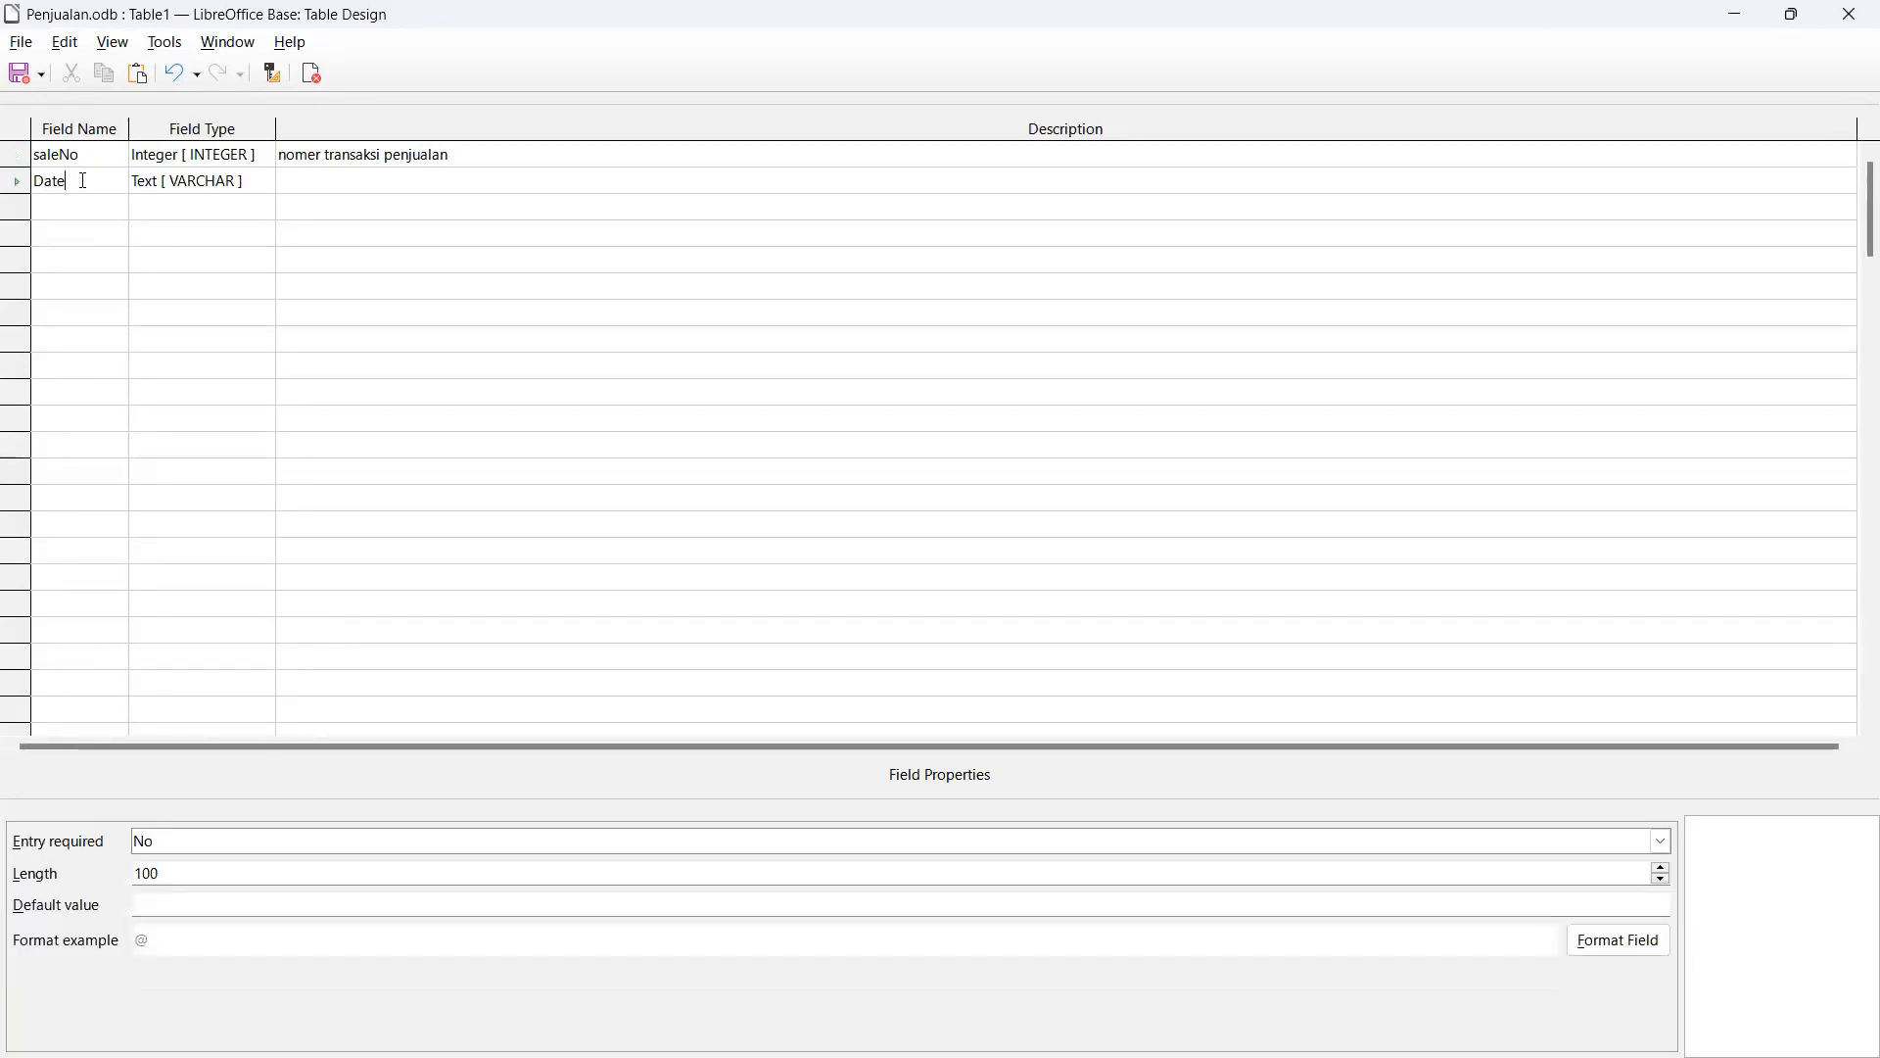
key("Tab")
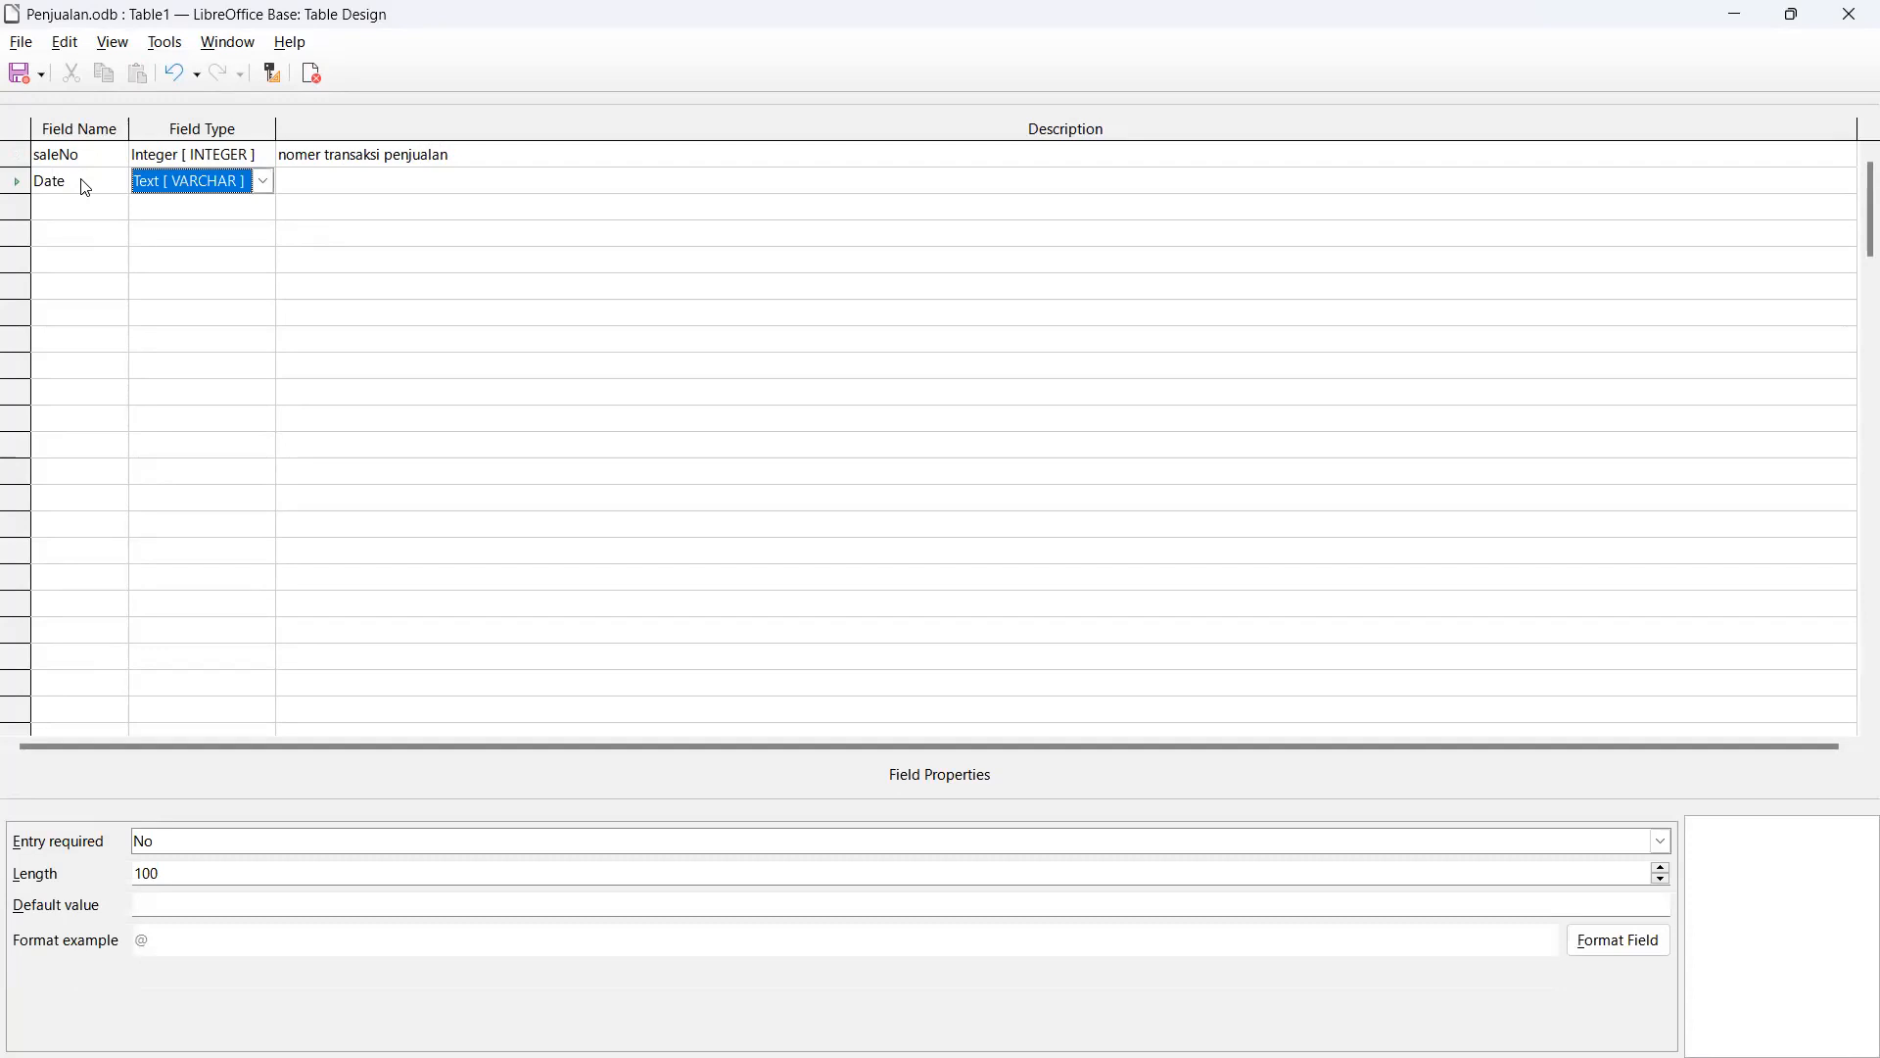
left_click(268, 186)
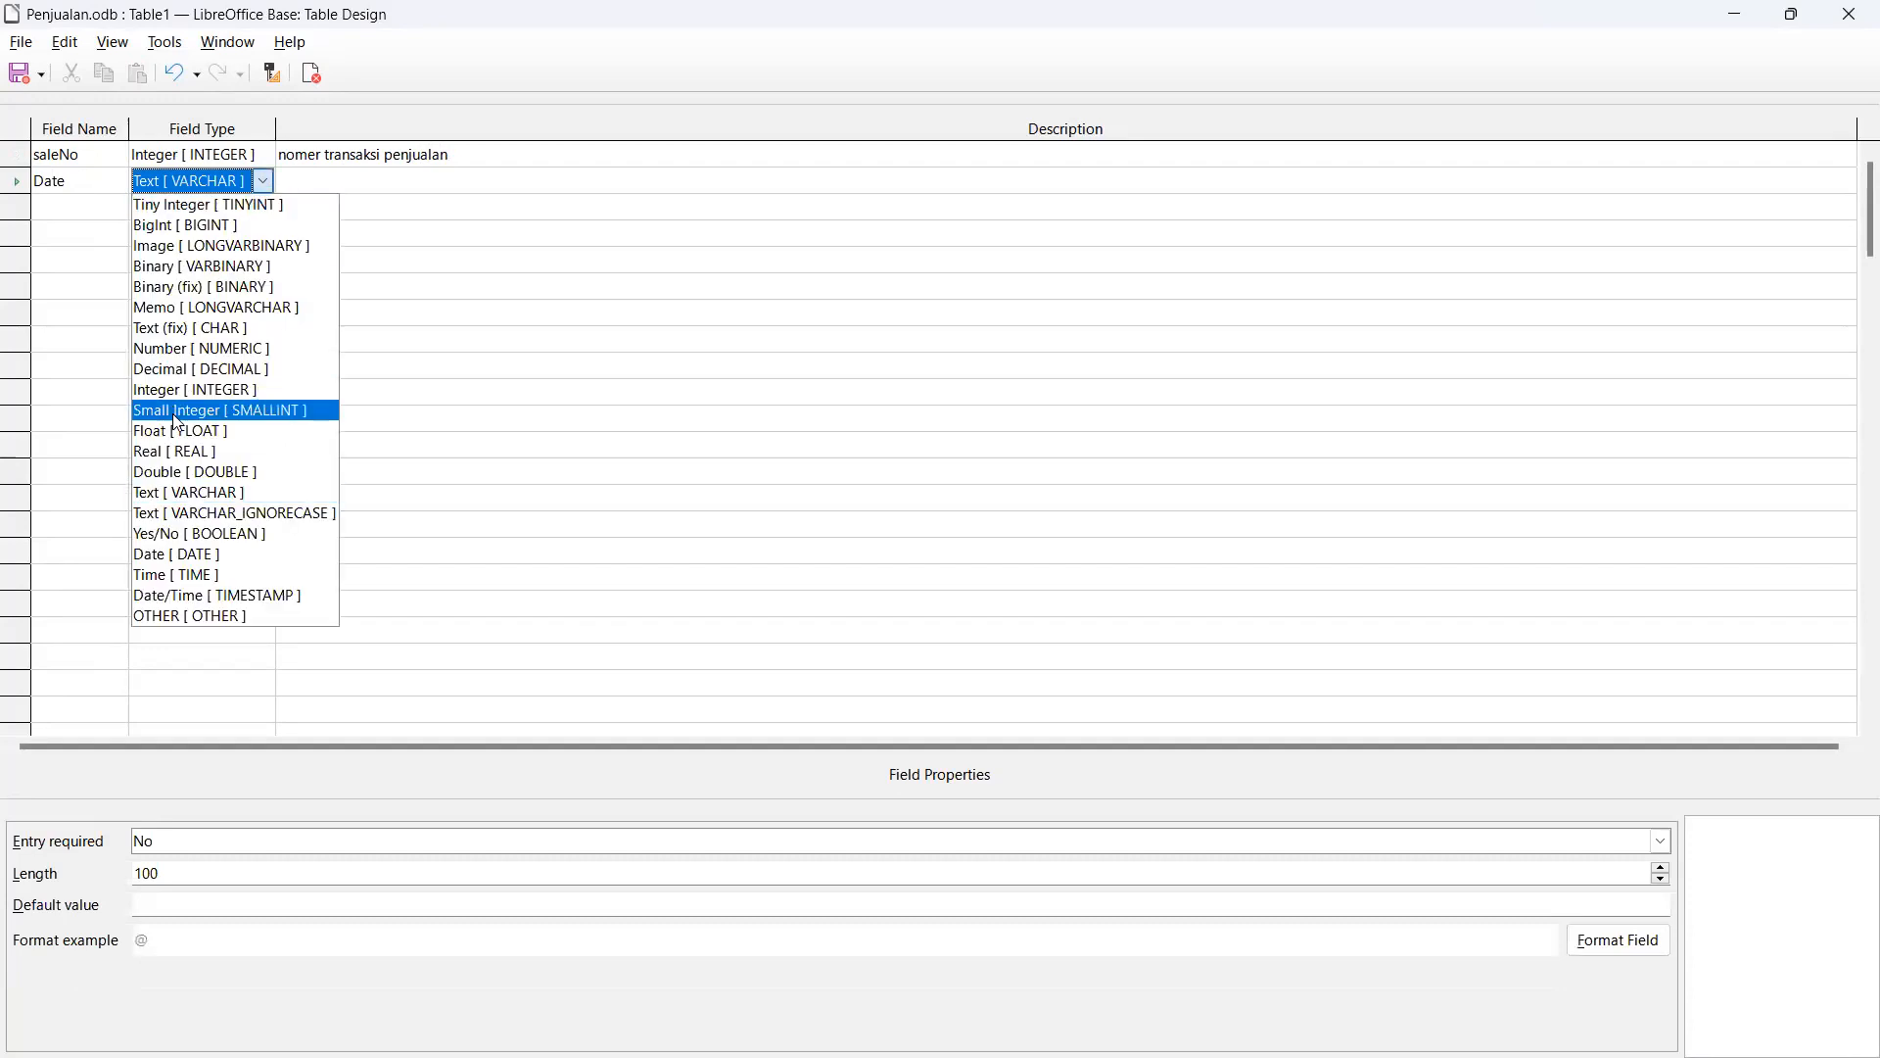
left_click(137, 554)
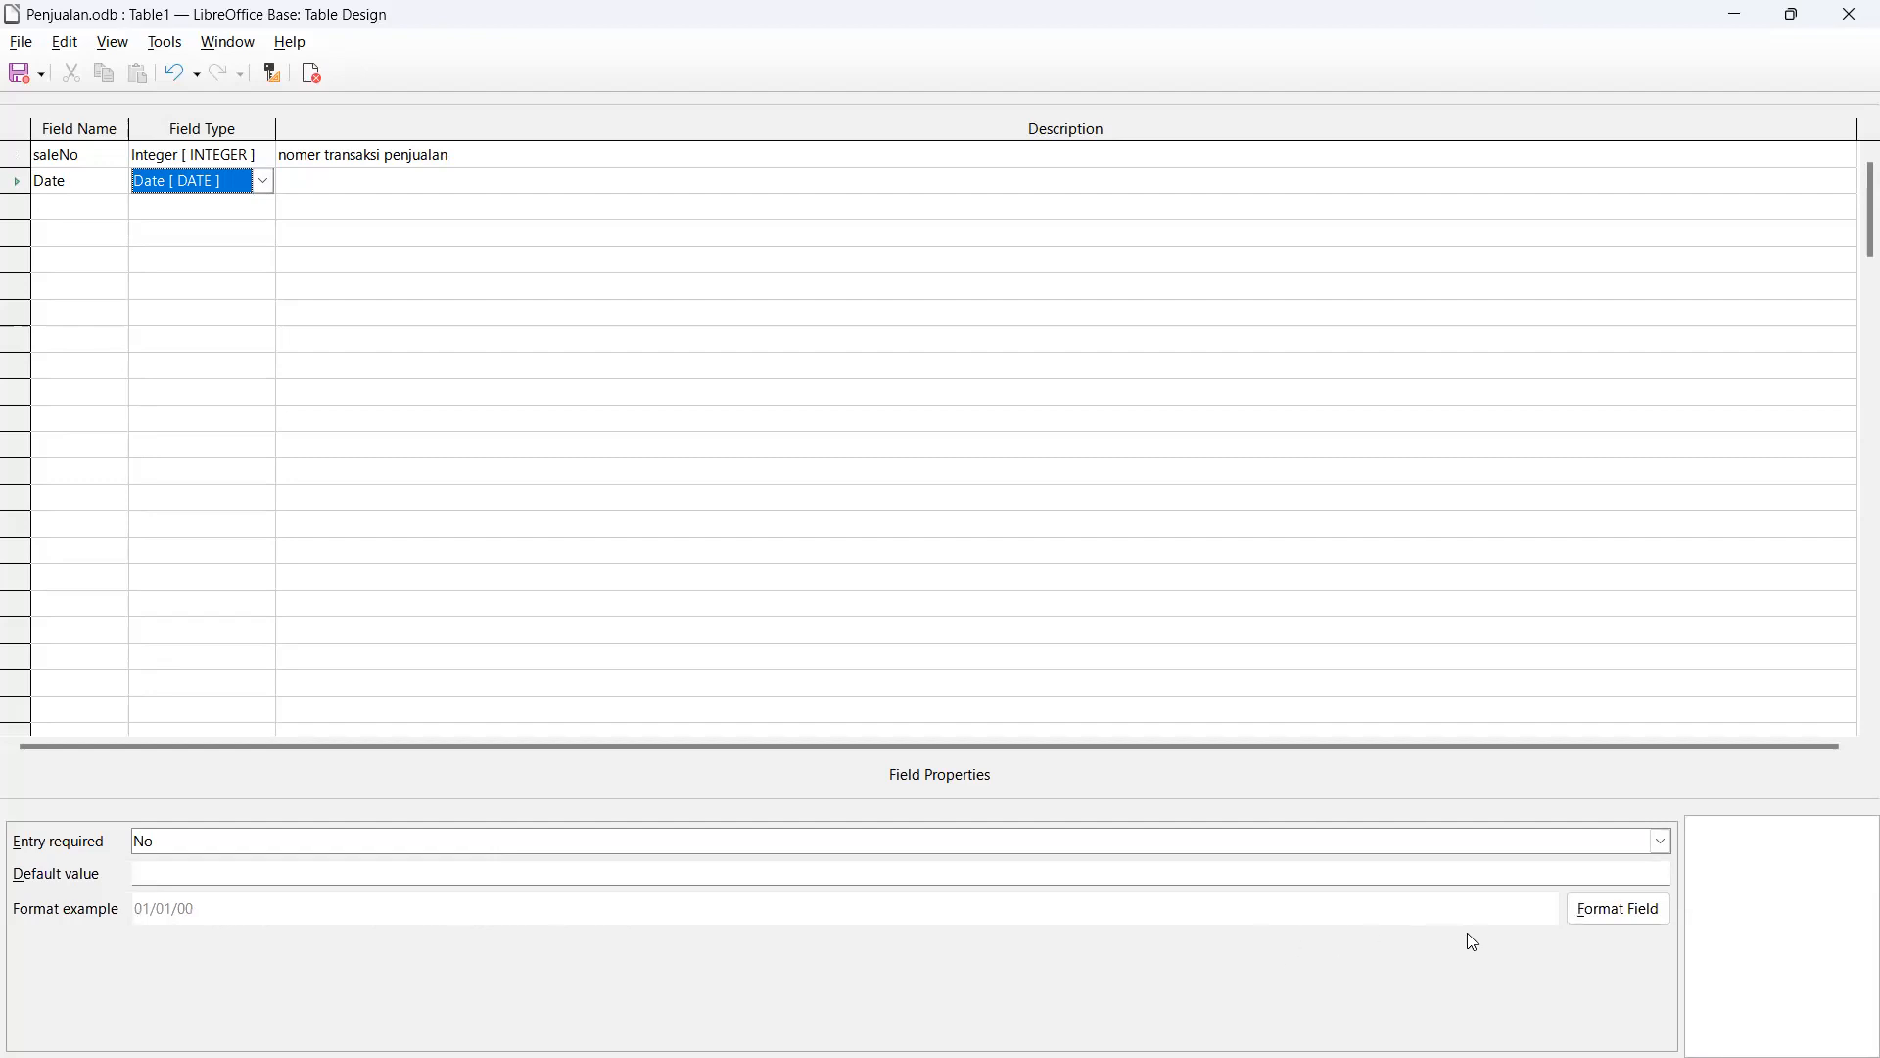
Step: Set the Date field's display format to the custom format code DD/MM/YYYY
left_click(1591, 913)
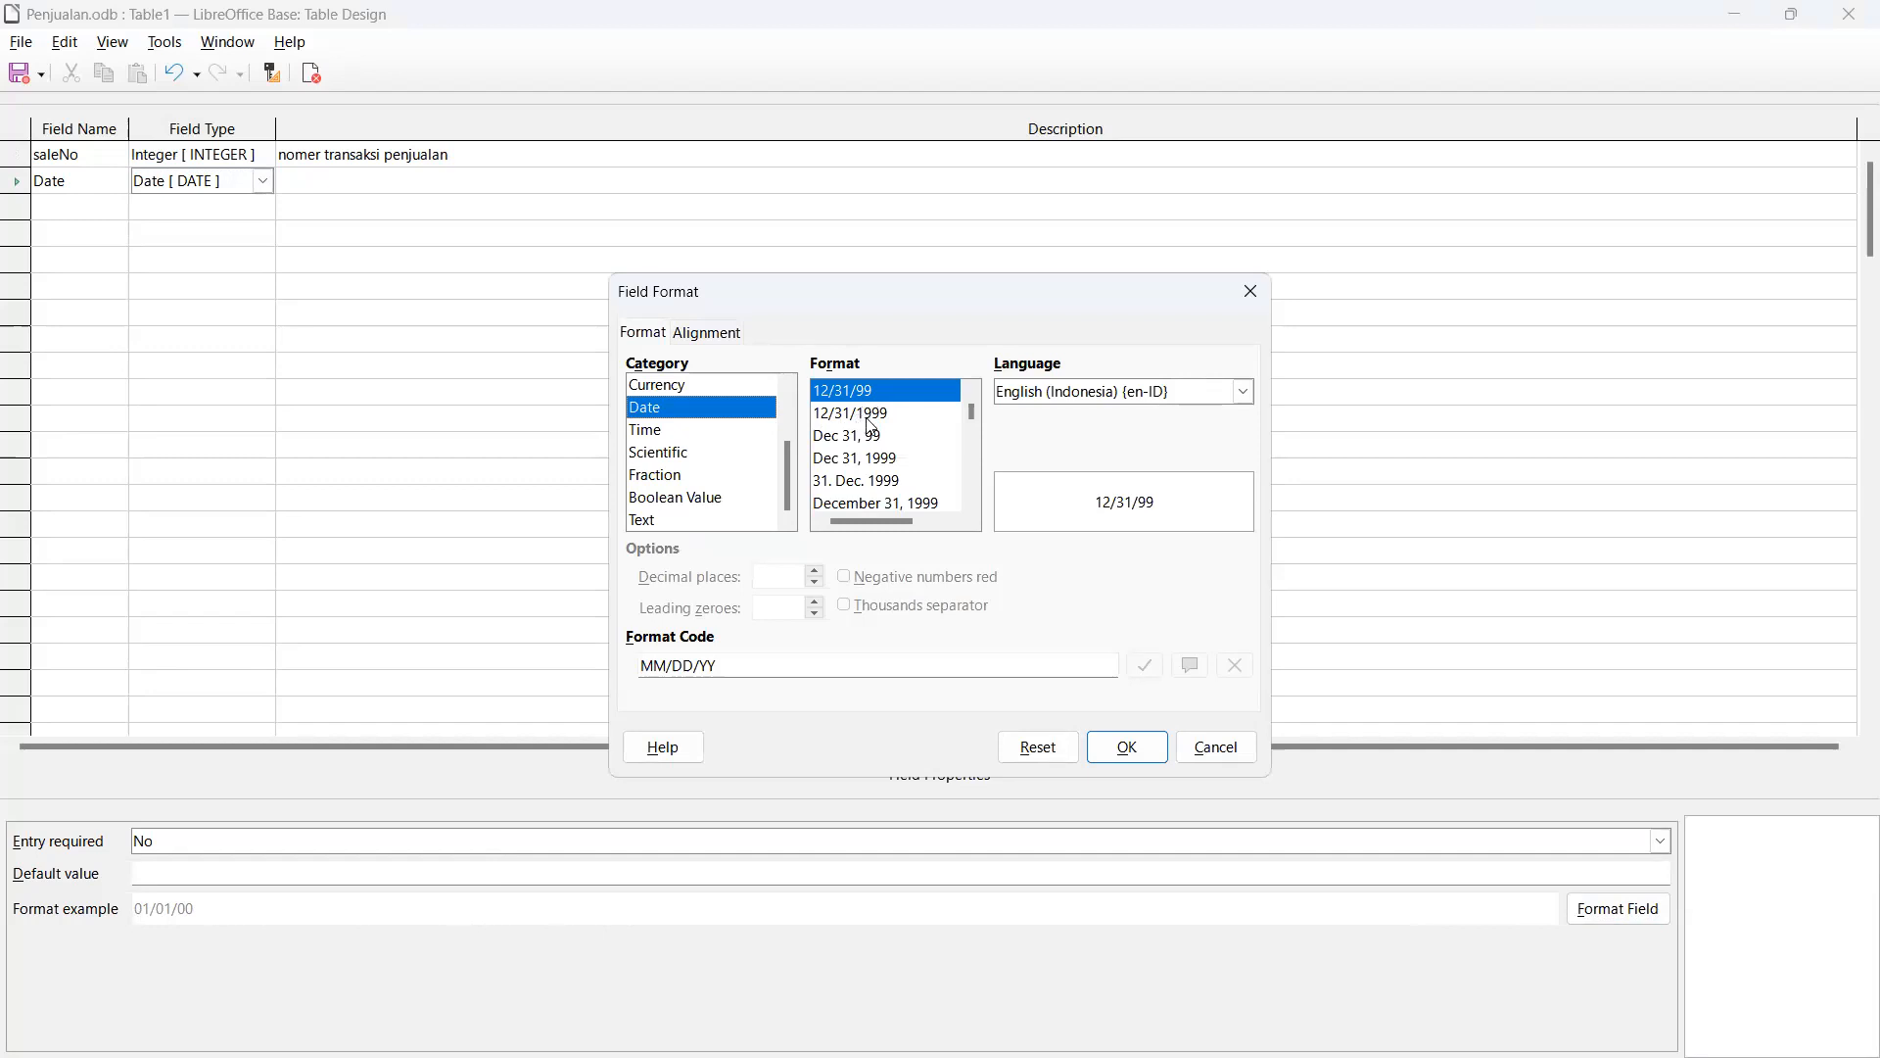
scroll(863, 462, "down", 1)
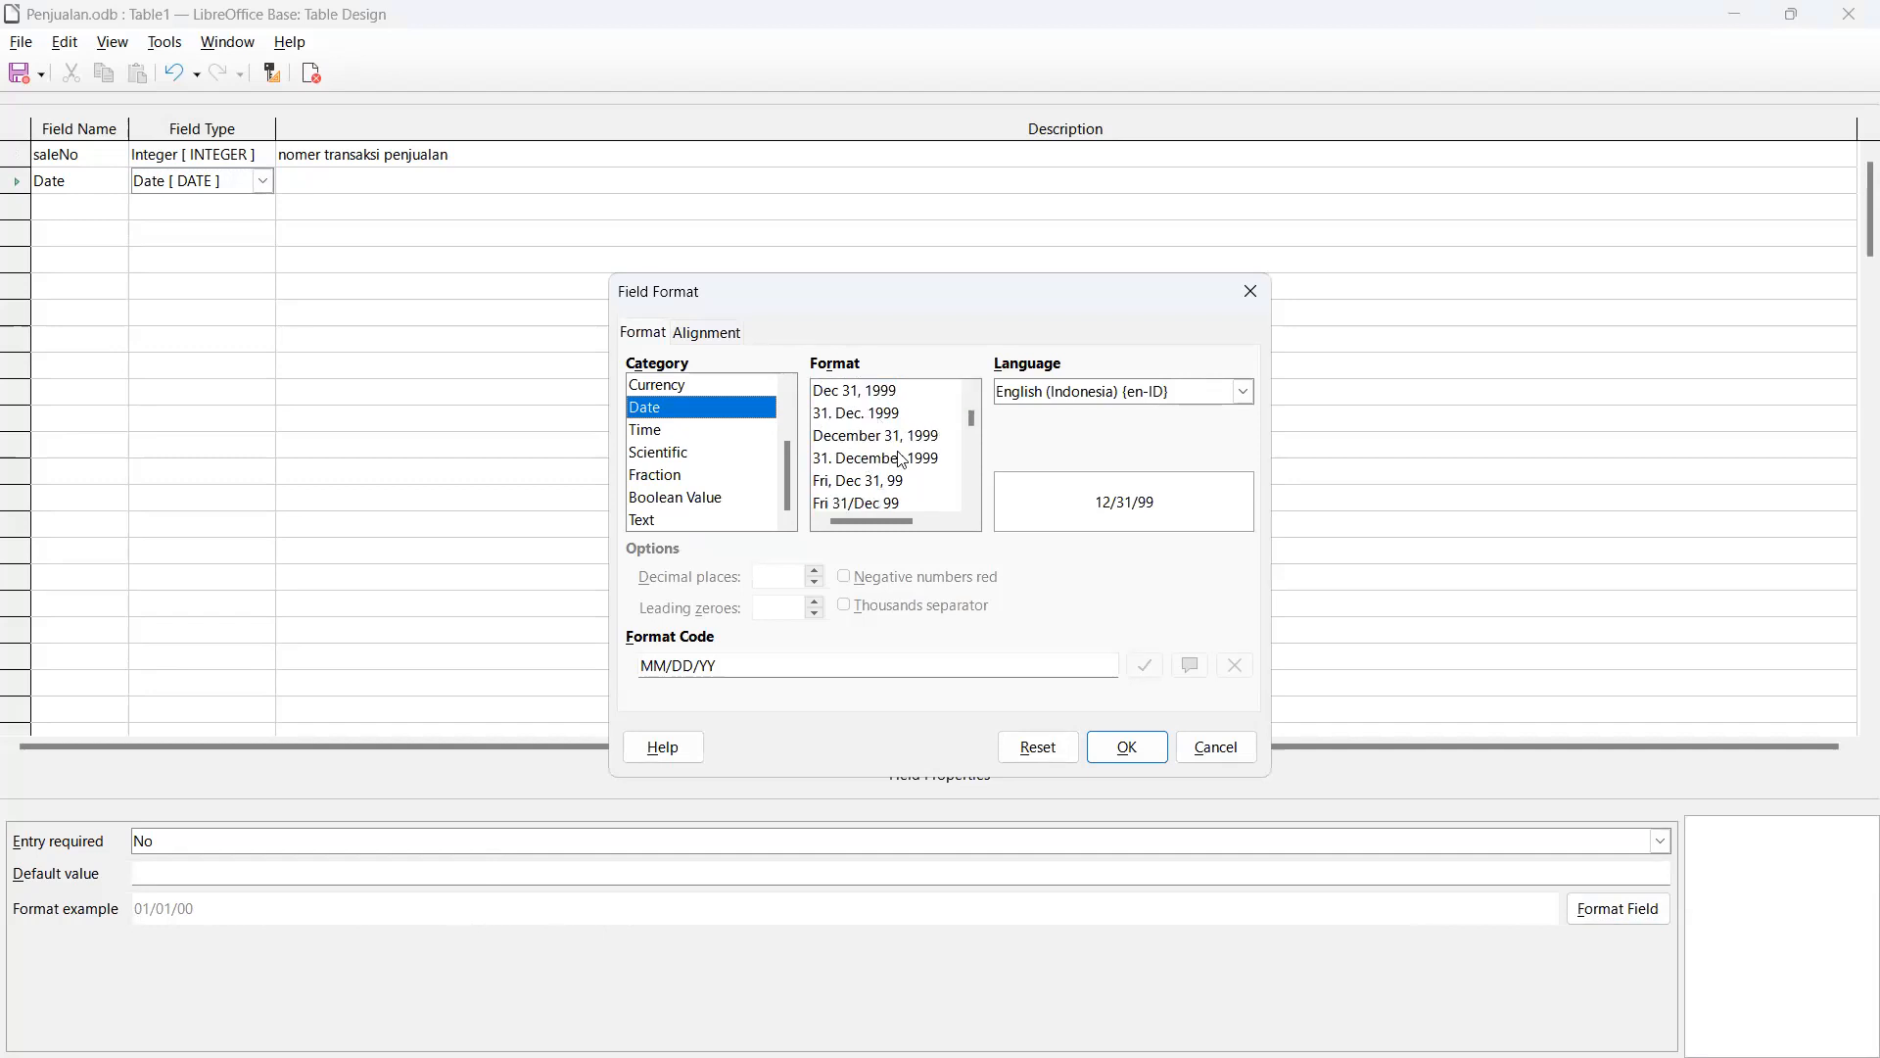
scroll(901, 460, "down", 2)
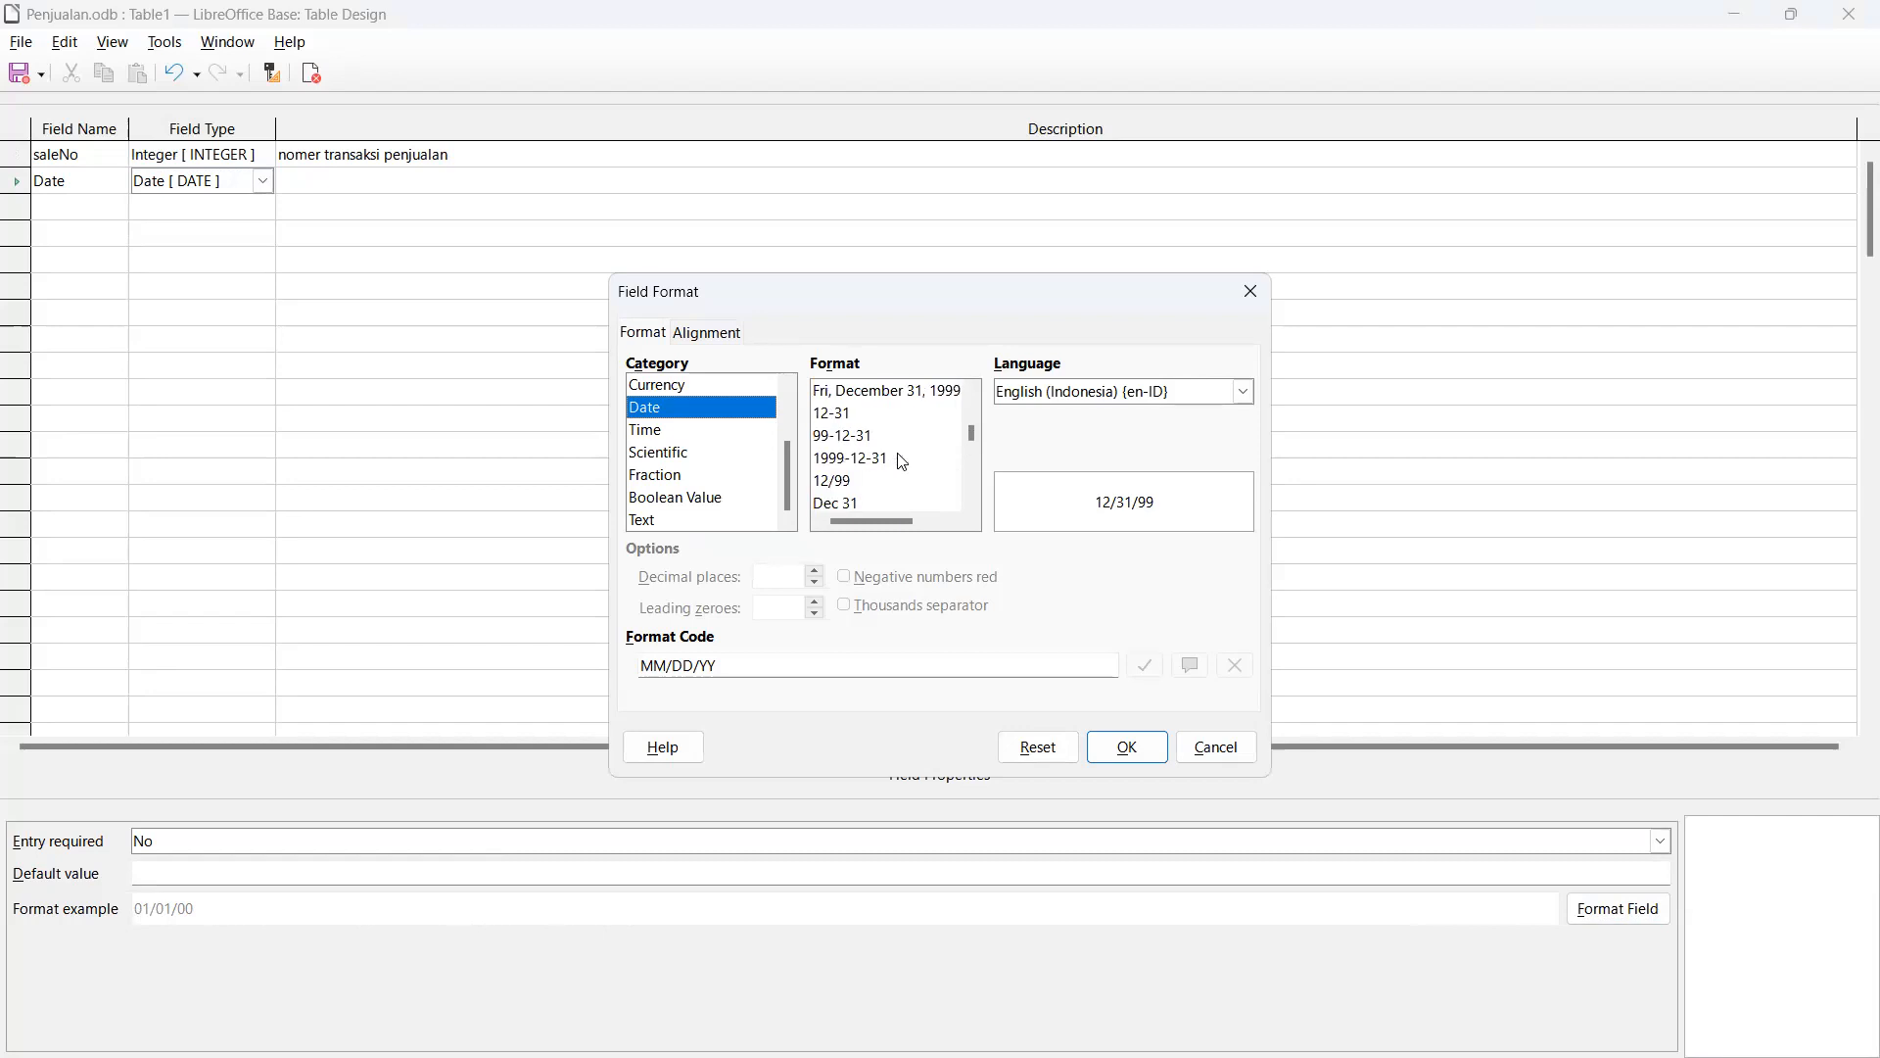
scroll(902, 462, "down", 1)
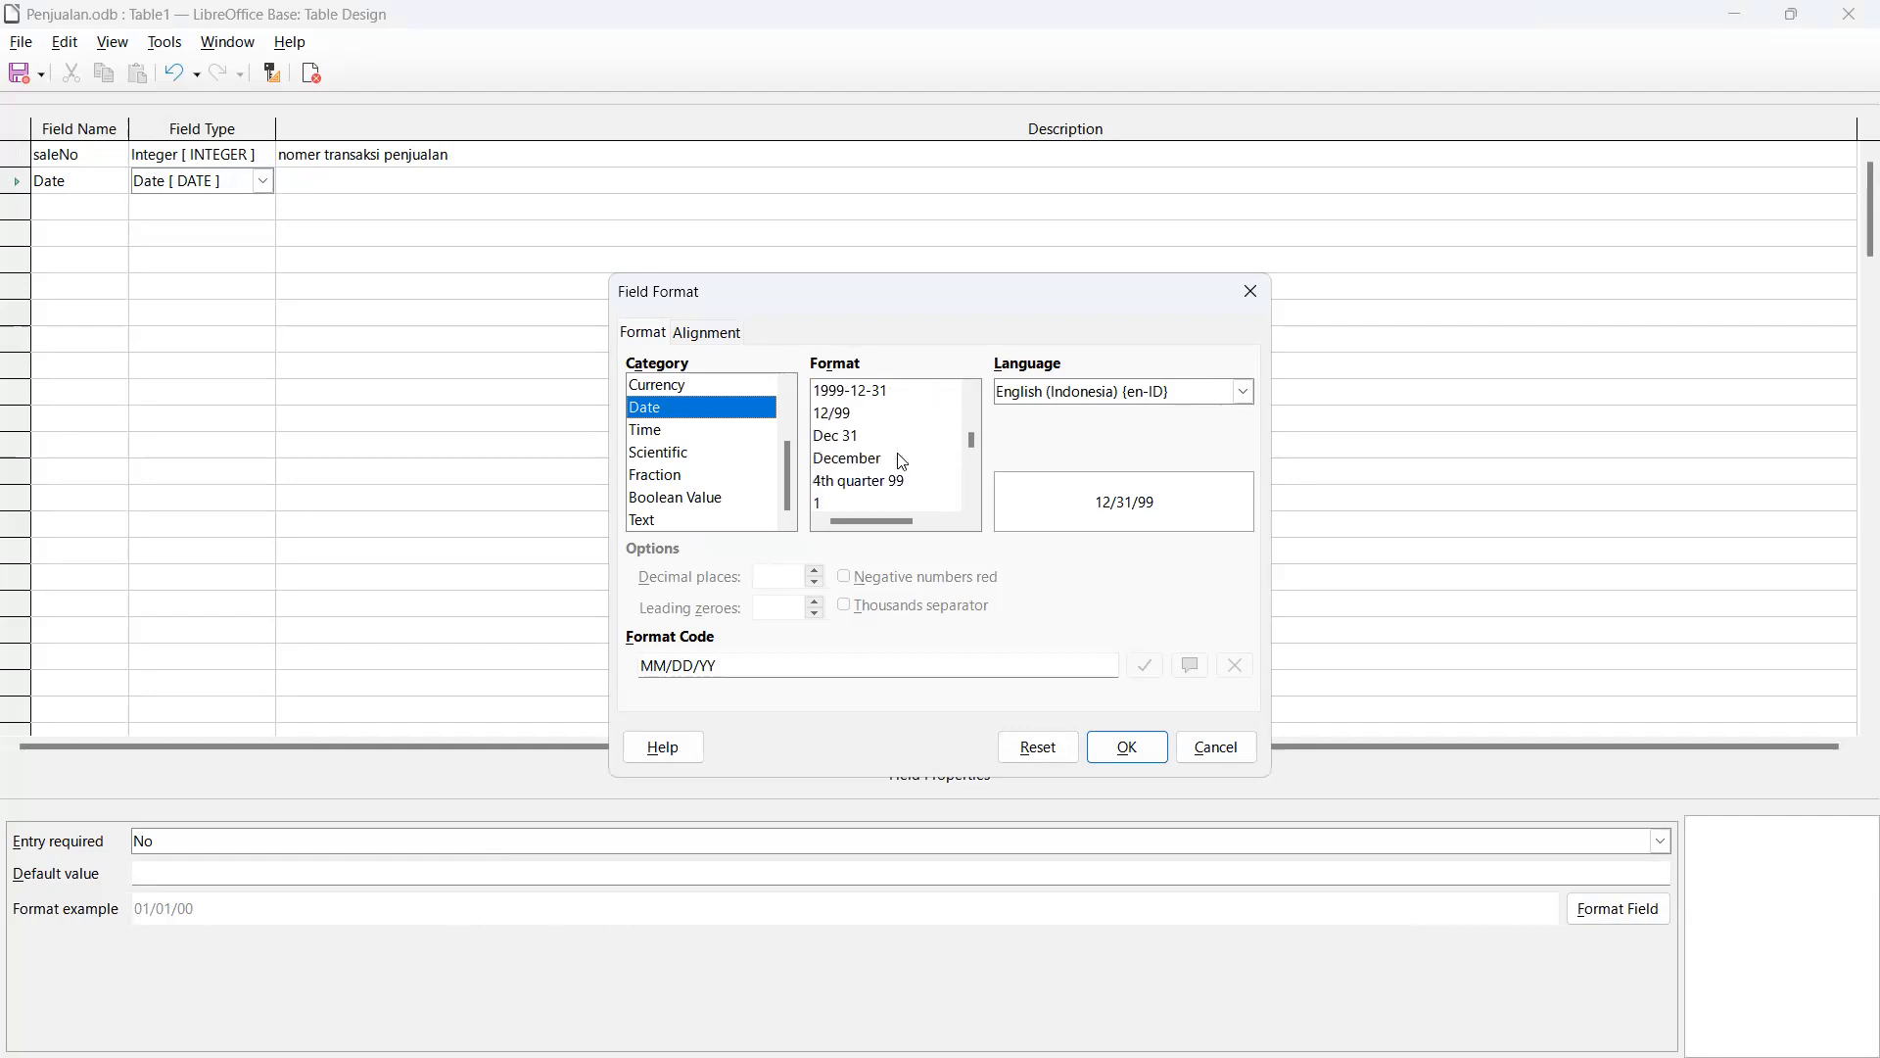
scroll(902, 461, "down", 3)
scroll(902, 461, "down", 3)
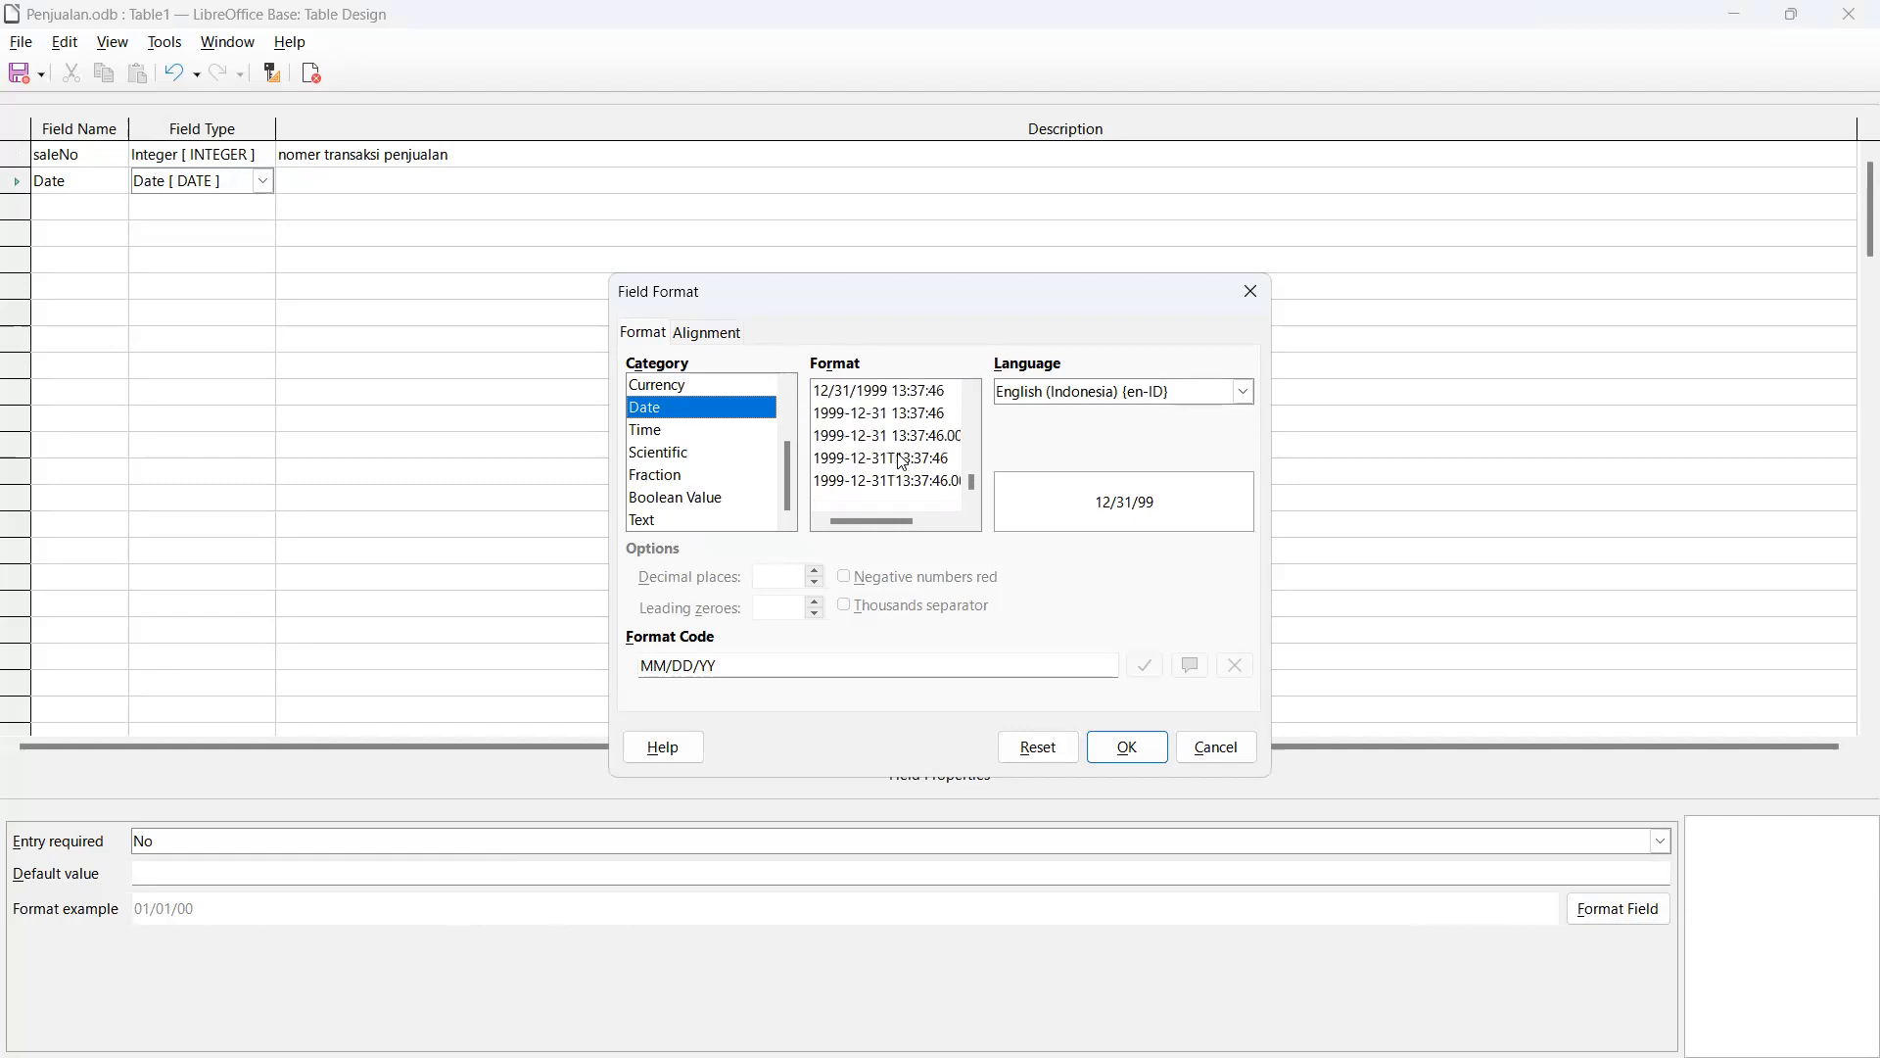
scroll(902, 462, "up", 10)
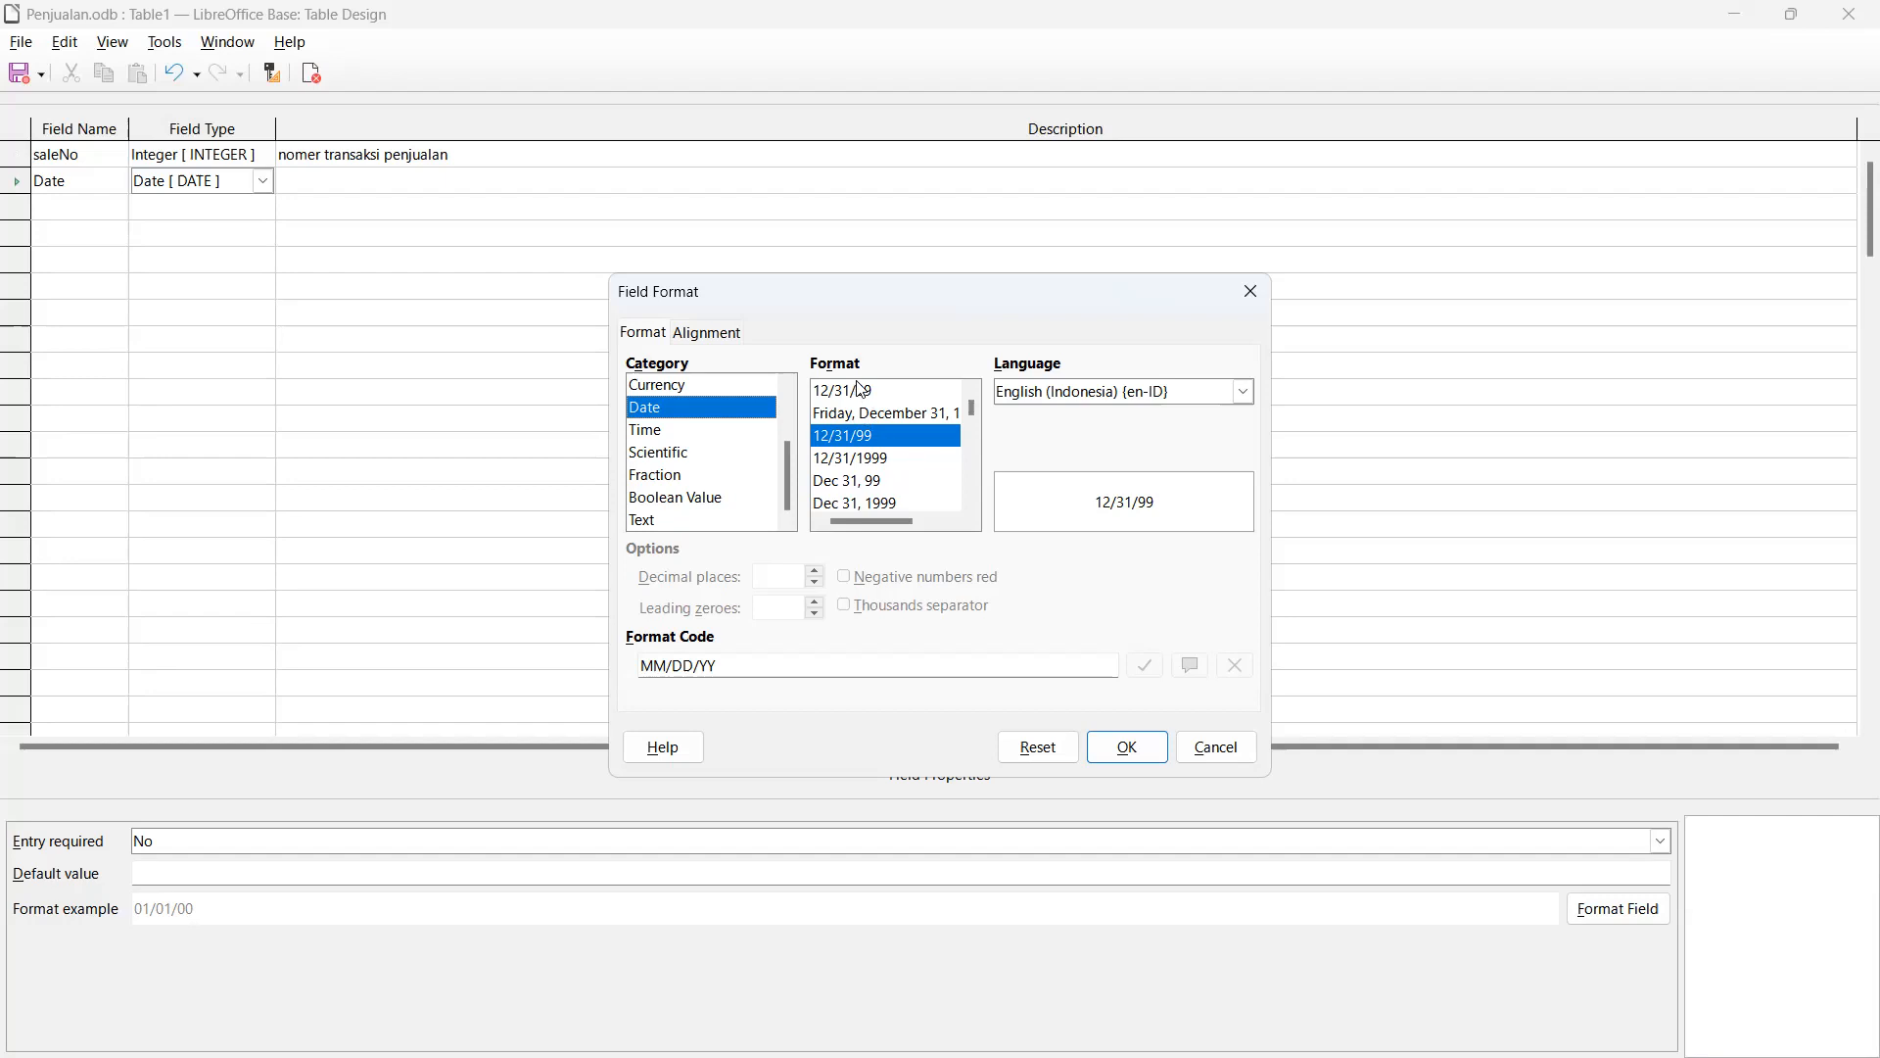
left_click(873, 460)
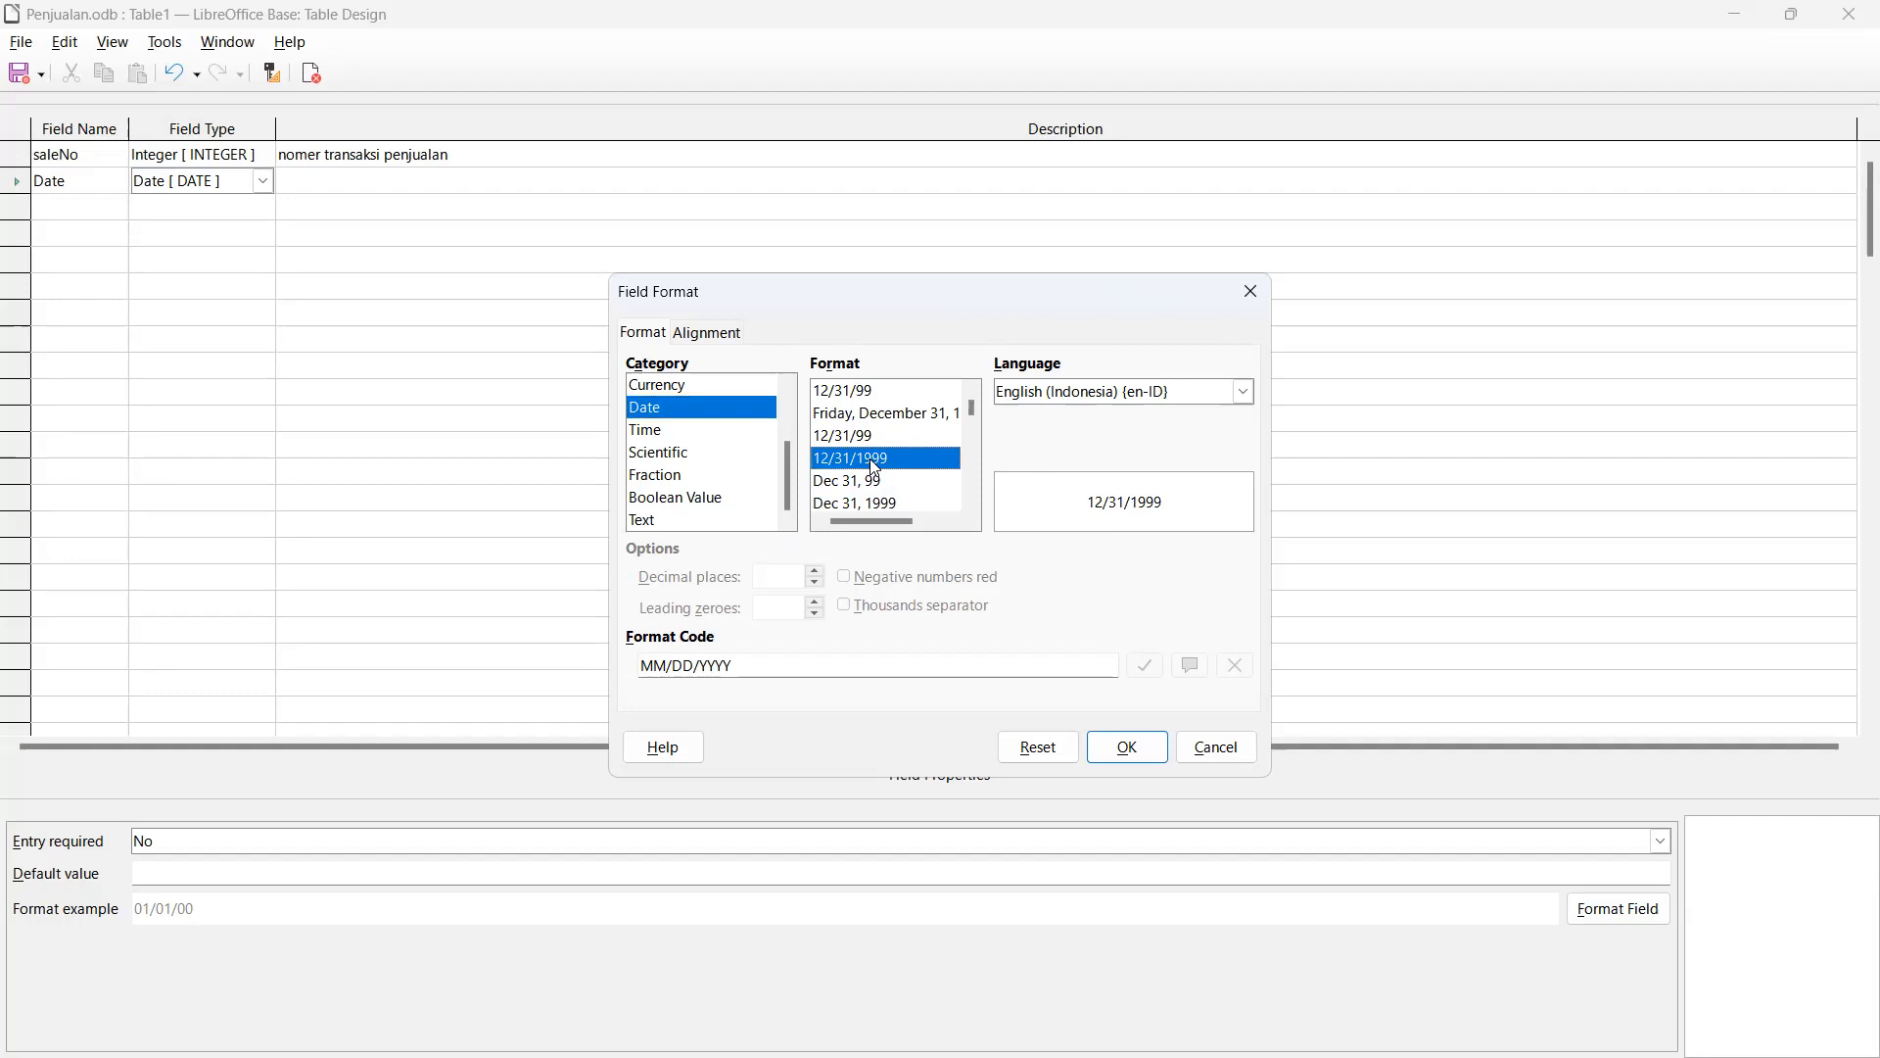
left_click(804, 667)
key("BackSpace")
key("BackSpace")
key("BackSpace")
key("BackSpace")
key("BackSpace")
key("BackSpace")
key("BackSpace")
key("BackSpace")
key("BackSpace")
key("BackSpace")
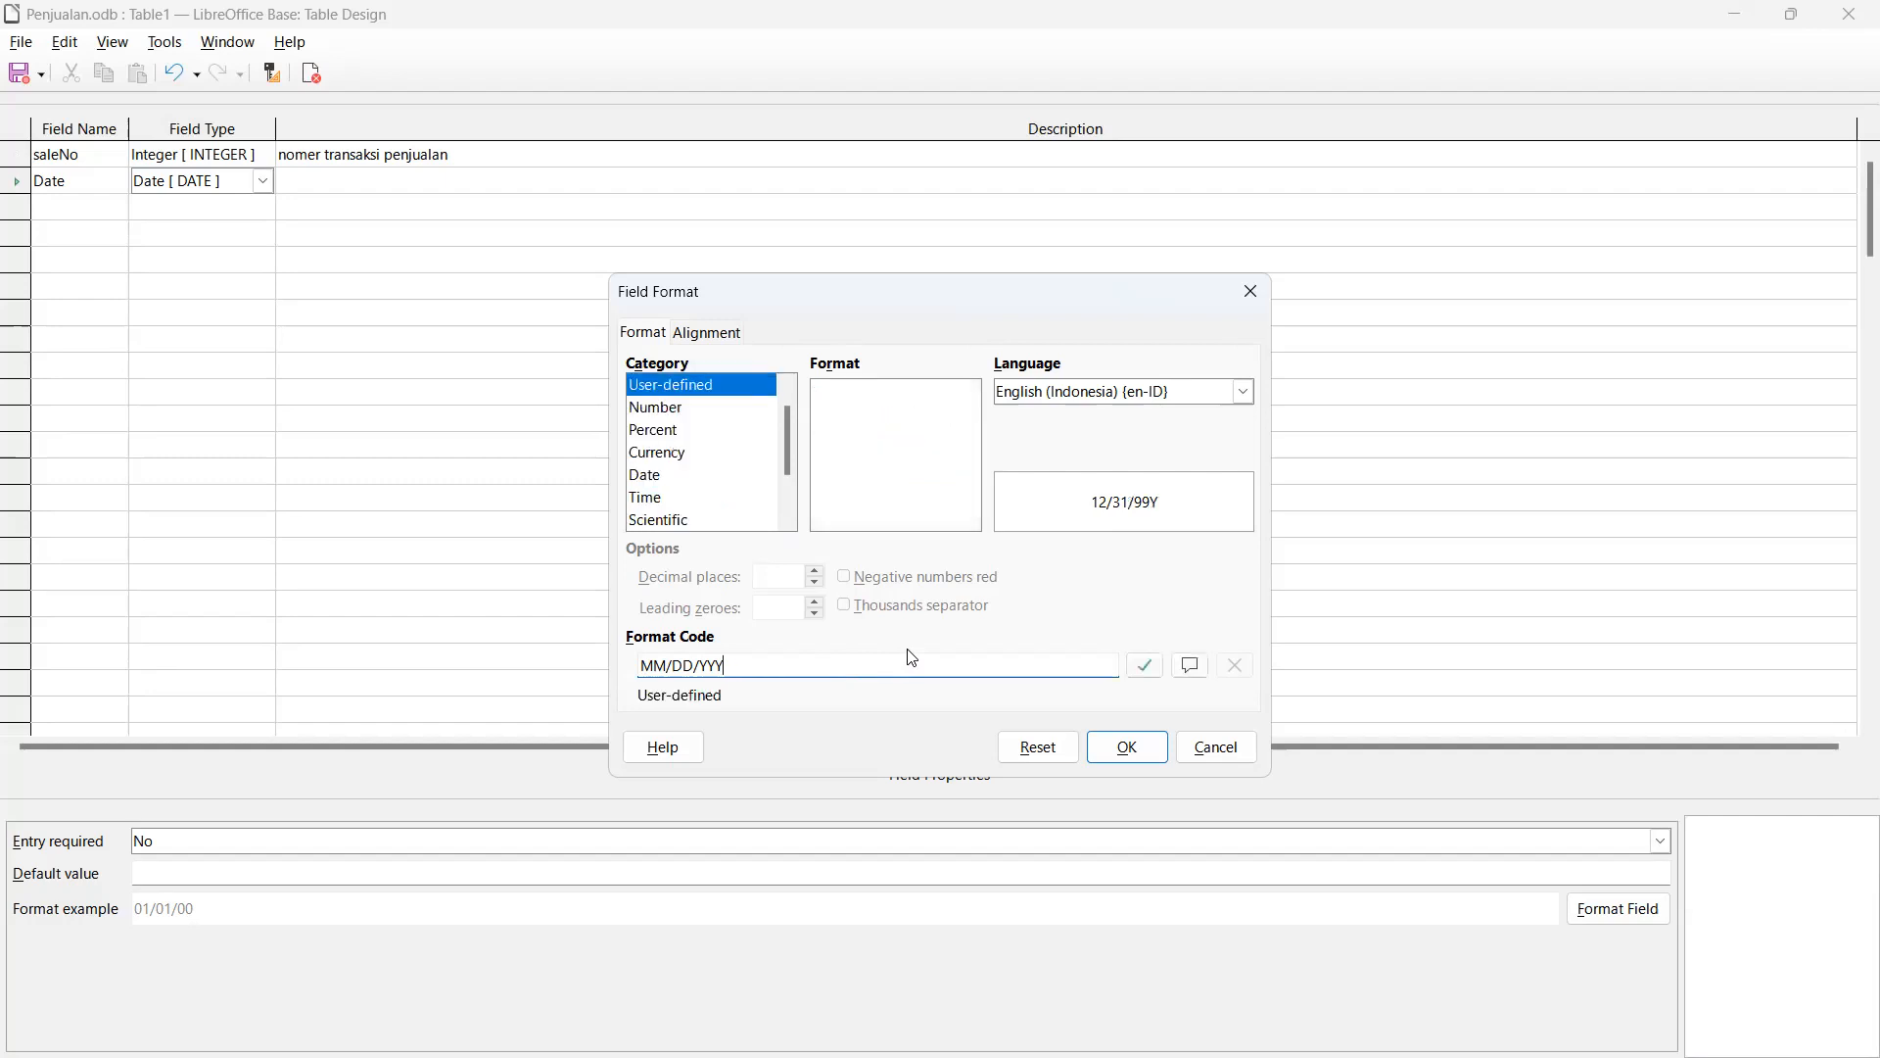
type("DD/MM/YYYY")
left_click(1128, 749)
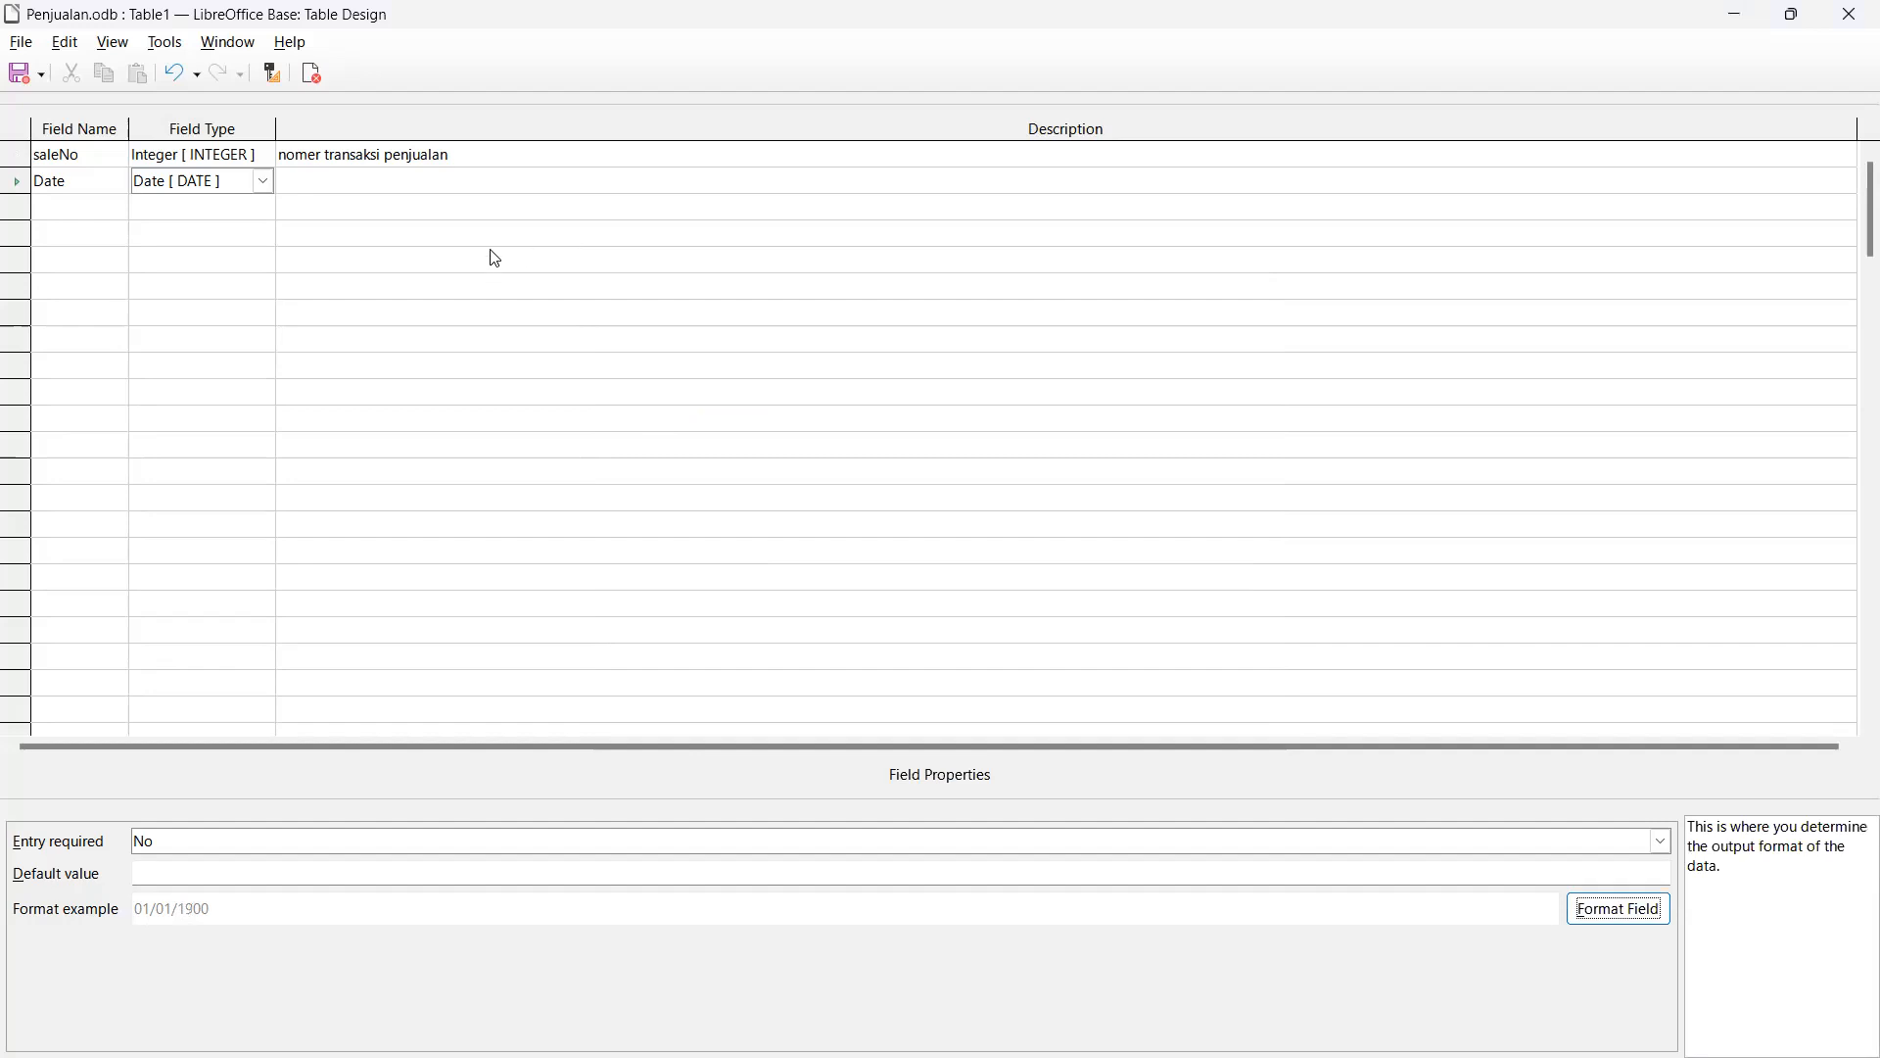
Step: Describe the Date field as "tanggal dengan format DD/MM/YYYY contoh 31/12/2023"
left_click(340, 184)
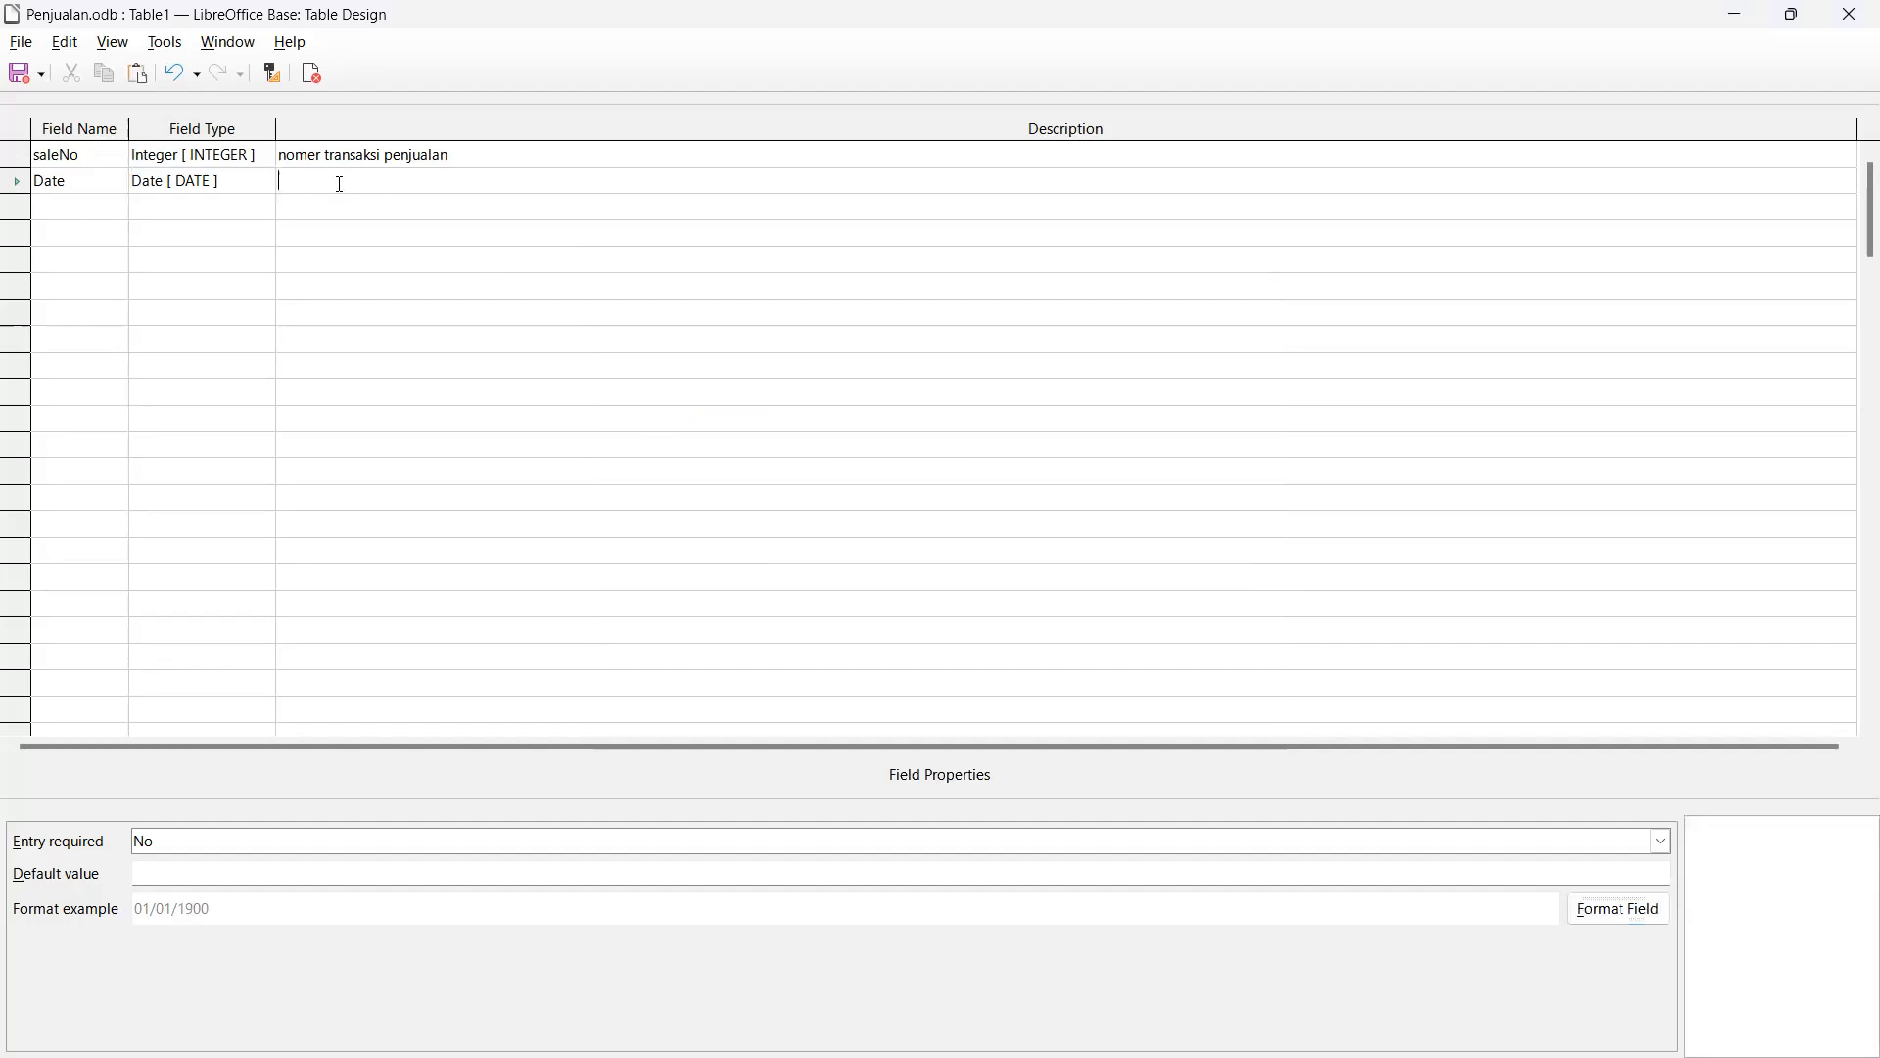
type("tanggal cengan format DD/MM?YYYY")
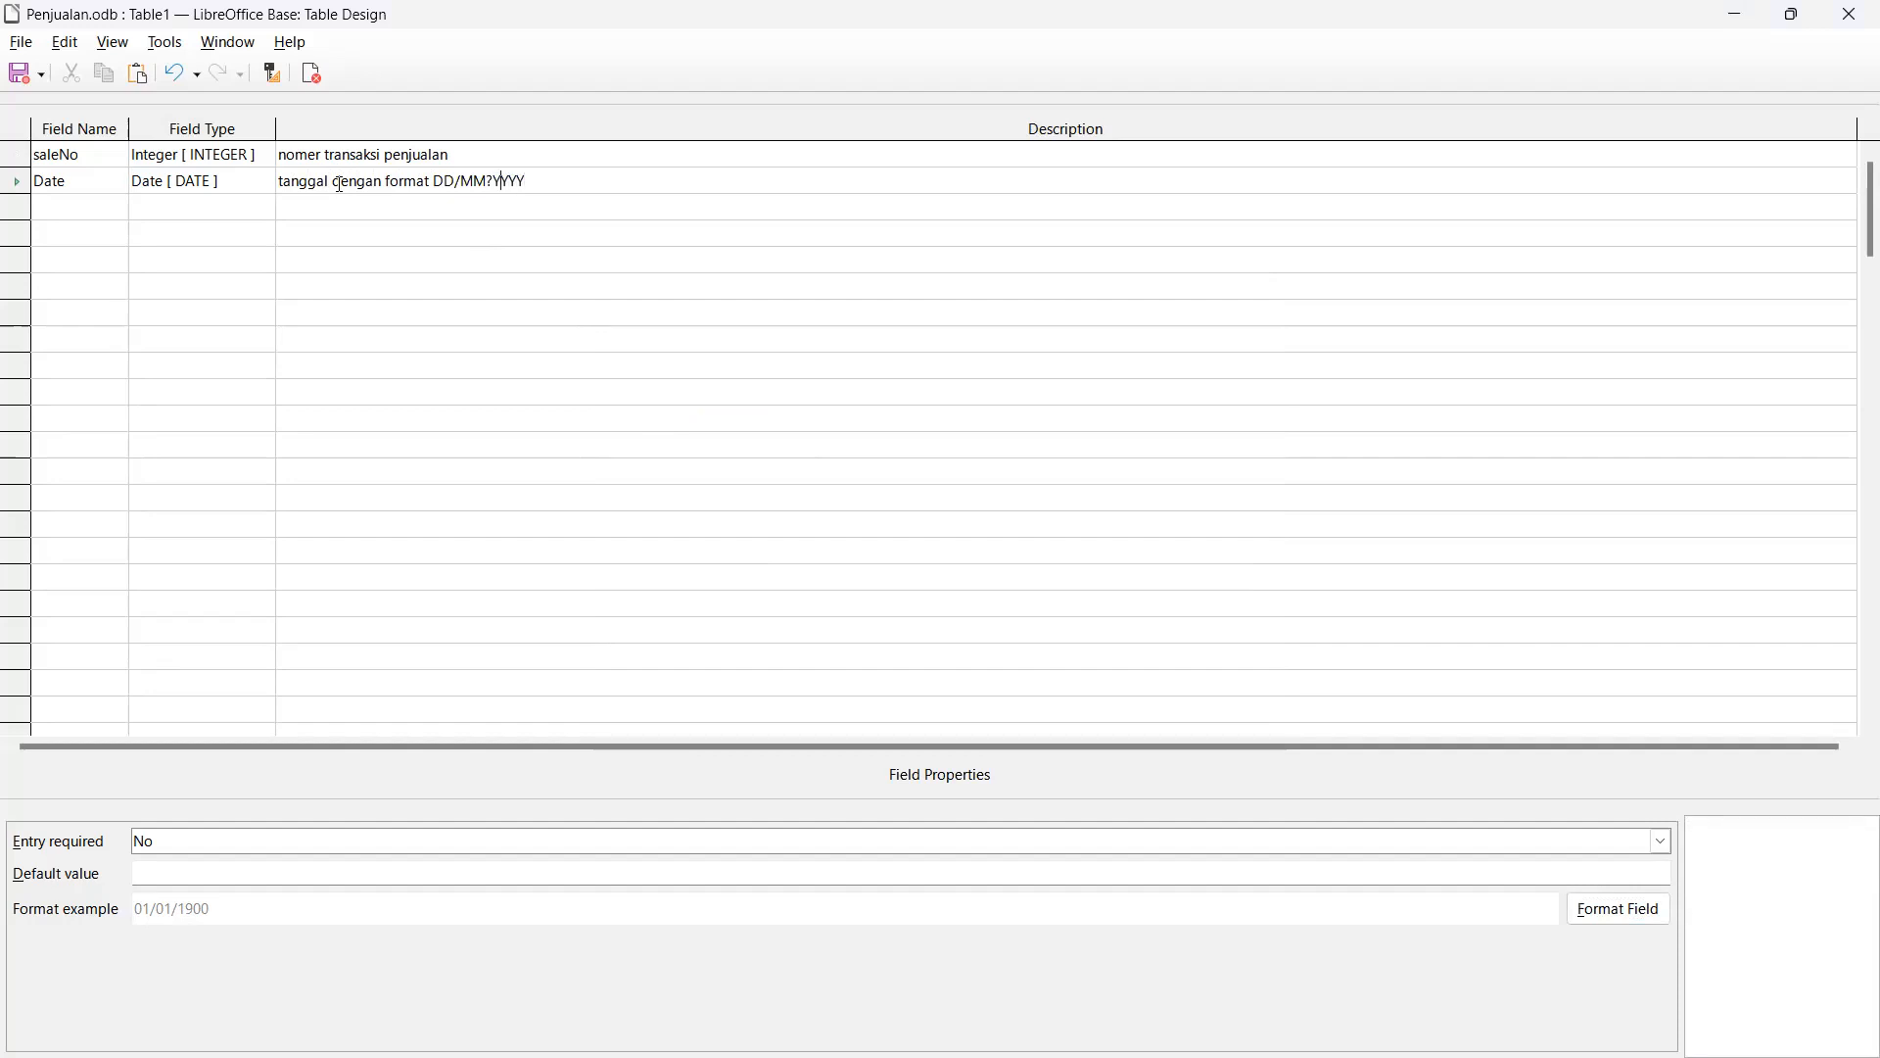
key("Left")
key("Left")
key("Left")
key("Left")
key("BackSpace")
type("/")
left_click(569, 186)
type("conto")
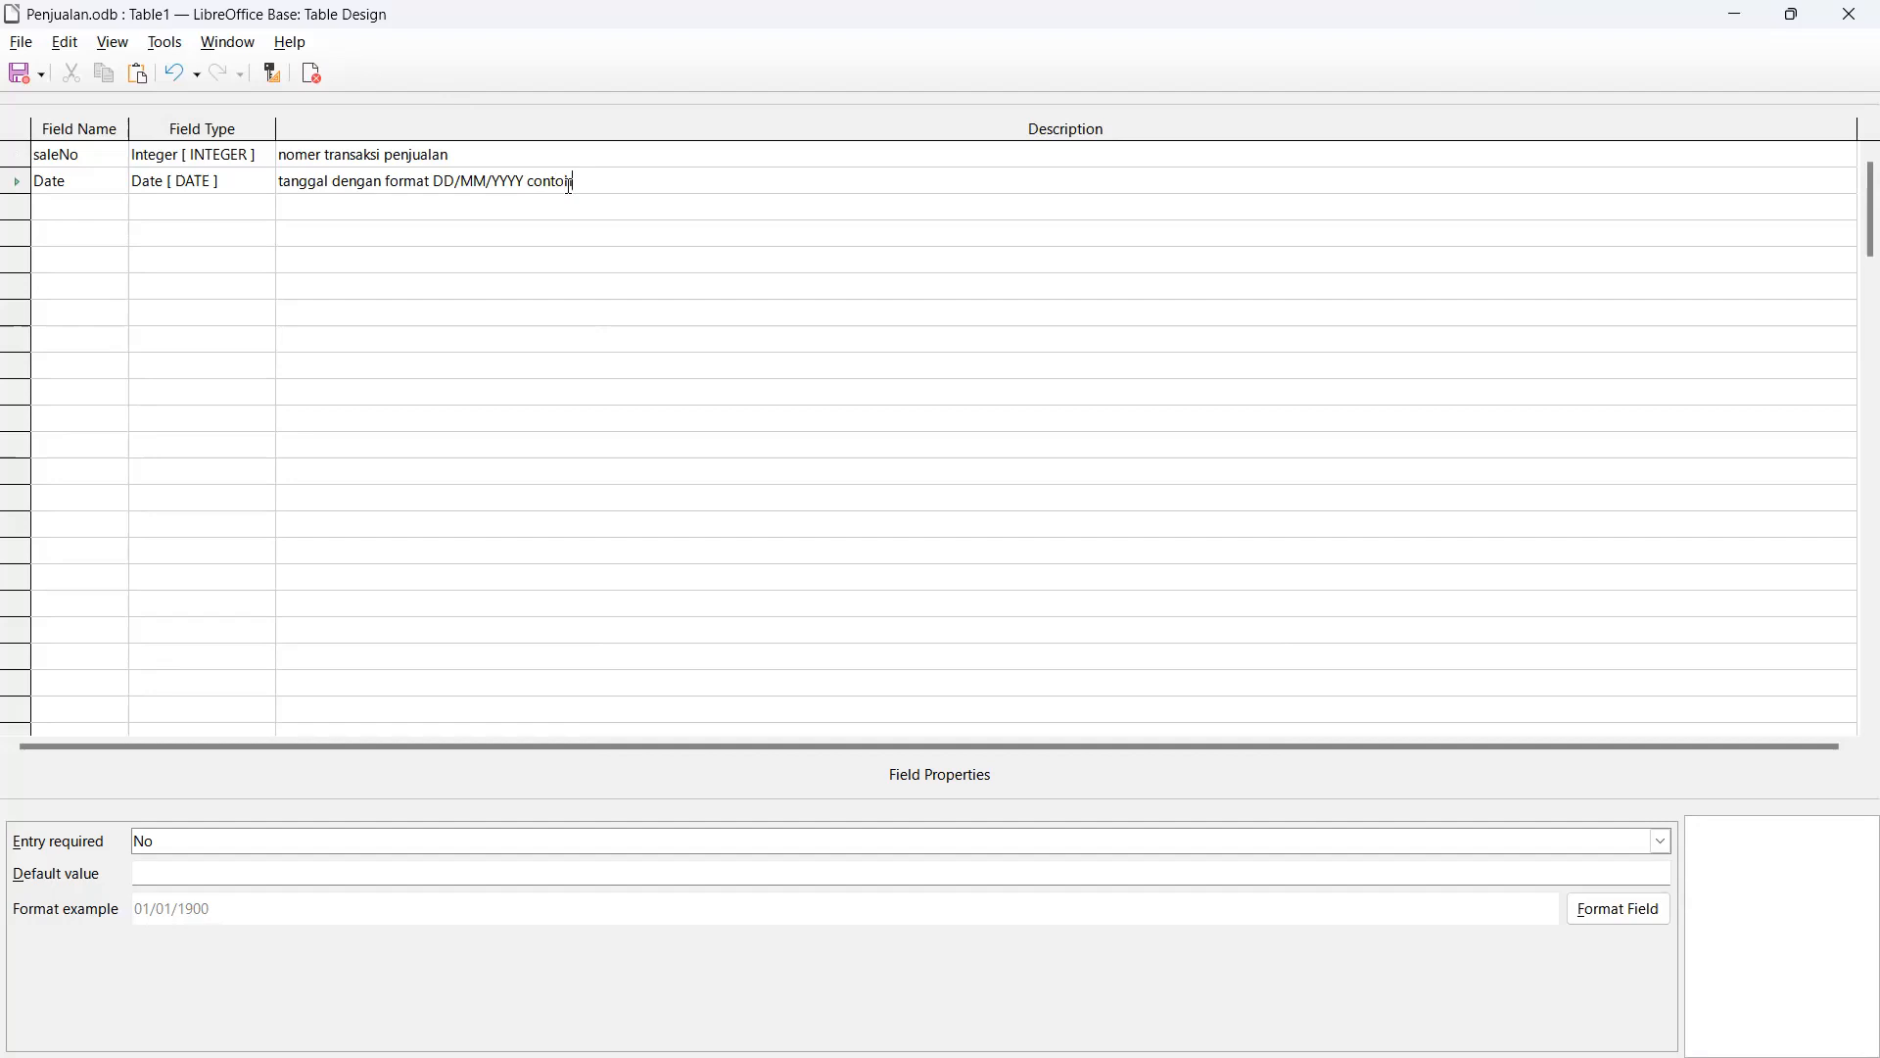
type("h 31/12/2023")
Step: Add a third field named Time with the type Time [ TIME ]
left_click(80, 209)
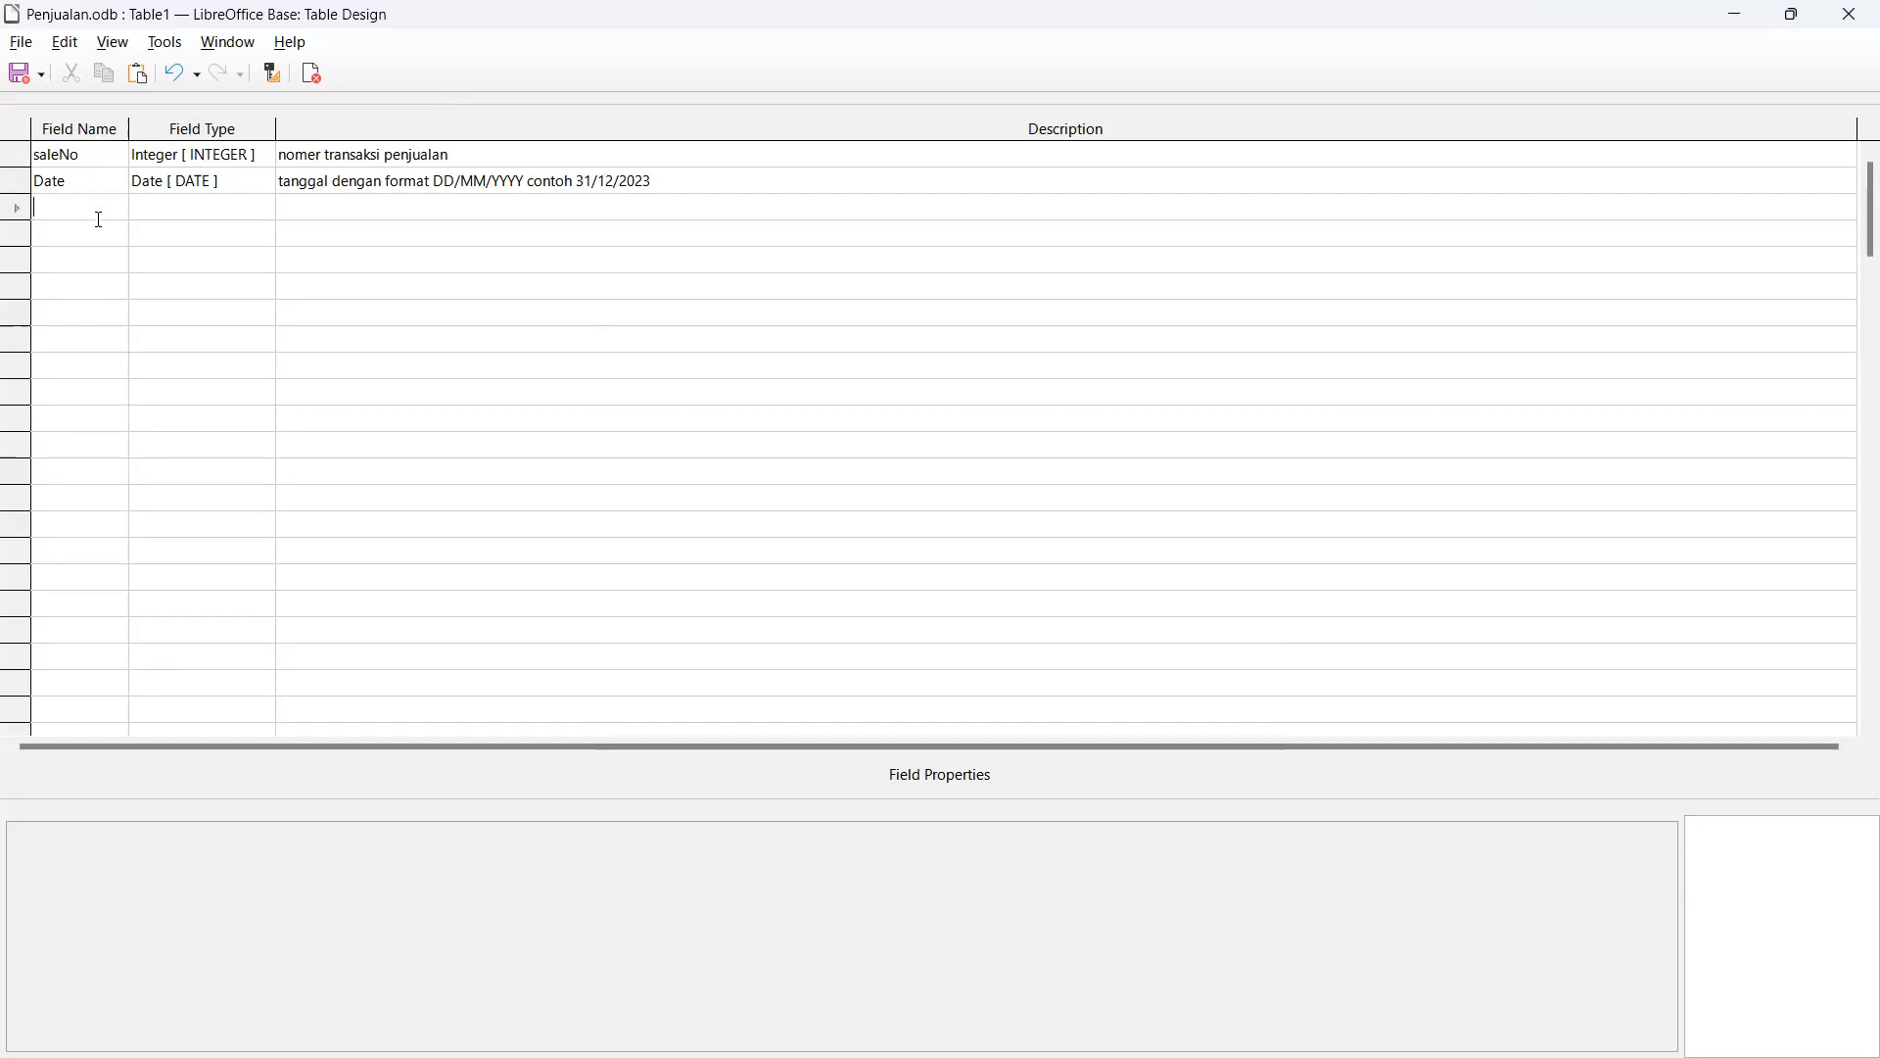
type("Time")
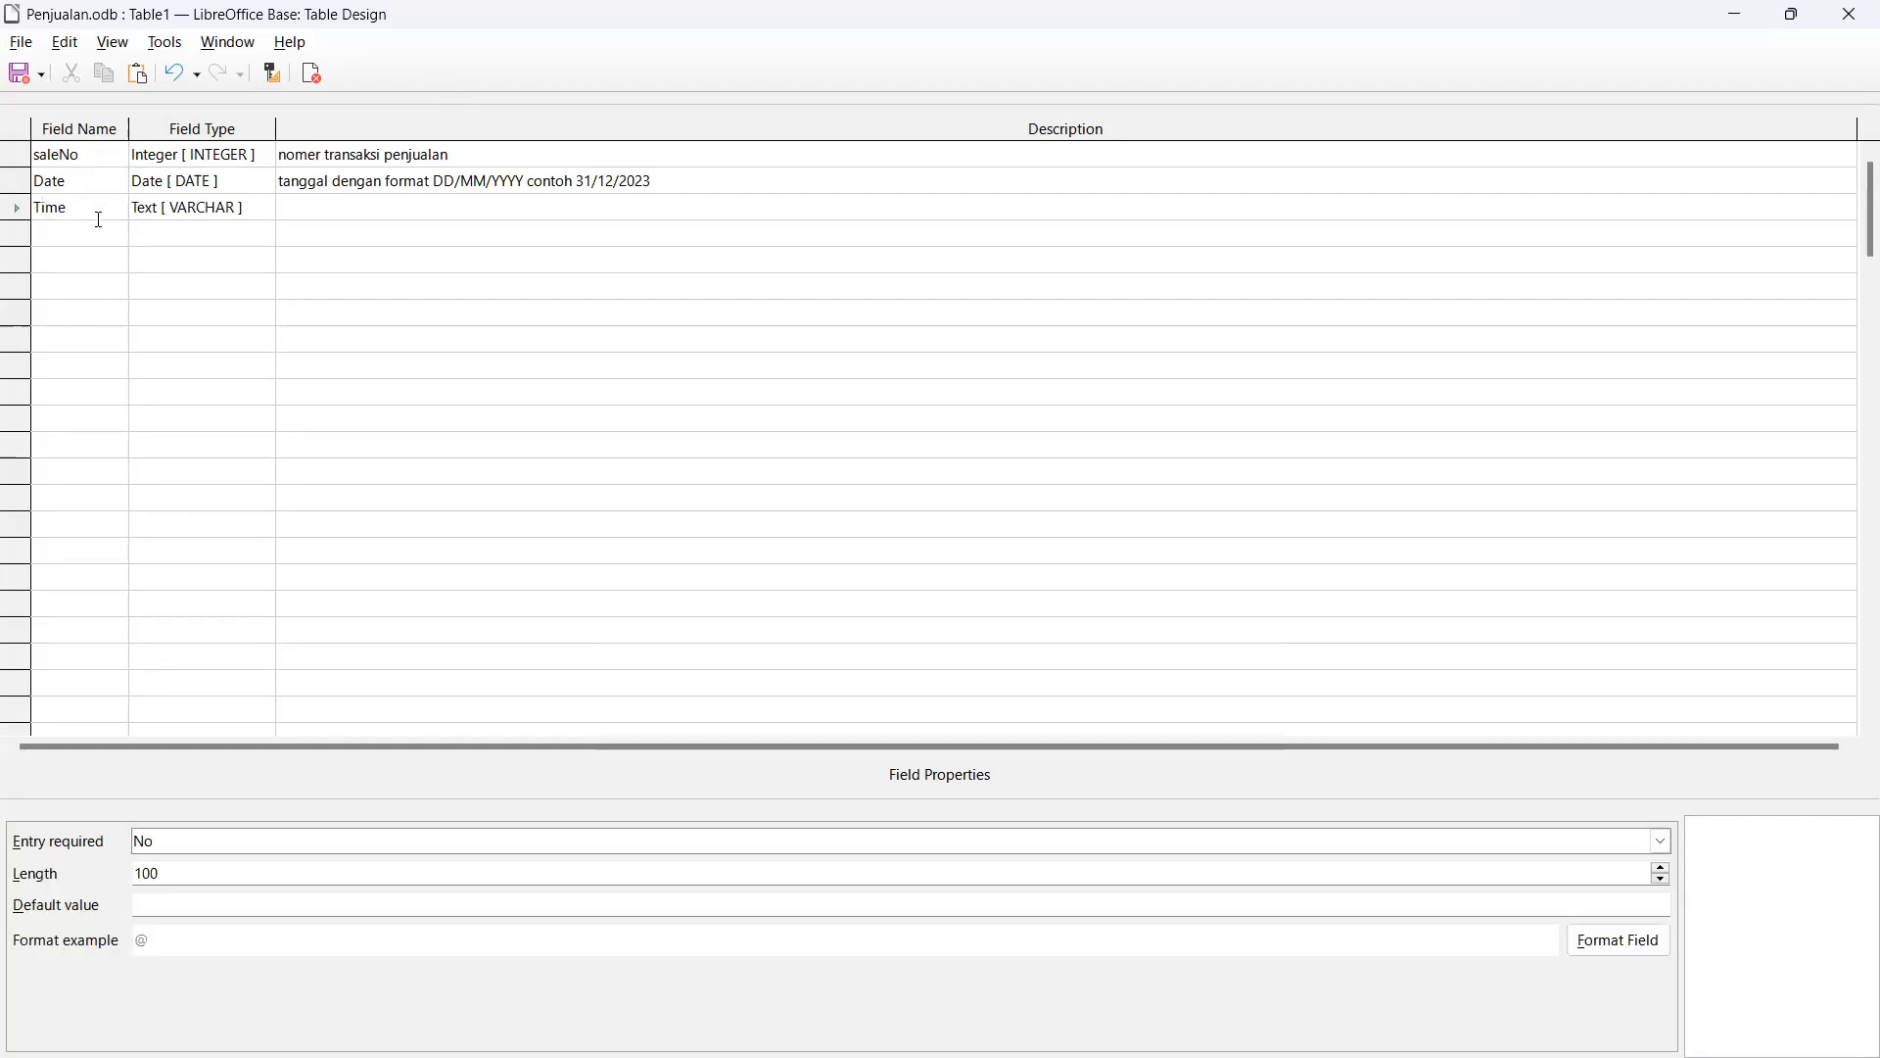
key("Tab")
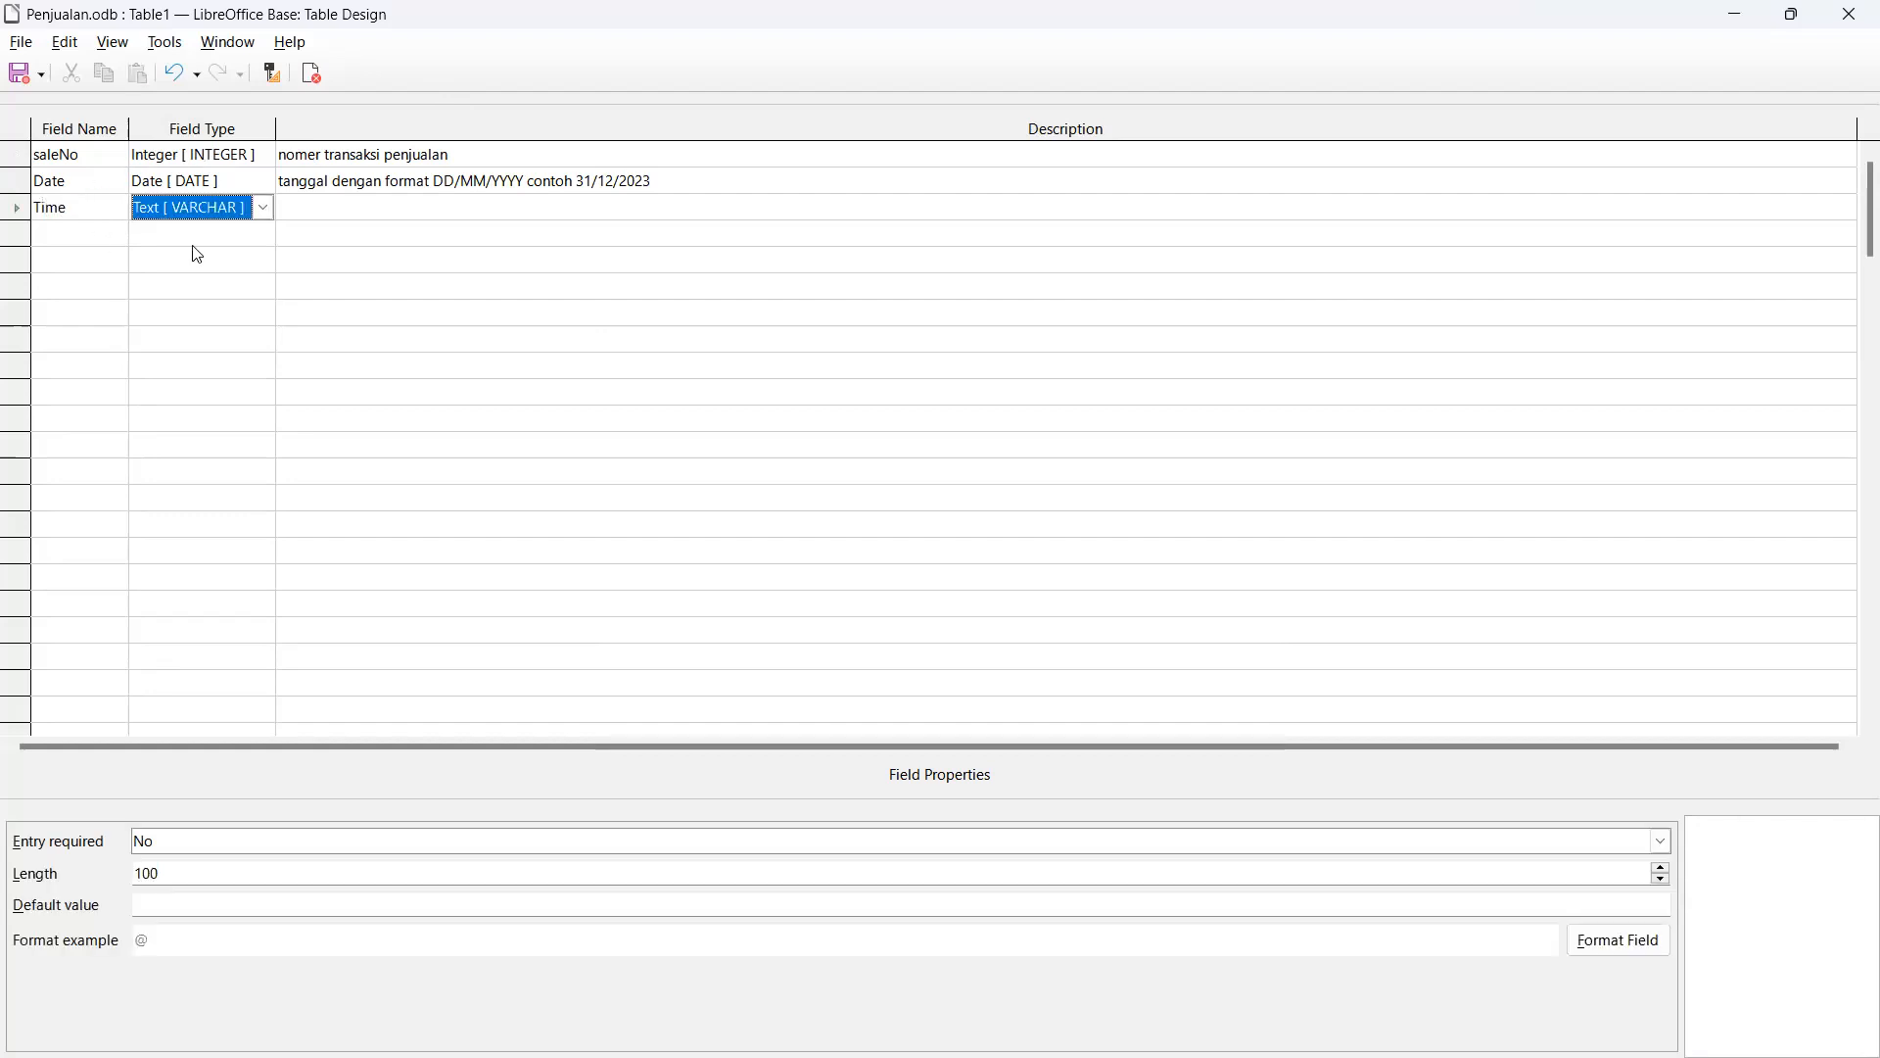
left_click(262, 209)
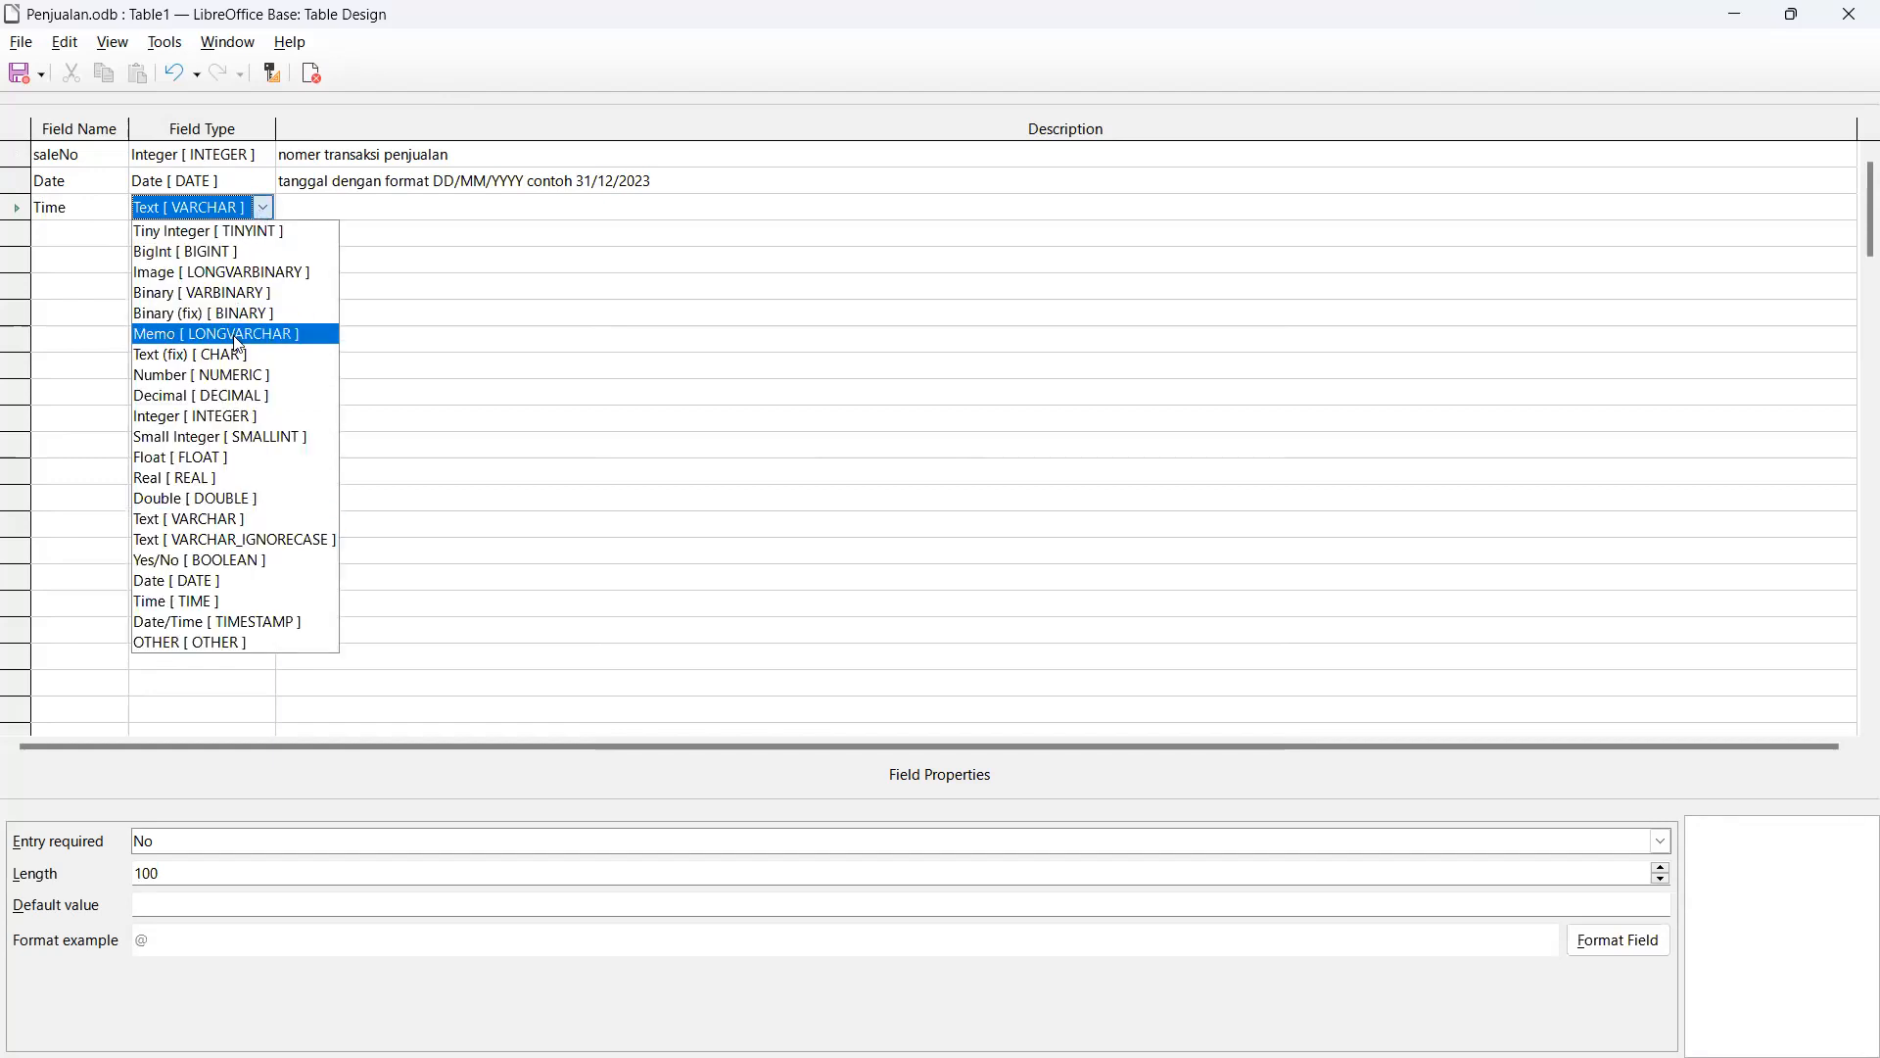
left_click(205, 602)
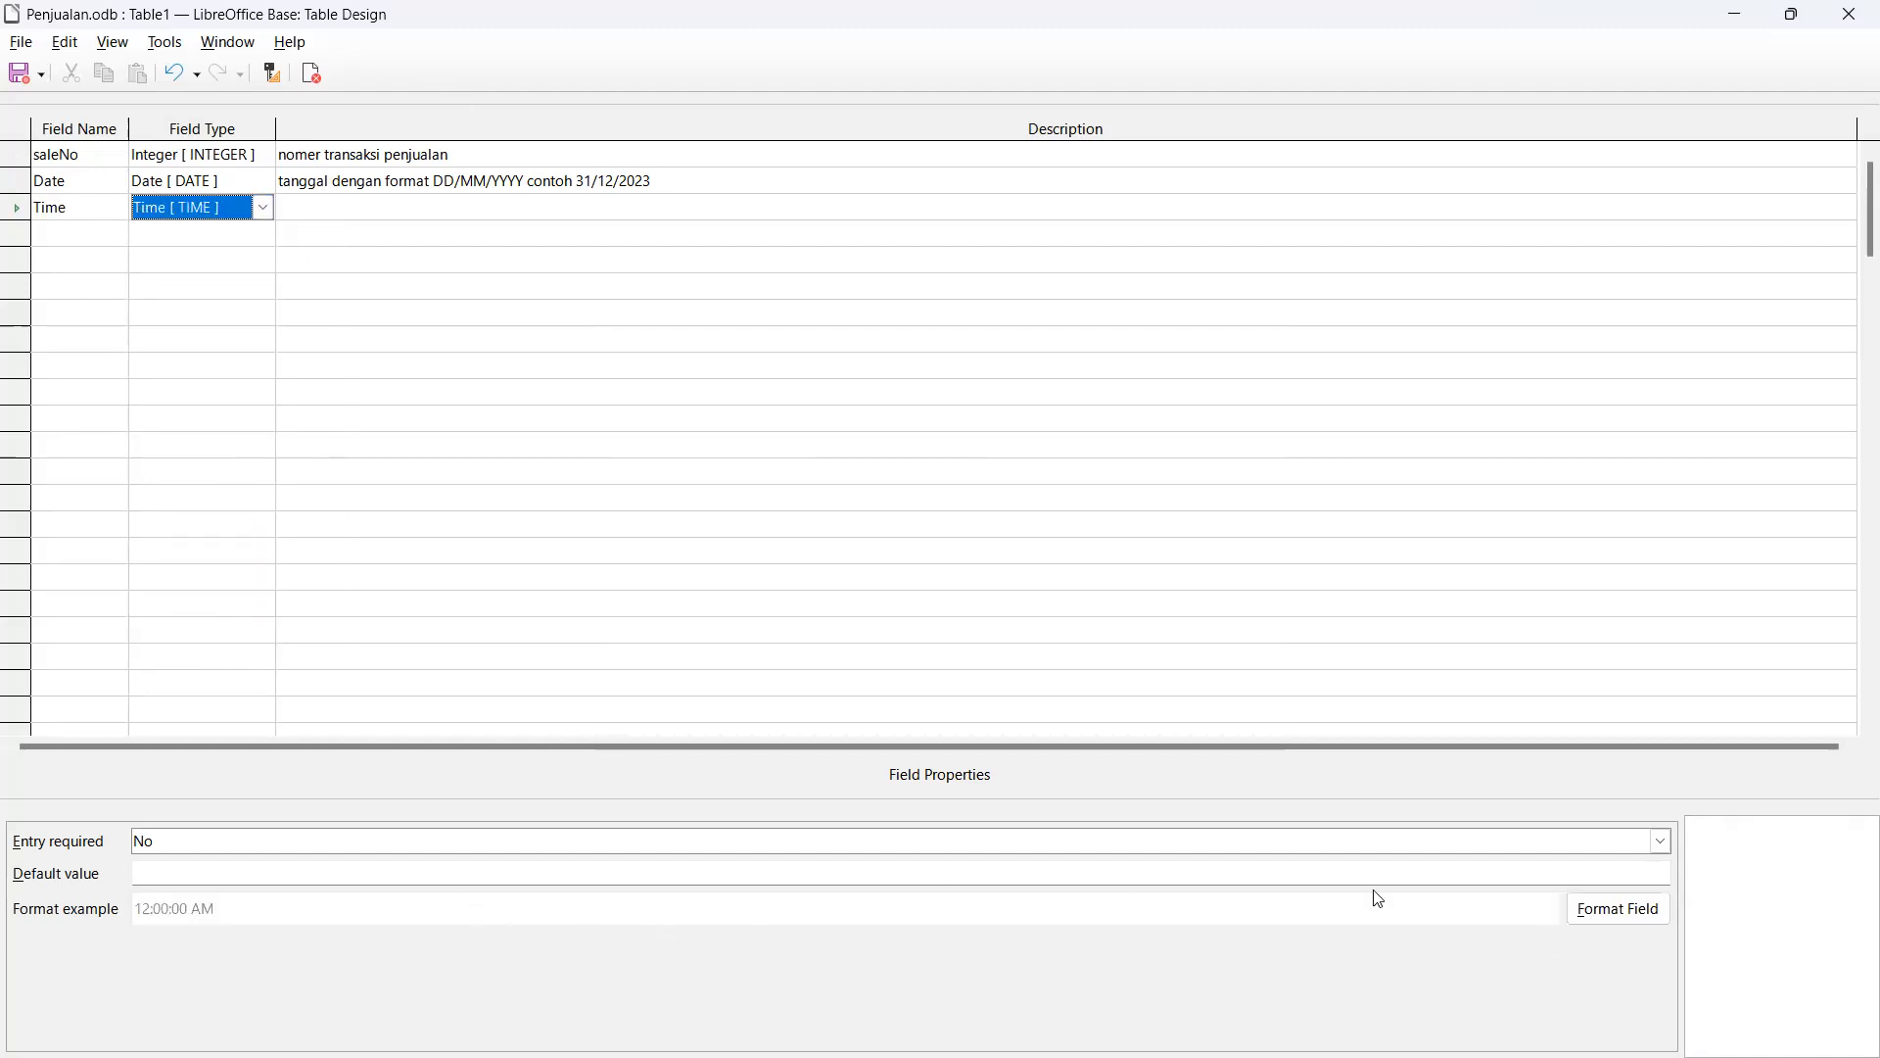
Step: Set the Time field's display format to HH:MM
left_click(1617, 919)
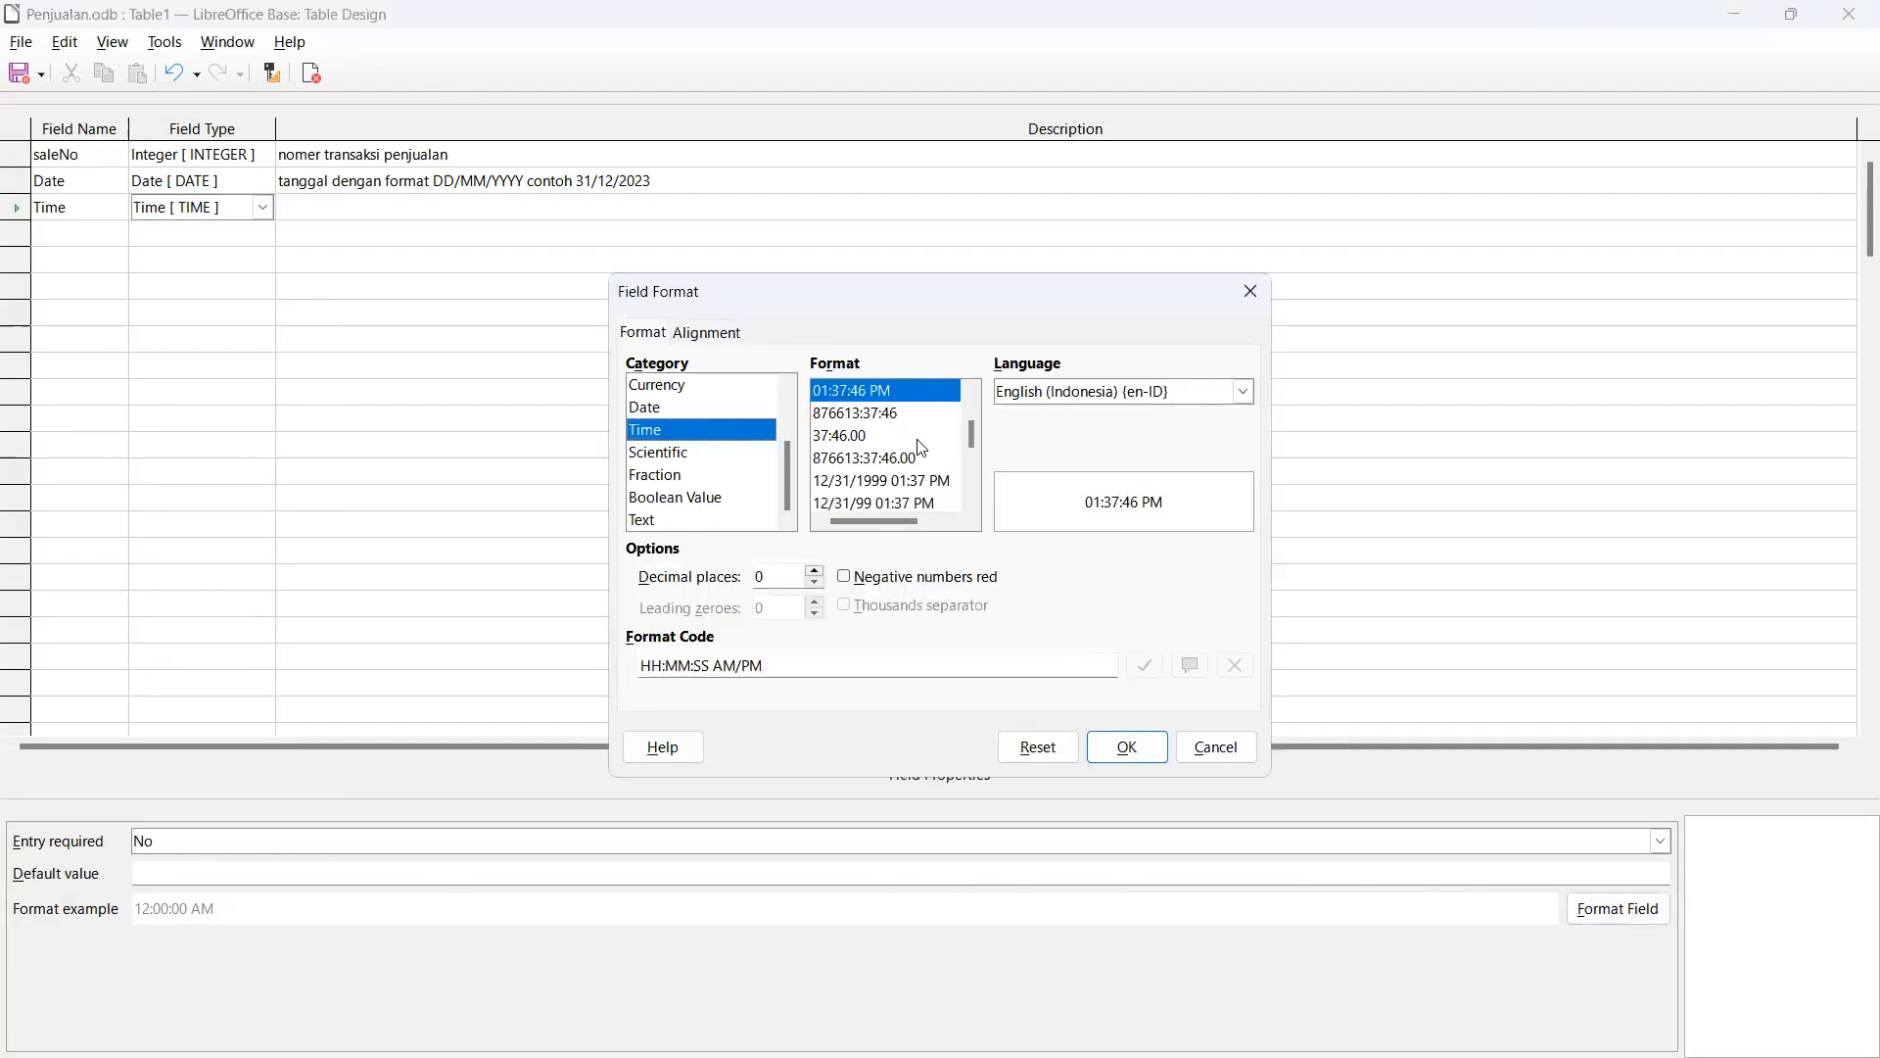
scroll(919, 446, "up", 1)
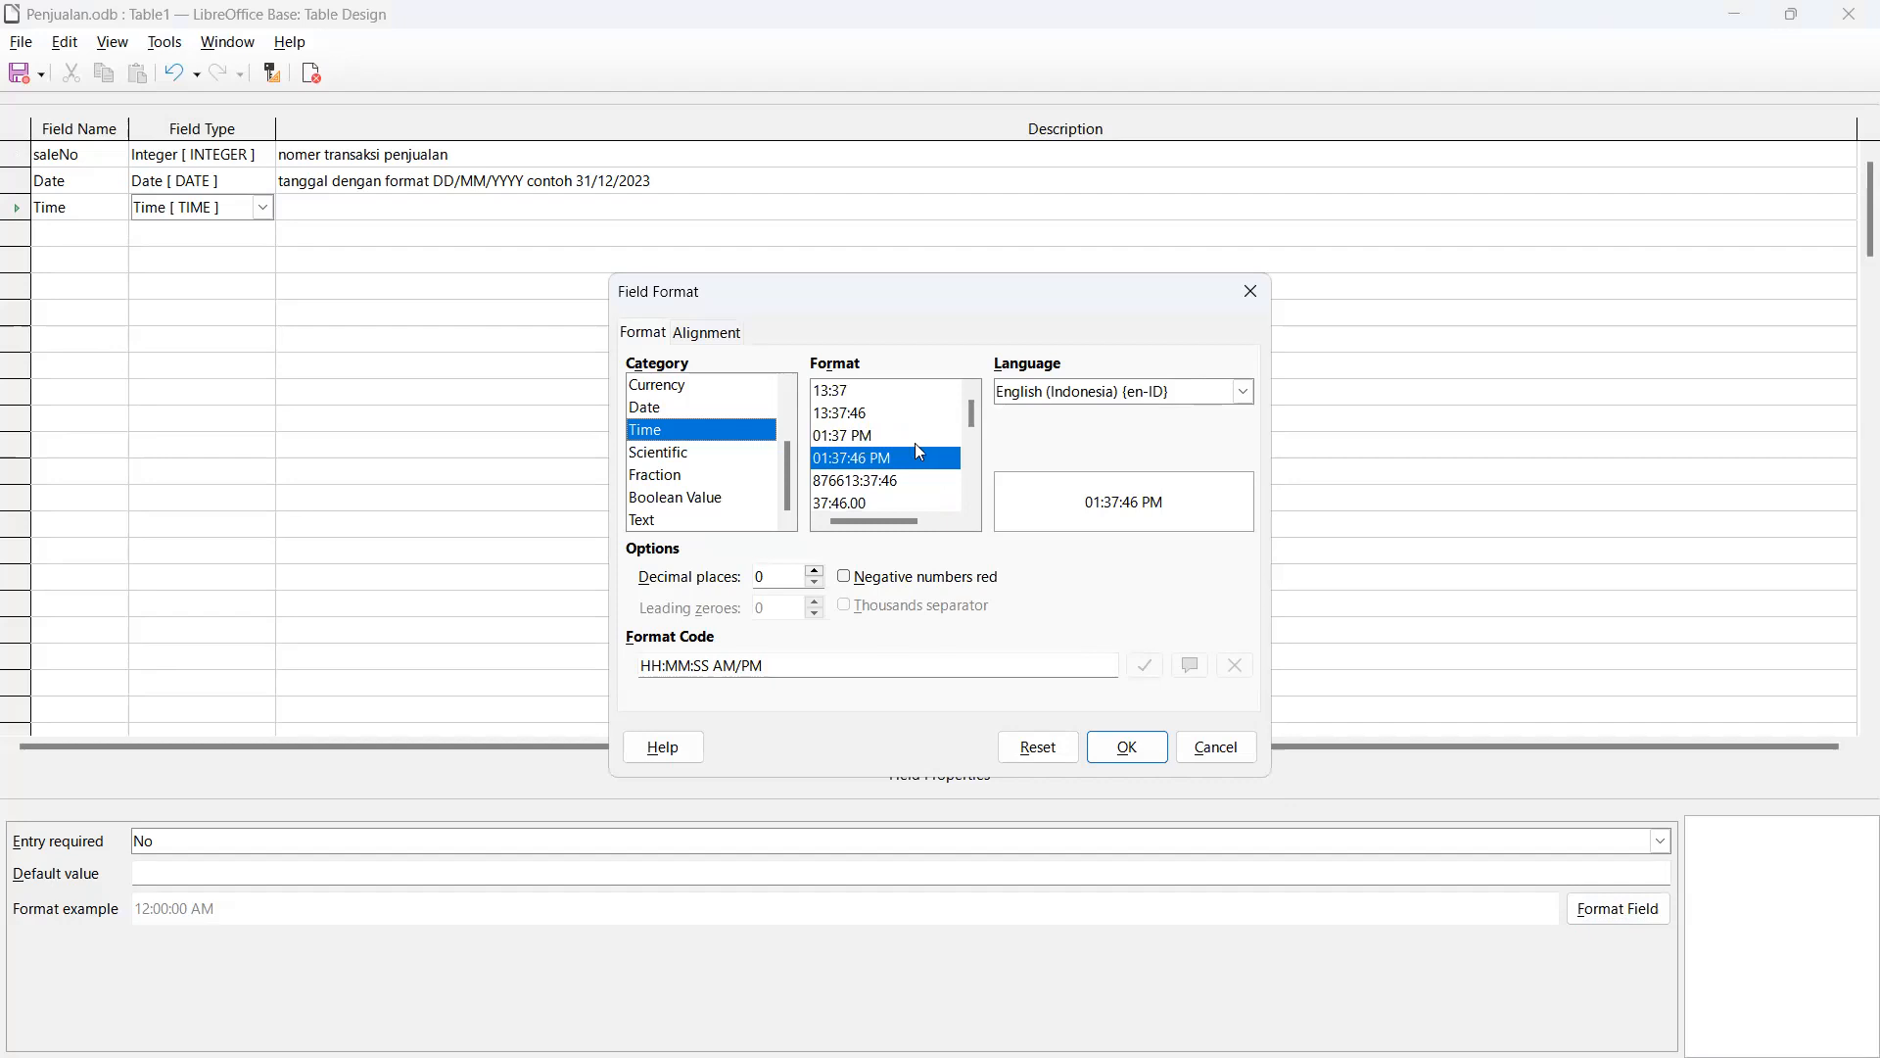
left_click(844, 396)
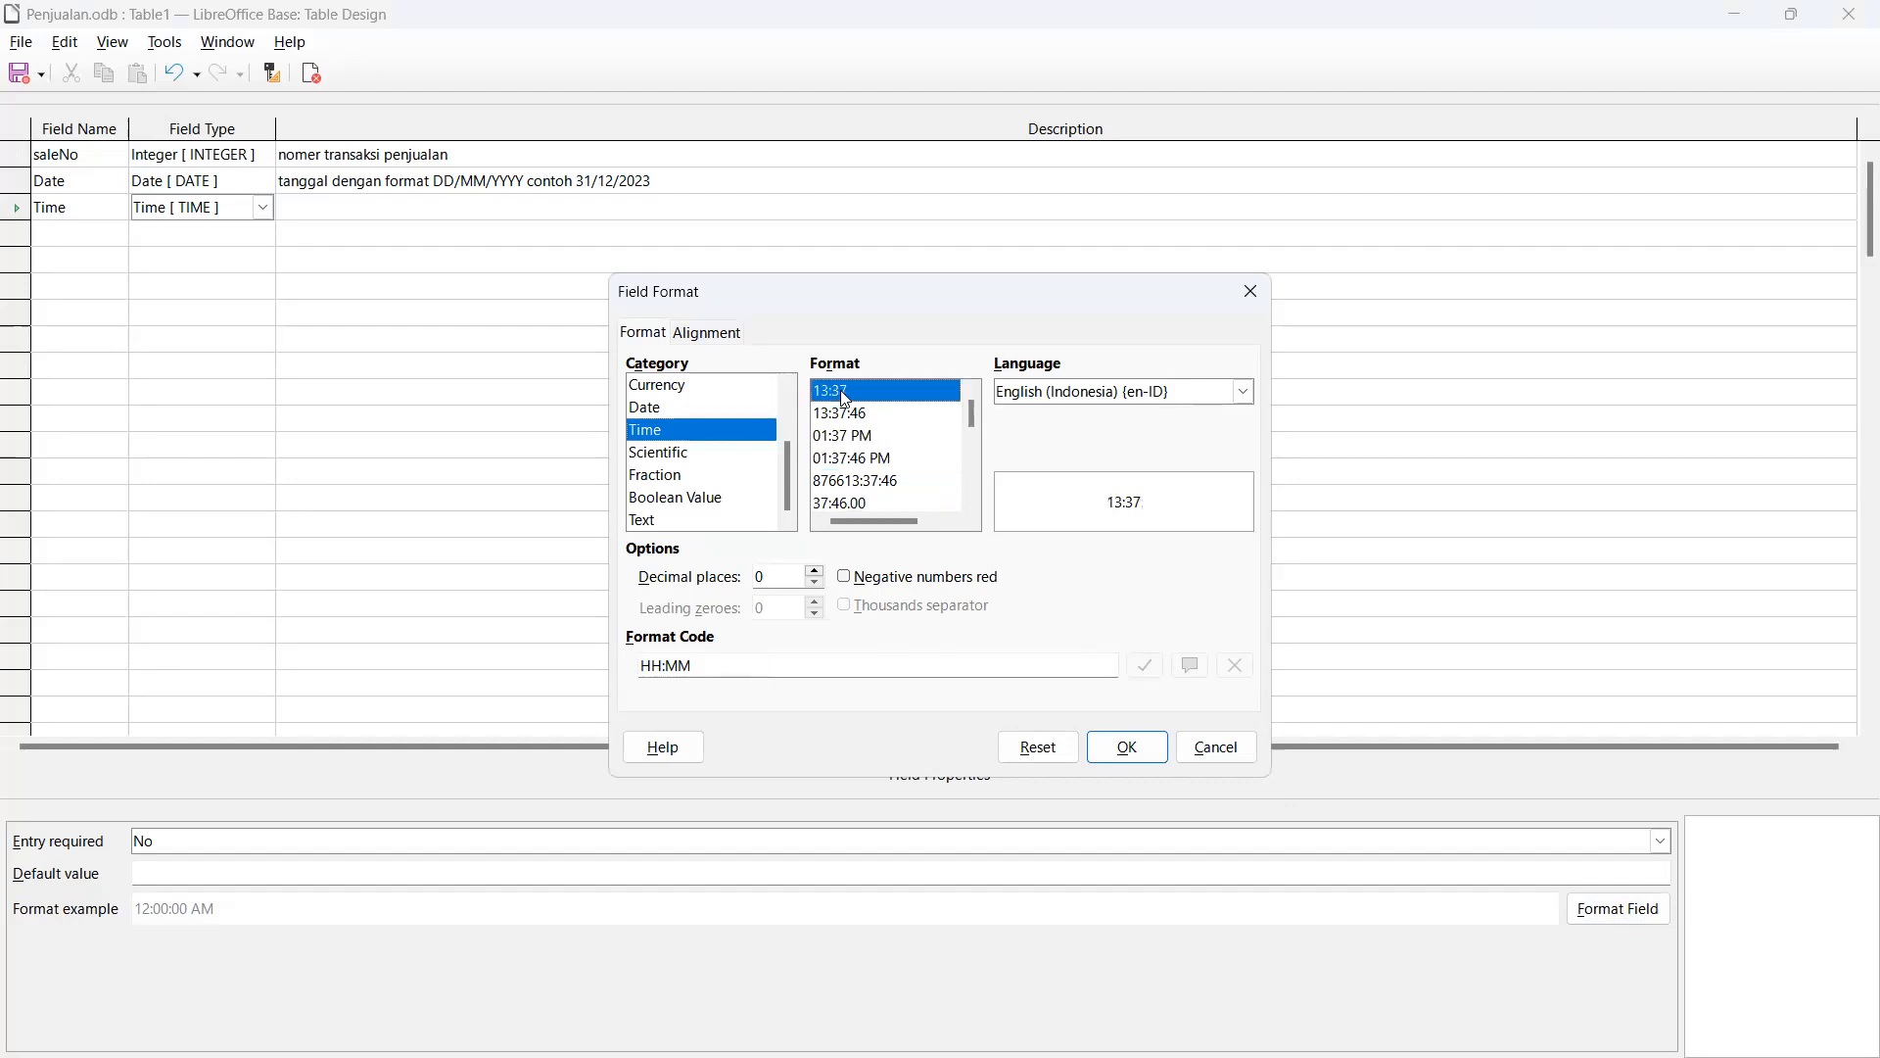
left_click(1127, 748)
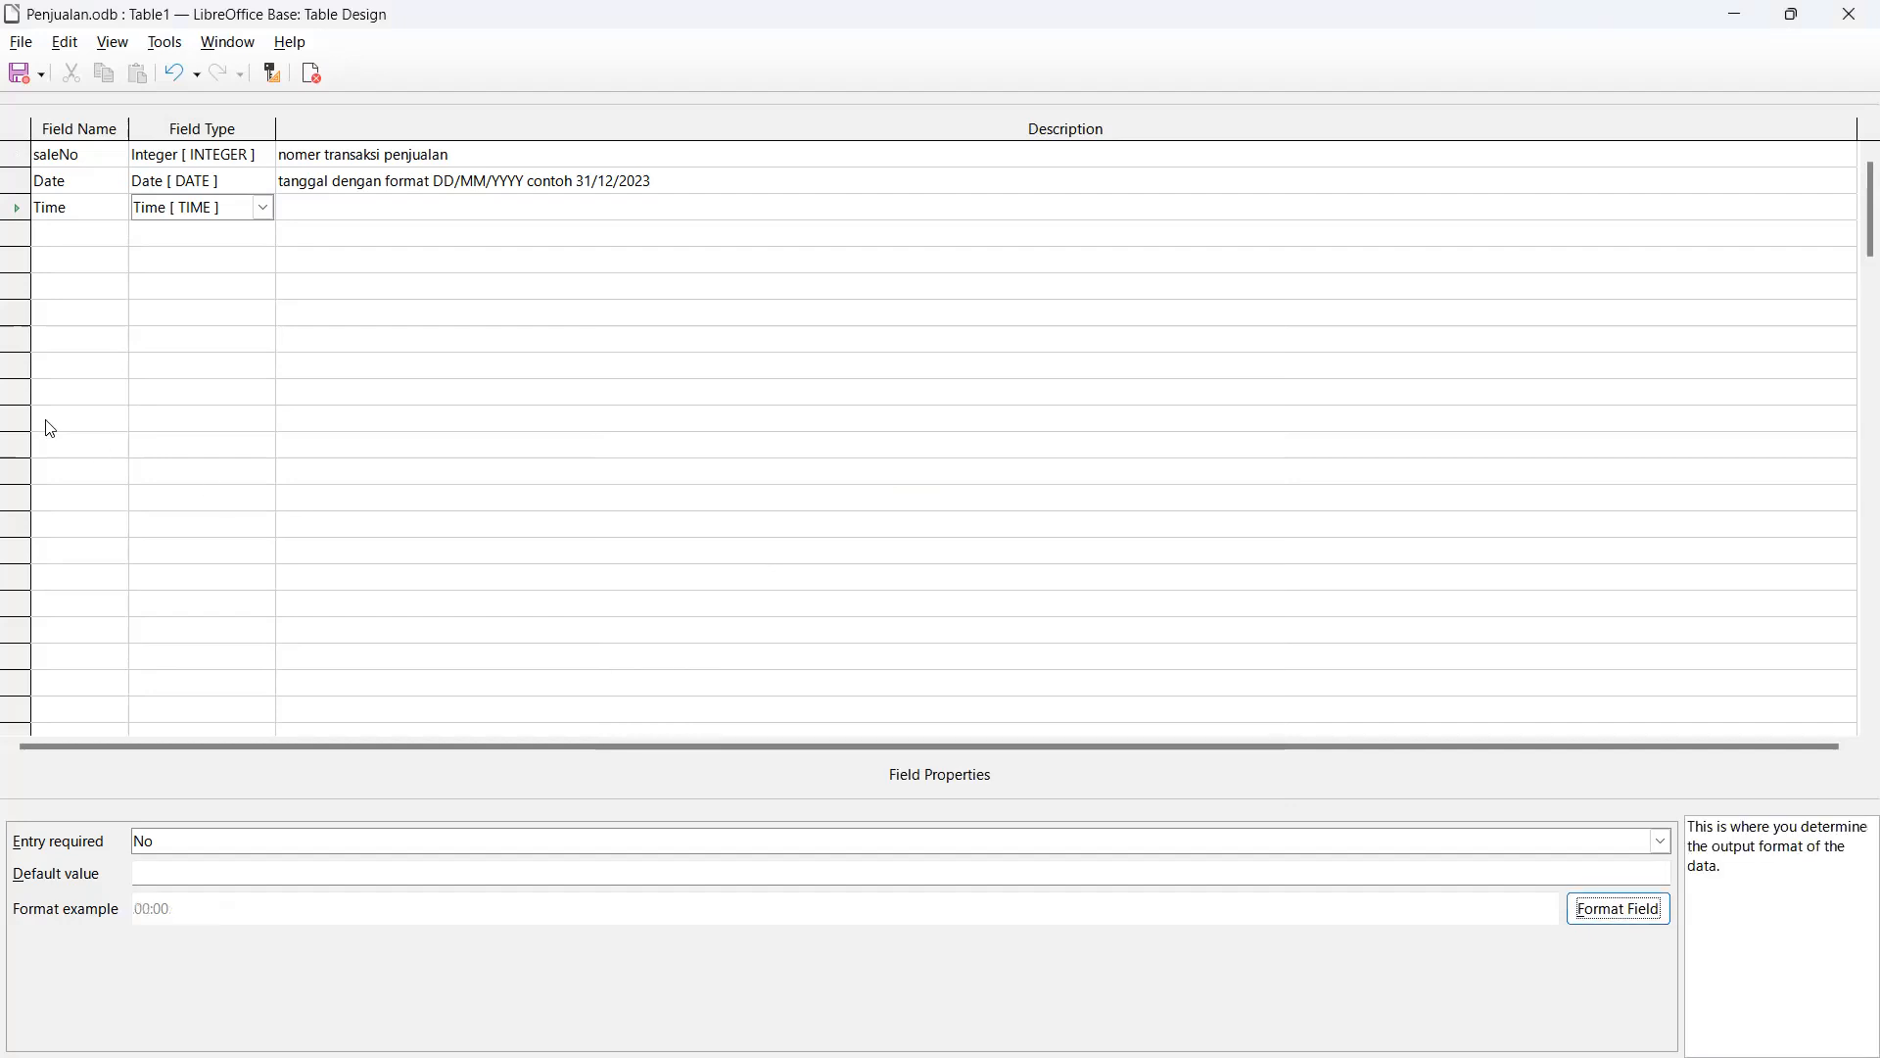
Step: Add a fourth field named Amout with the type Number [ NUMERIC ]
left_click(81, 233)
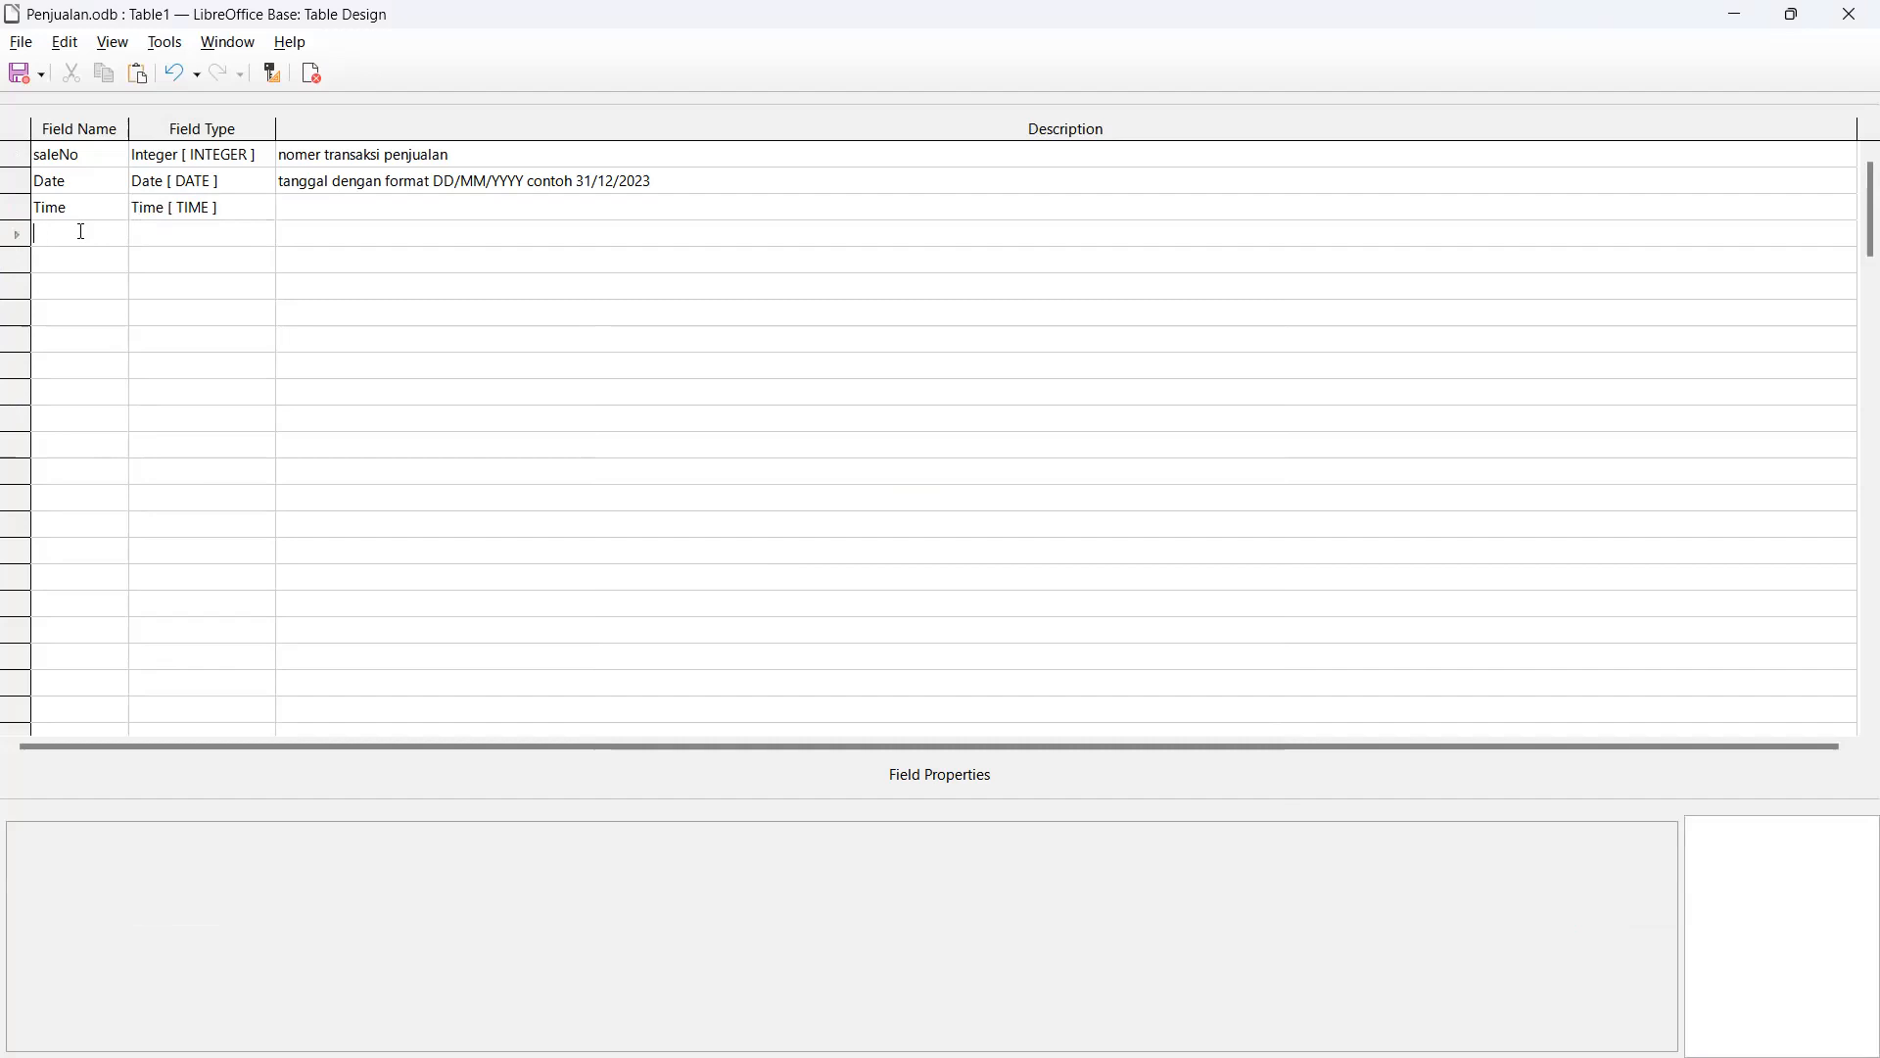
type("Amout")
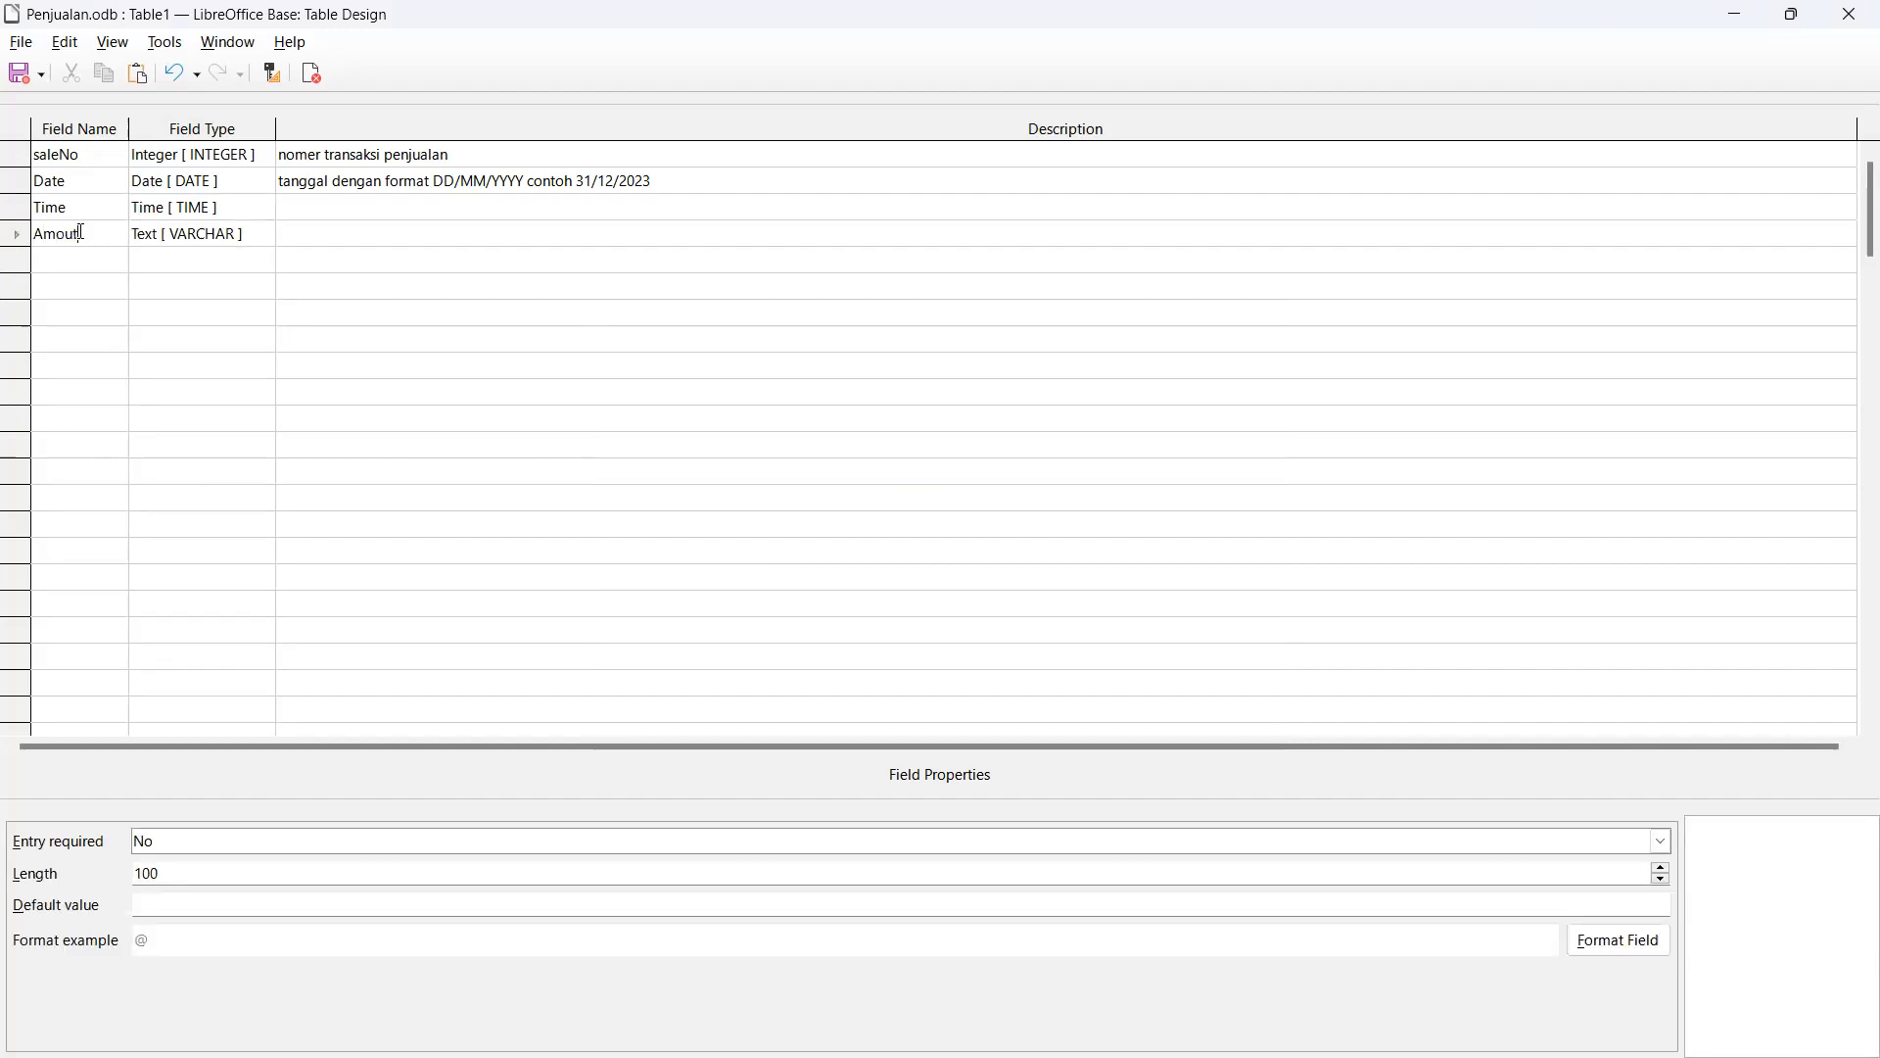
left_click(214, 235)
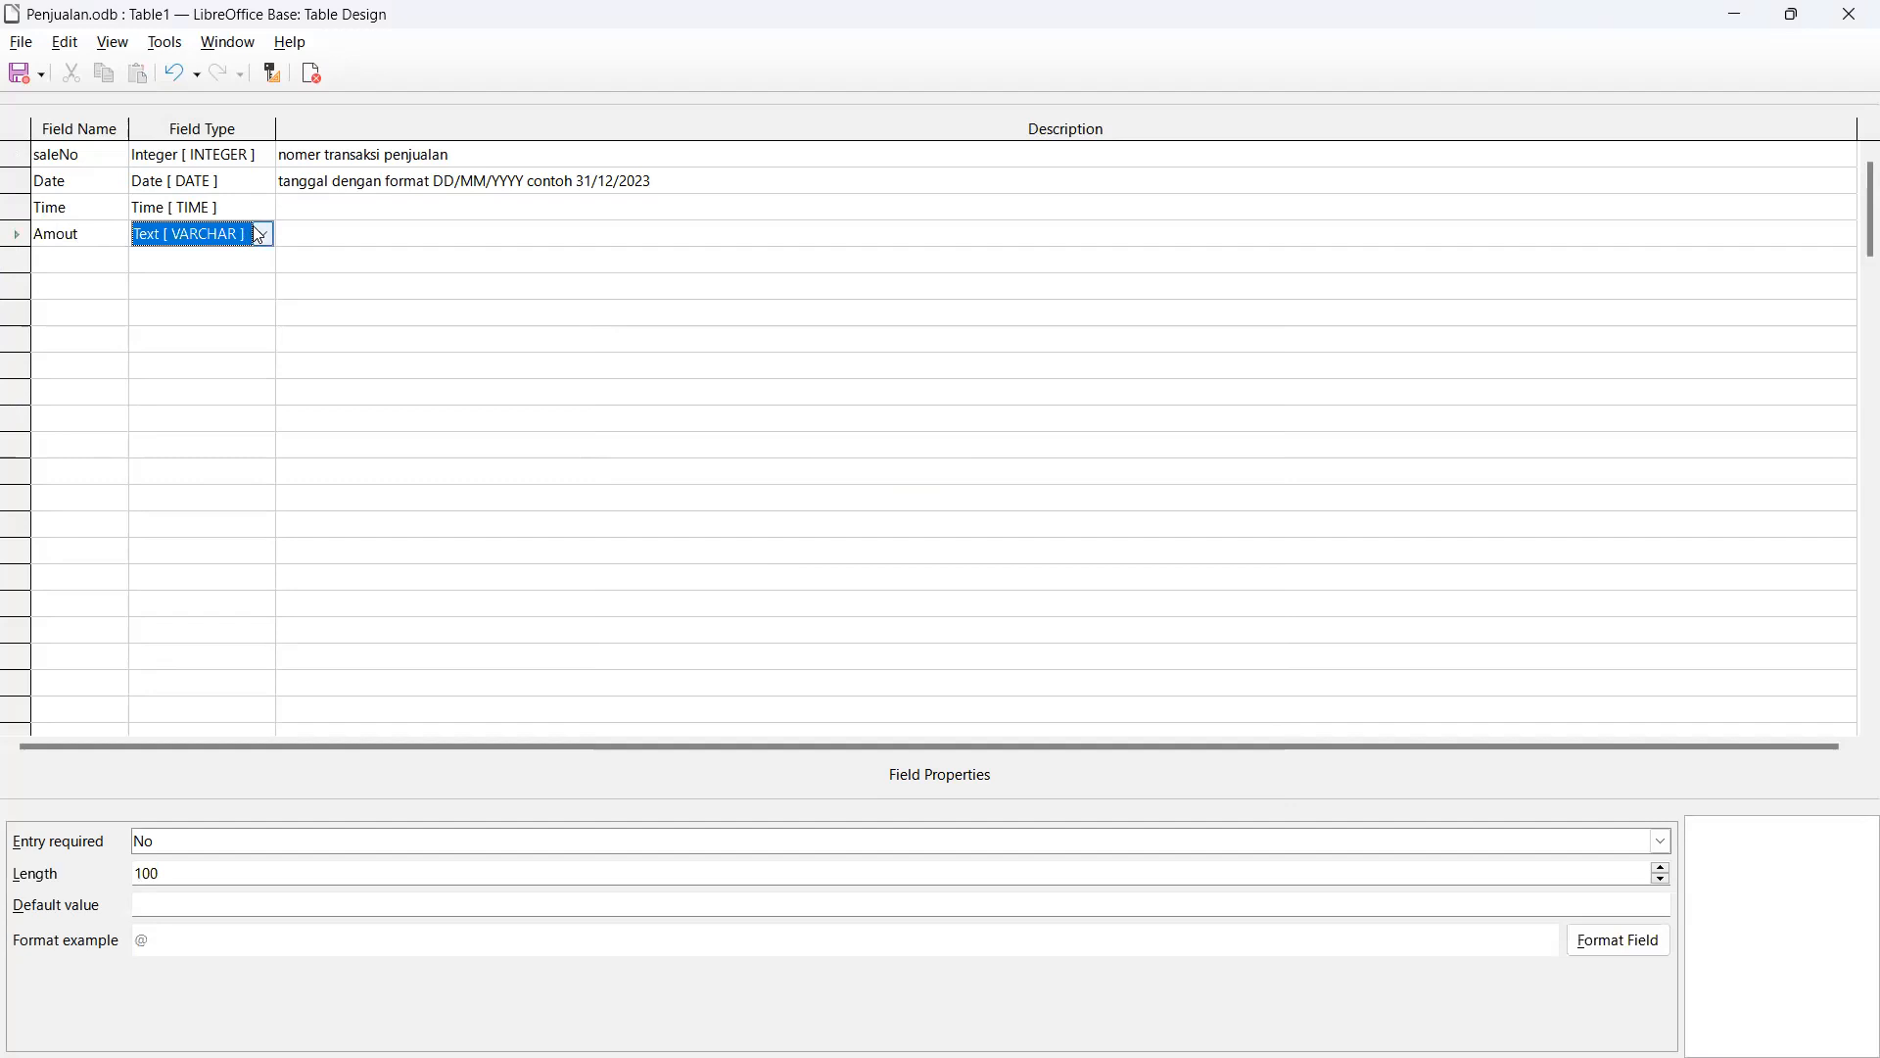
left_click(262, 234)
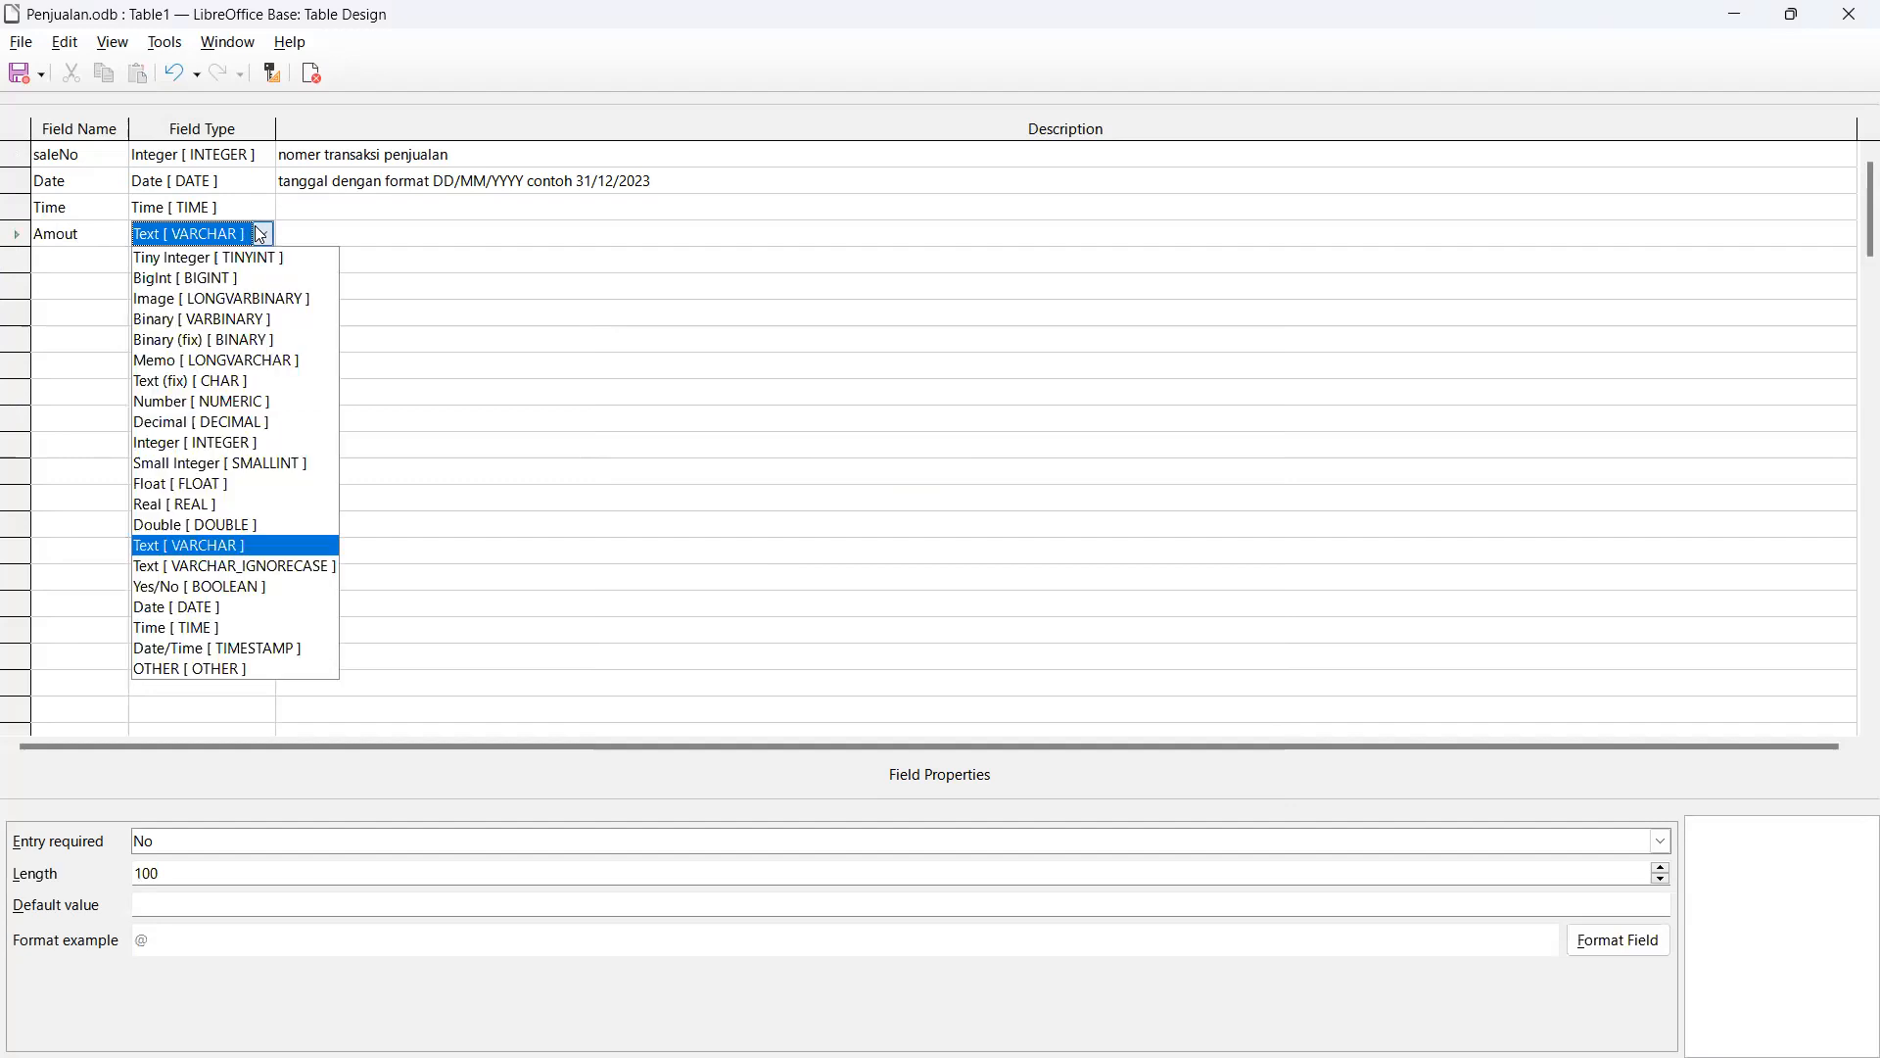
left_click(218, 400)
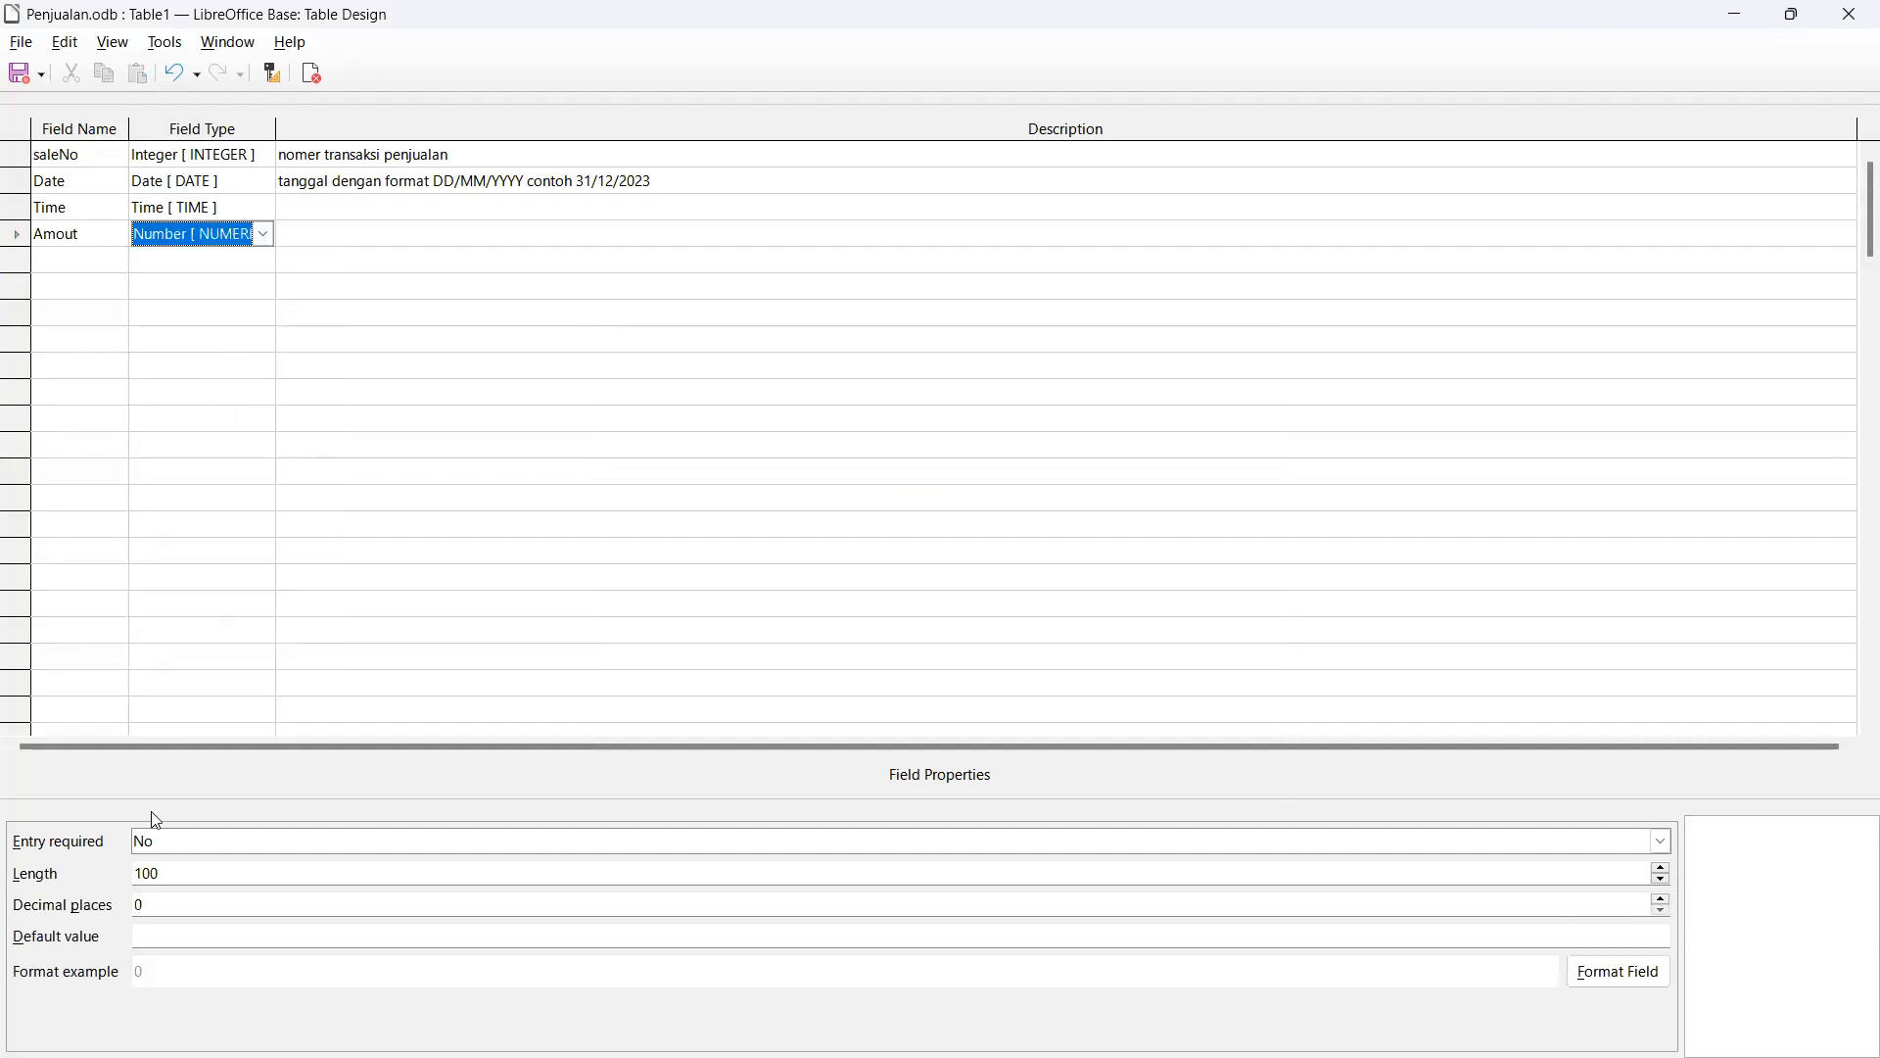
Step: Set the Amout field's decimal places to 2
left_click(162, 907)
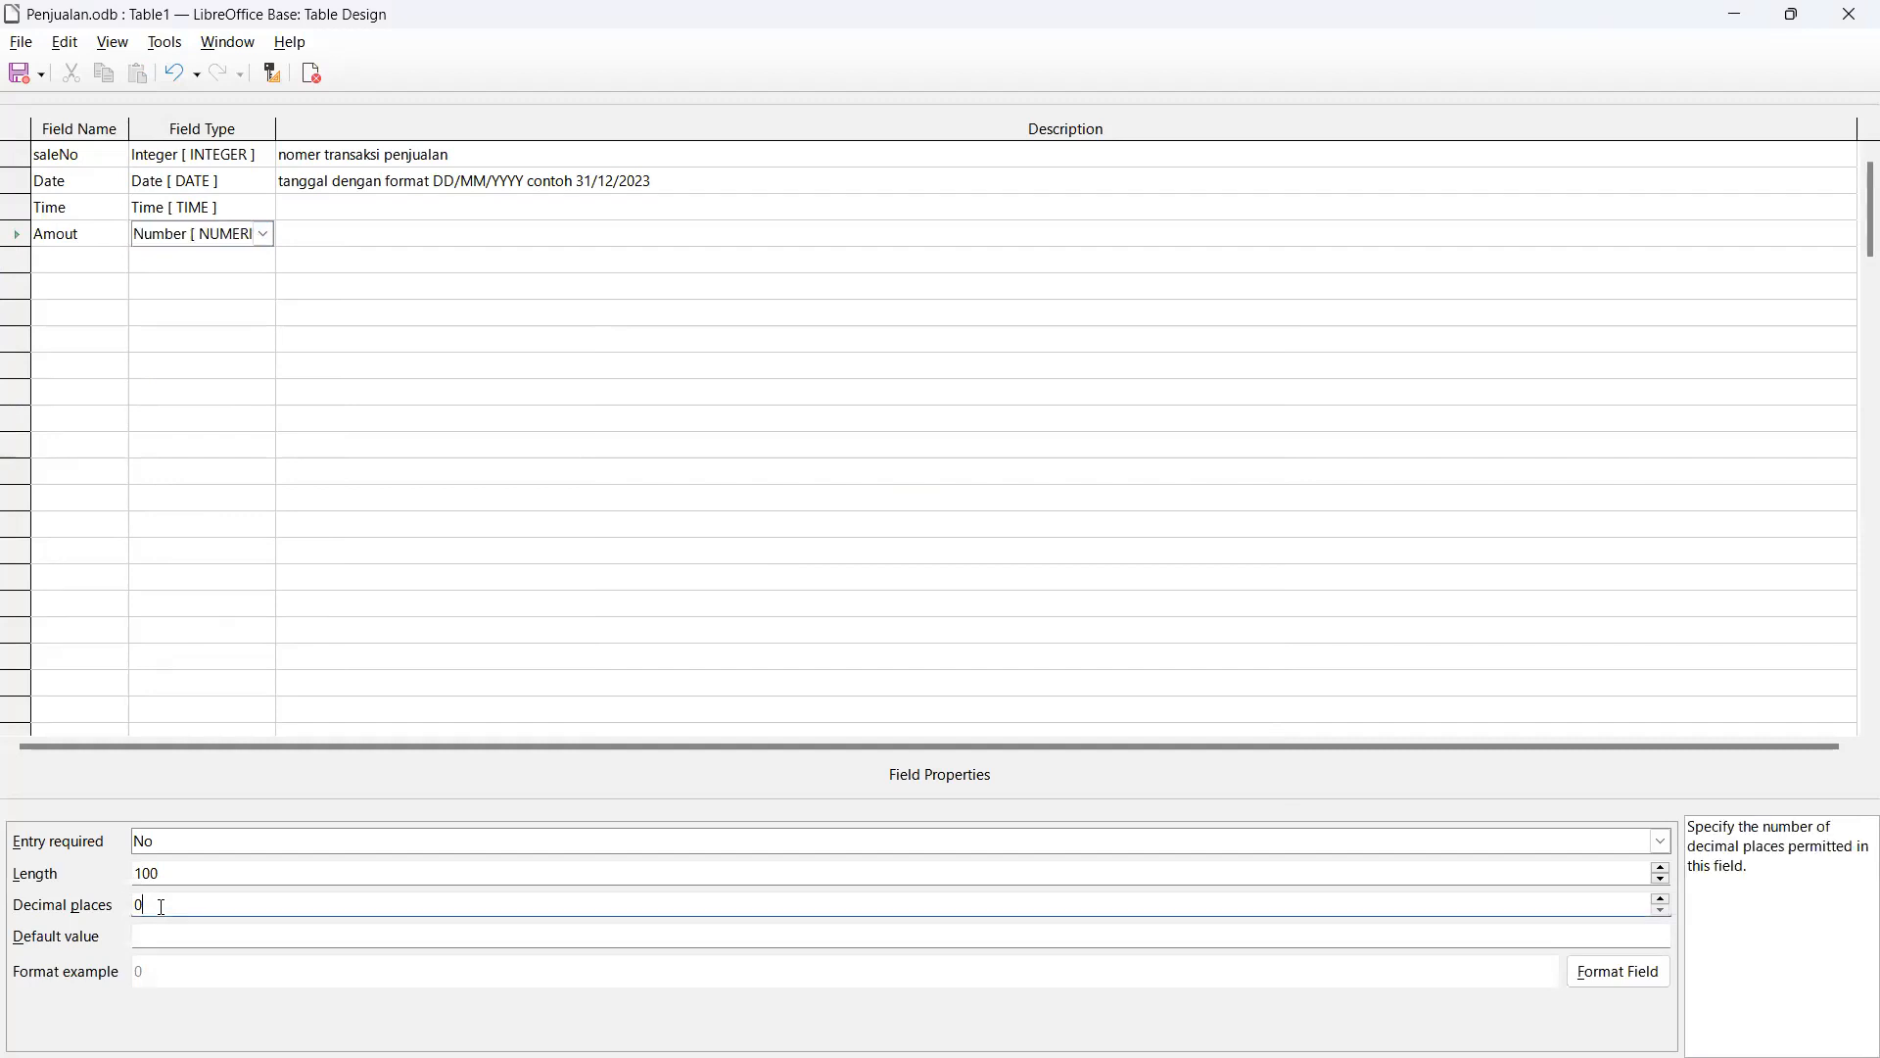
key("BackSpace")
type("2")
Step: Describe the Time field as "Waktu transaksi dengan format 24 jam contoh 12:35"
left_click(334, 209)
left_click(333, 207)
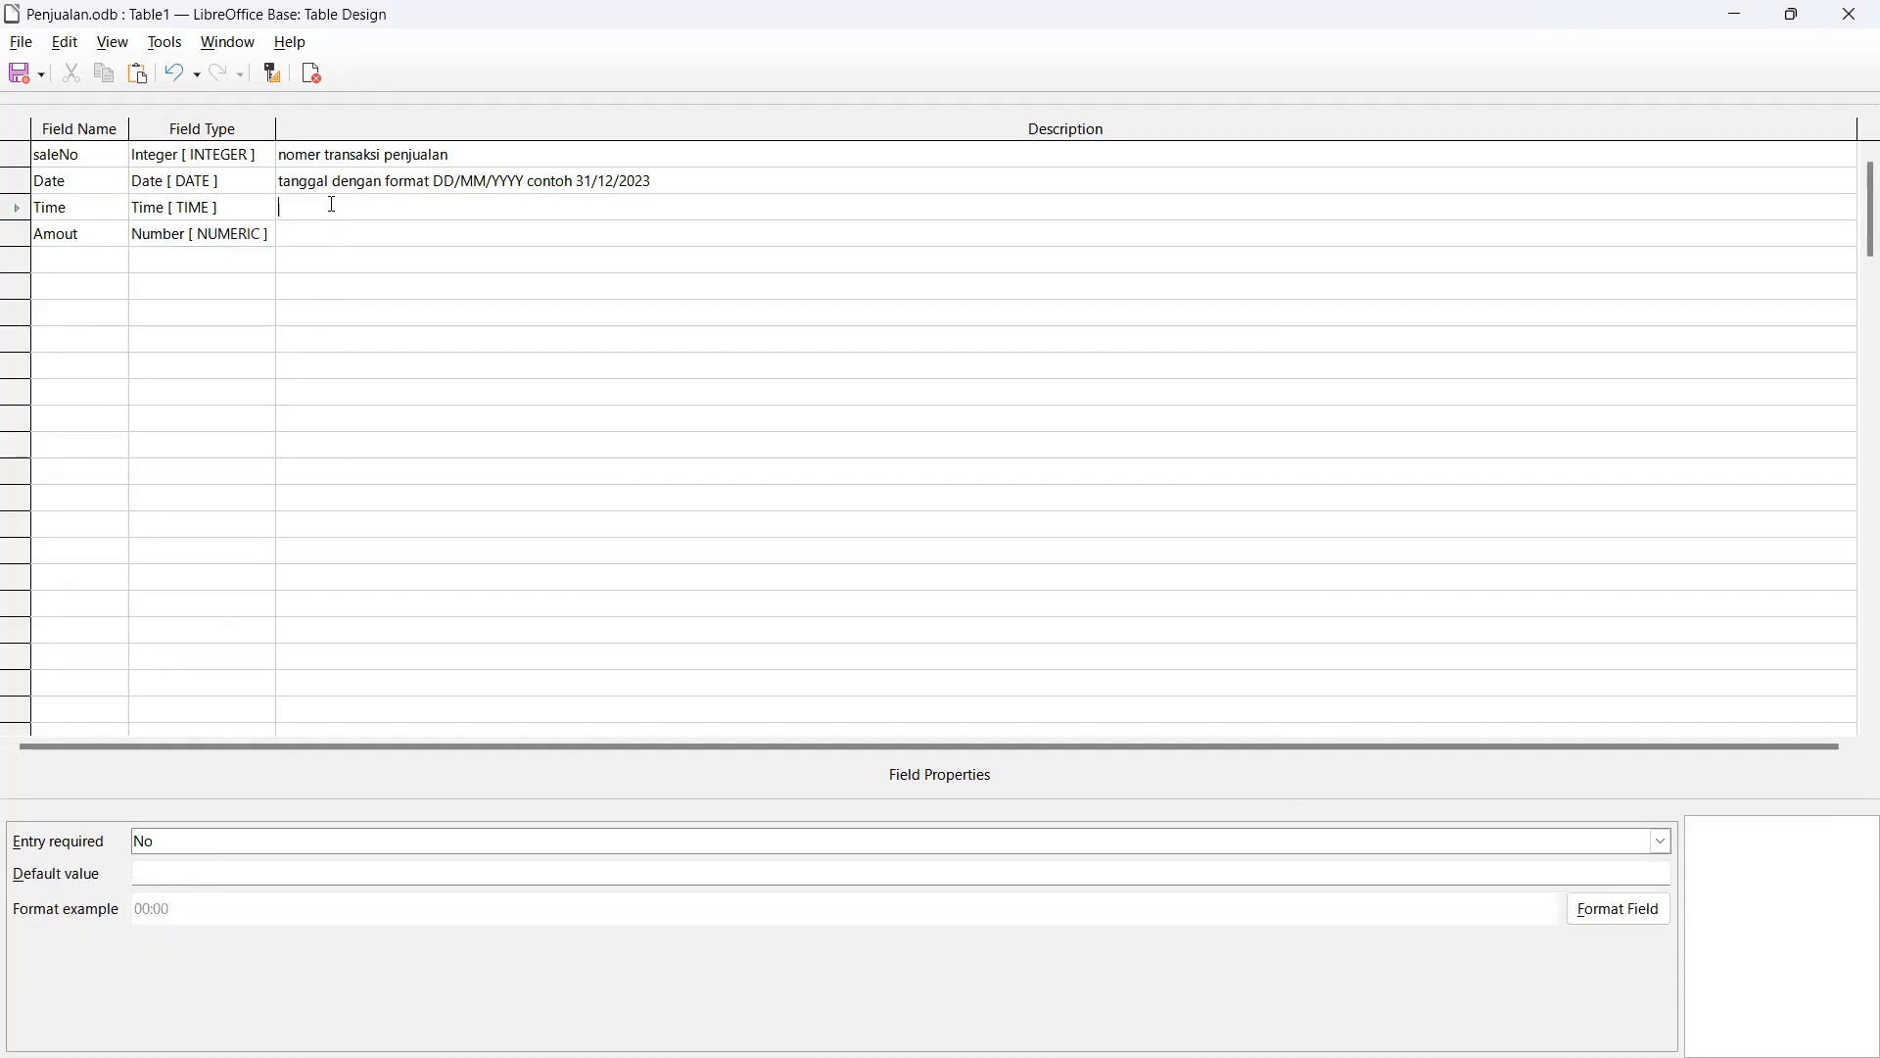
type("Waktu ti")
type("ansaksi dengan format 24 jam contoh")
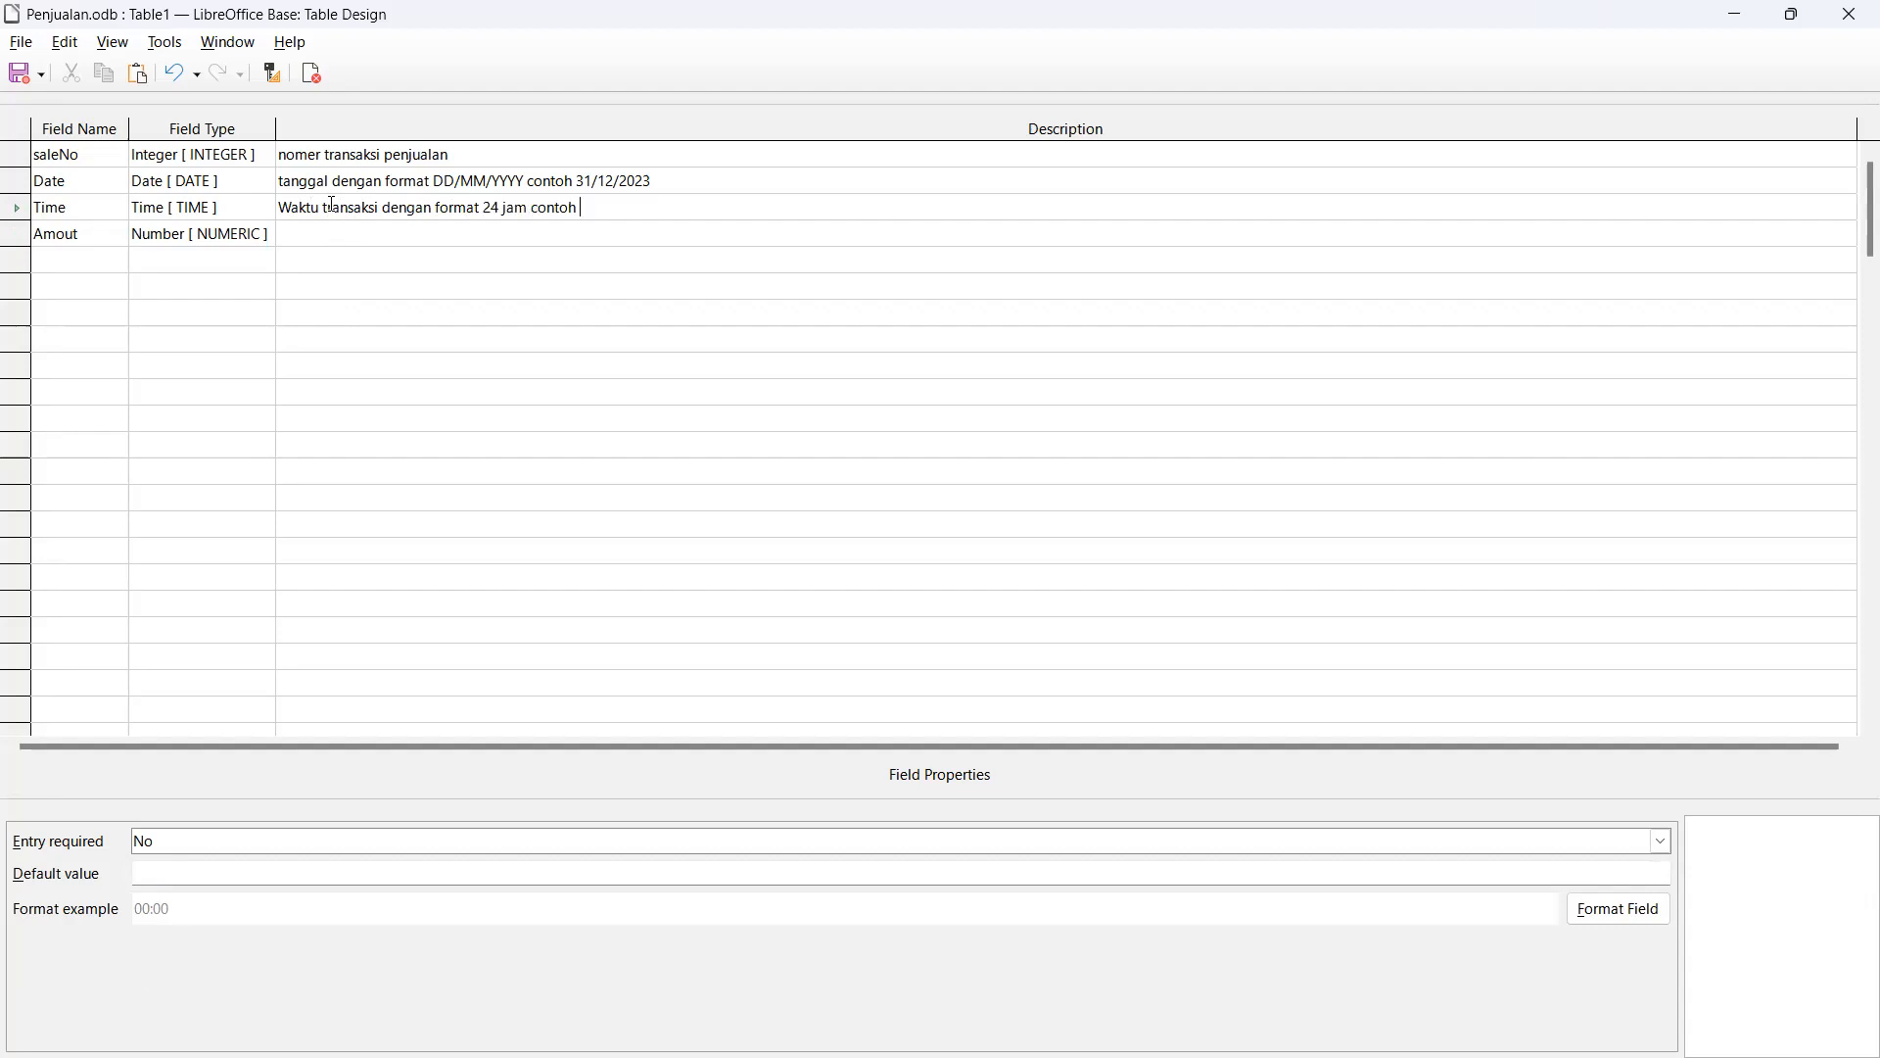
type(" 12:35")
Step: Add a fifth field named CustNO, keeping the type Text [ VARCHAR ]
left_click(111, 258)
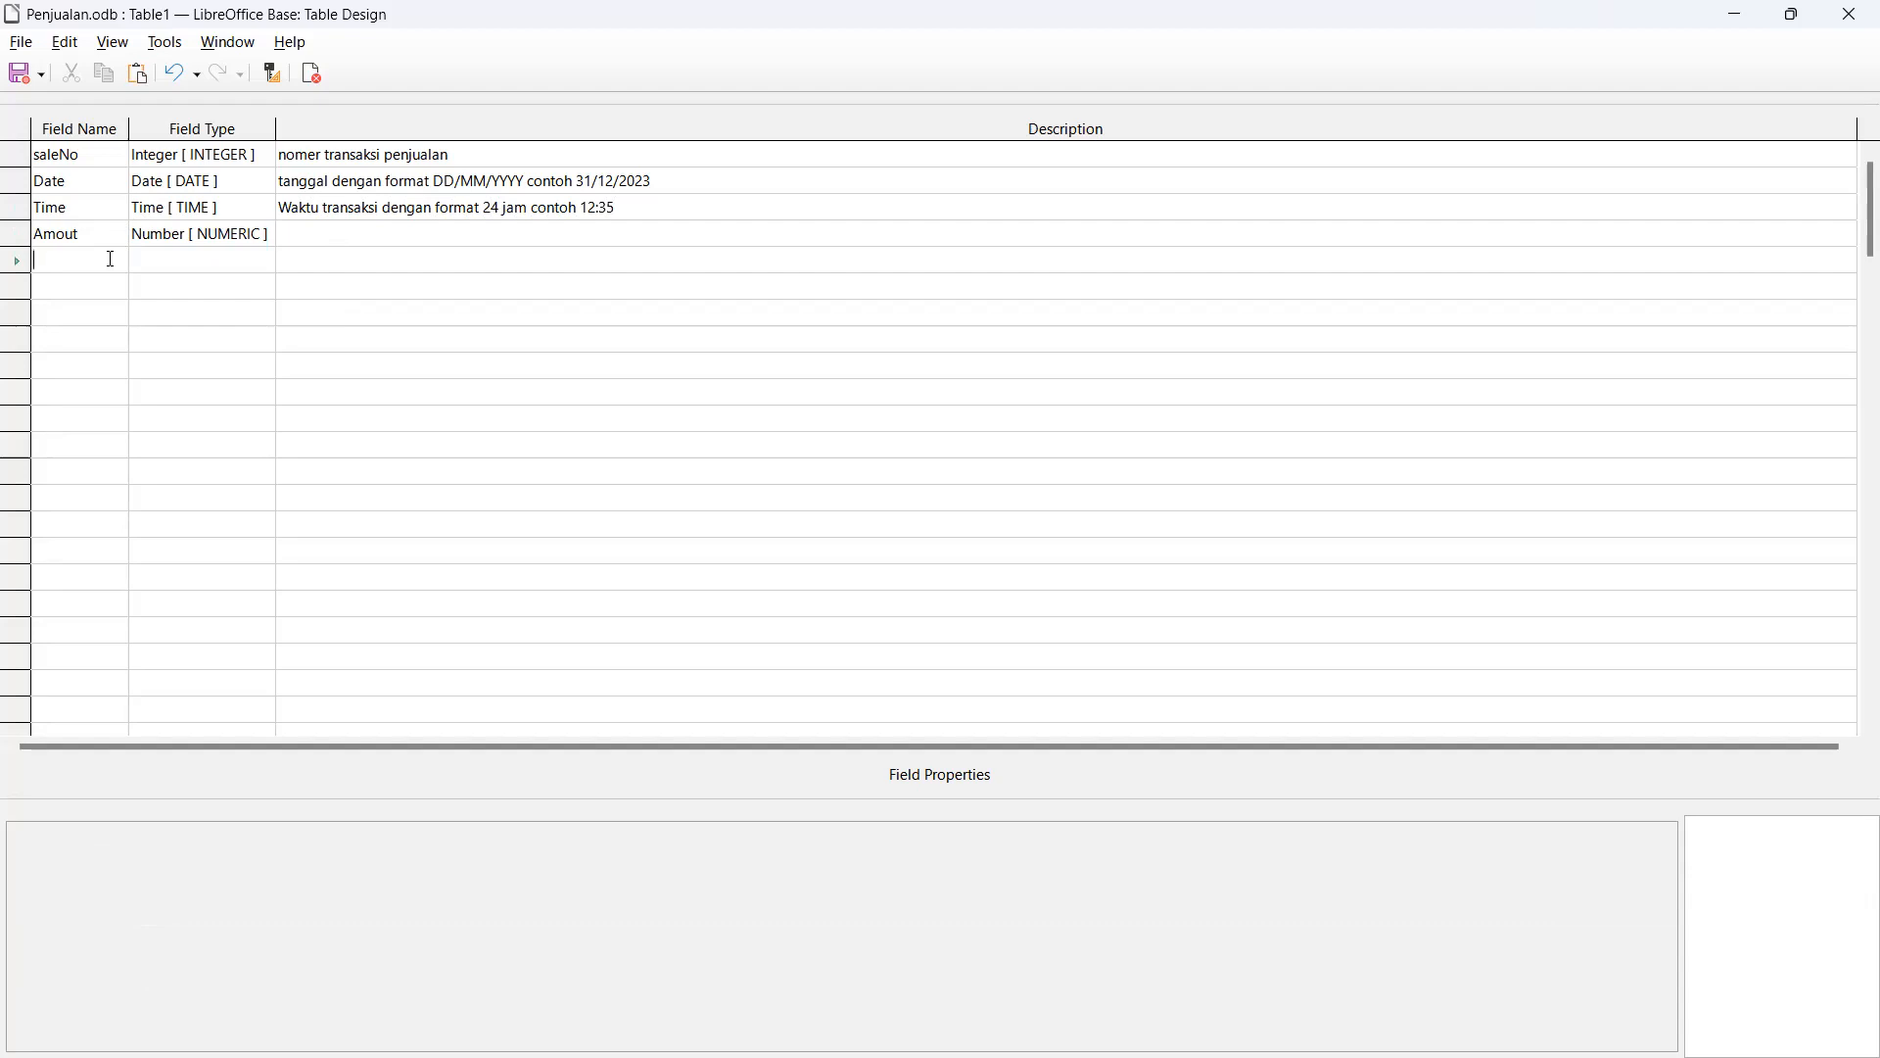
type("Cust")
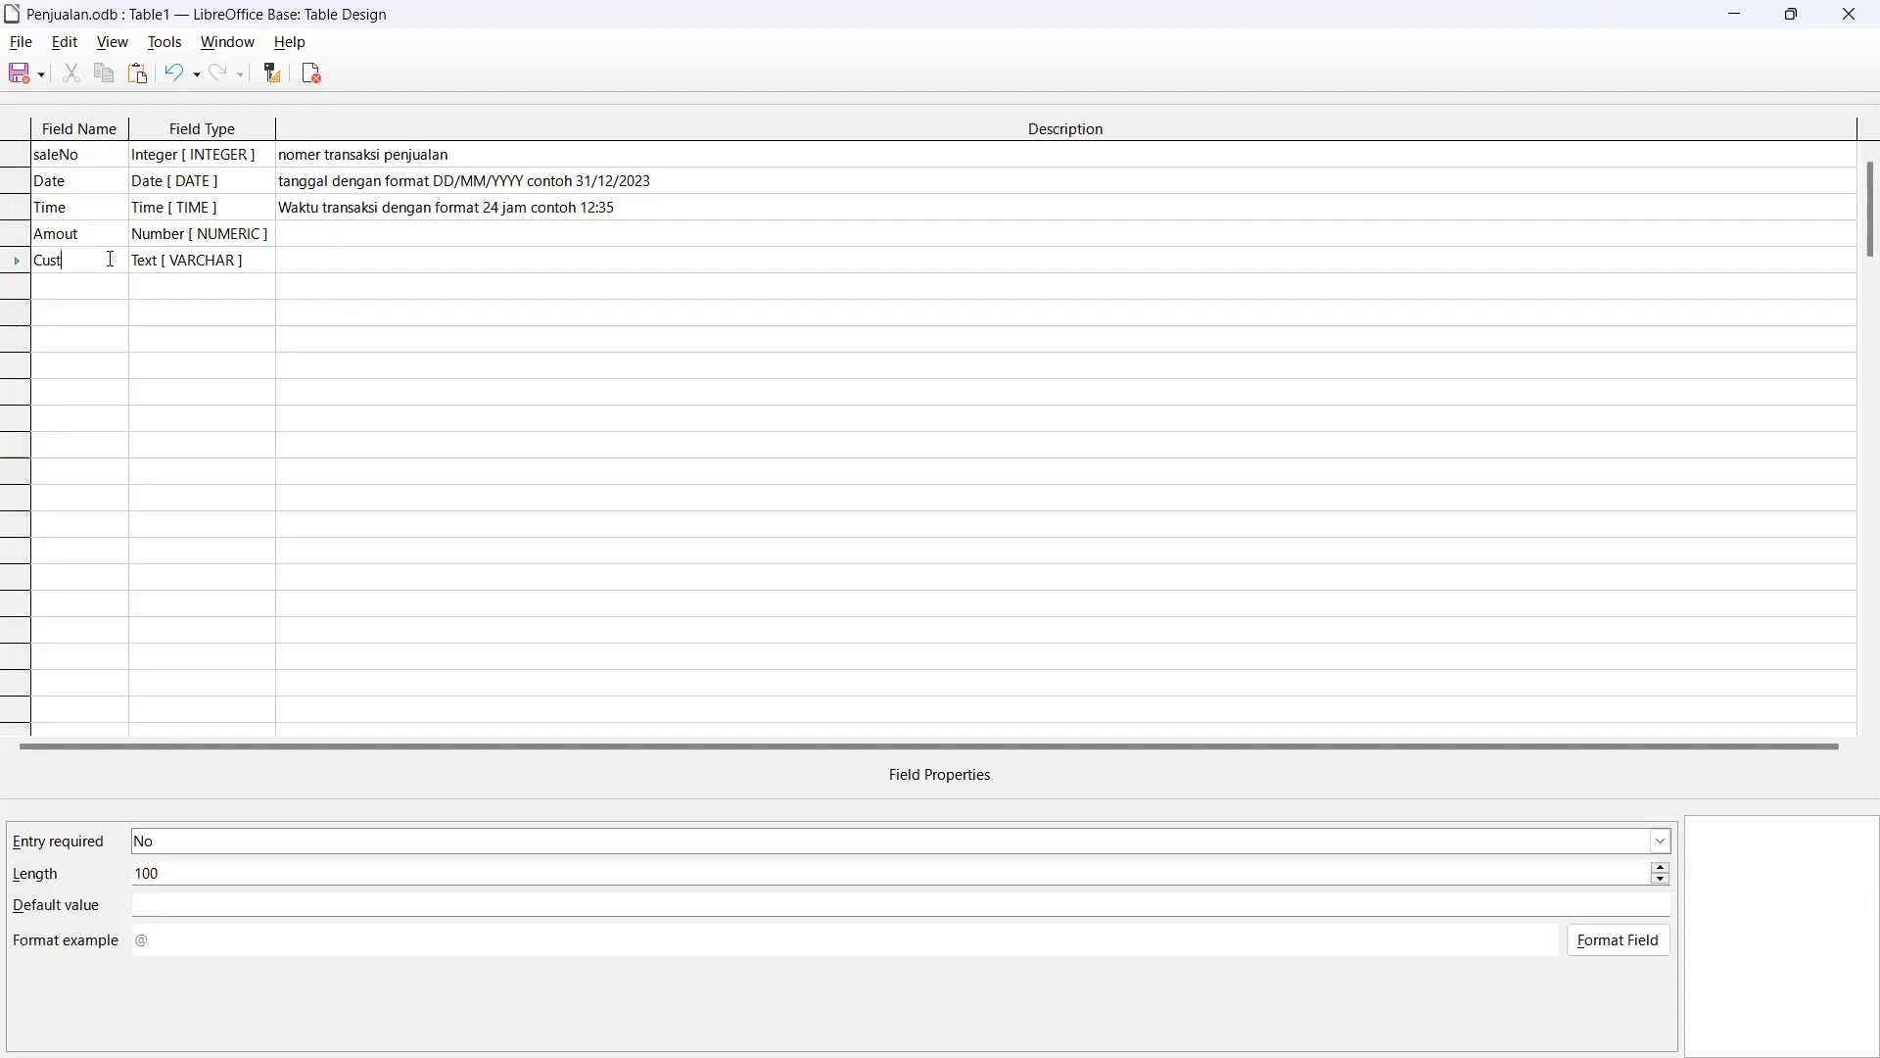
type("NO")
key("Tab")
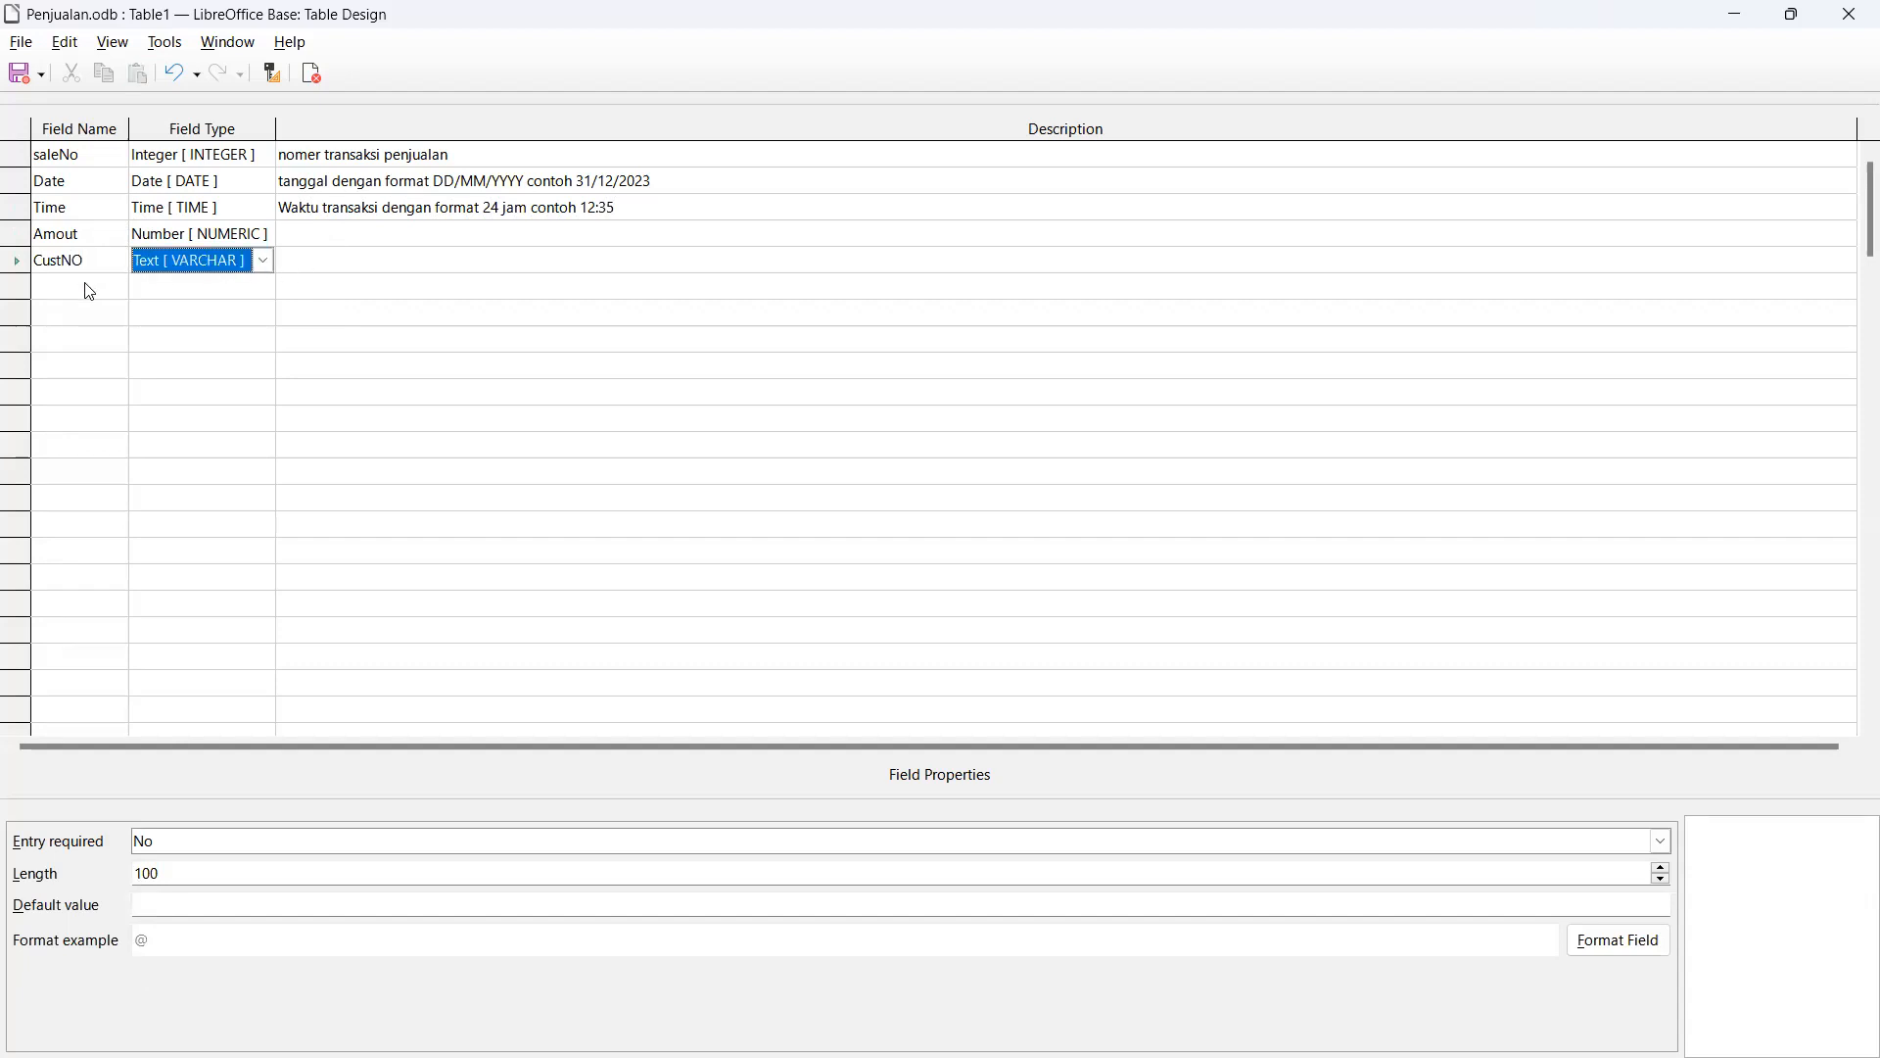
Step: Add a sixth field named EmploID with the type Number [ NUMERIC ]
left_click(88, 287)
type("Emplo")
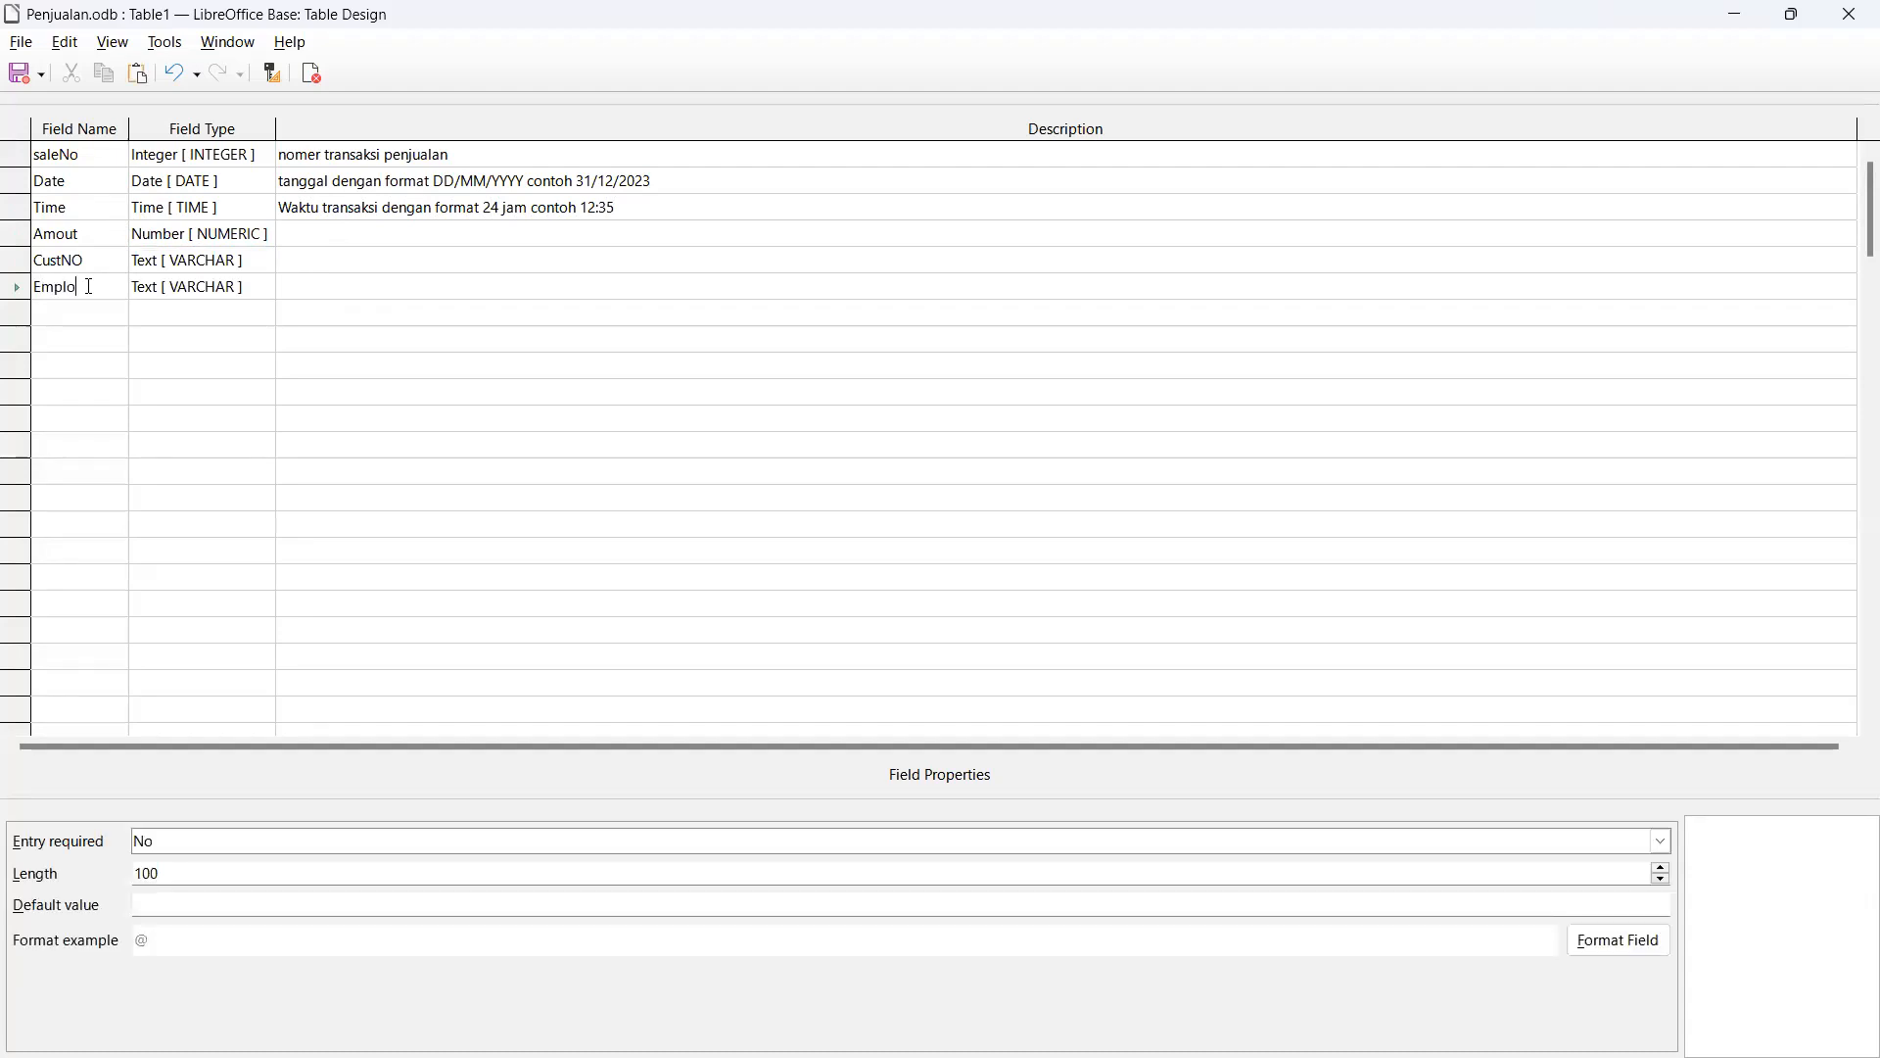
type("ID")
key("Tab")
left_click(264, 286)
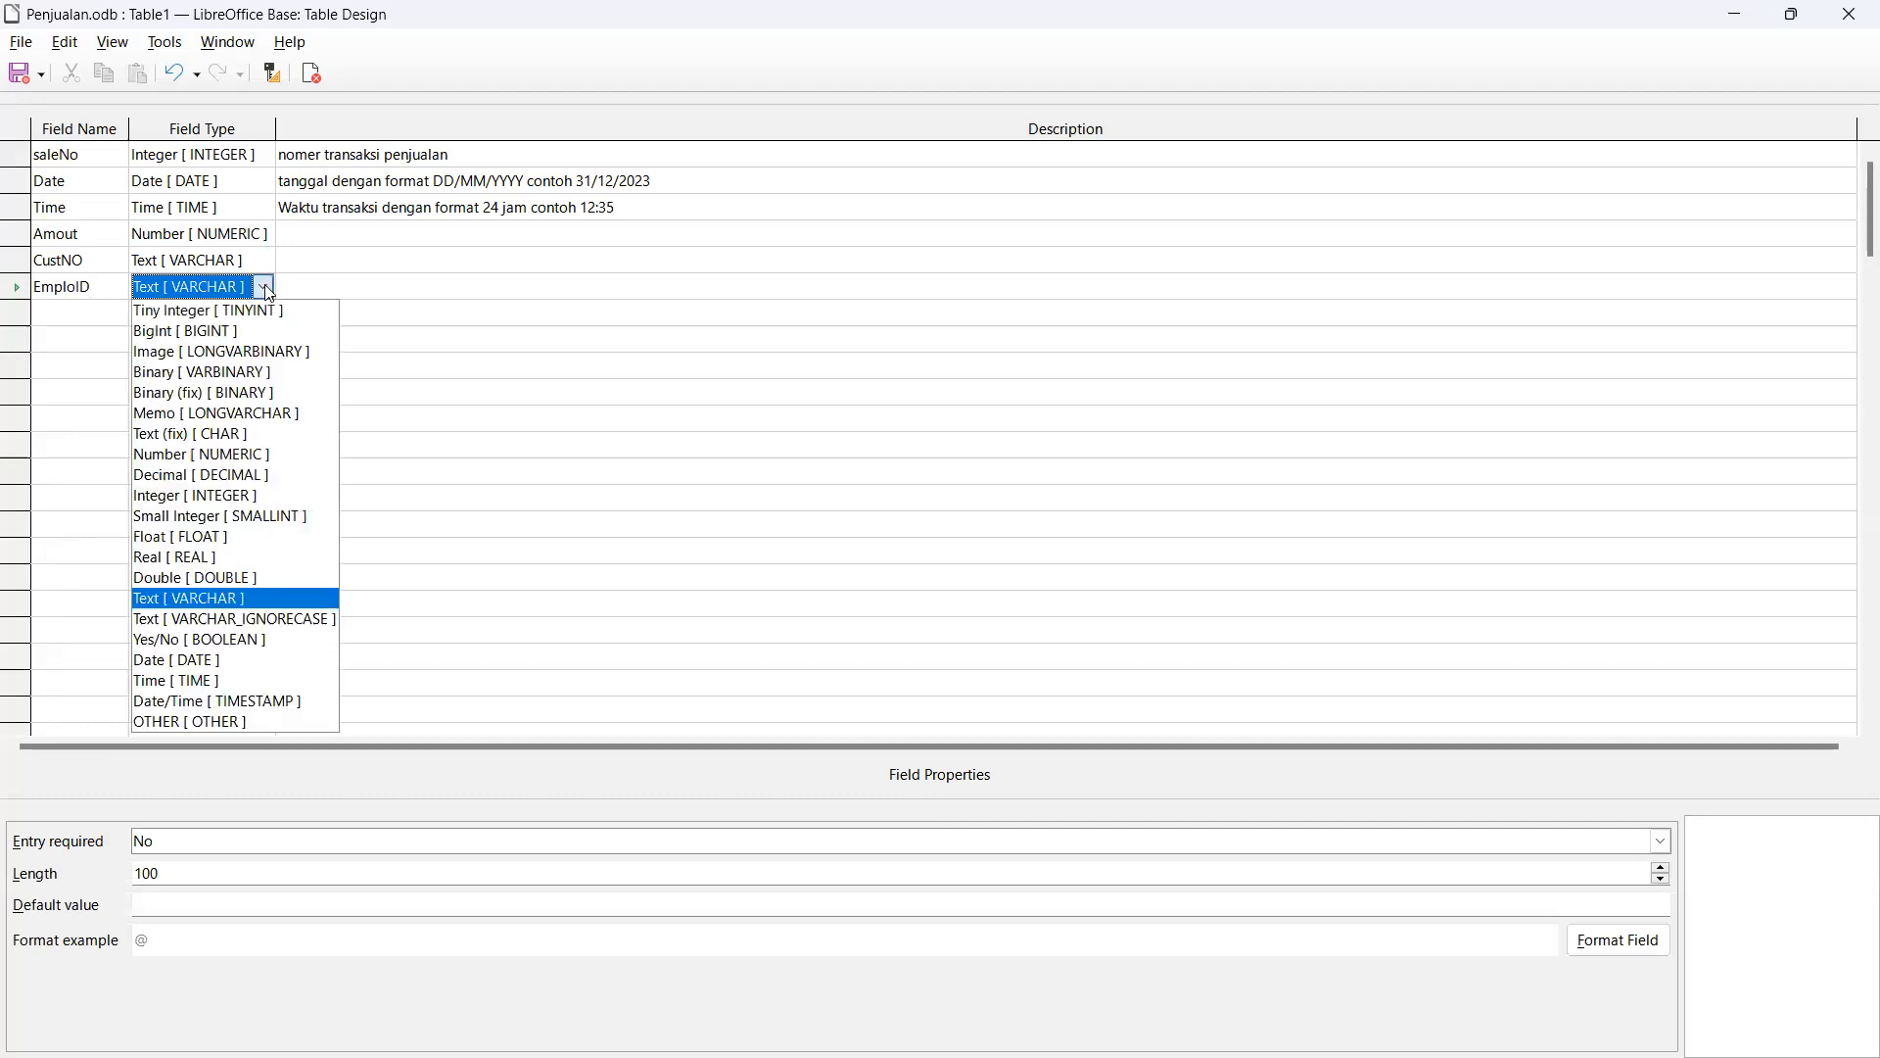
left_click(194, 456)
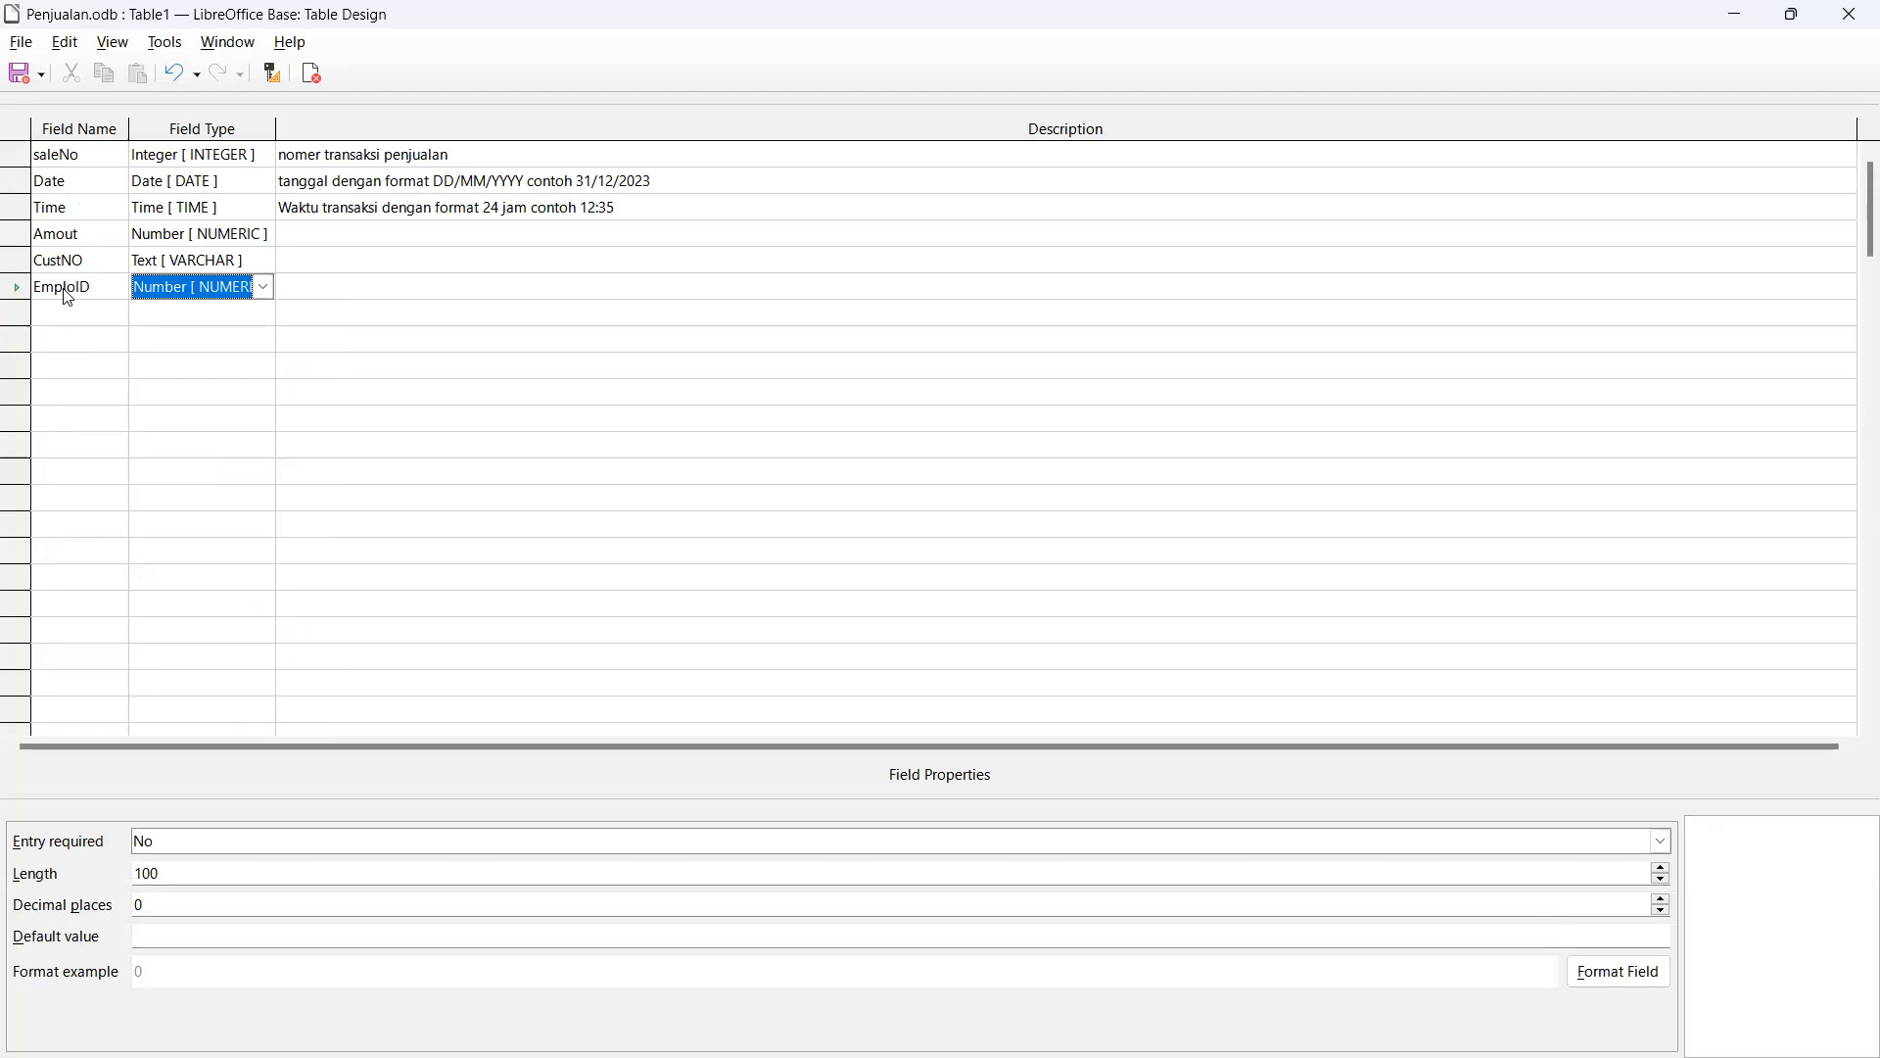
Step: Make the saleNo field the table's primary key
left_click(16, 157)
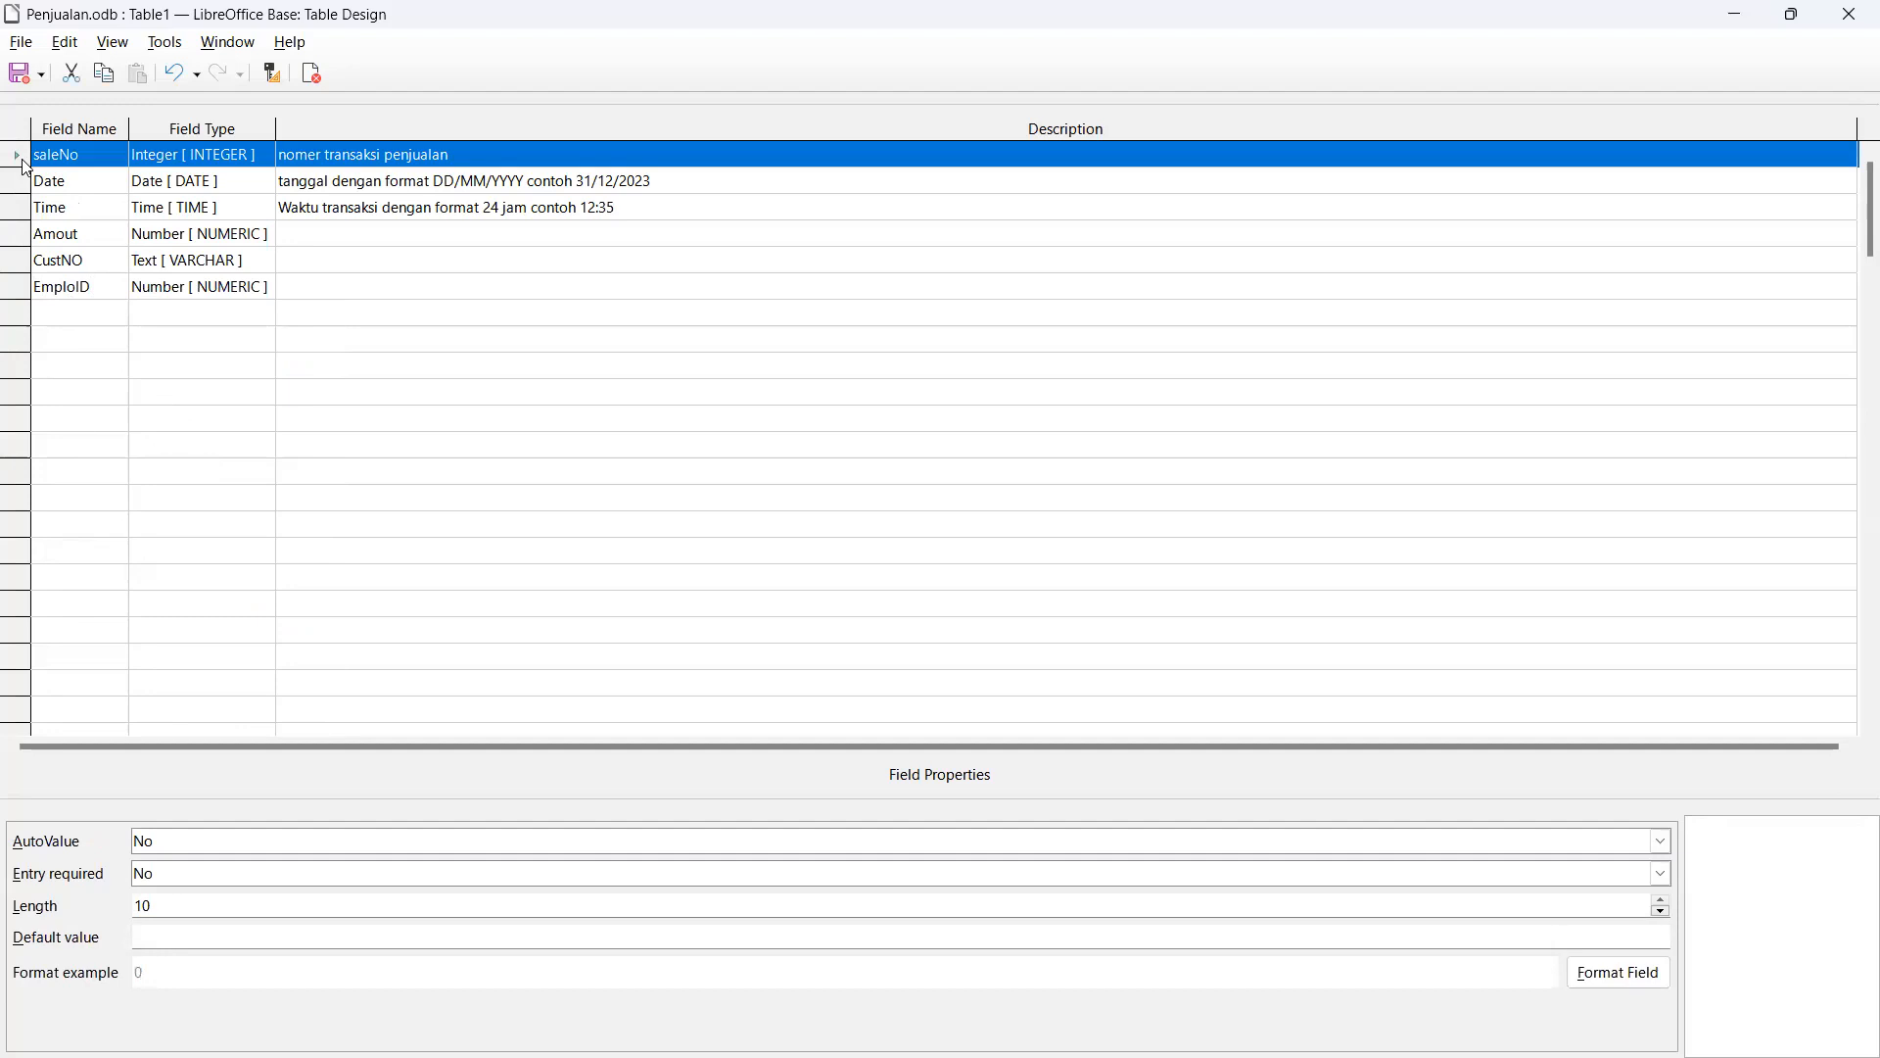
right_click(26, 168)
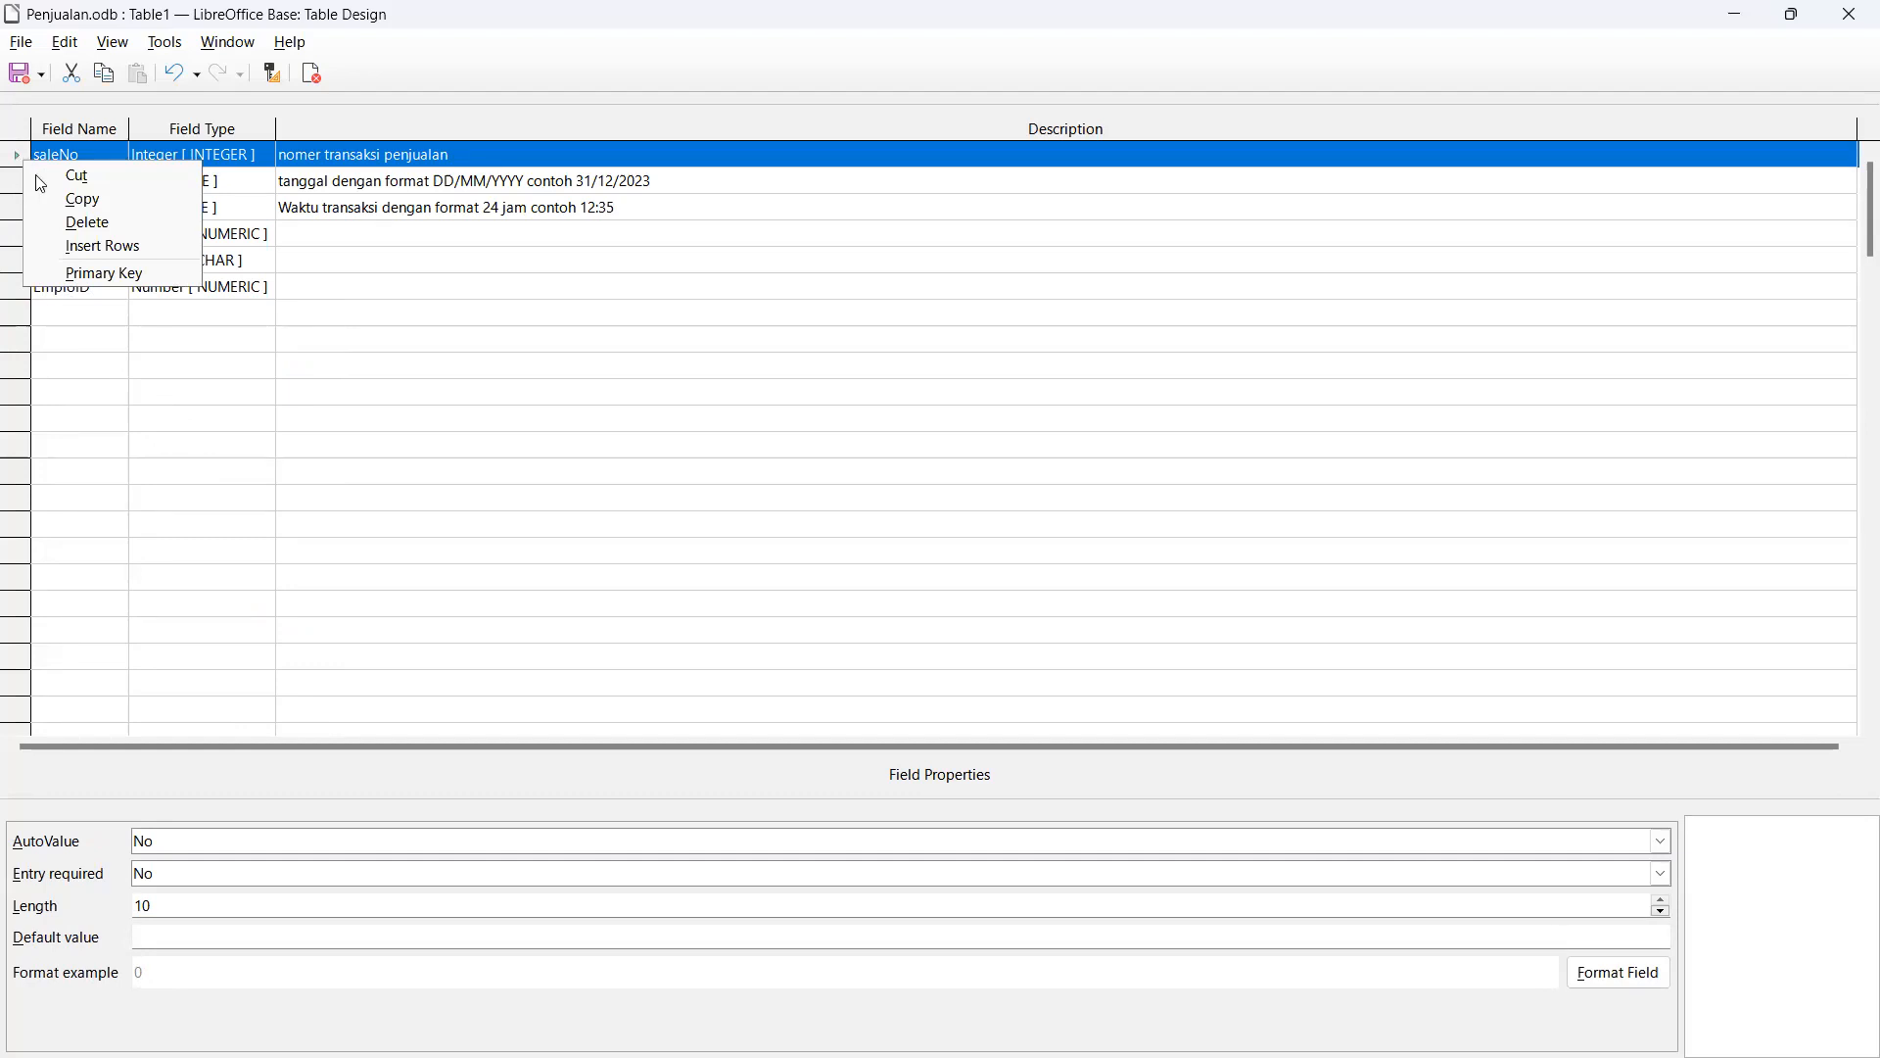
left_click(102, 273)
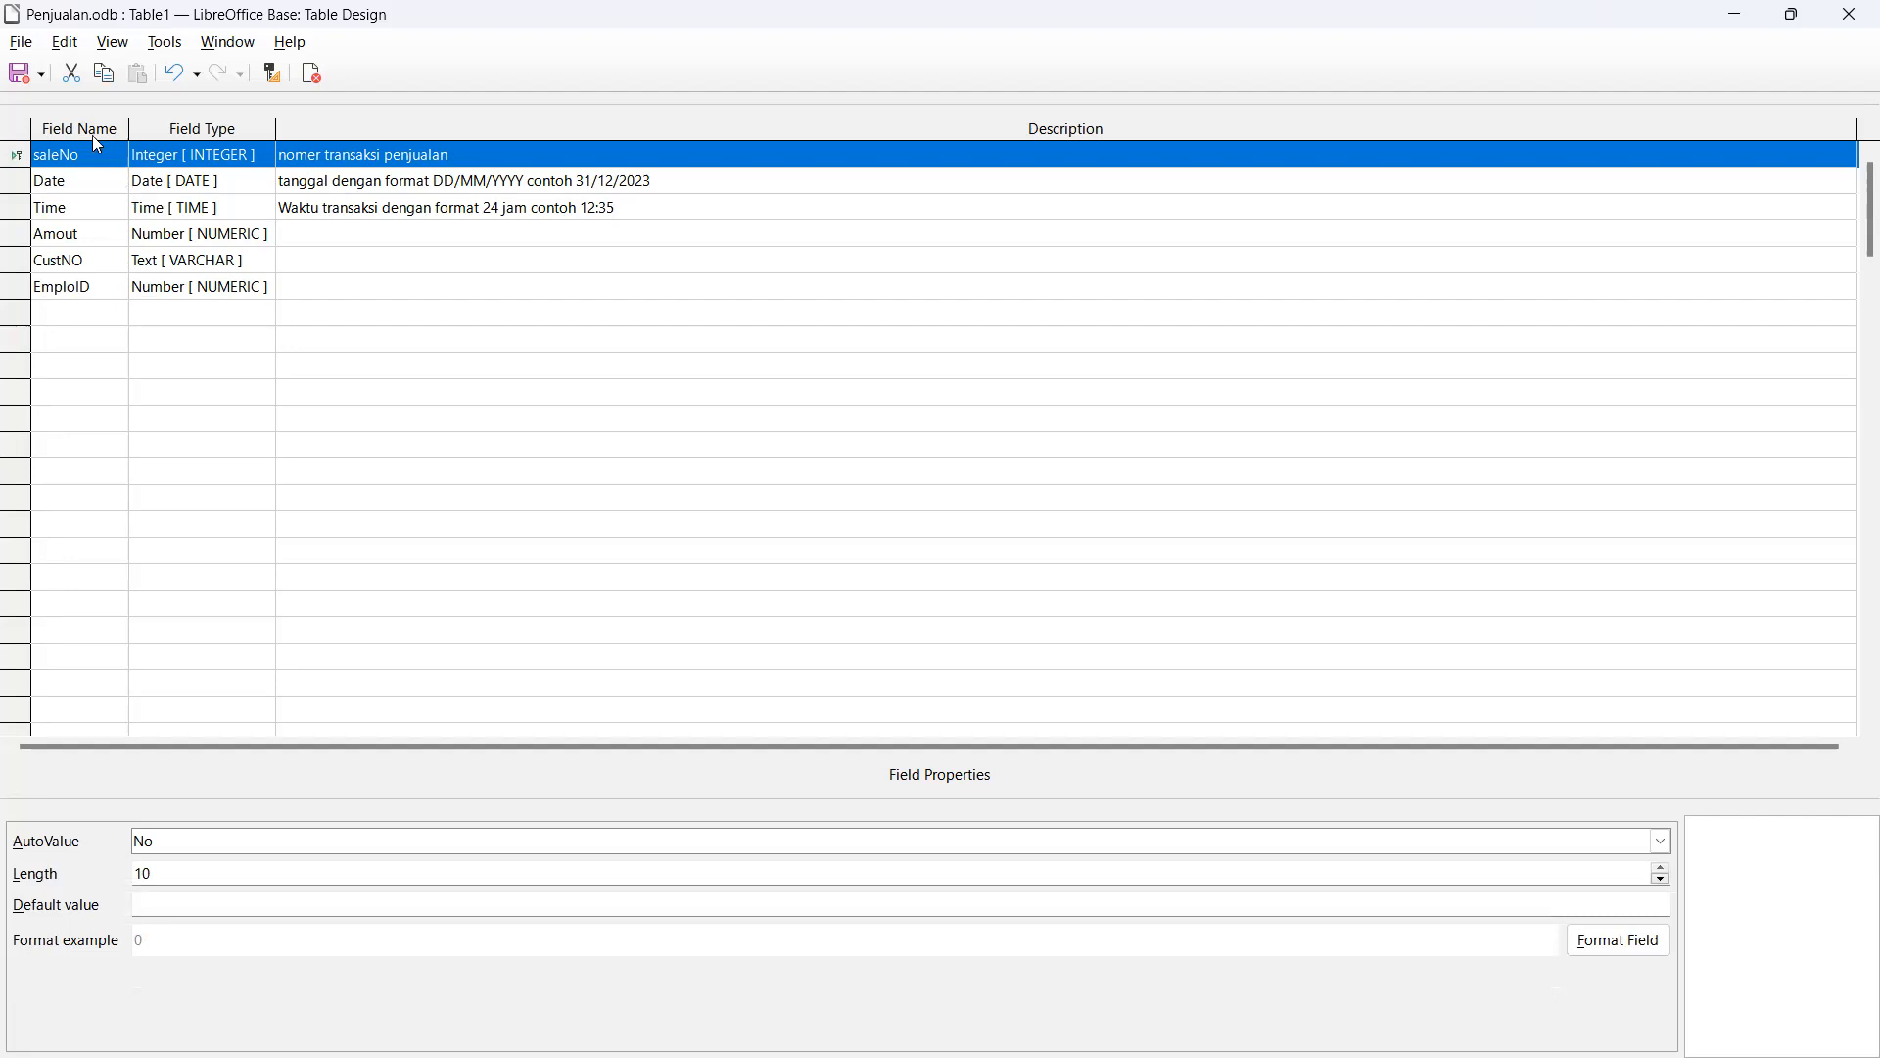
Step: Save the table under the name Sale
left_click(22, 80)
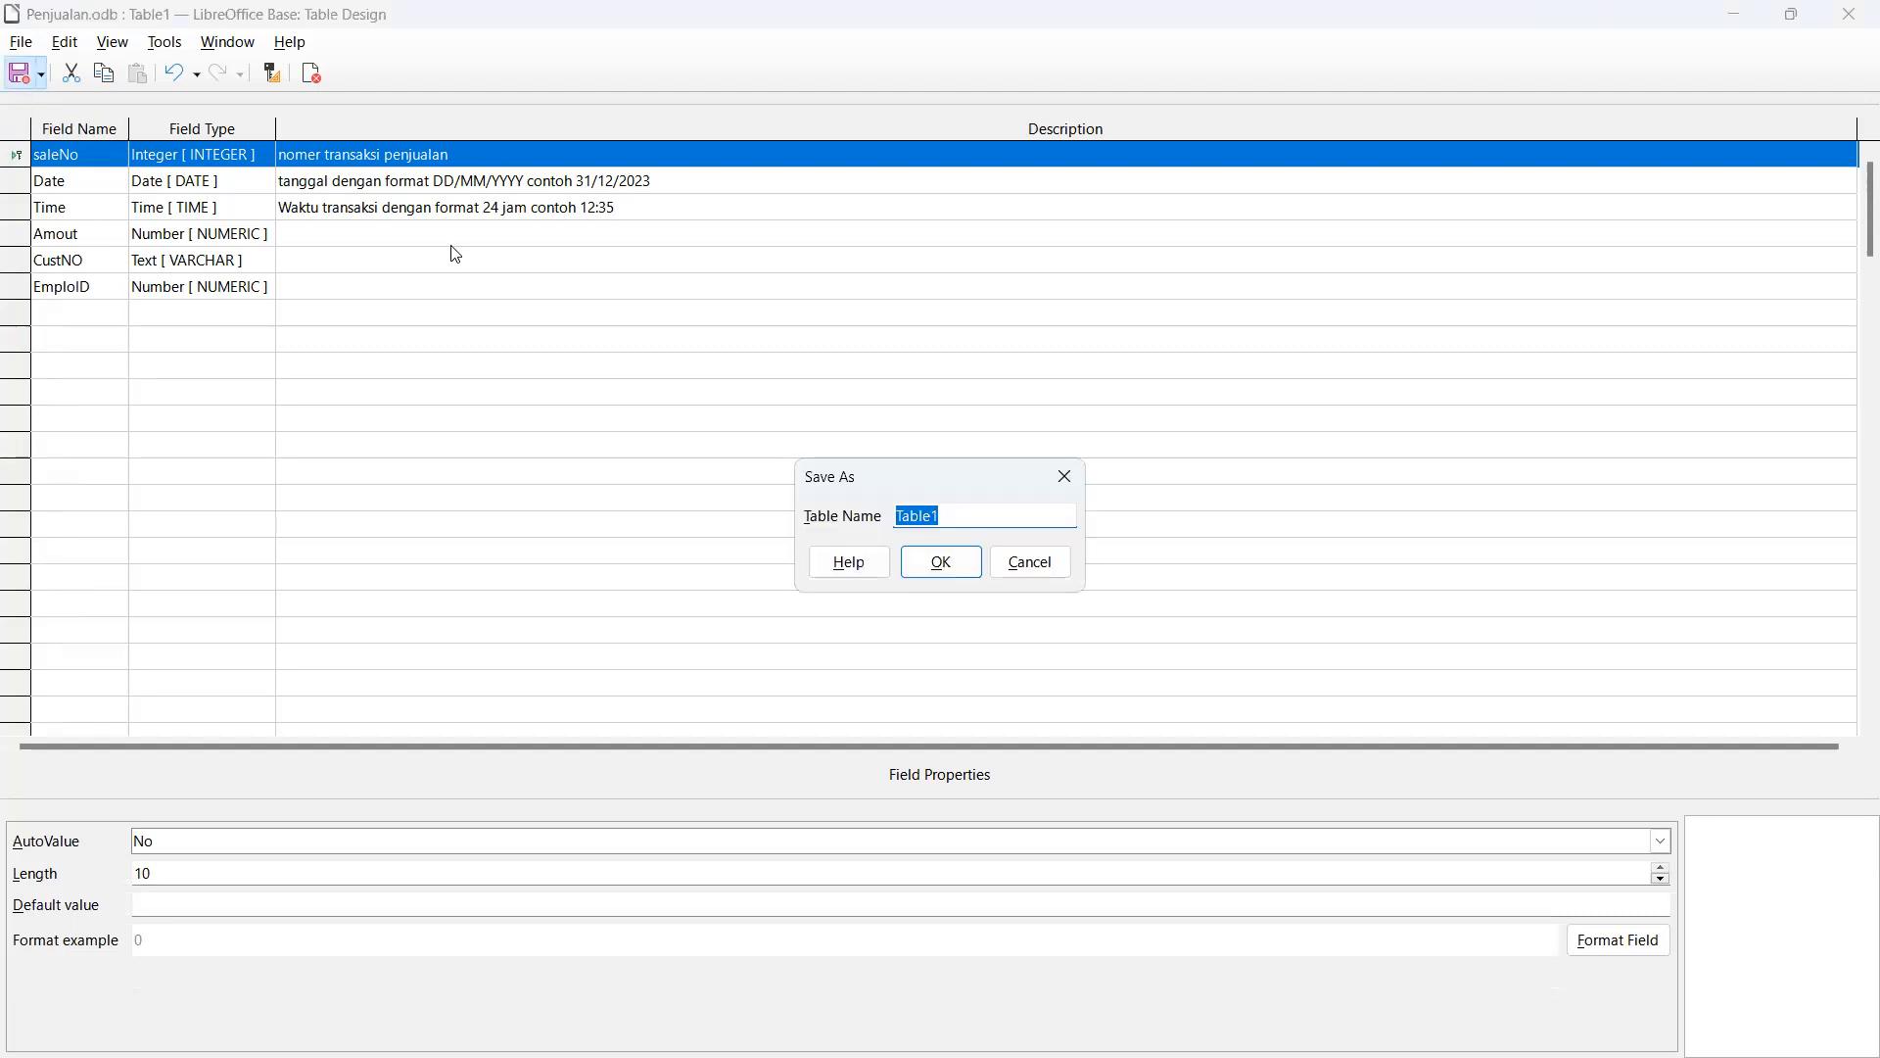
type("Sale")
left_click(953, 571)
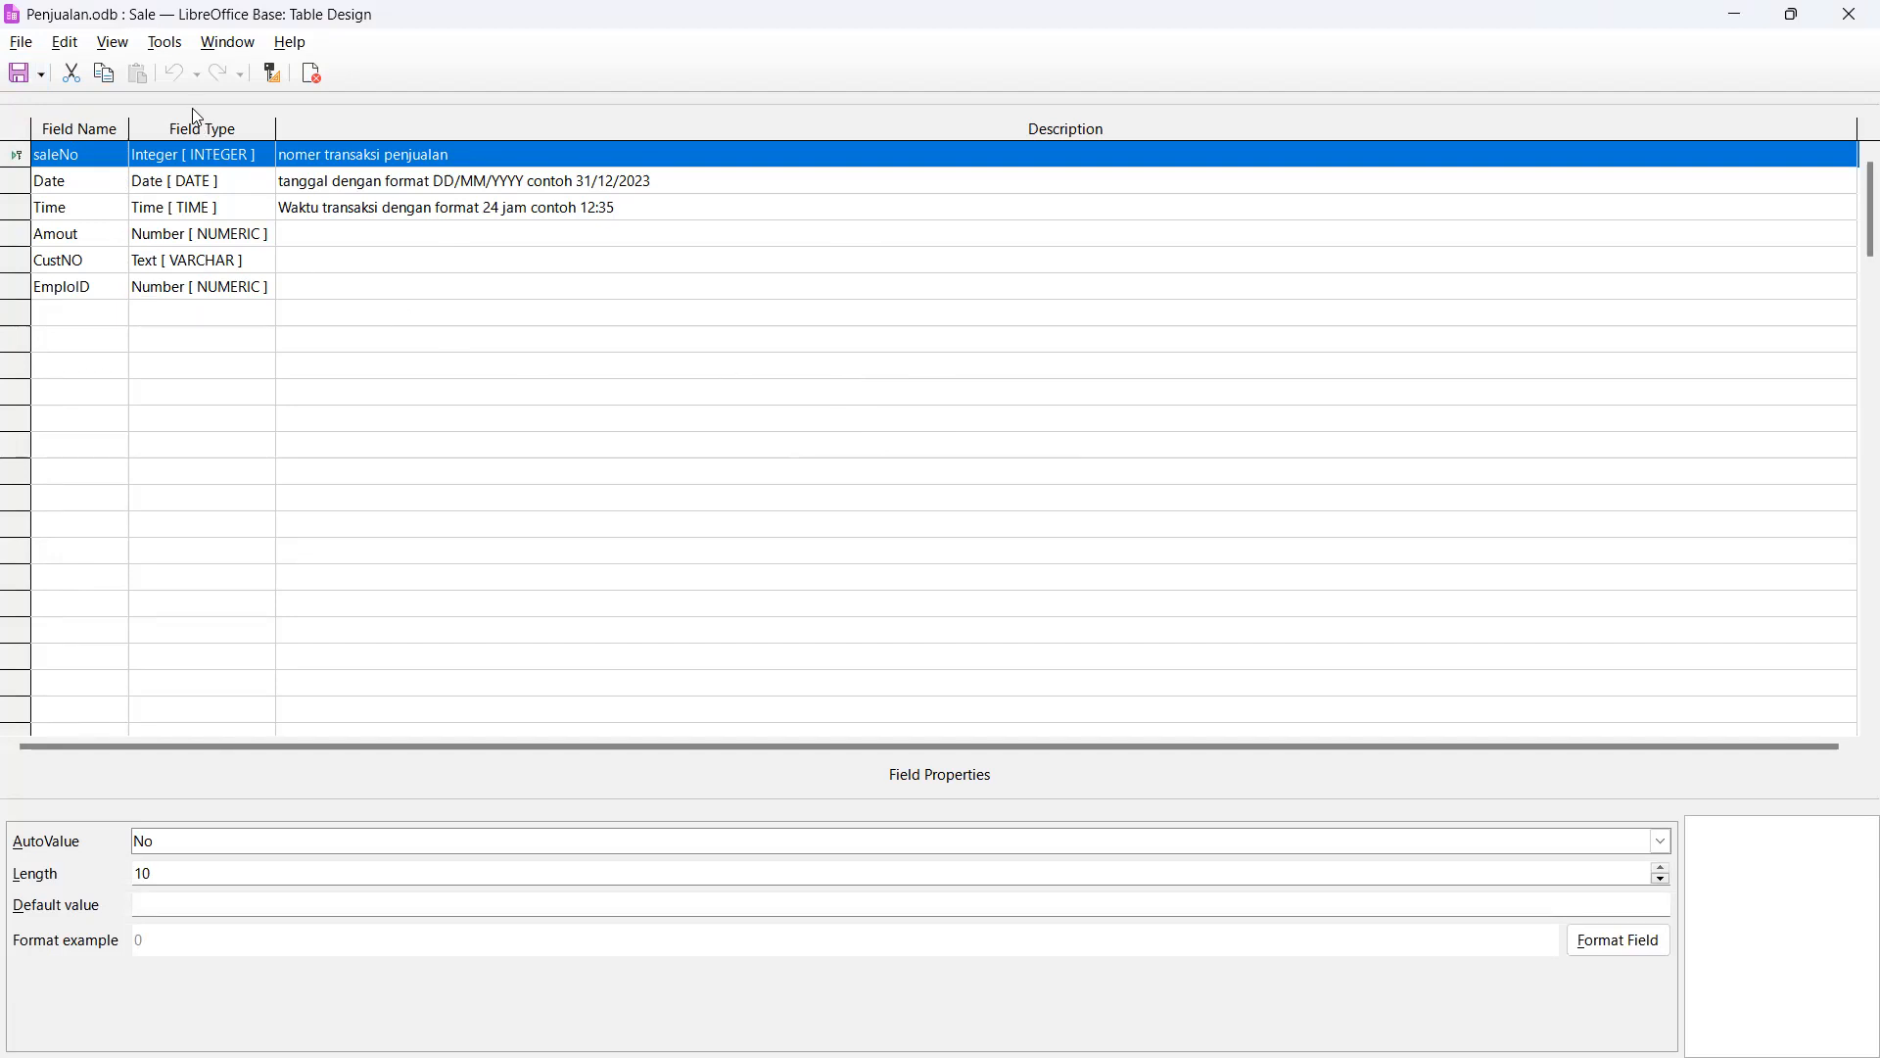
left_click(112, 42)
left_click(114, 49)
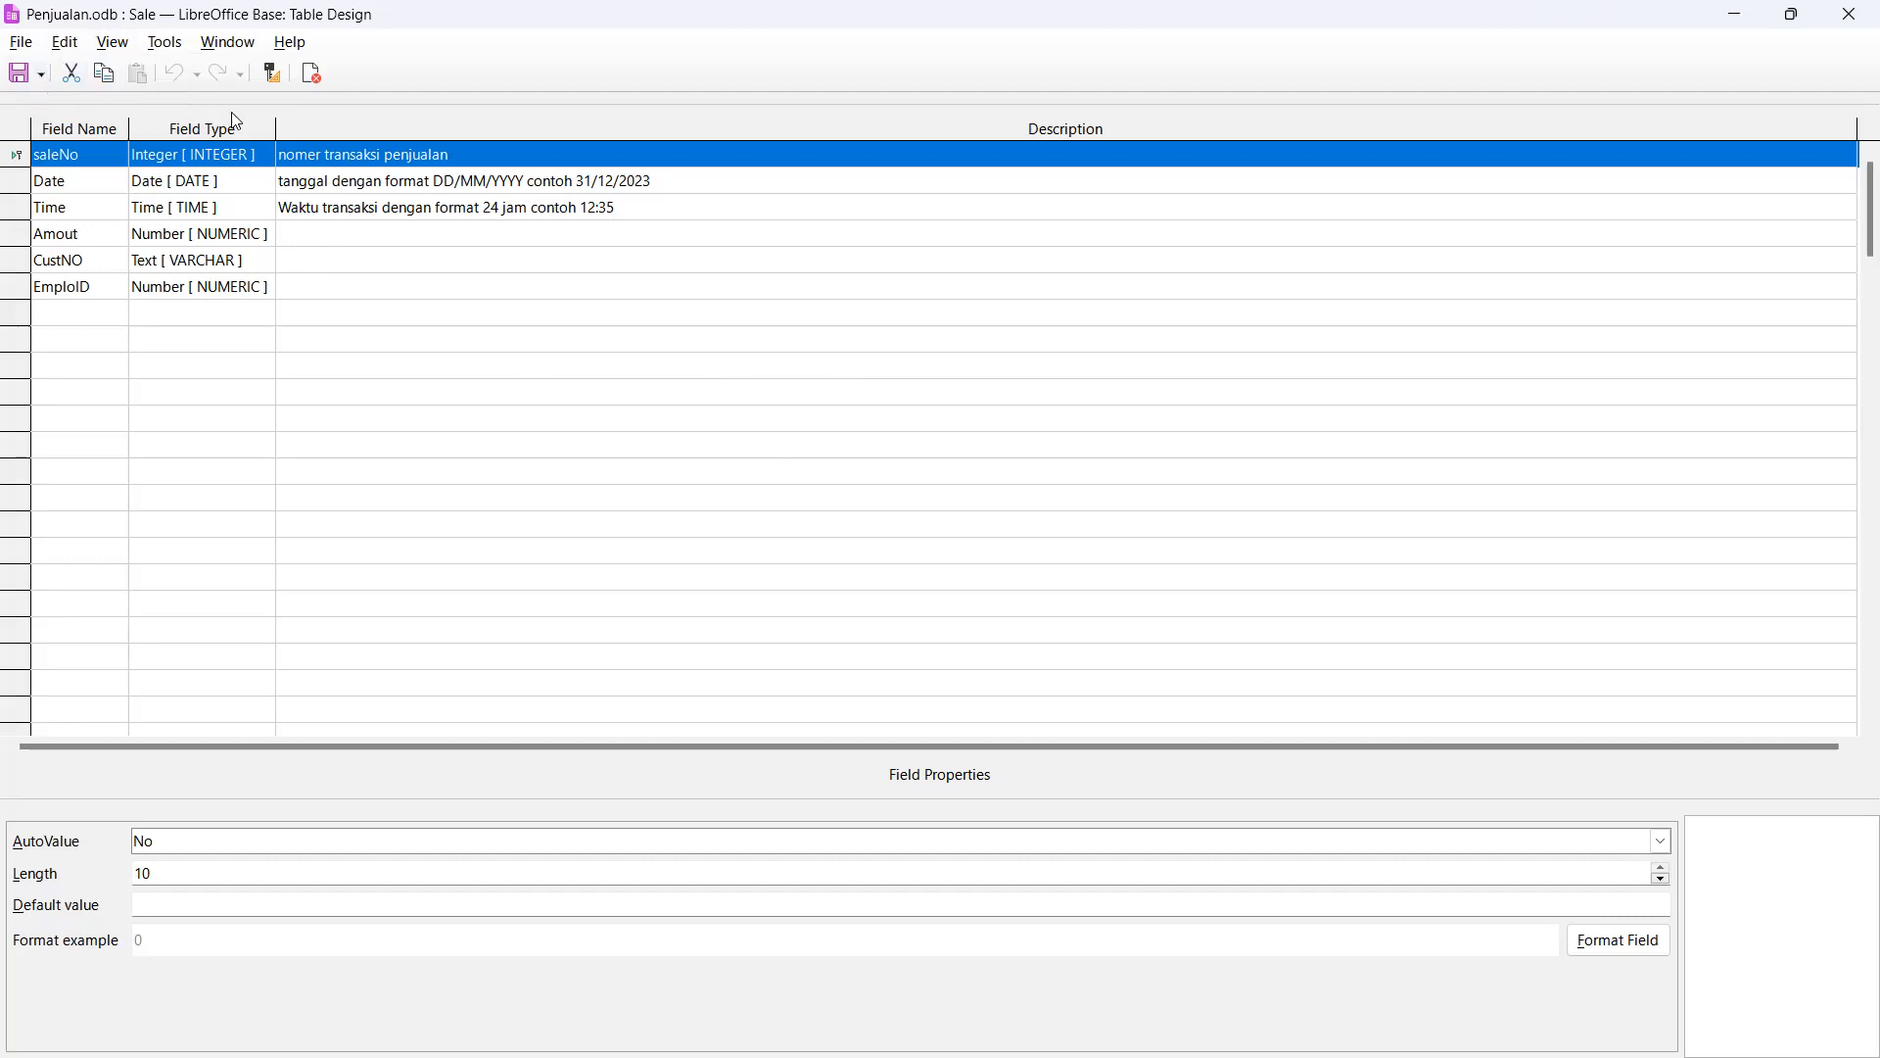